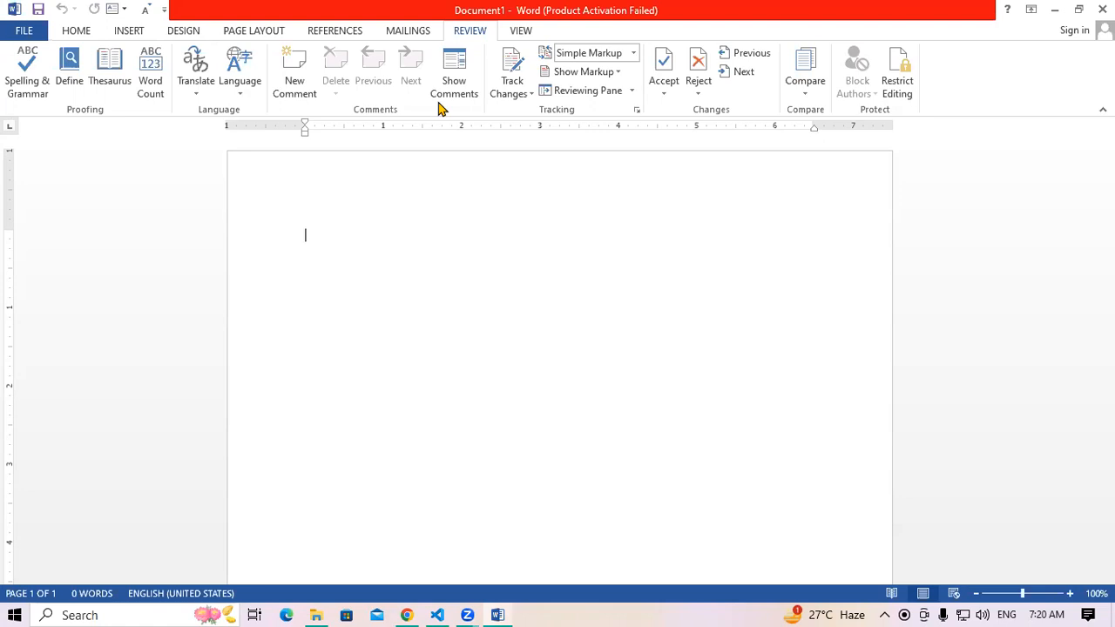
# Generate sample paragraphs in the blank document using =rand()
pyautogui.write('=')
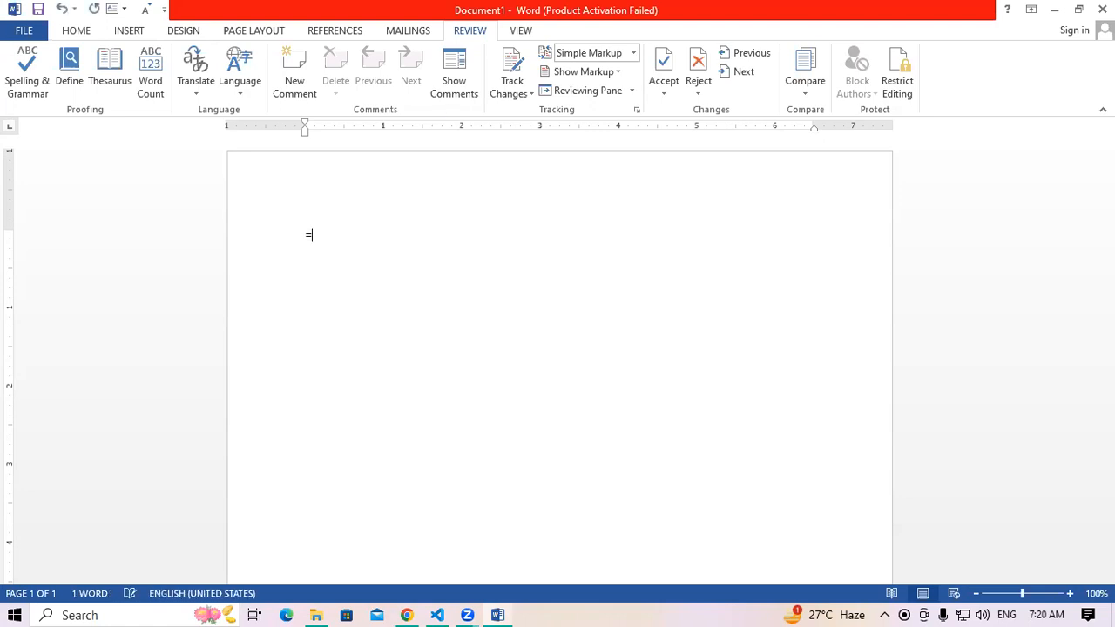
pyautogui.write('rand()')
pyautogui.press('Return')
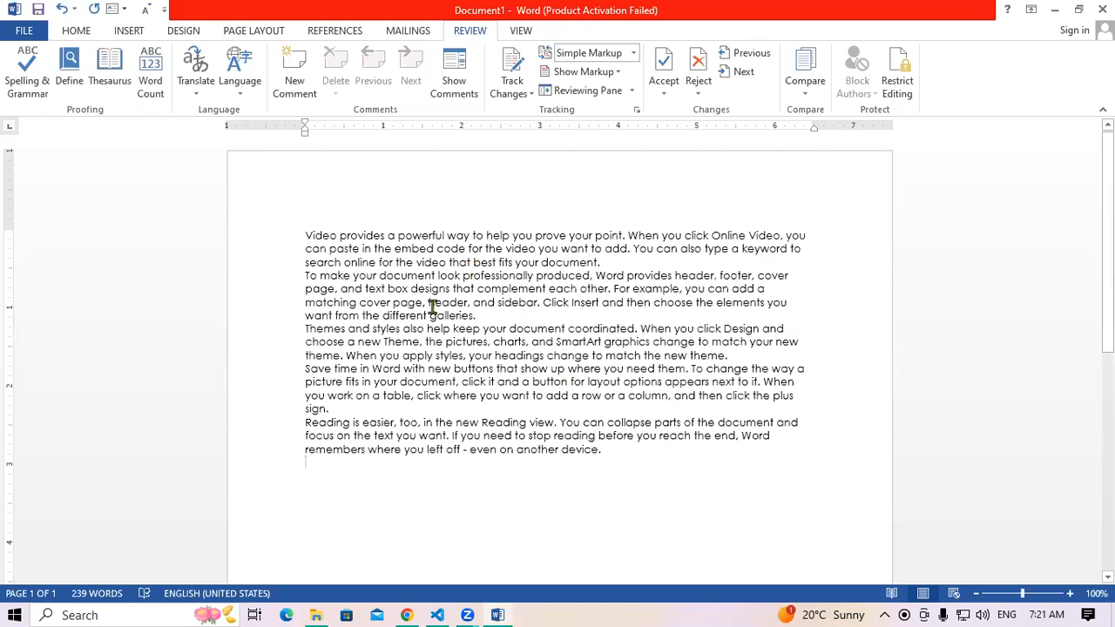
# Select all five paragraphs of the sample text
pyautogui.moveTo(296, 237); pyautogui.dragTo(664, 479)
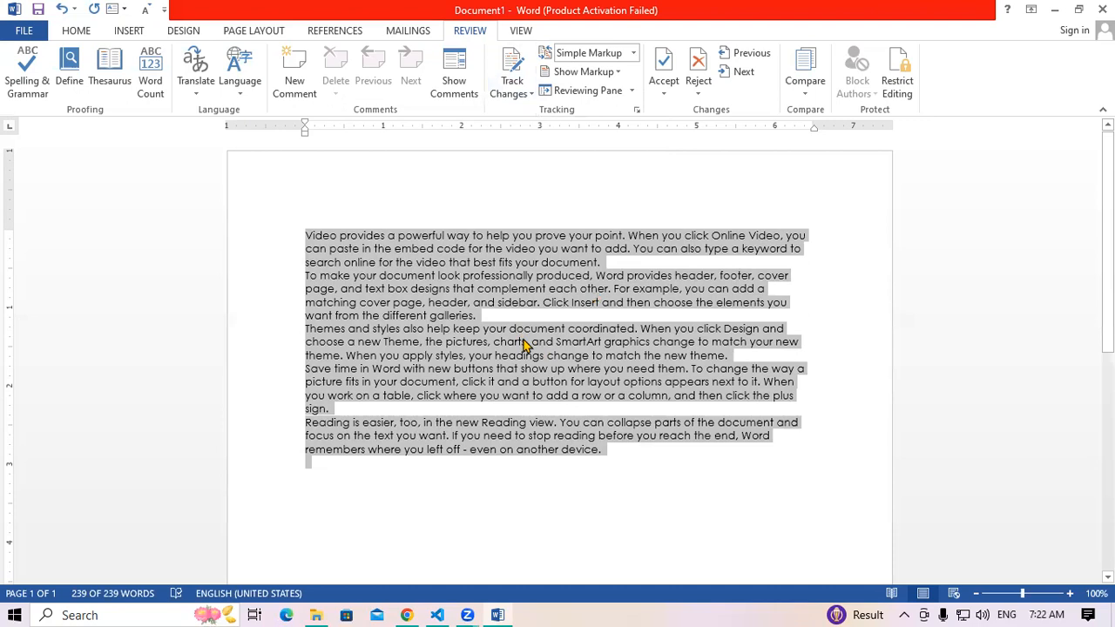
# Enlarge all the sample text to 16 pt
pyautogui.click(572, 333)
pyautogui.moveTo(303, 230); pyautogui.dragTo(645, 471)
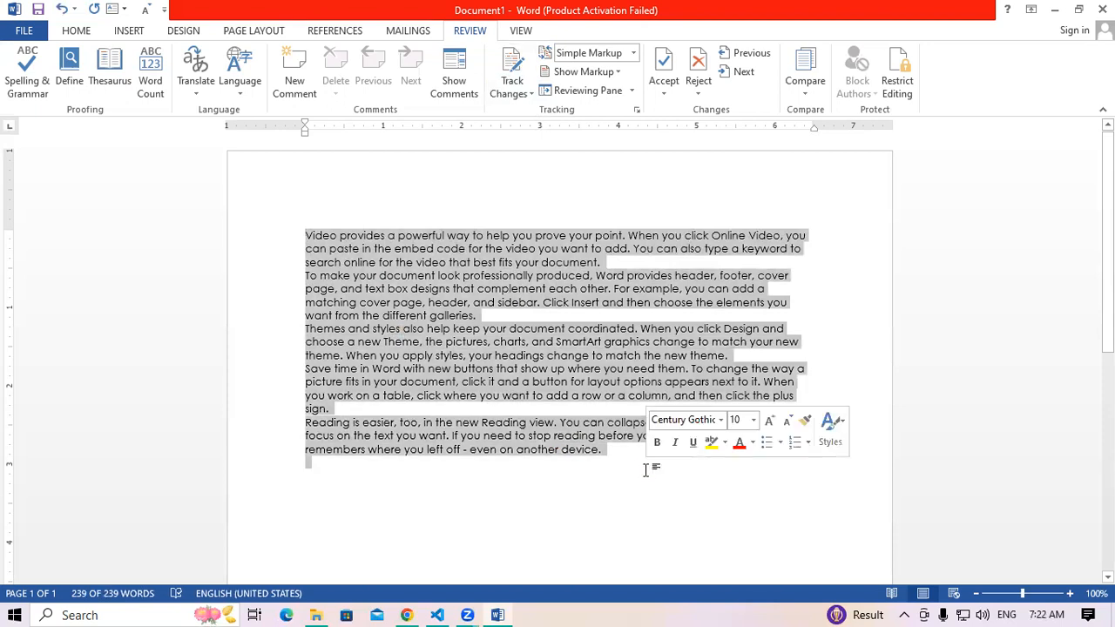
pyautogui.hotkey('ctrl', 'shift', '.')
pyautogui.hotkey('ctrl', 'shift', '.')
pyautogui.hotkey('ctrl', 'shift', '.')
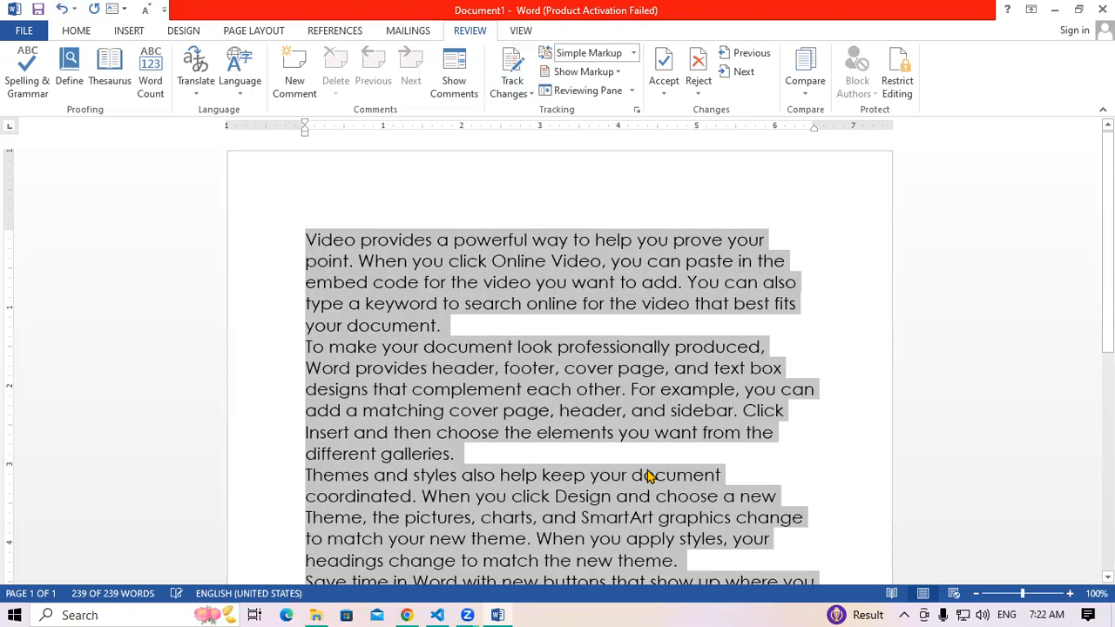
# Delete the opening passage through 'You can also' so the text starts at 'type a keyword'
pyautogui.click(633, 475)
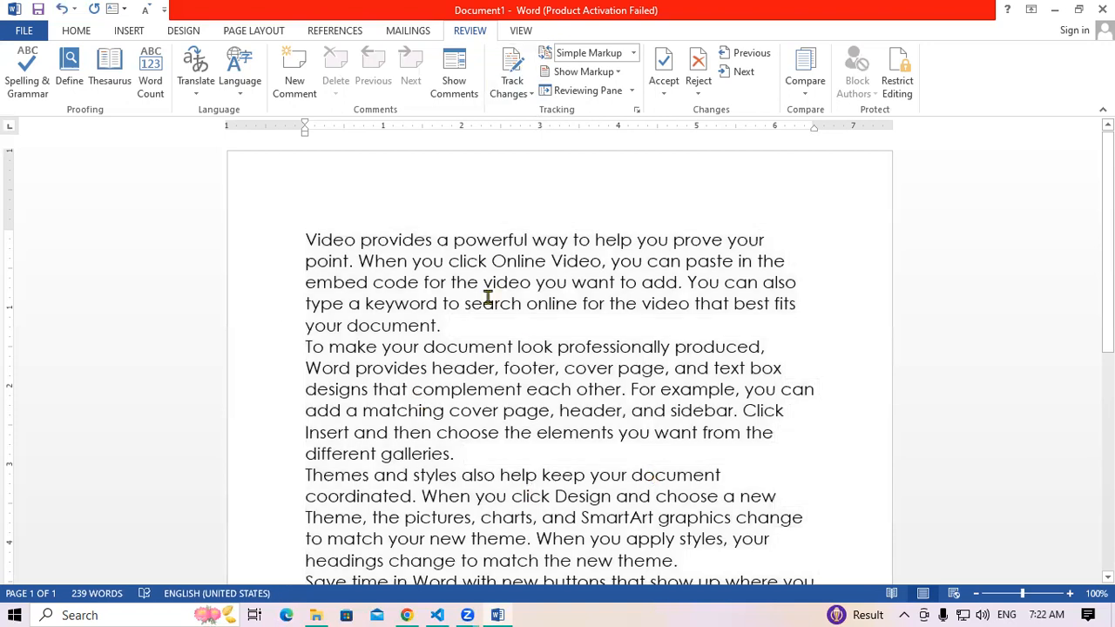
pyautogui.moveTo(306, 239); pyautogui.dragTo(814, 283)
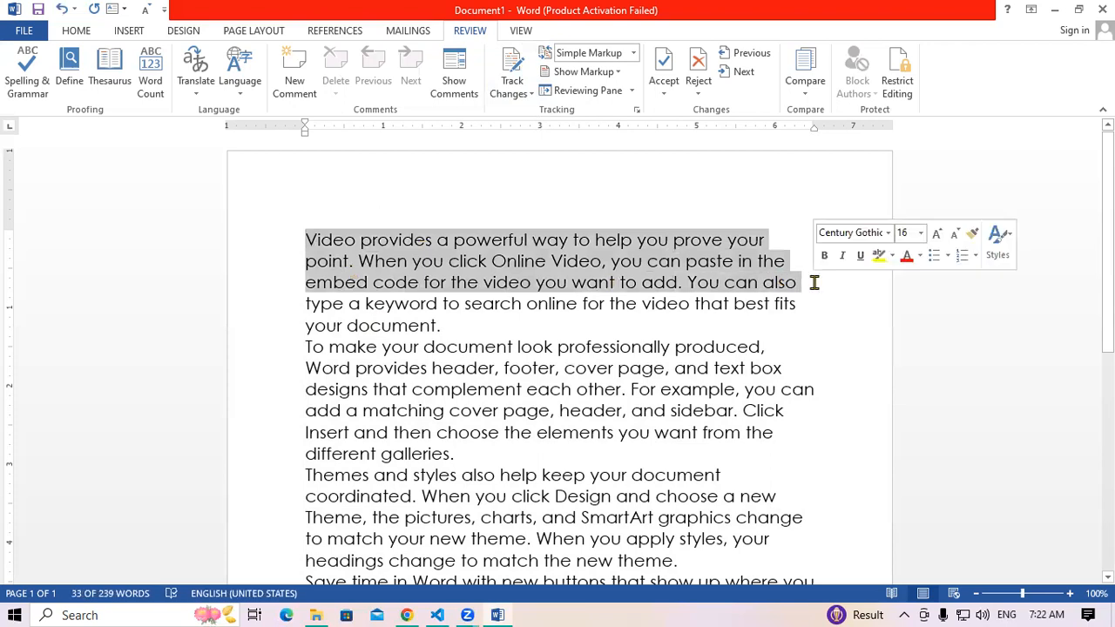
pyautogui.press('Delete')
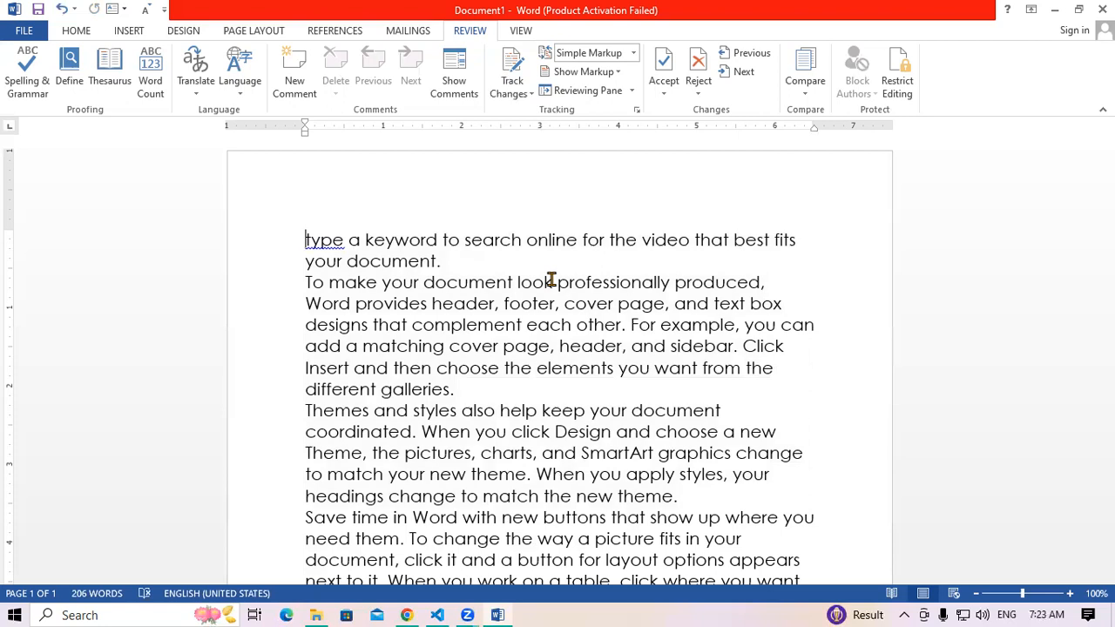
# Restore the deleted opening passage, turn on Track Changes, and show the File Info page
pyautogui.hotkey('ctrl', 'z')
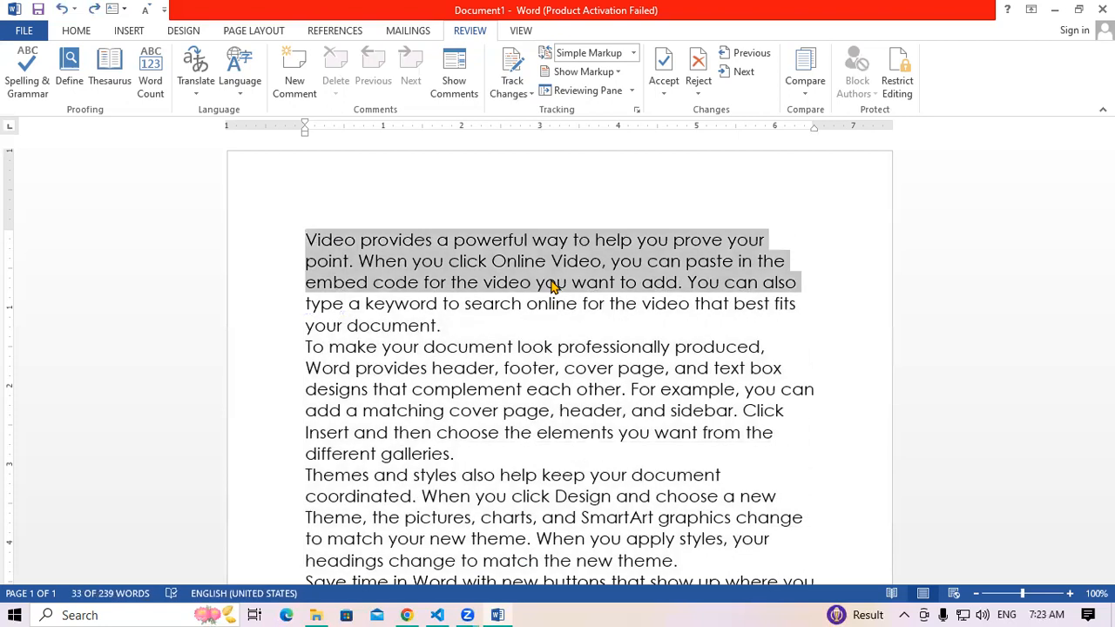
pyautogui.hotkey('ctrl', 'a')
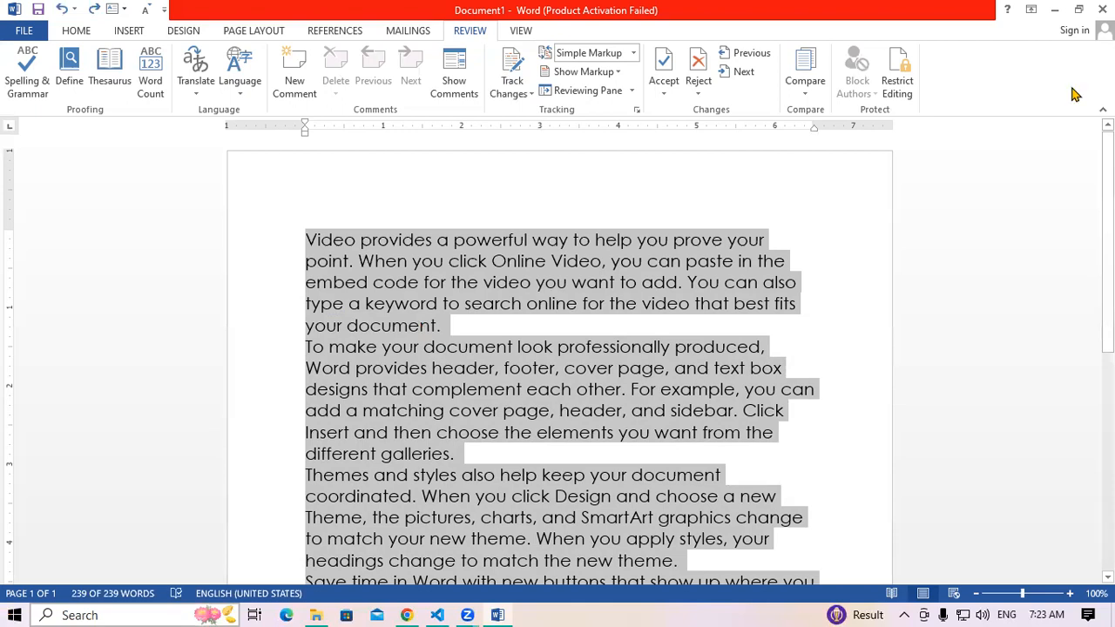
pyautogui.click(509, 76)
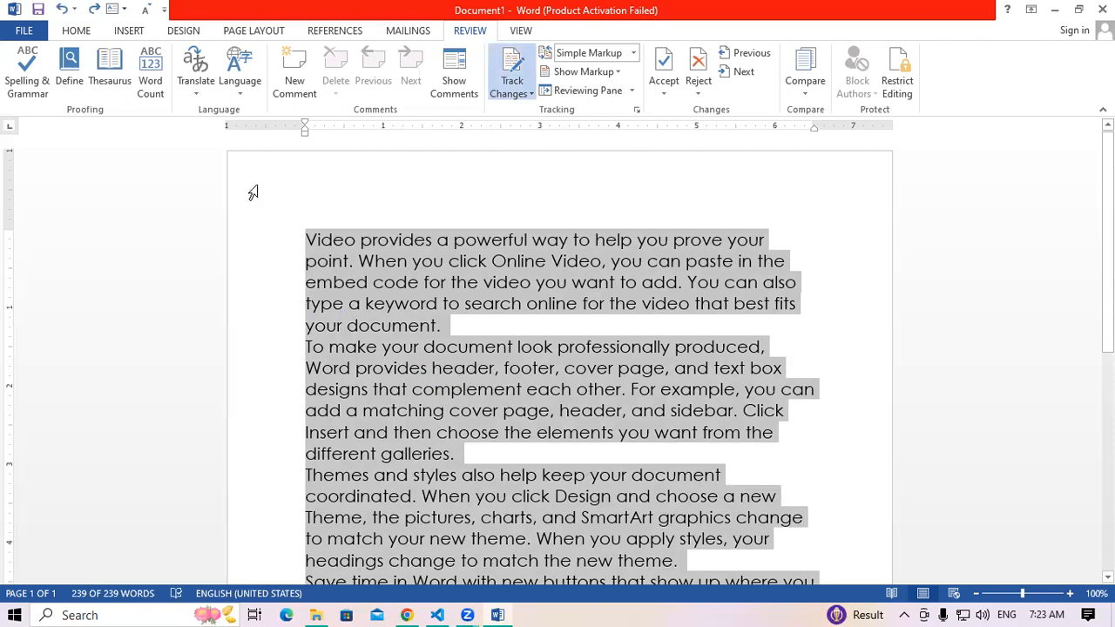
pyautogui.click(26, 31)
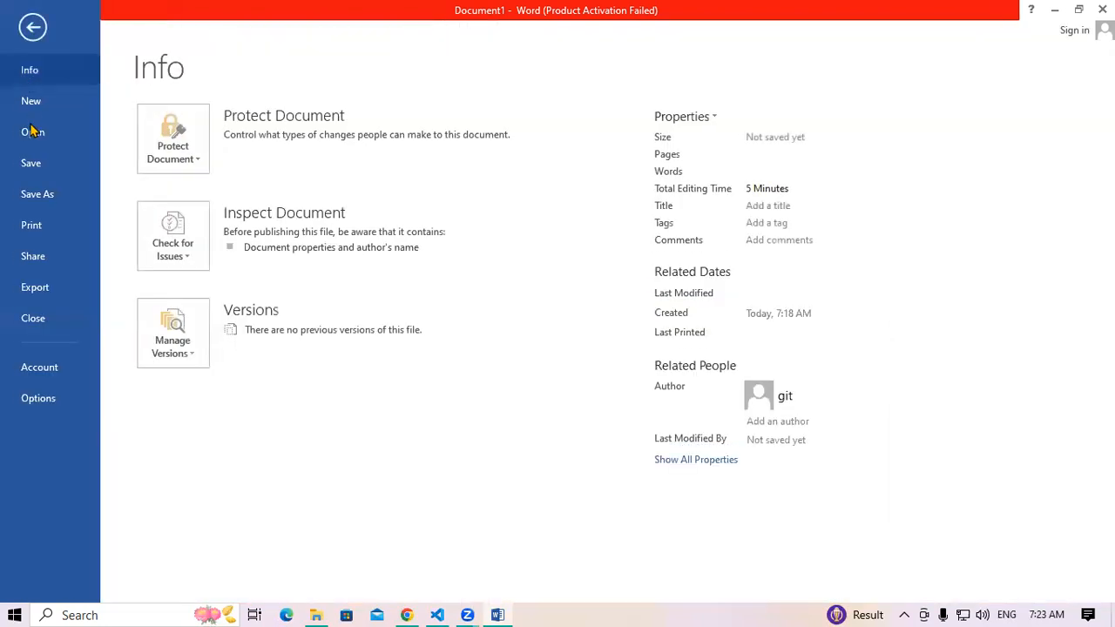
# Save As to the Music folder with the file name 'data ms word'
pyautogui.click(31, 163)
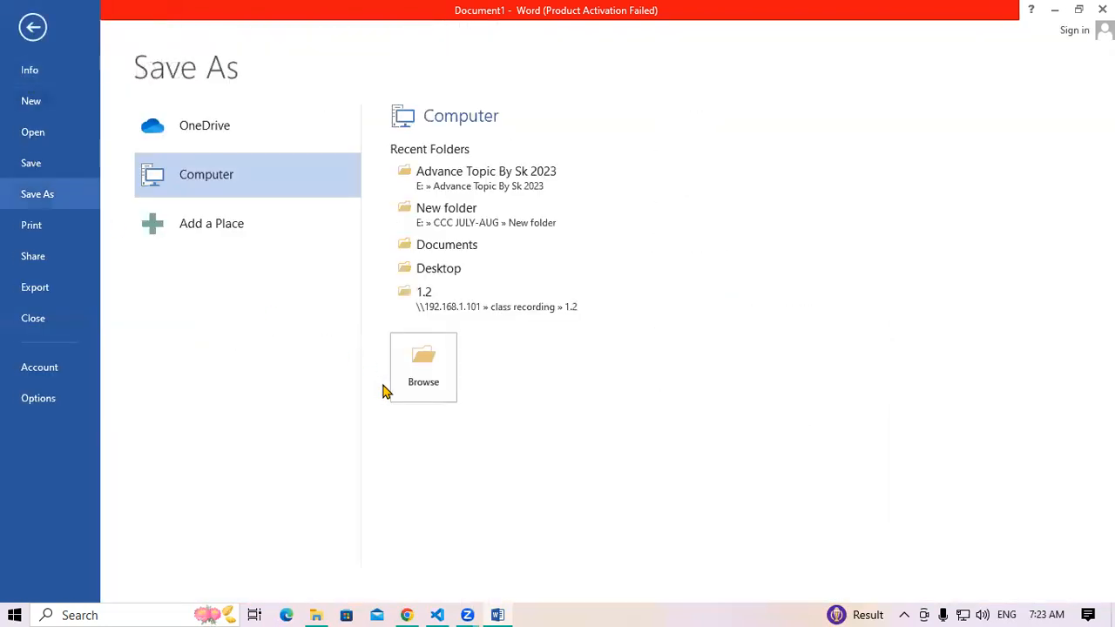
pyautogui.click(438, 362)
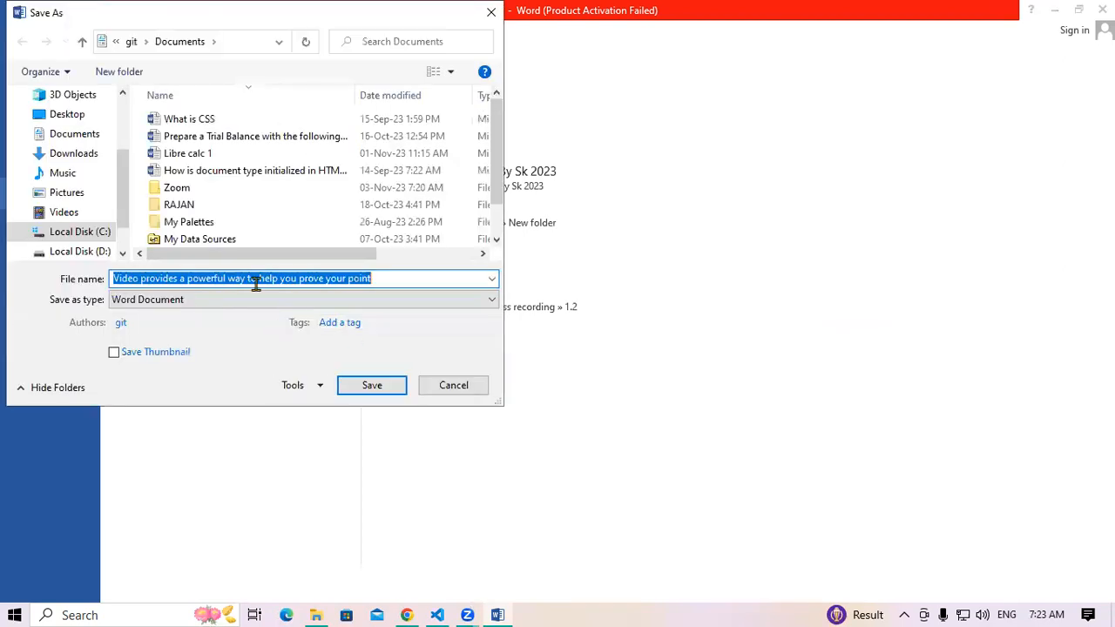
pyautogui.click(77, 174)
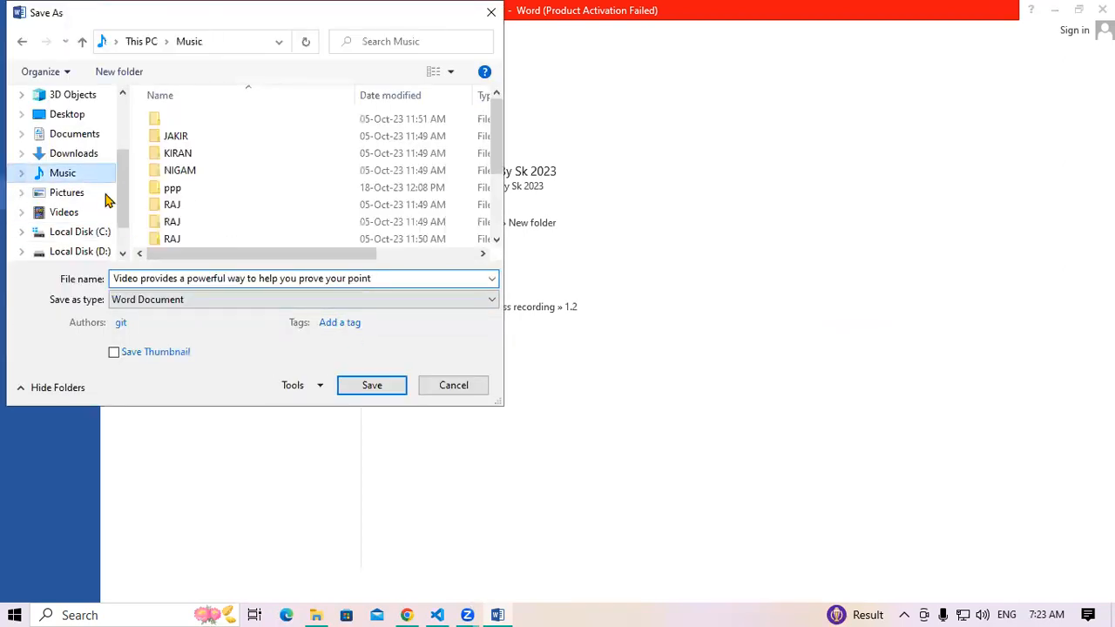
pyautogui.click(384, 279)
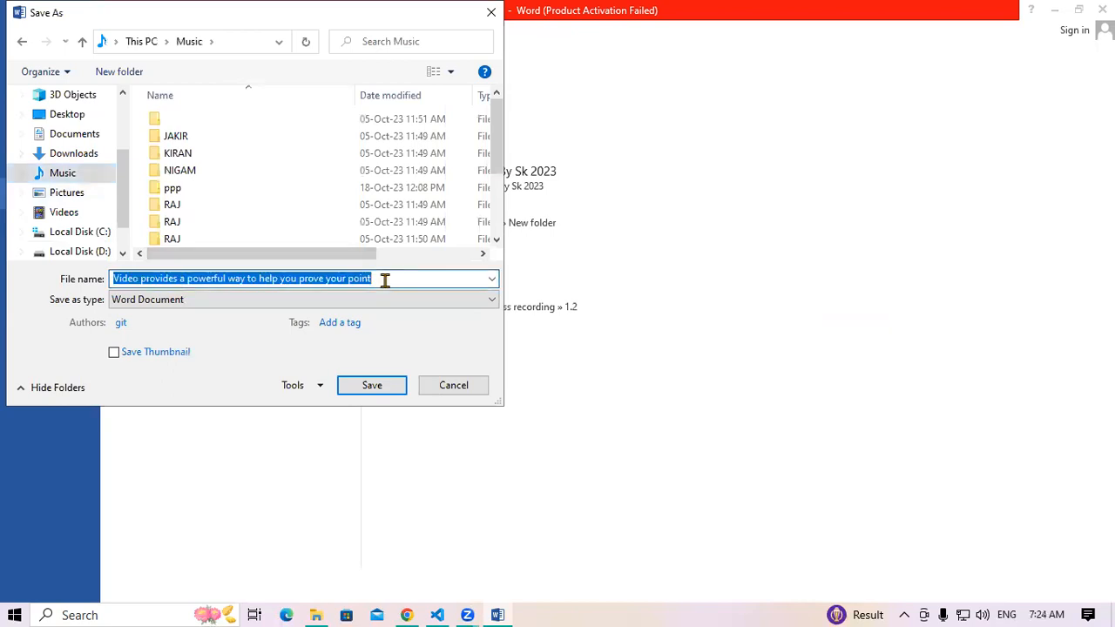
pyautogui.write('data ')
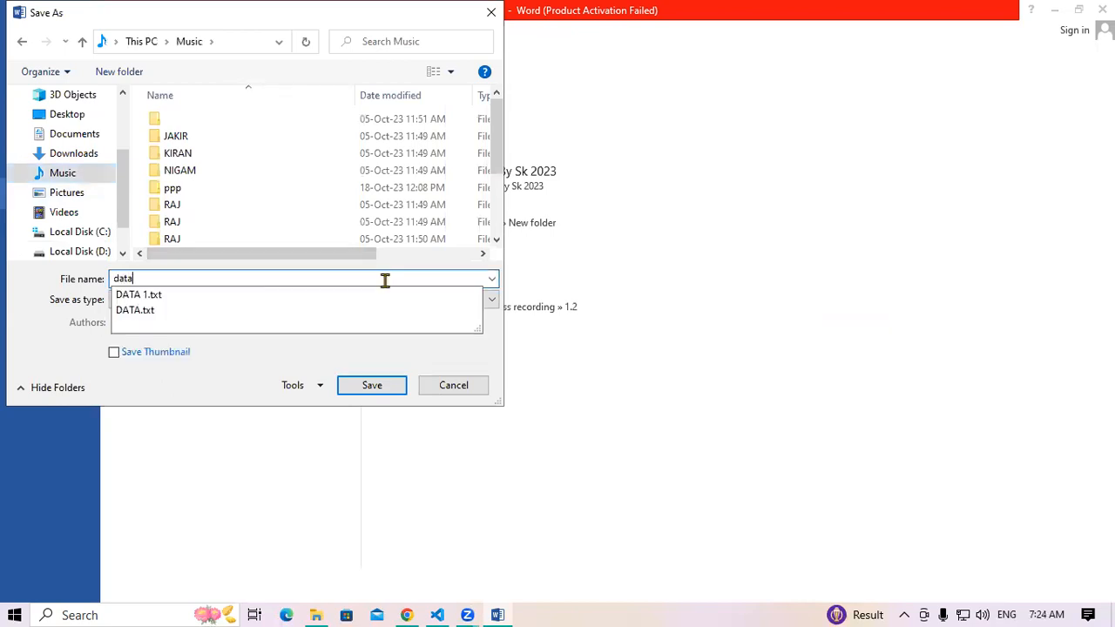
pyautogui.write('ms word')
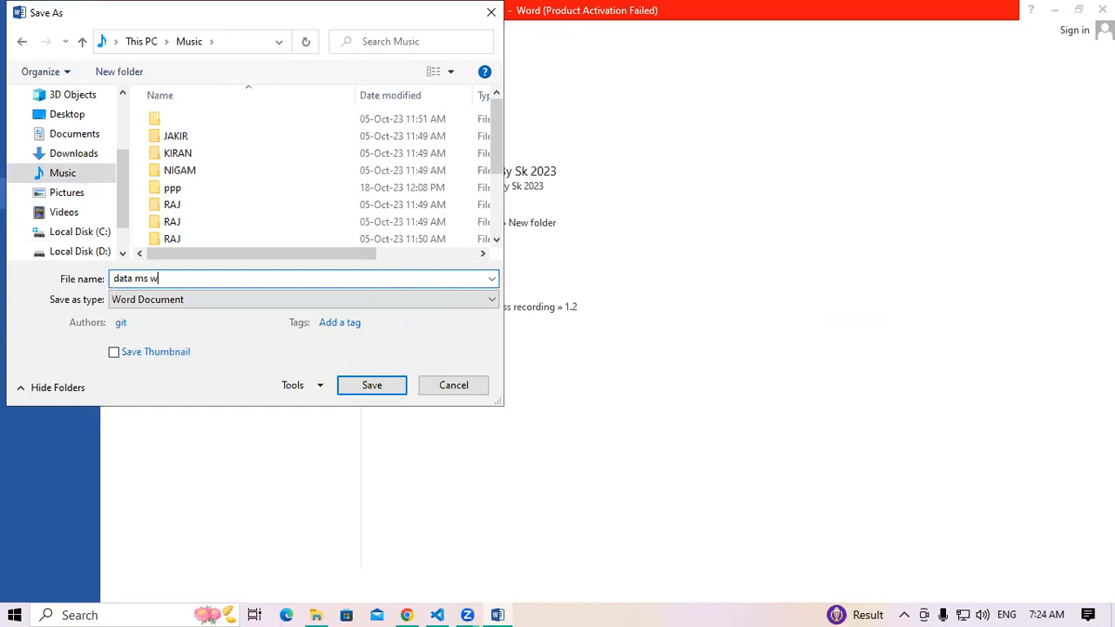
pyautogui.click(383, 385)
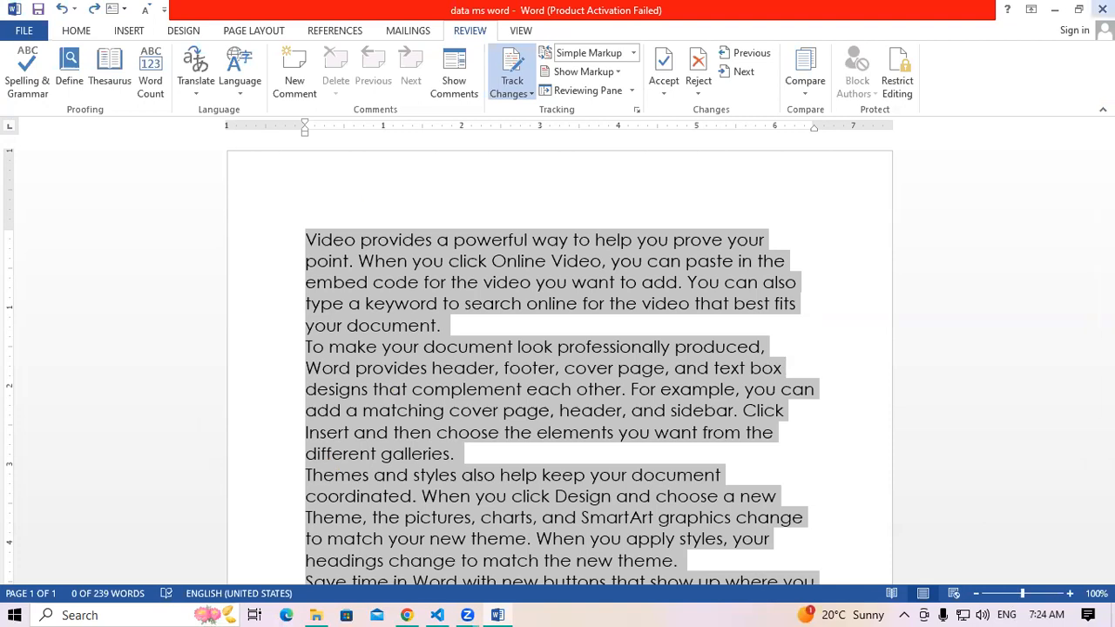
# Close Word and reopen 'data ms word' from the Music folder in File Explorer
pyautogui.click(1099, 11)
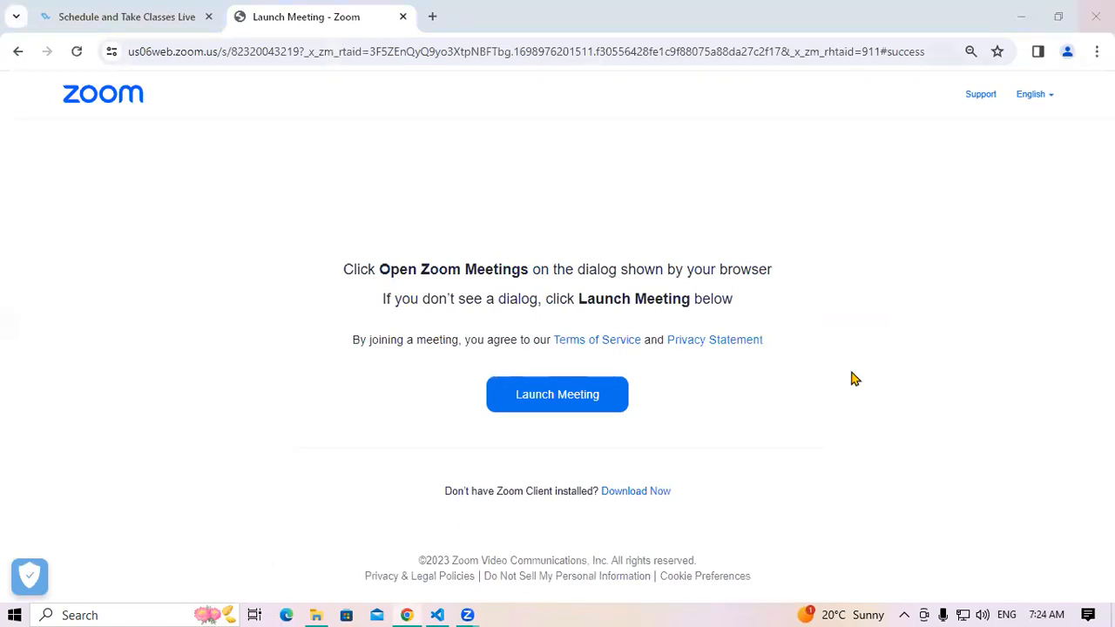
pyautogui.click(316, 615)
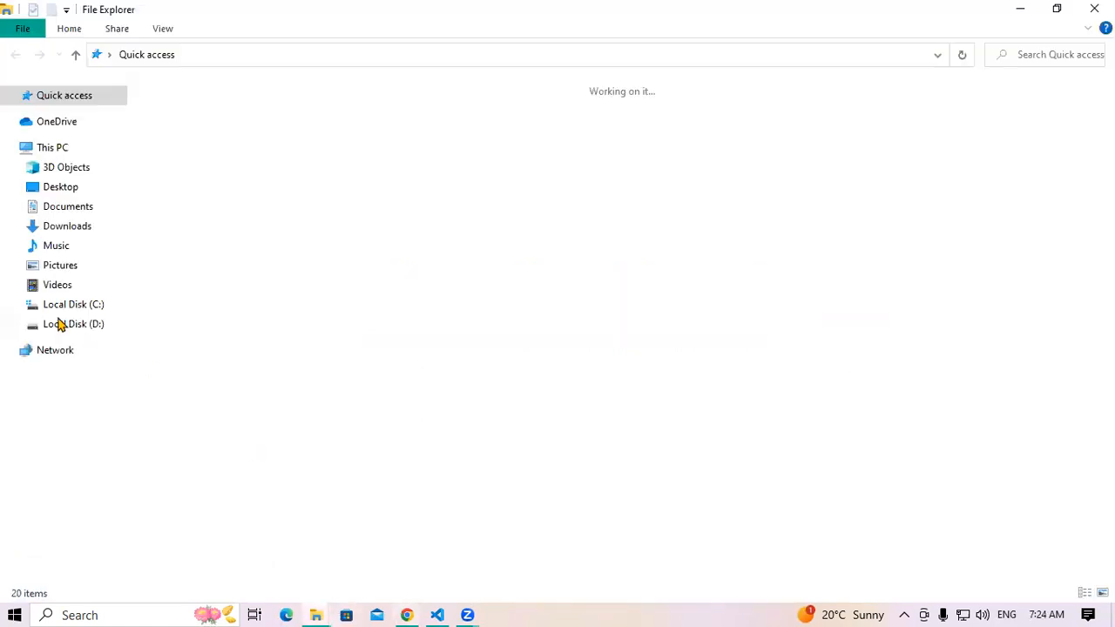
pyautogui.click(55, 248)
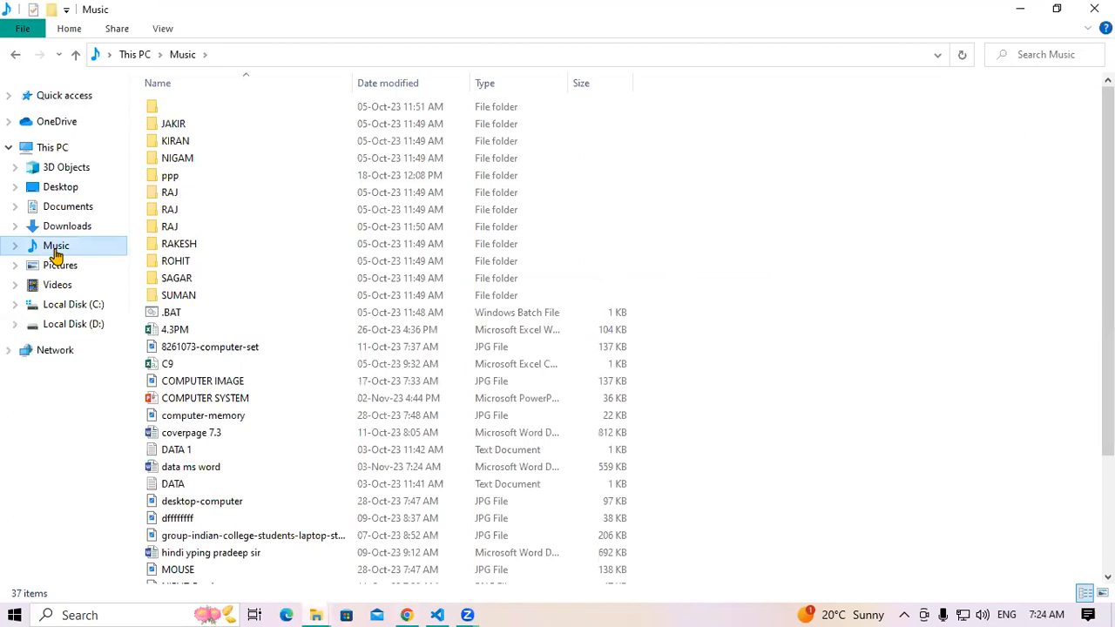
pyautogui.click(225, 468)
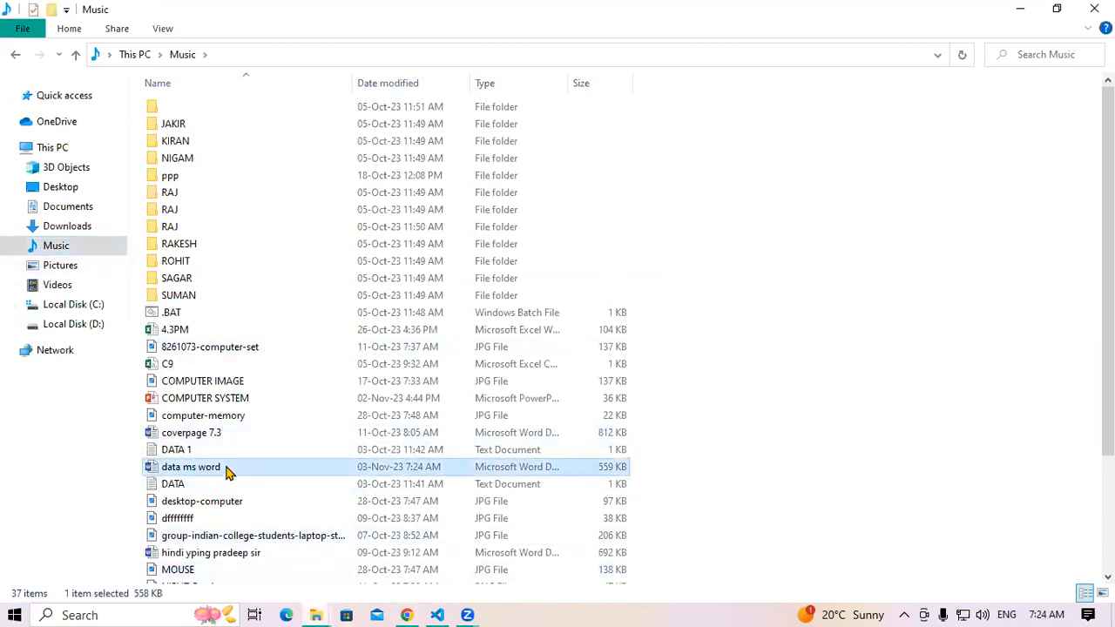
pyautogui.doubleClick(226, 469)
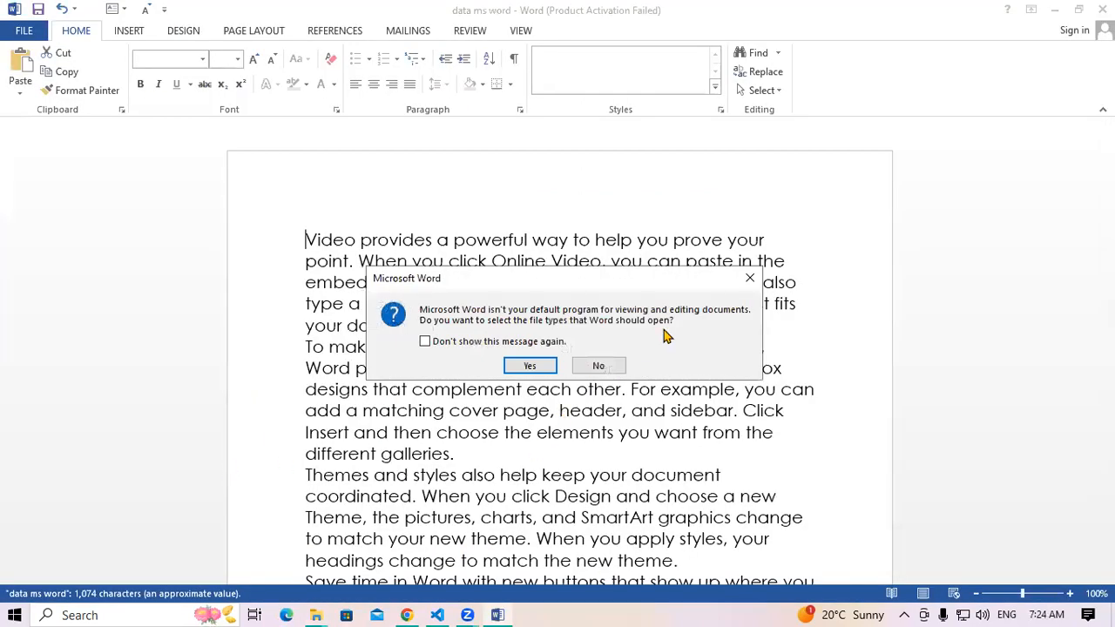
# Dismiss the startup prompts and delete the opening passage through 'You can also'
pyautogui.click(750, 278)
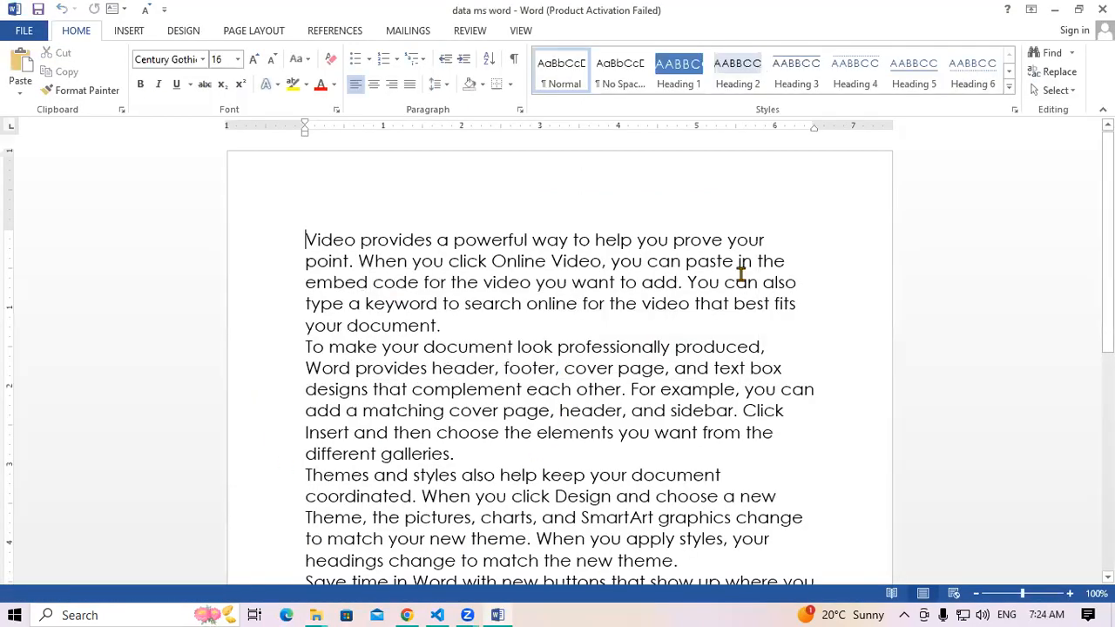
pyautogui.click(742, 125)
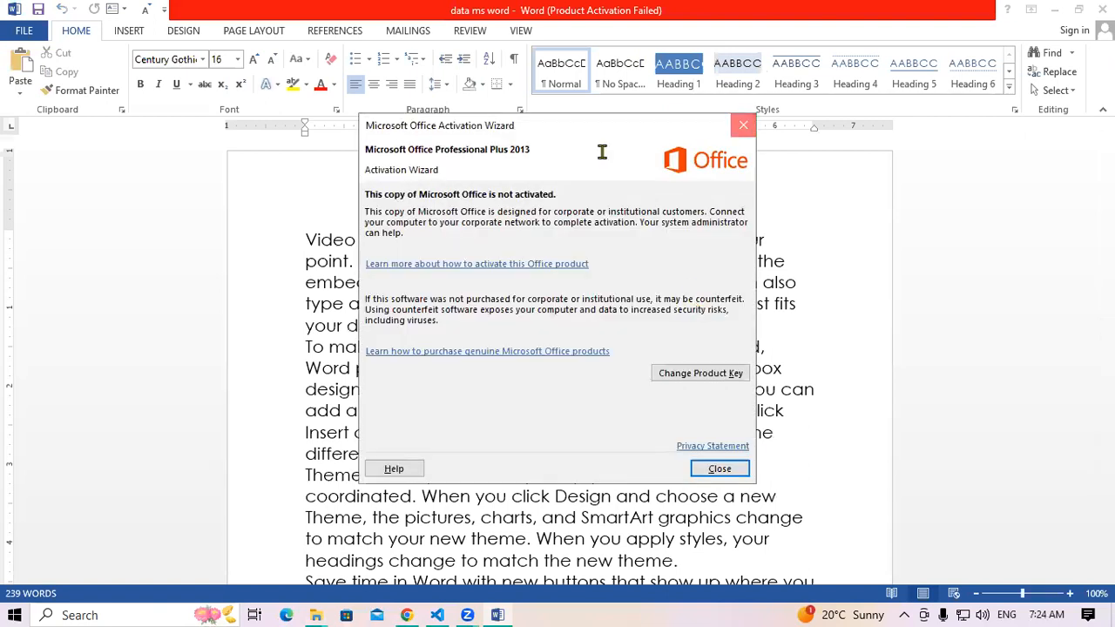
pyautogui.moveTo(306, 241); pyautogui.dragTo(795, 286)
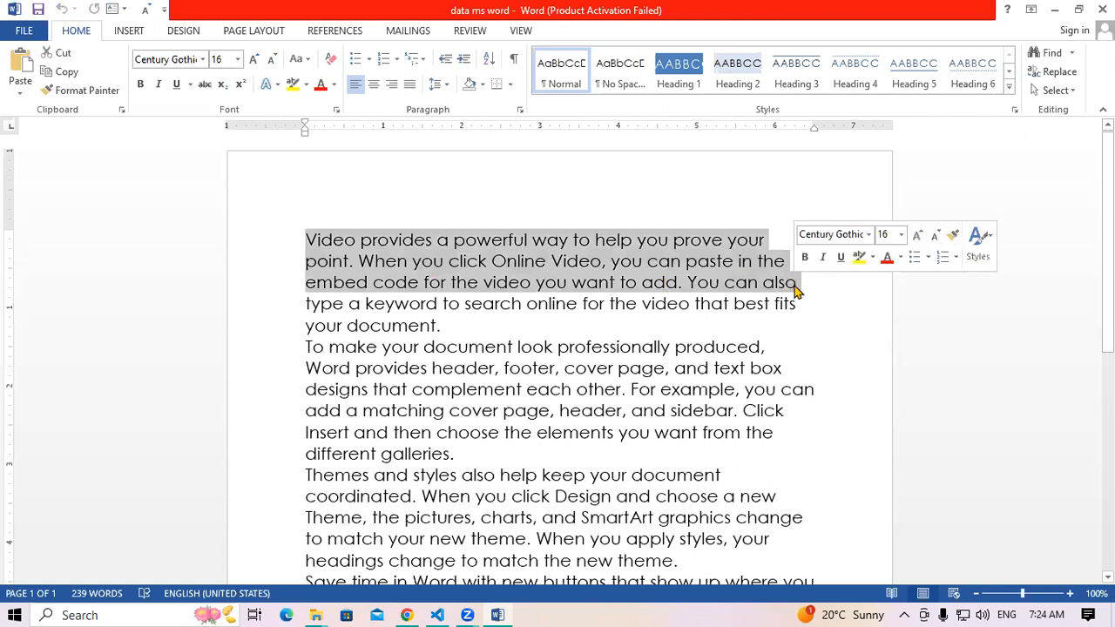
pyautogui.press('Delete')
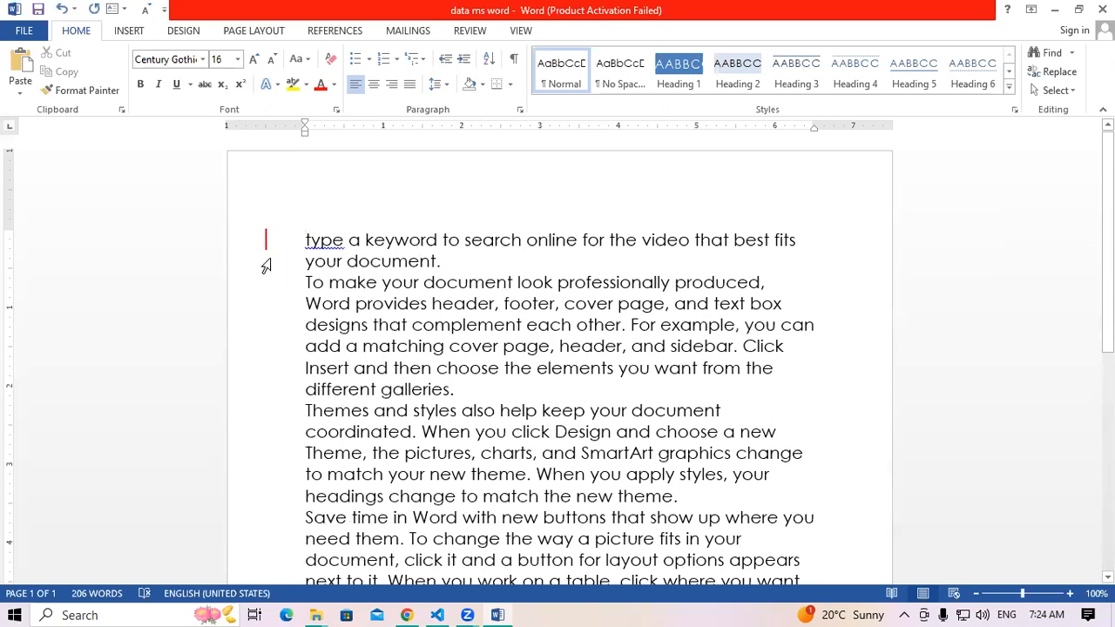
# Enlarge the 'Word provides … Click' passage to 20 pt
pyautogui.click(305, 304)
pyautogui.moveTo(416, 326); pyautogui.dragTo(797, 347)
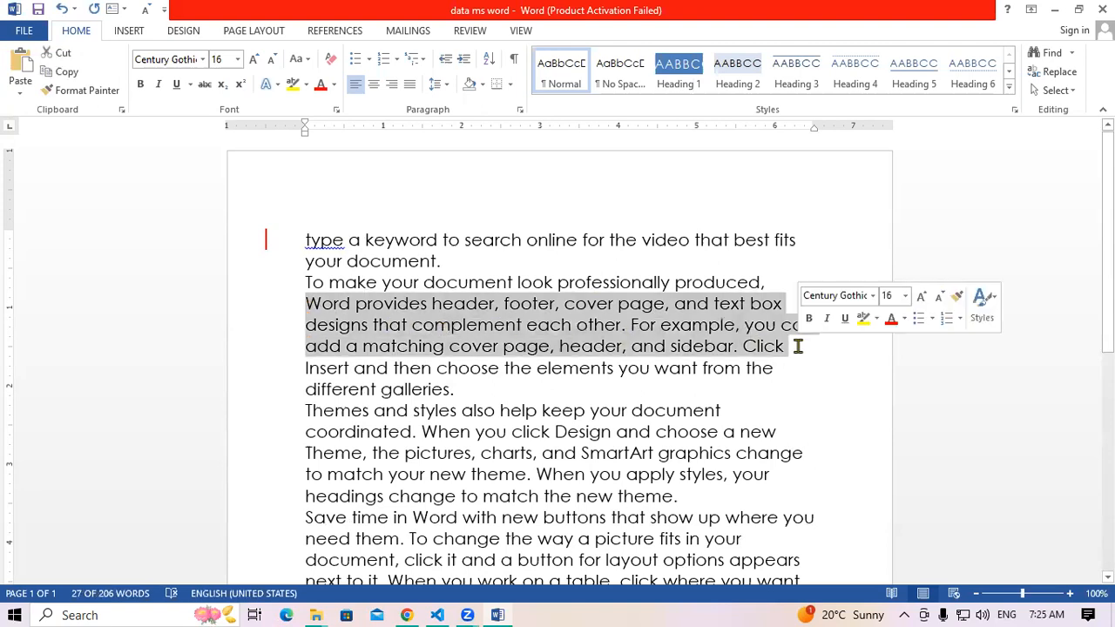
pyautogui.hotkey('ctrl', 'shift', '.')
pyautogui.hotkey('ctrl', 'shift', '.')
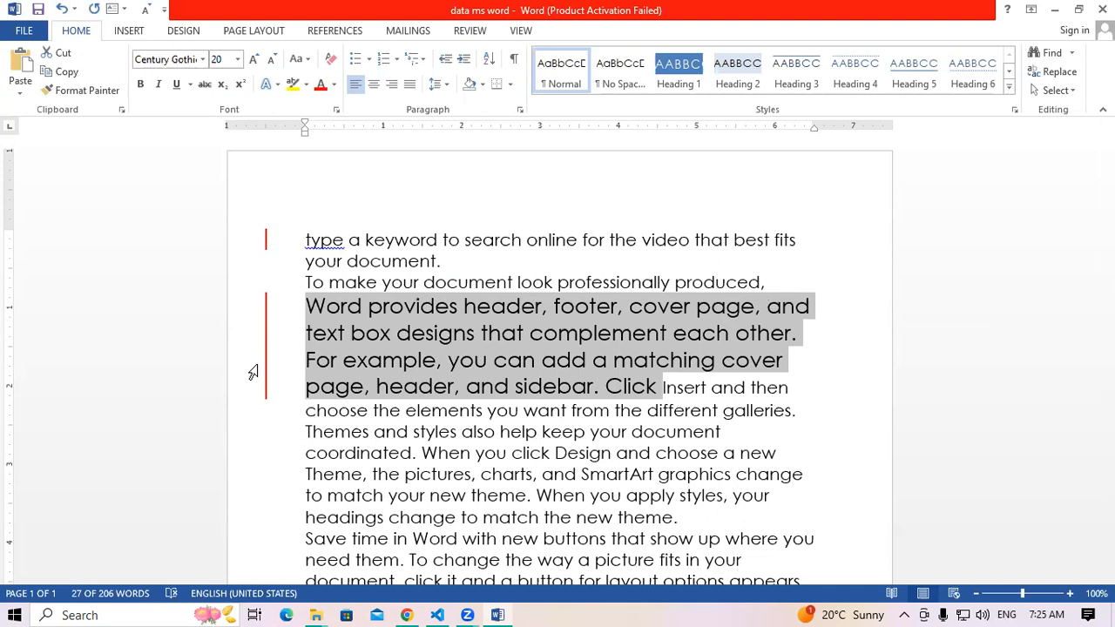
# Delete that 20-pt passage and the text 'to match your new theme' through 'click it and a'
pyautogui.press('Delete')
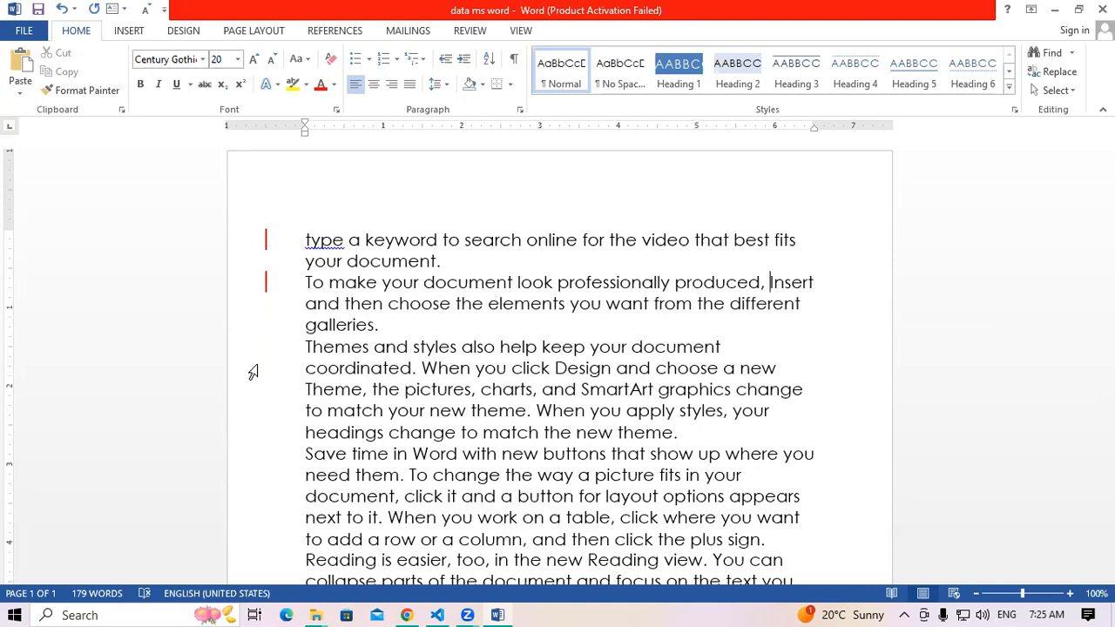
pyautogui.moveTo(307, 410); pyautogui.dragTo(507, 493)
pyautogui.press('Delete')
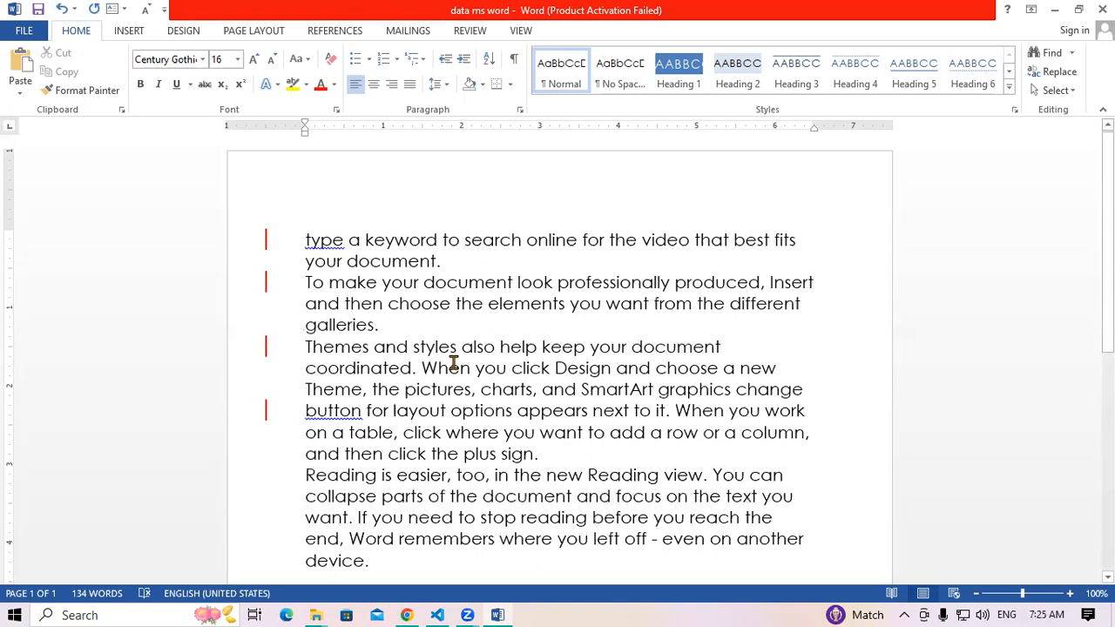
# Set the Review display to All Markup and scroll back to the top of the page
pyautogui.click(471, 31)
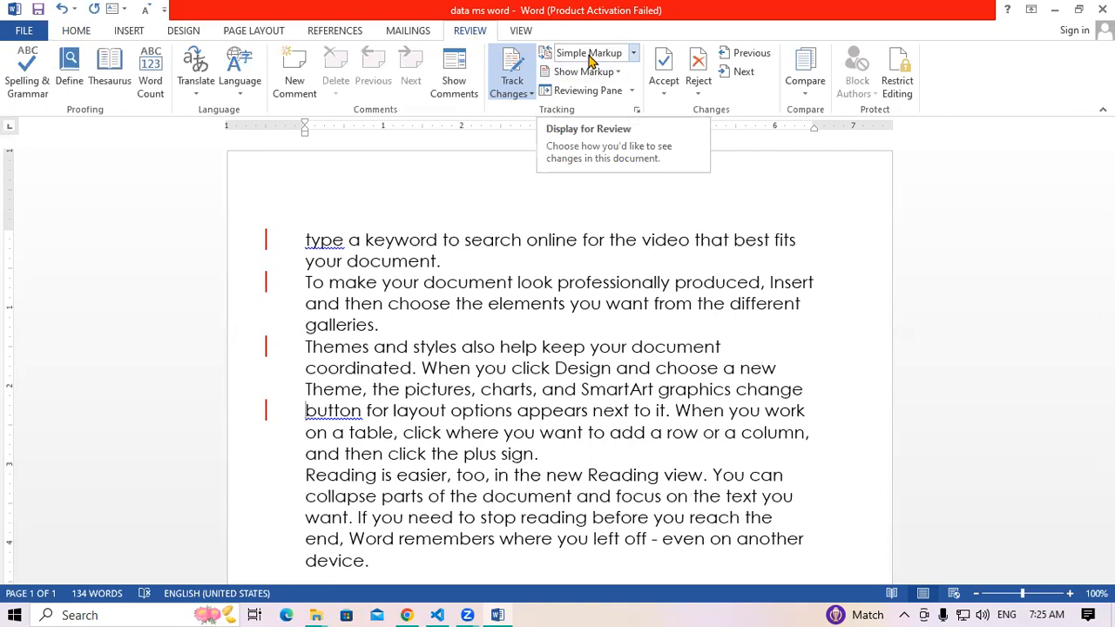
pyautogui.click(634, 53)
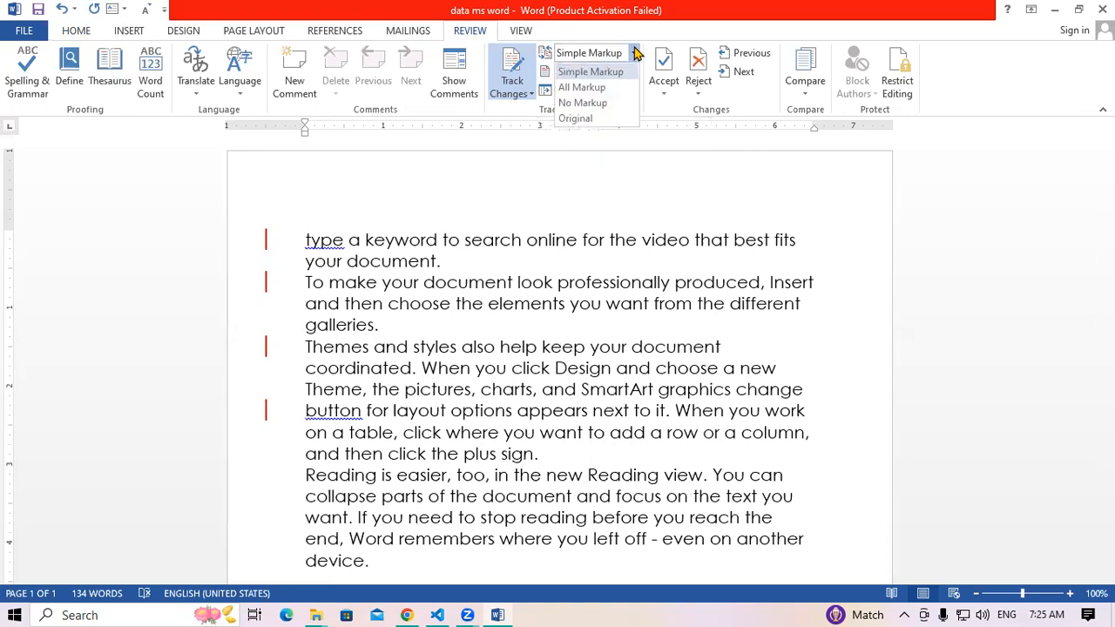
pyautogui.click(607, 88)
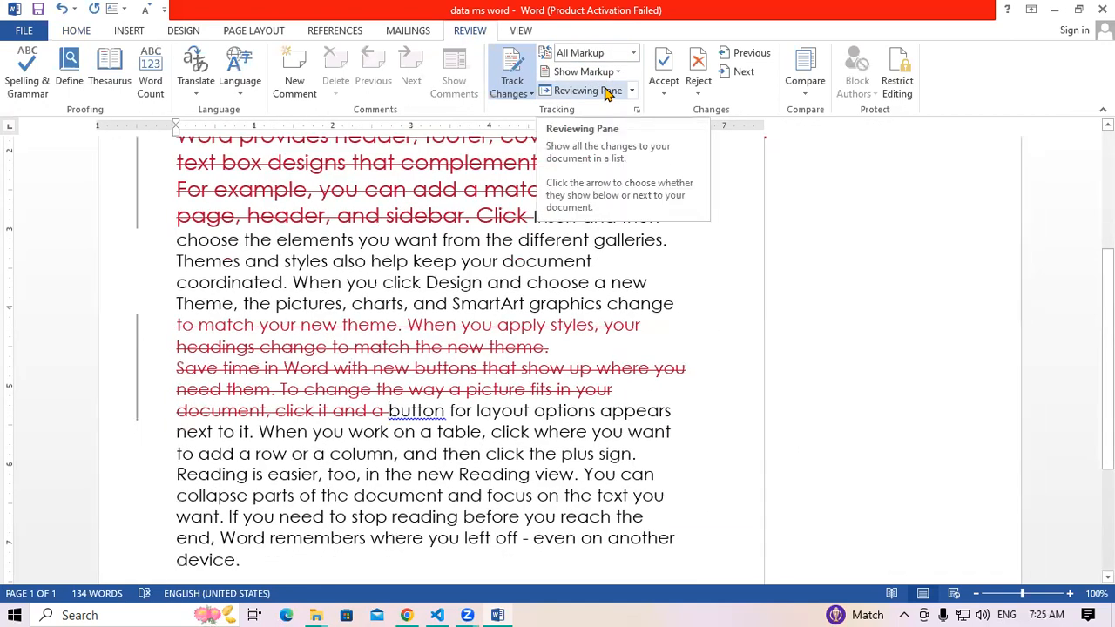
pyautogui.scroll(3, 1077, 217)
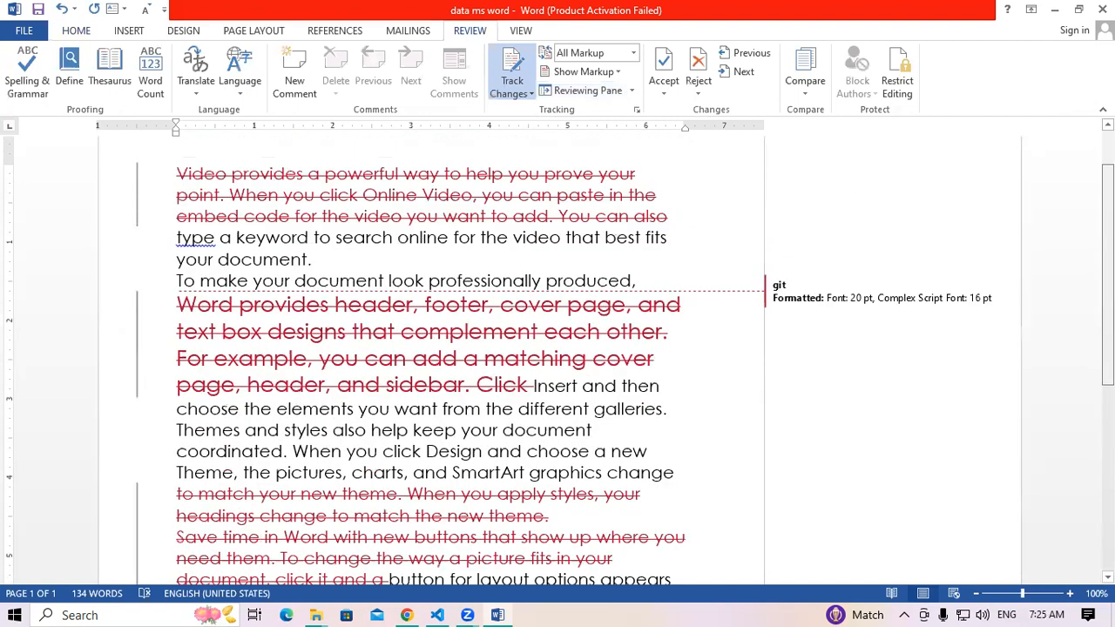
pyautogui.scroll(1, 922, 338)
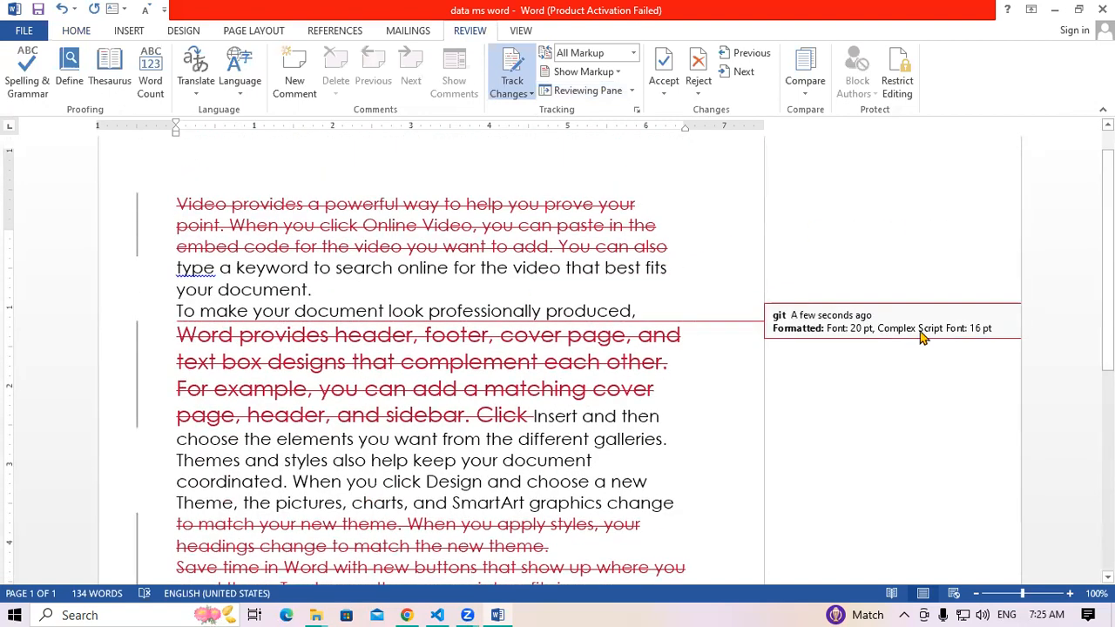
pyautogui.scroll(1, 921, 337)
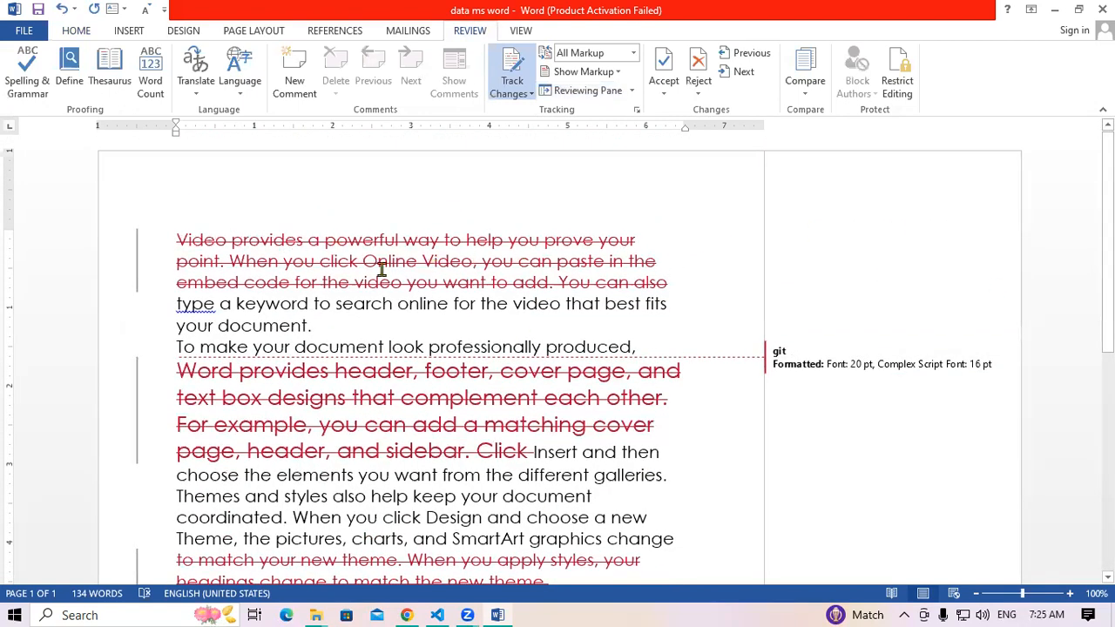
pyautogui.moveTo(466, 271)
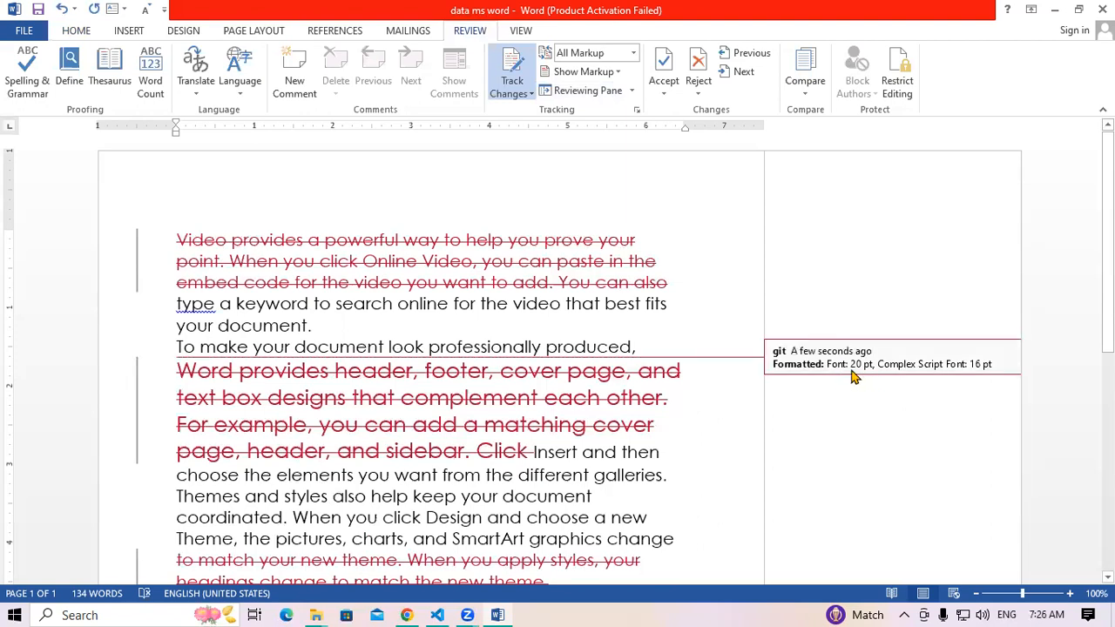
pyautogui.click(633, 54)
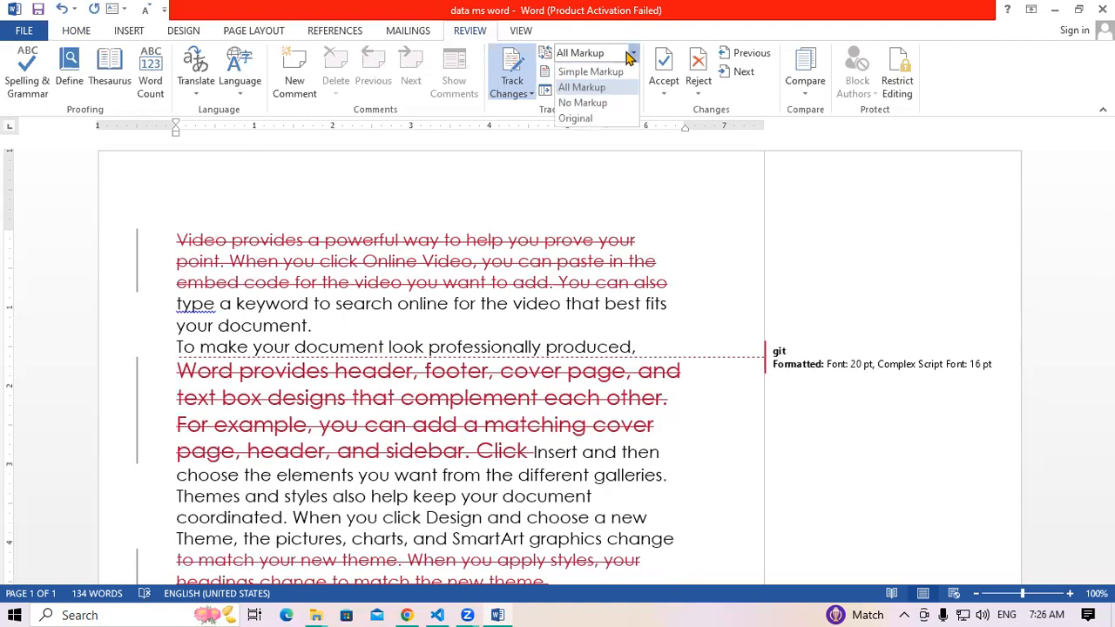
pyautogui.click(577, 119)
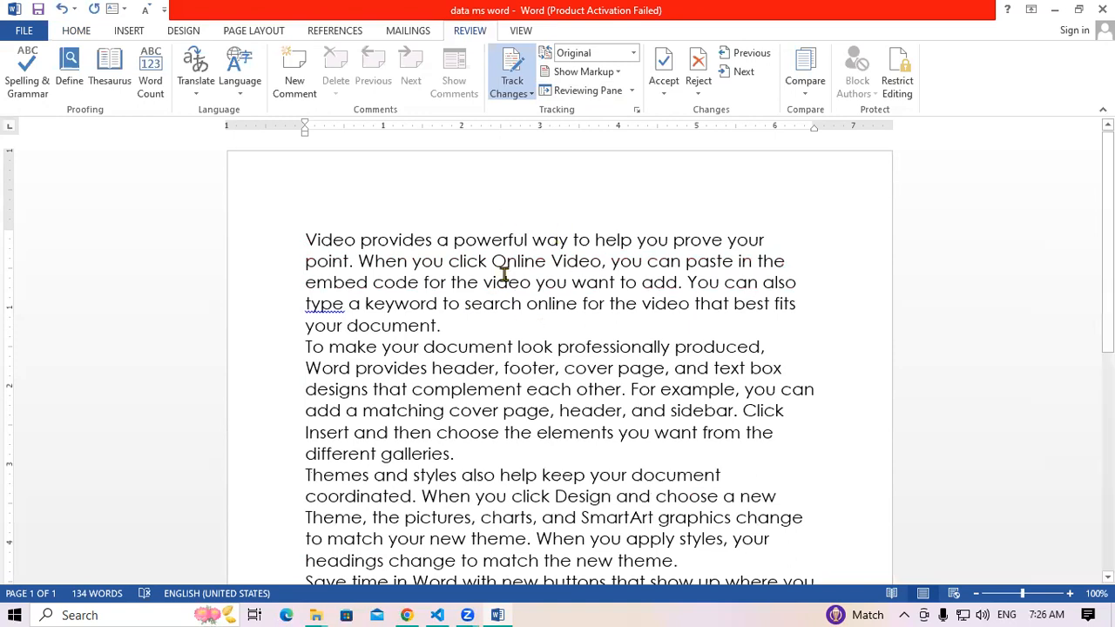
pyautogui.click(633, 53)
pyautogui.click(601, 84)
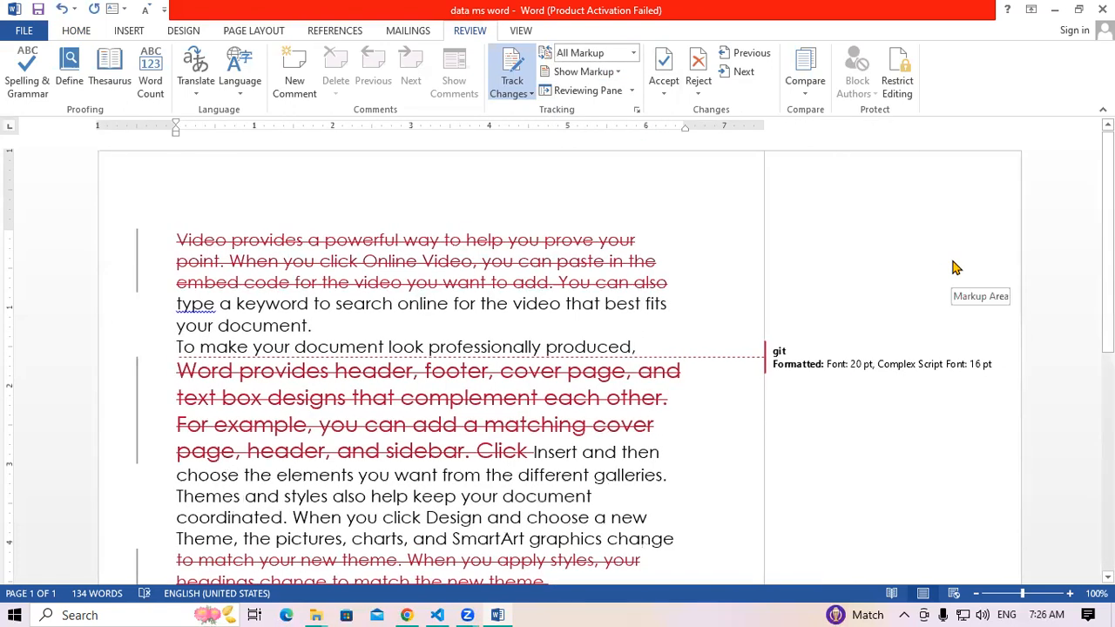
pyautogui.moveTo(191, 379); pyautogui.dragTo(436, 413)
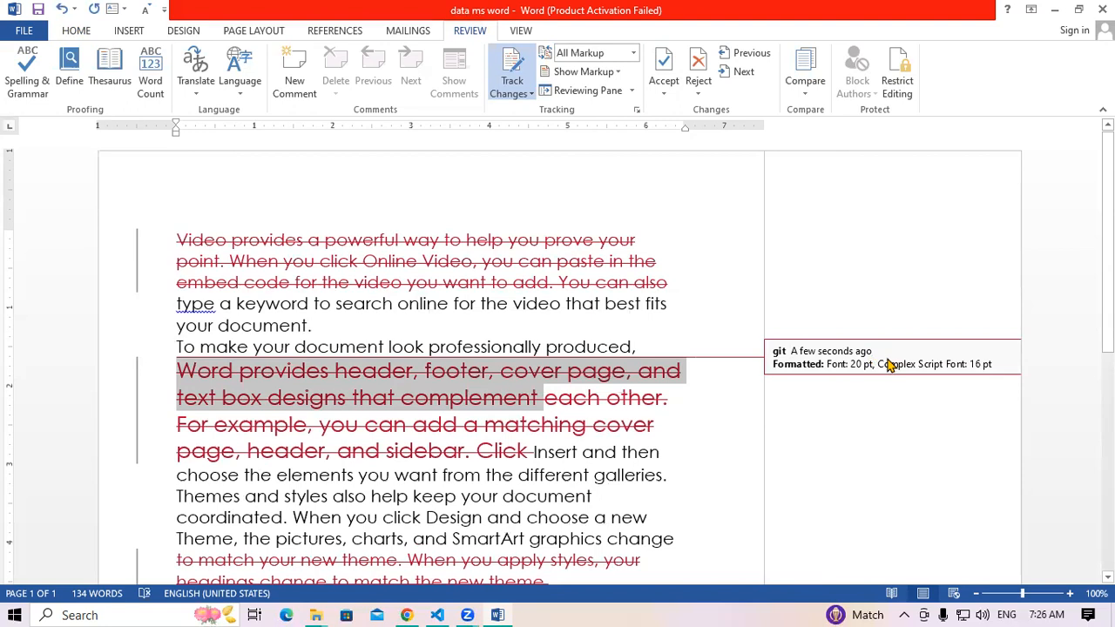
pyautogui.click(634, 56)
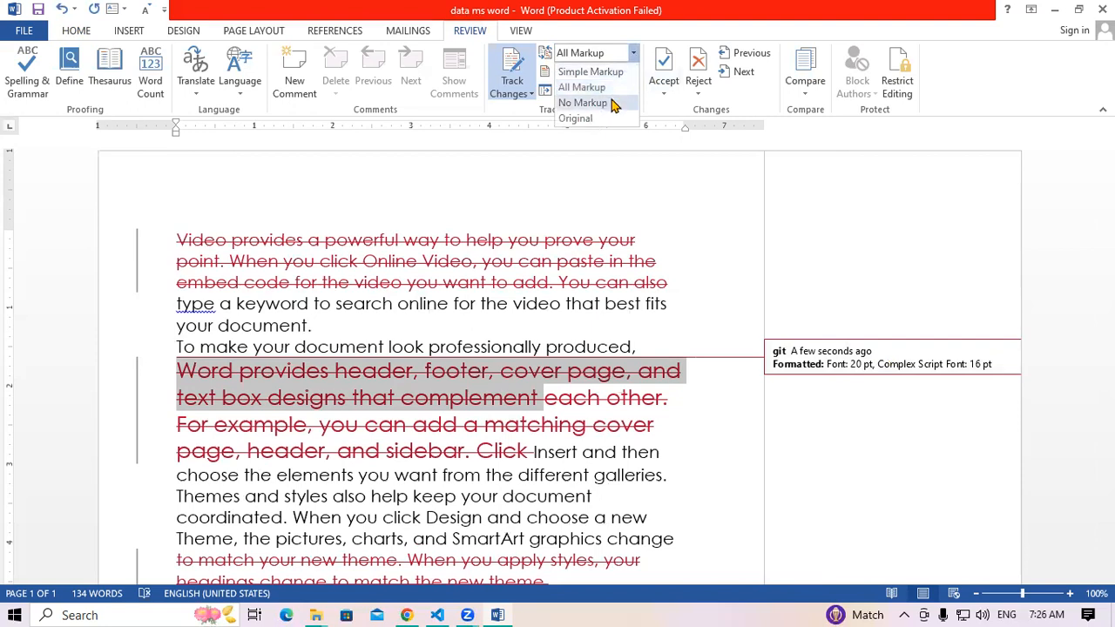
pyautogui.click(583, 103)
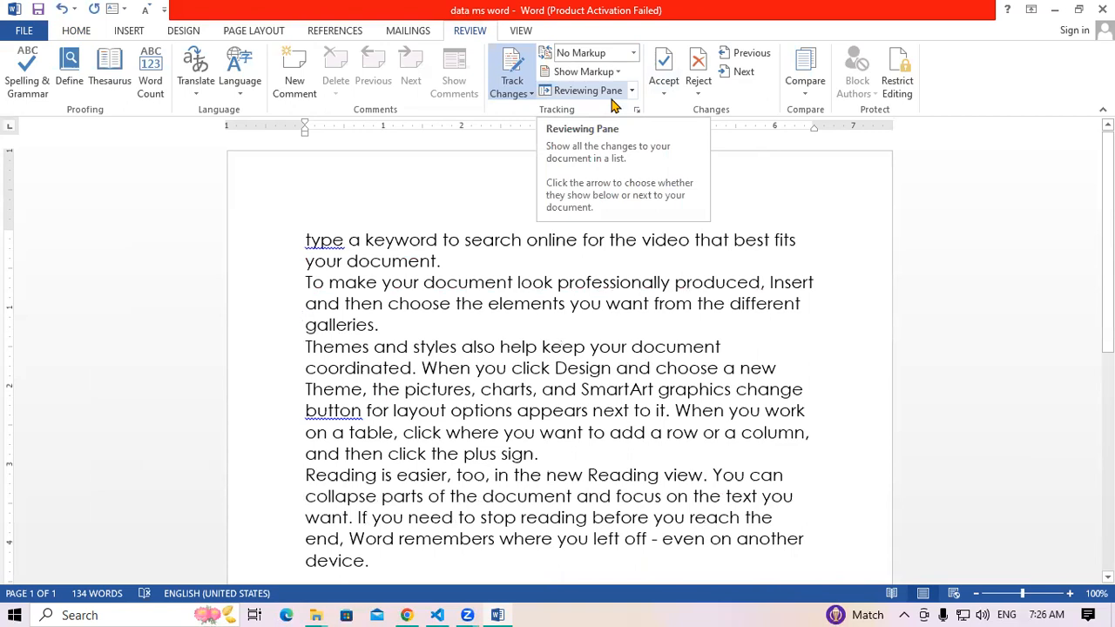
pyautogui.click(634, 53)
pyautogui.click(593, 73)
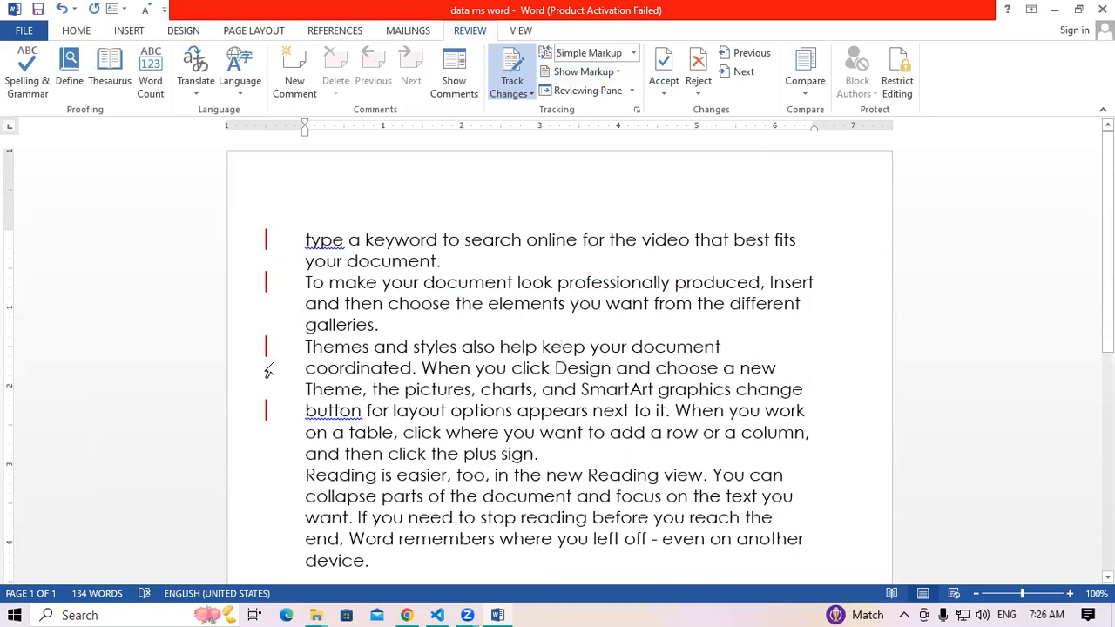
pyautogui.click(634, 54)
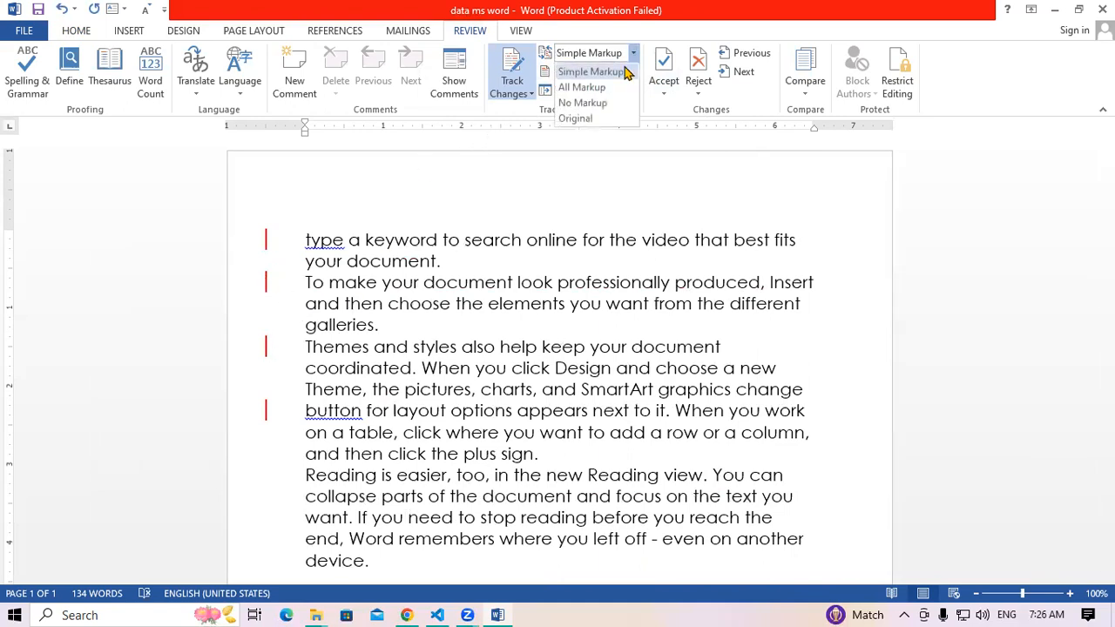
pyautogui.click(610, 87)
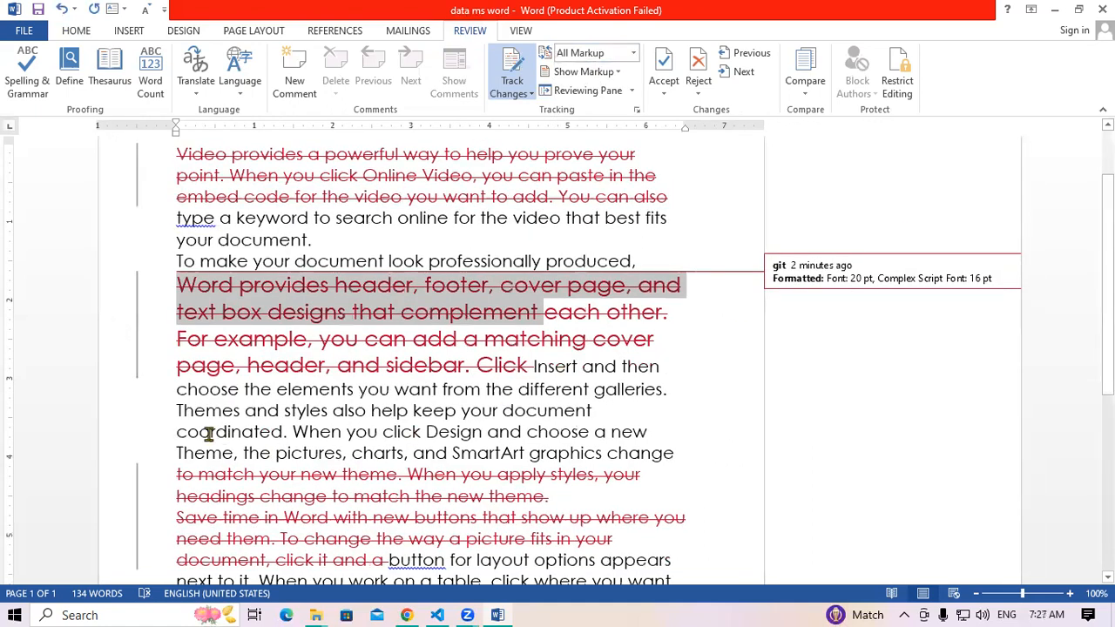
# Underline the 'Themes and styles…' line and enlarge the following 'coordinated' passage to 24 pt
pyautogui.moveTo(175, 412); pyautogui.dragTo(637, 412)
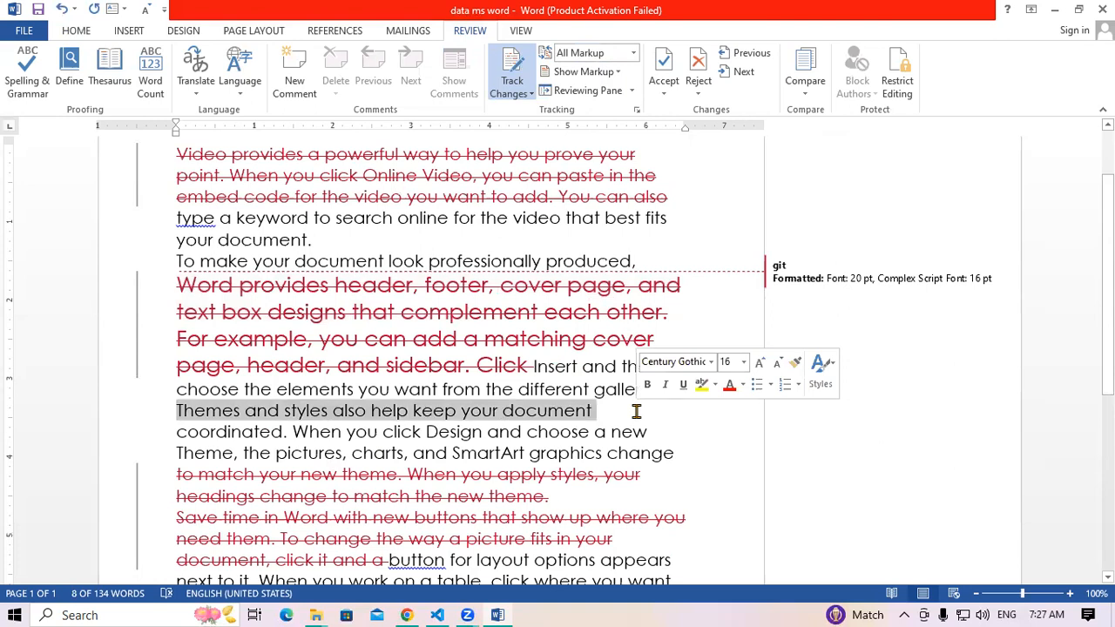
pyautogui.hotkey('ctrl', 'u')
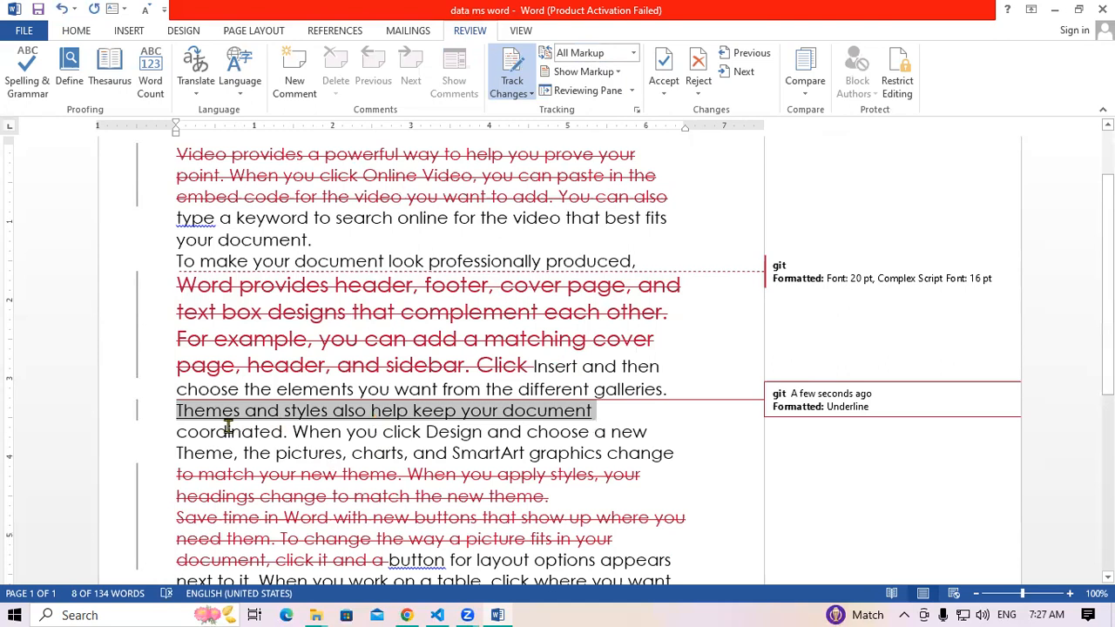
pyautogui.moveTo(477, 465); pyautogui.dragTo(509, 473)
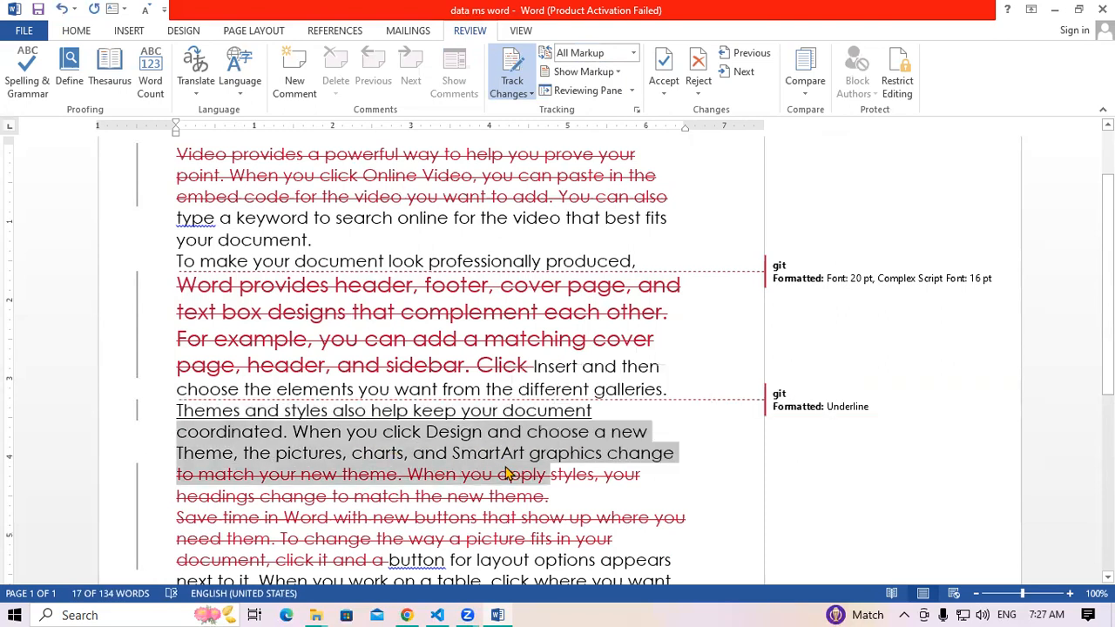
pyautogui.hotkey('ctrl', 'shift', '.')
pyautogui.hotkey('ctrl', 'shift', '.')
pyautogui.hotkey('ctrl', 'shift', '.')
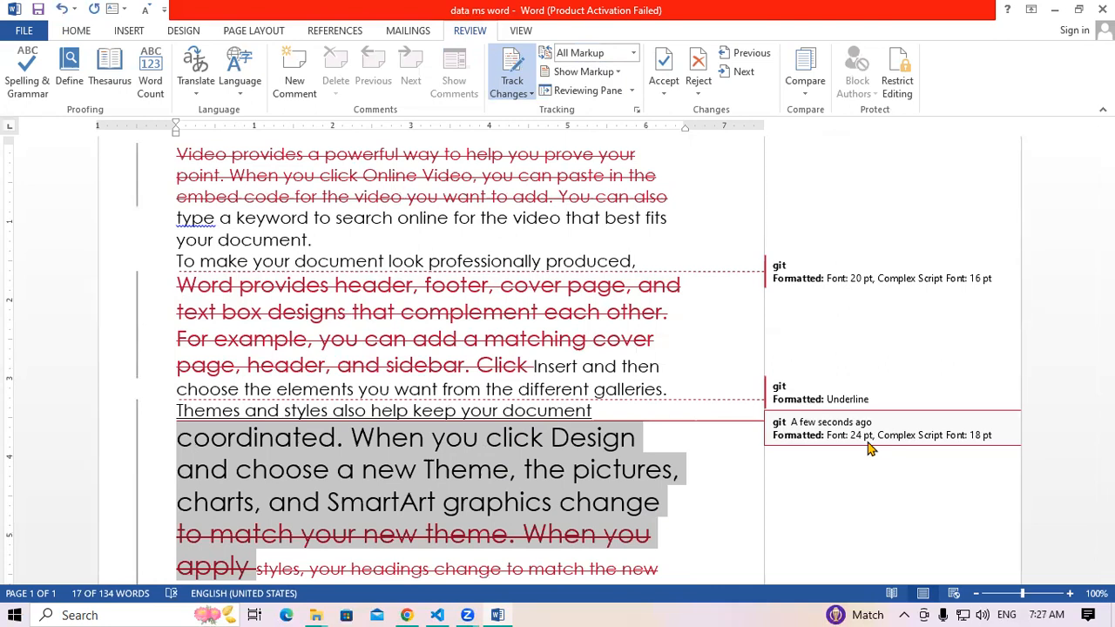
pyautogui.click(598, 76)
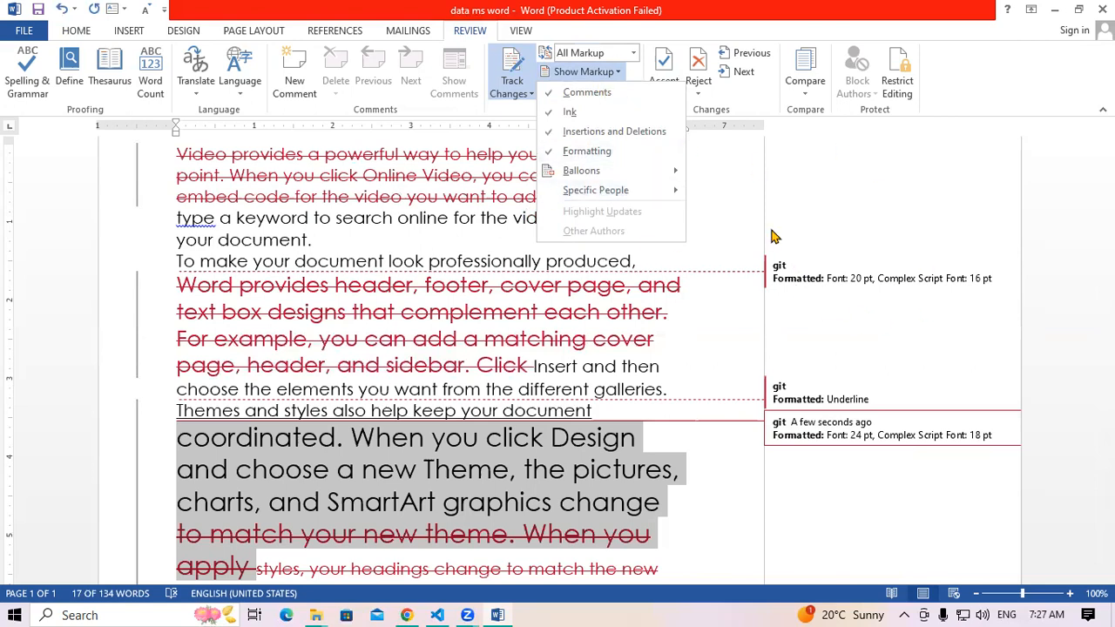
# Hide comments in the markup options and inspect the paragraph with the 20 pt change
pyautogui.click(612, 99)
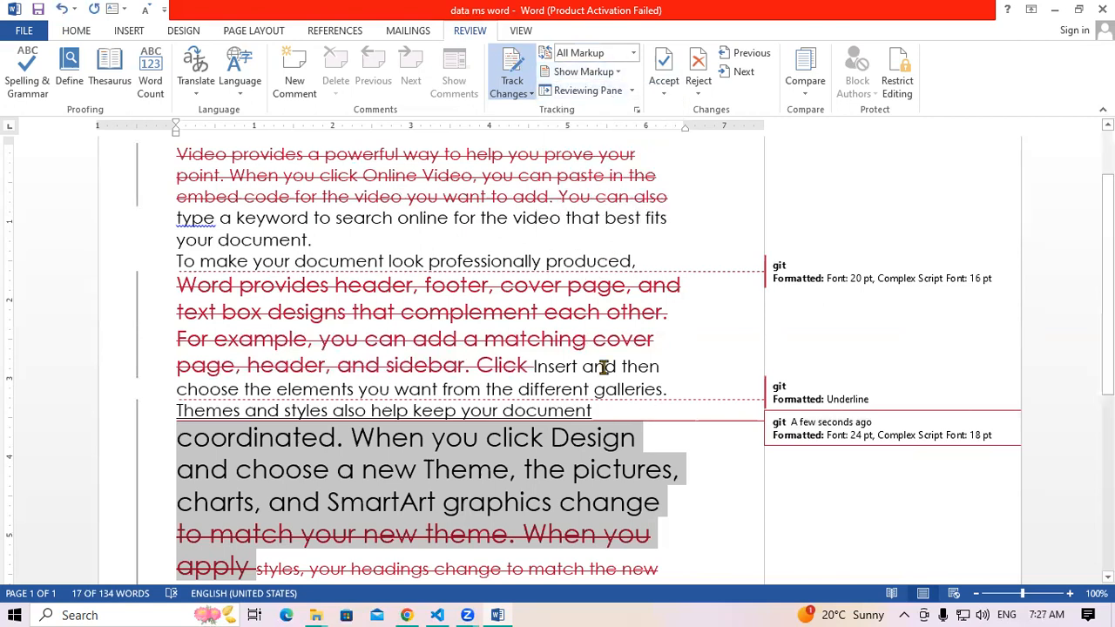
pyautogui.scroll(2, 601, 358)
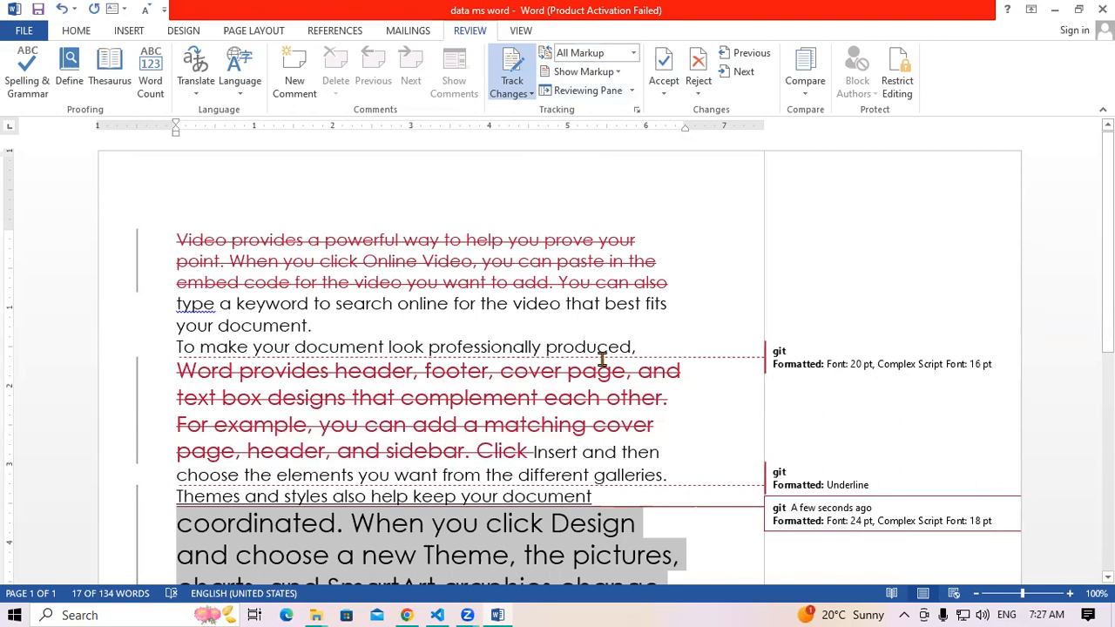
pyautogui.hotkey('ctrl', 'a')
pyautogui.click(621, 73)
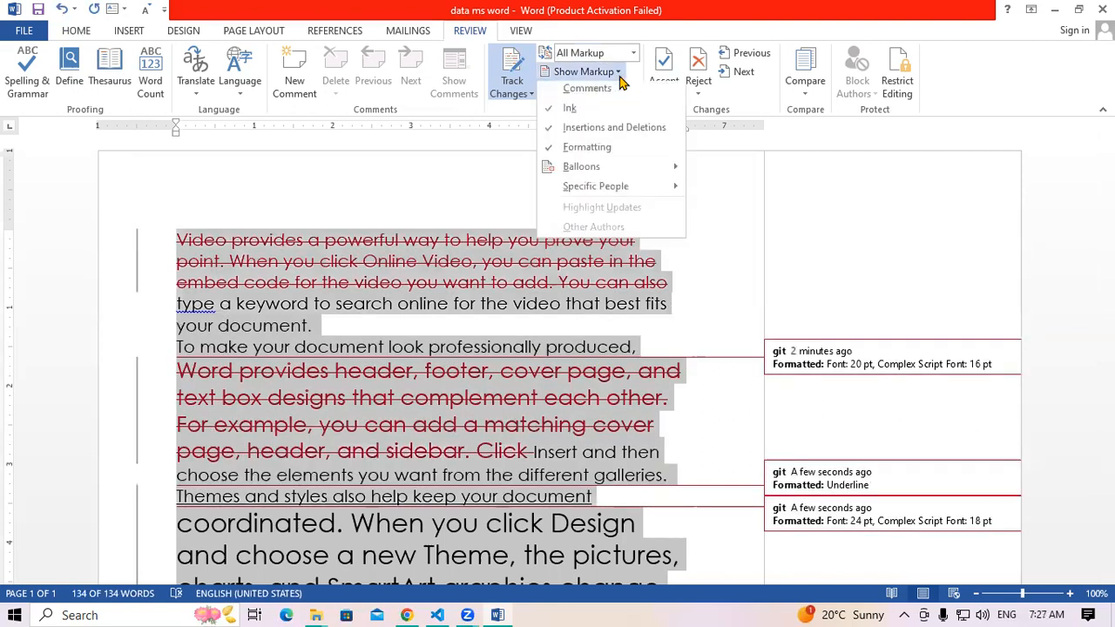
pyautogui.click(585, 90)
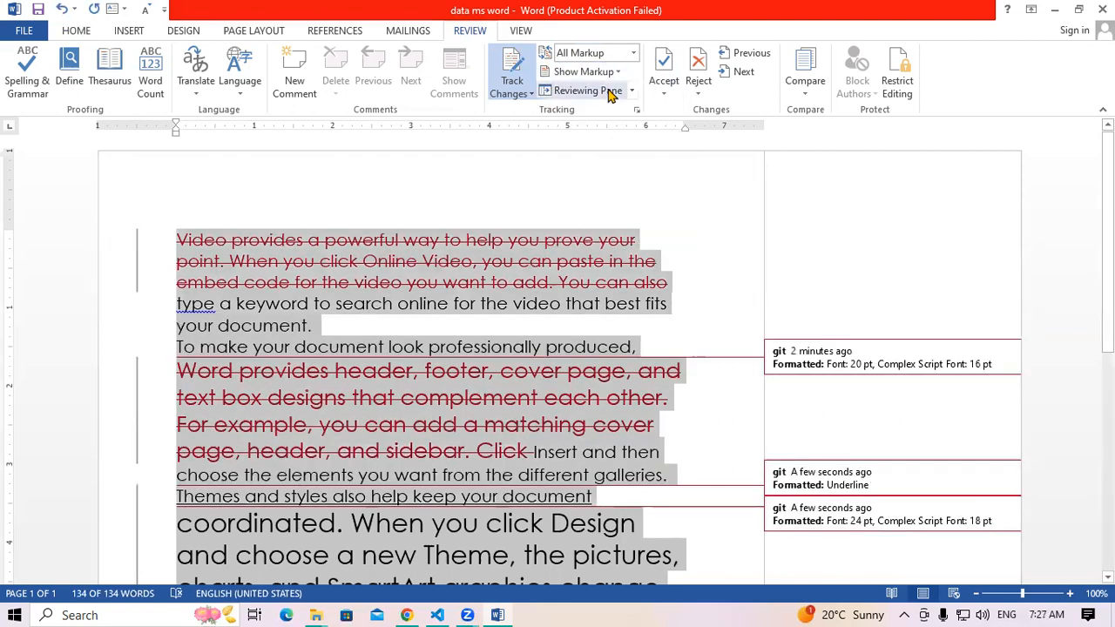
pyautogui.click(865, 351)
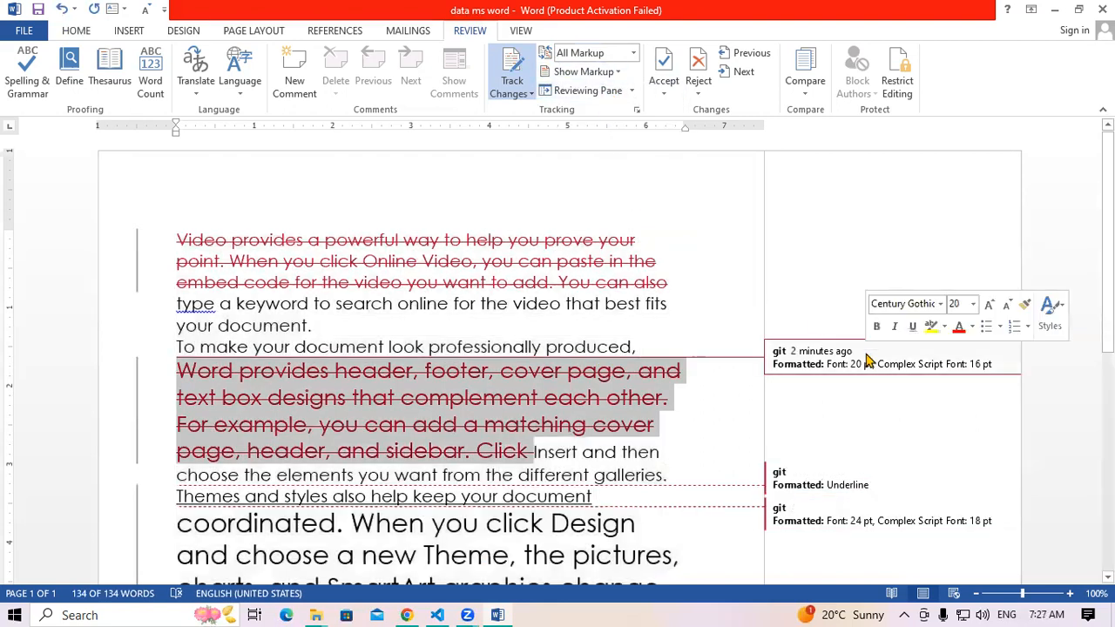
pyautogui.click(625, 377)
# Switch the review display to Simple Markup
pyautogui.click(633, 53)
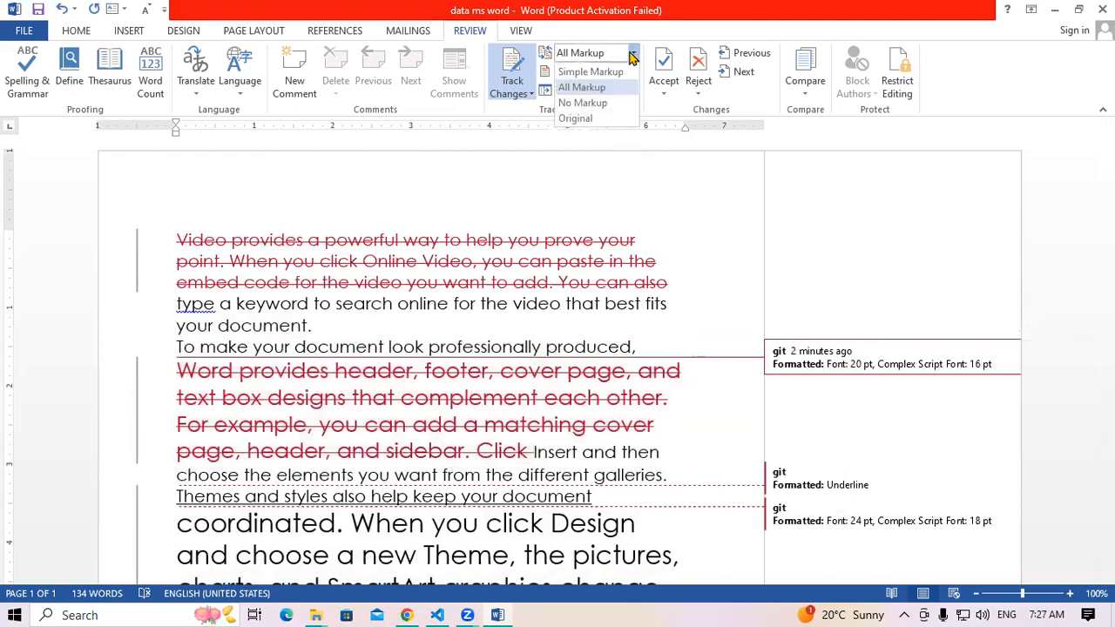
pyautogui.click(610, 73)
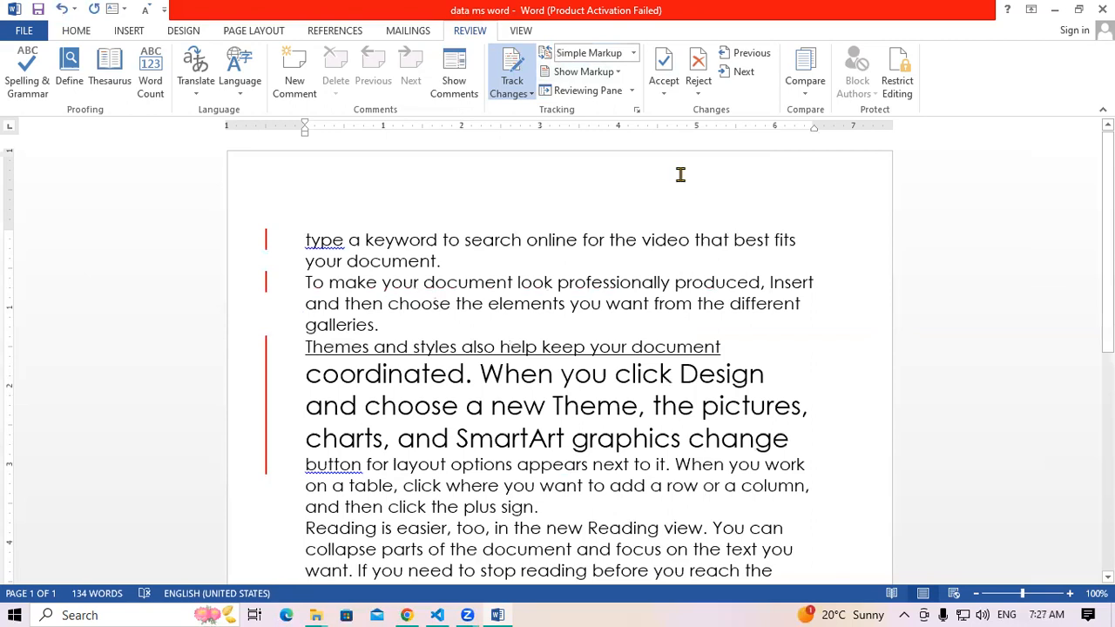
pyautogui.click(620, 71)
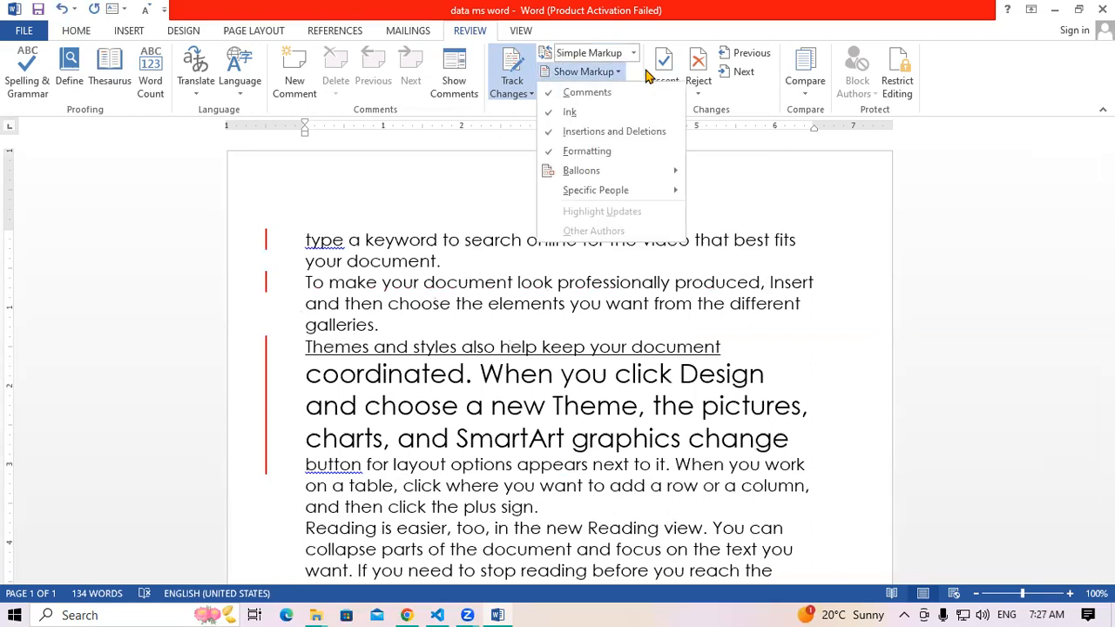
pyautogui.click(427, 331)
pyautogui.click(634, 54)
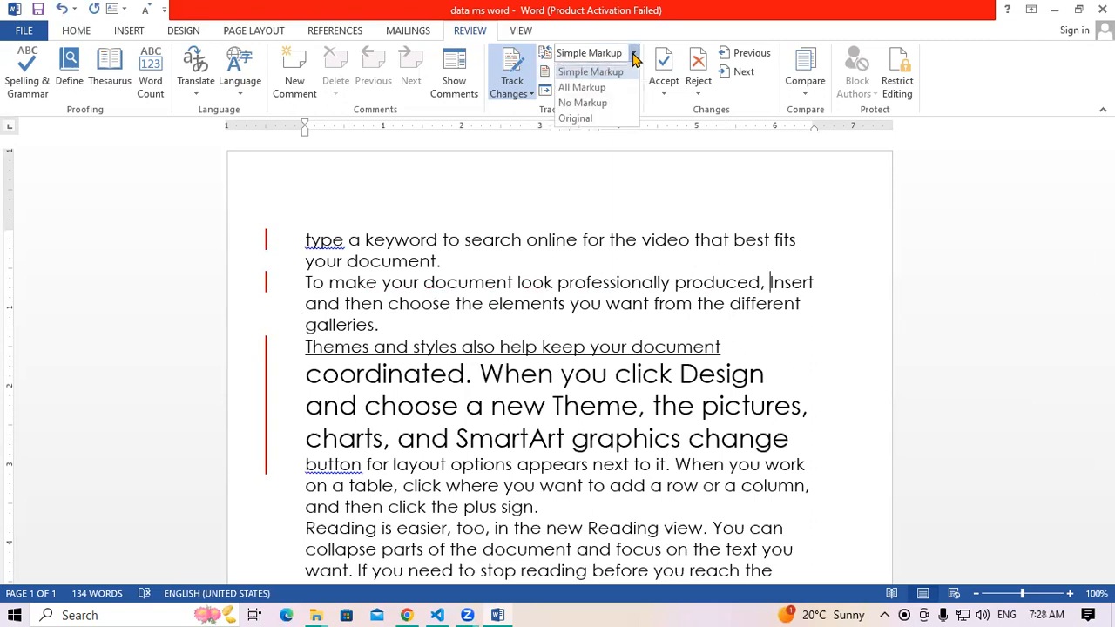
# Switch to All Markup and uncheck Ink under Show Markup, exposing the Balloons choices
pyautogui.click(604, 89)
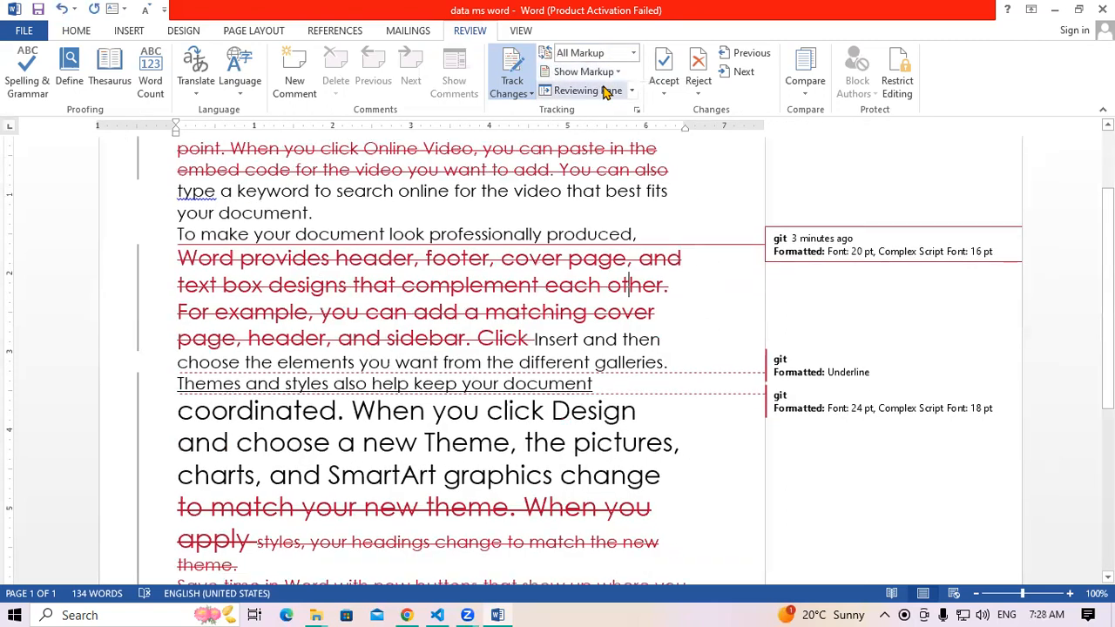
pyautogui.click(832, 358)
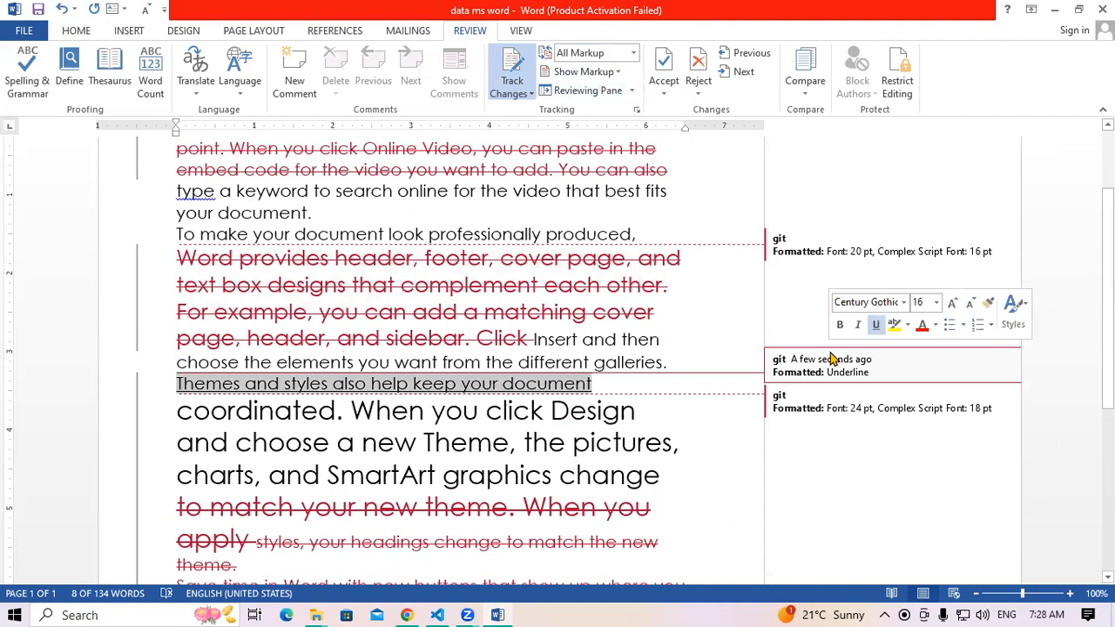
pyautogui.click(596, 71)
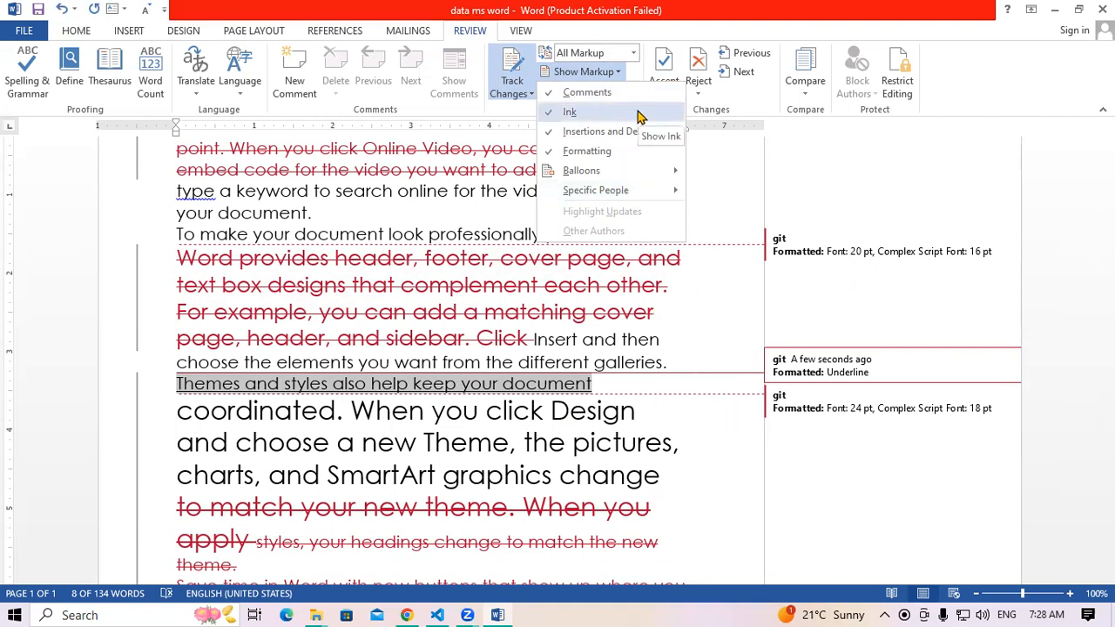
pyautogui.click(638, 116)
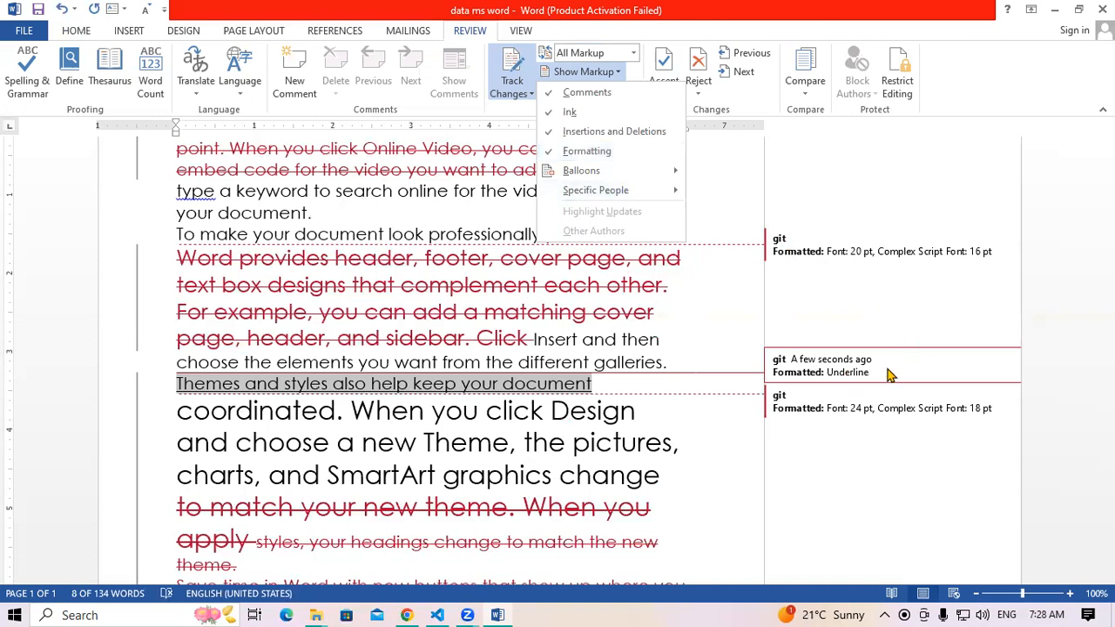
pyautogui.moveTo(669, 181)
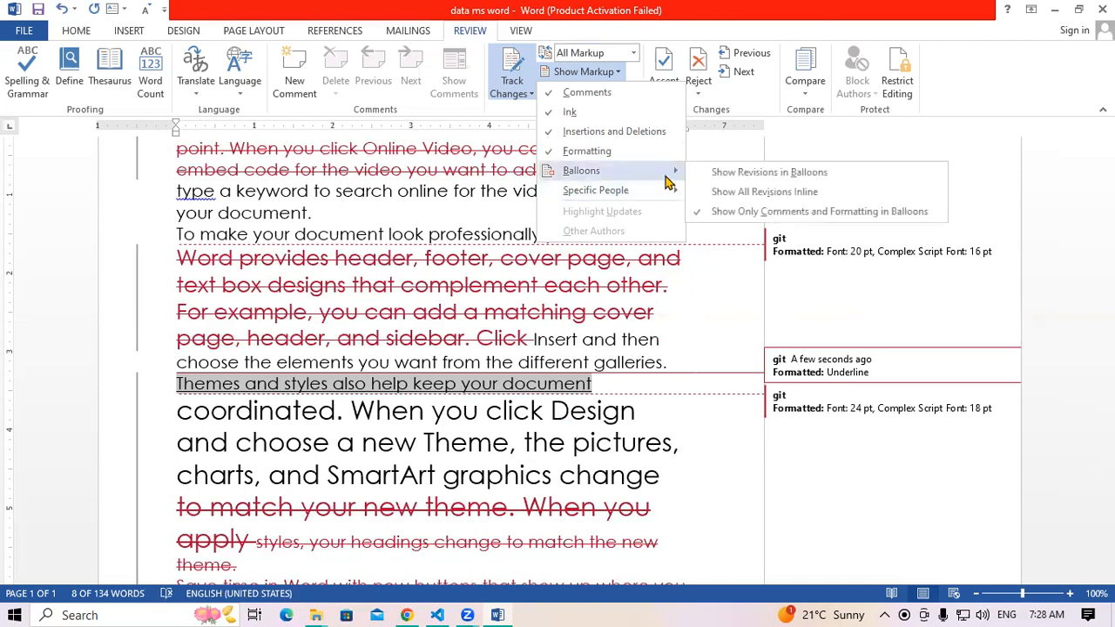
# Try Show Revisions in Balloons, then switch to Show All Revisions Inline
pyautogui.click(727, 171)
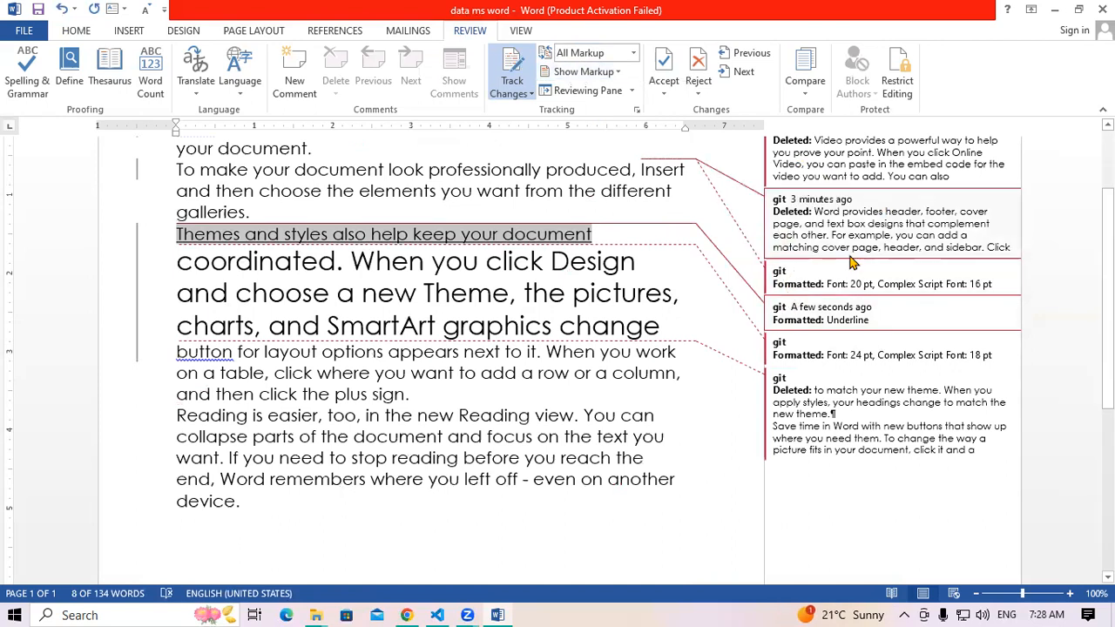
pyautogui.click(617, 72)
pyautogui.moveTo(655, 178)
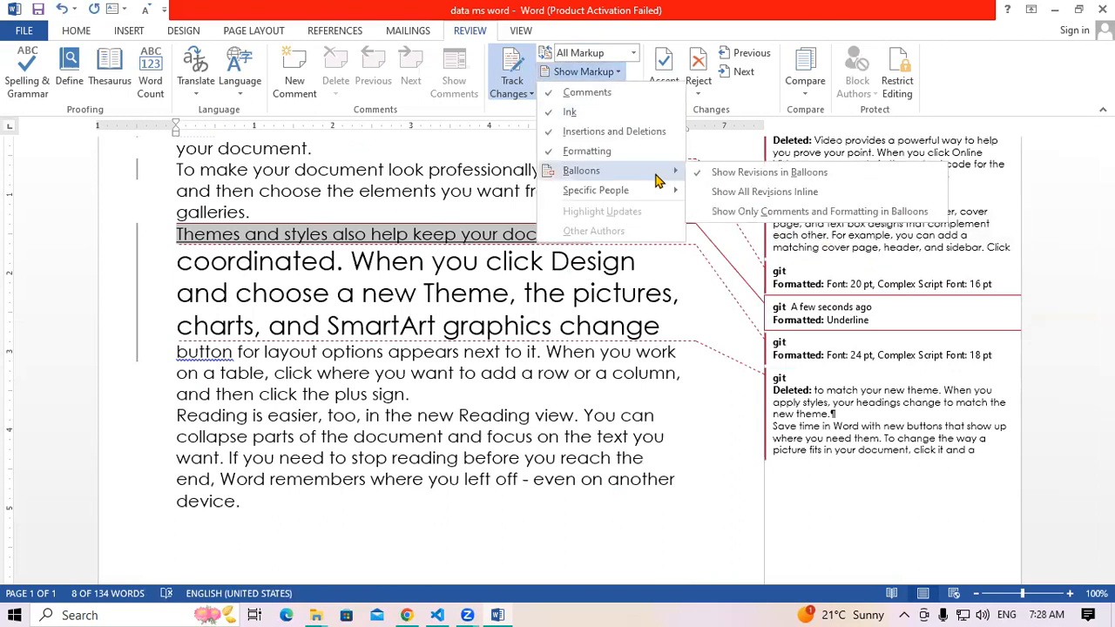
pyautogui.click(712, 193)
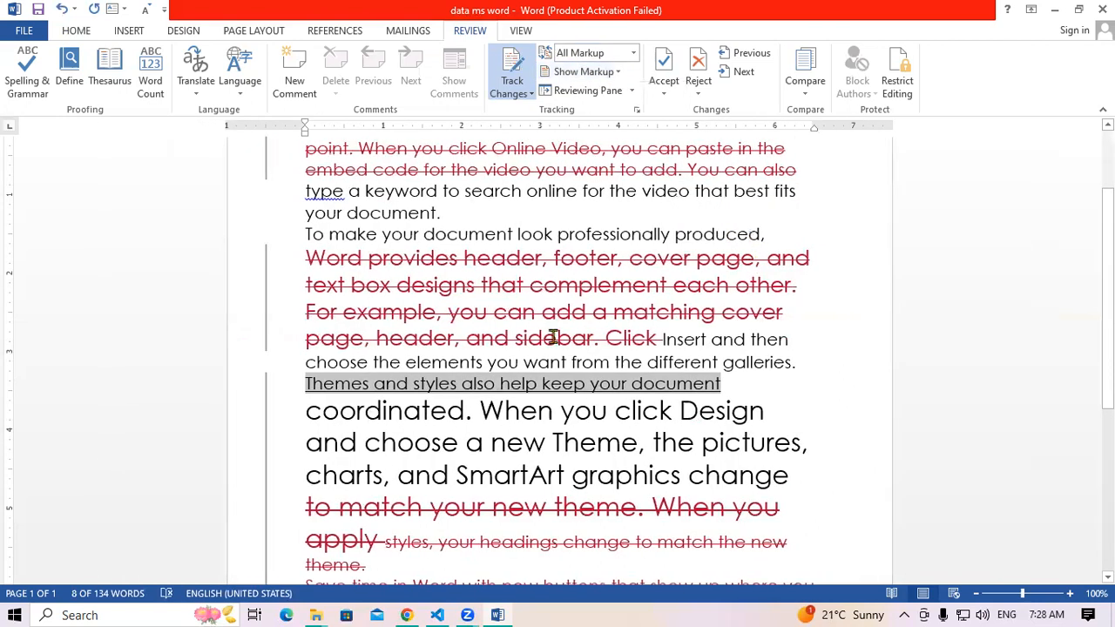
pyautogui.moveTo(554, 338)
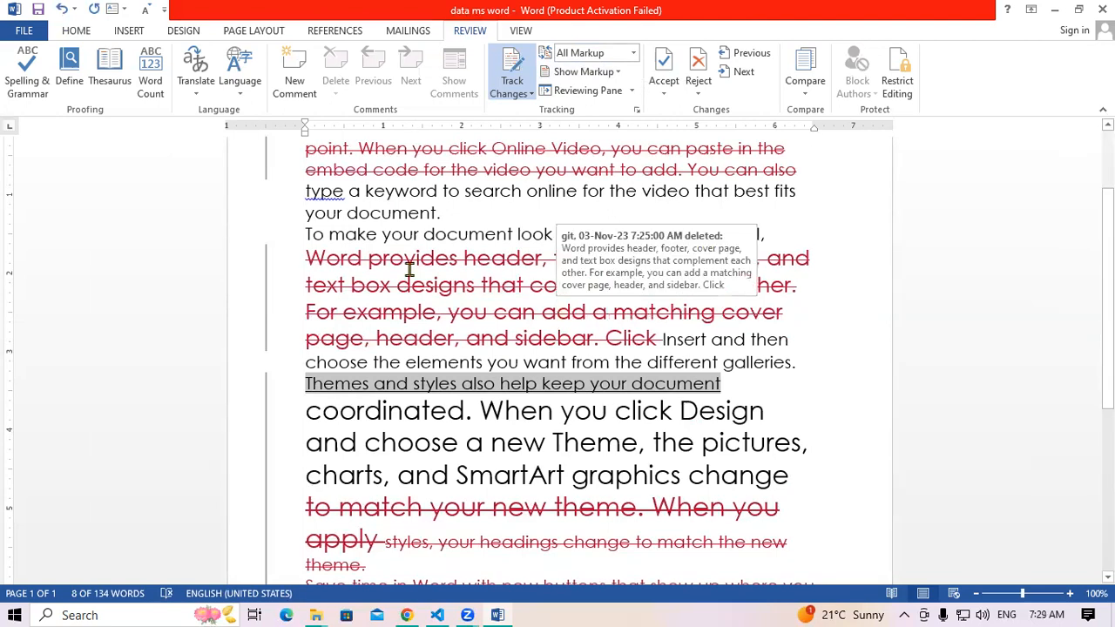
# Set balloons to Show Only Comments and Formatting, then deselect the text
pyautogui.click(597, 73)
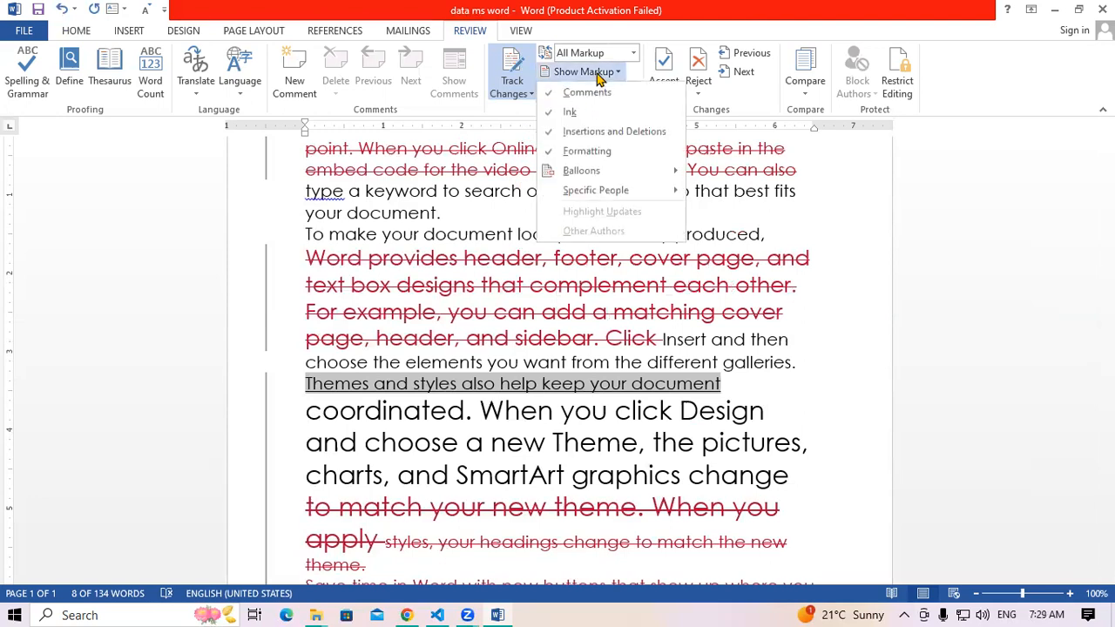
pyautogui.moveTo(638, 179)
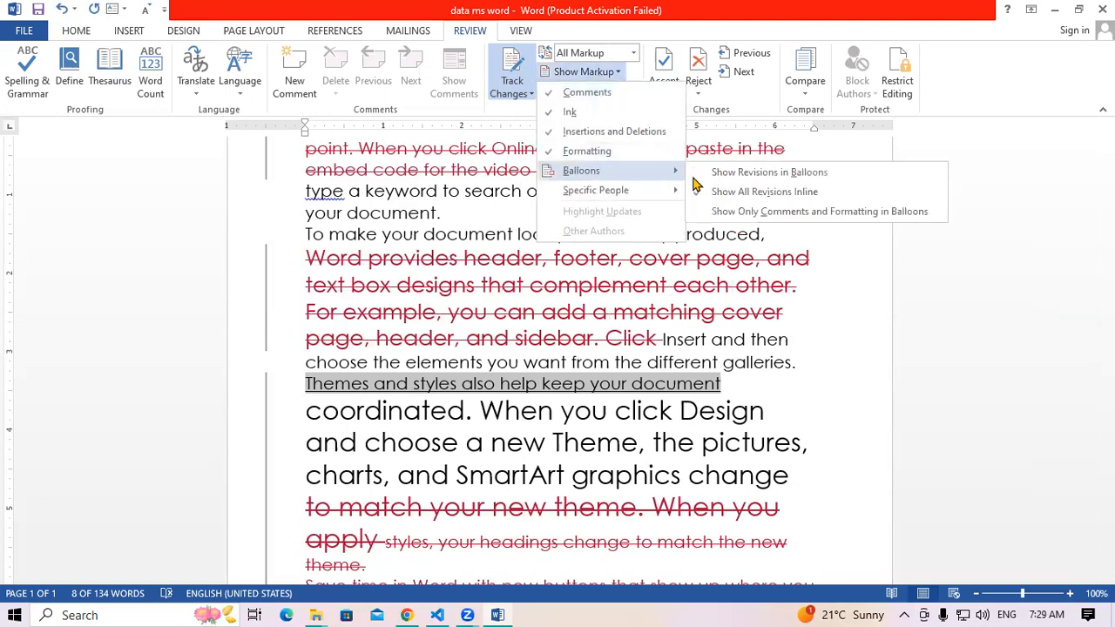
pyautogui.click(770, 212)
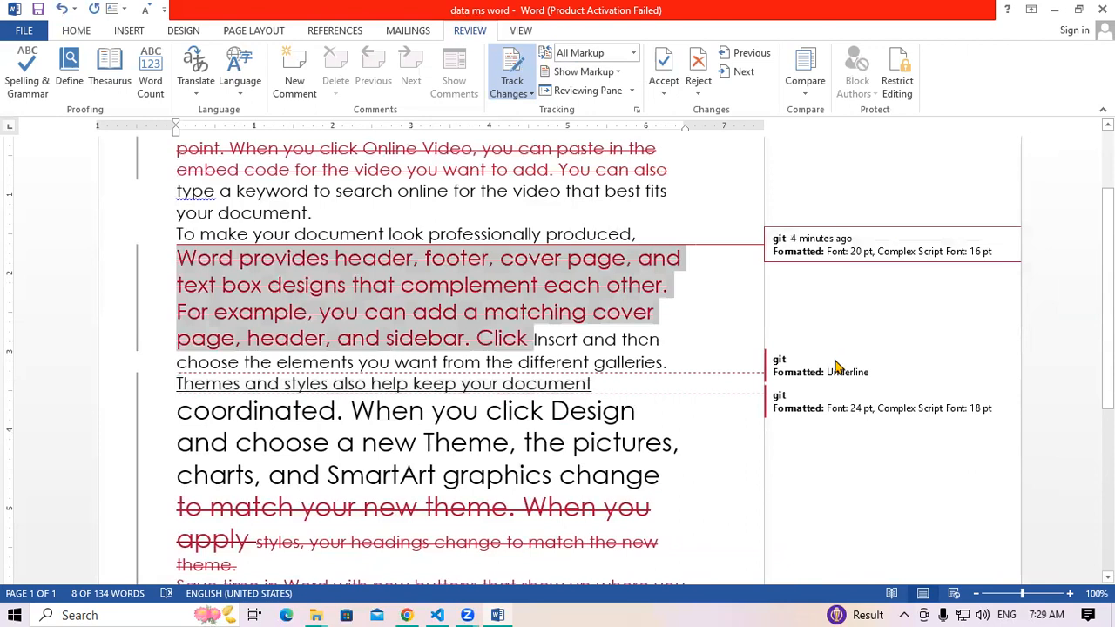
pyautogui.click(838, 398)
pyautogui.click(838, 398)
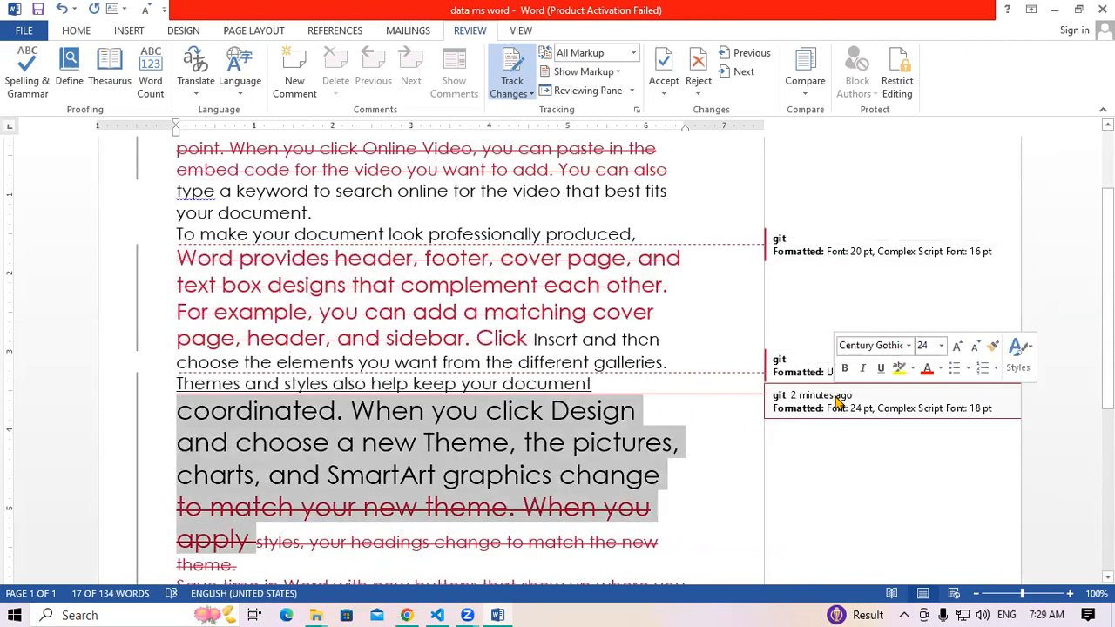
pyautogui.click(619, 72)
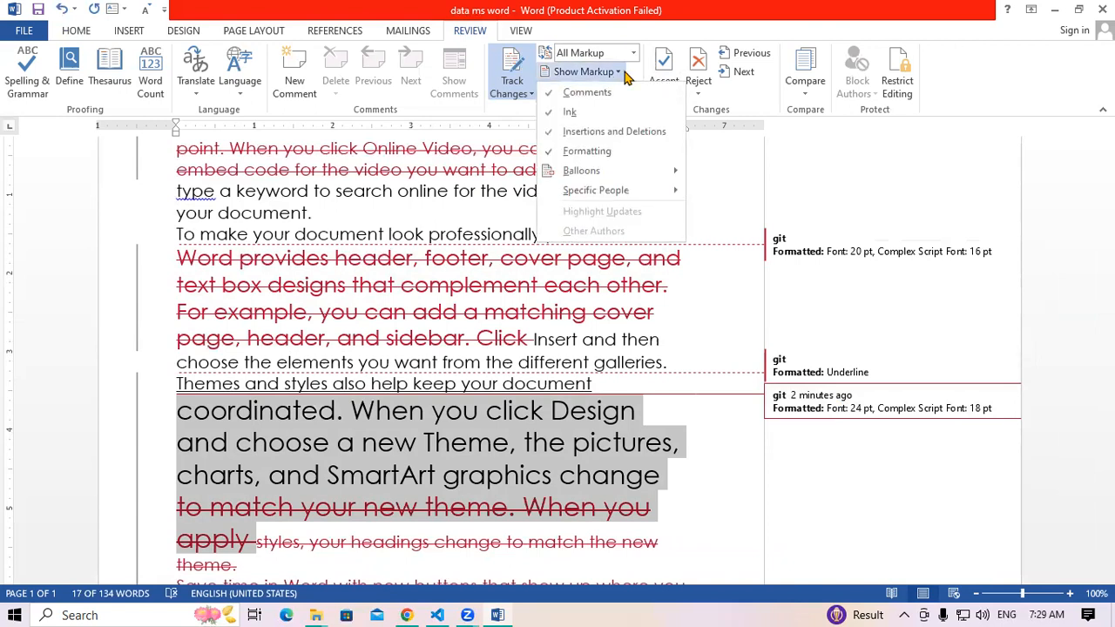
pyautogui.click(514, 232)
pyautogui.click(466, 246)
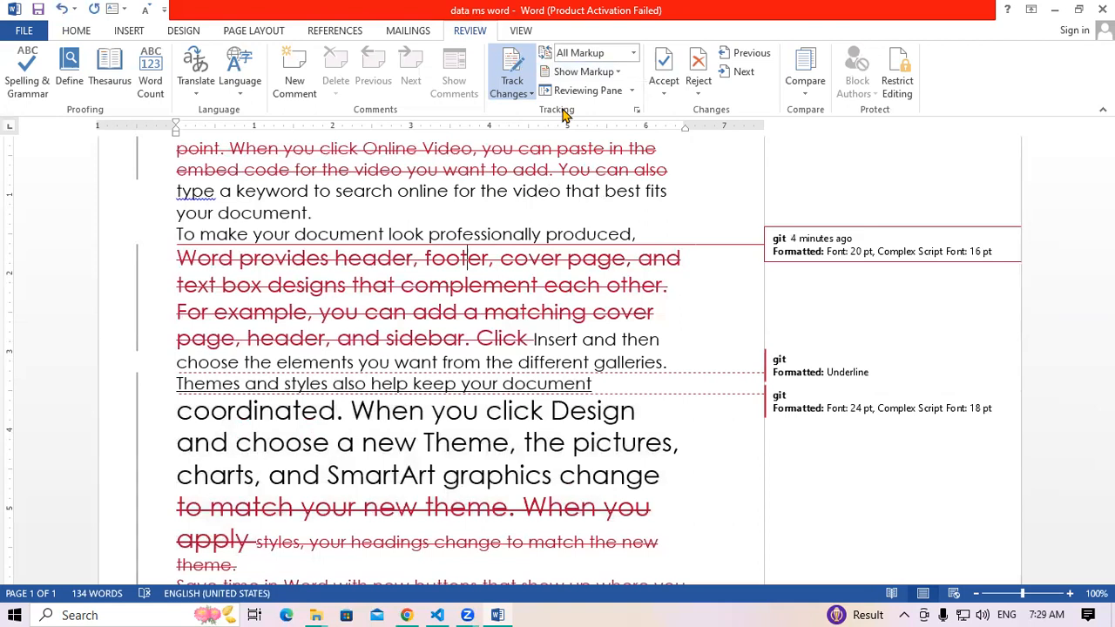
pyautogui.click(631, 91)
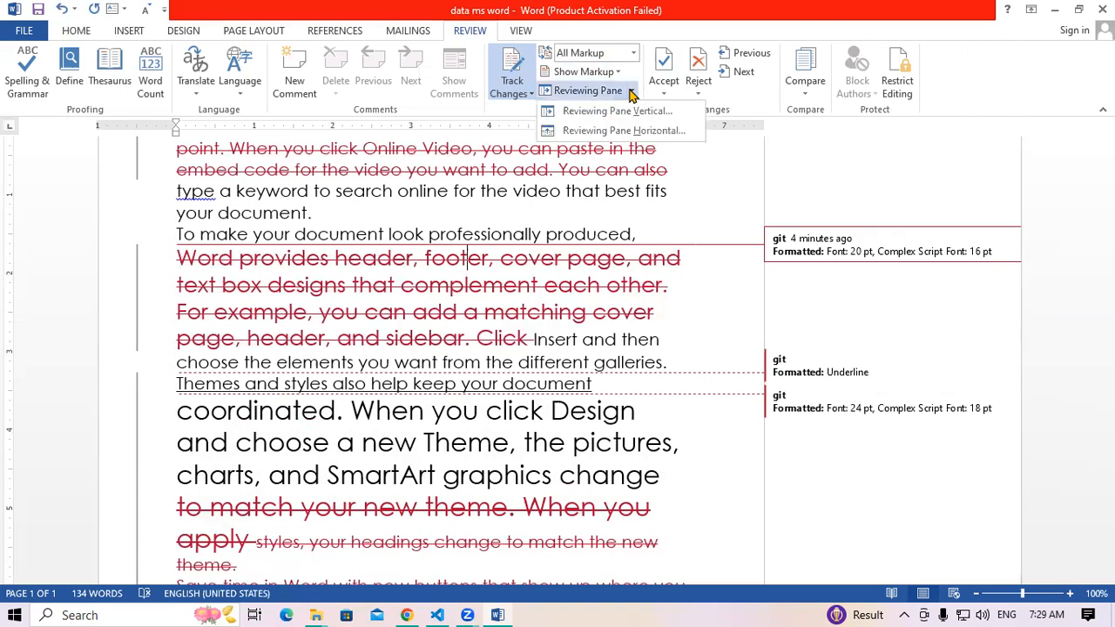
pyautogui.click(641, 140)
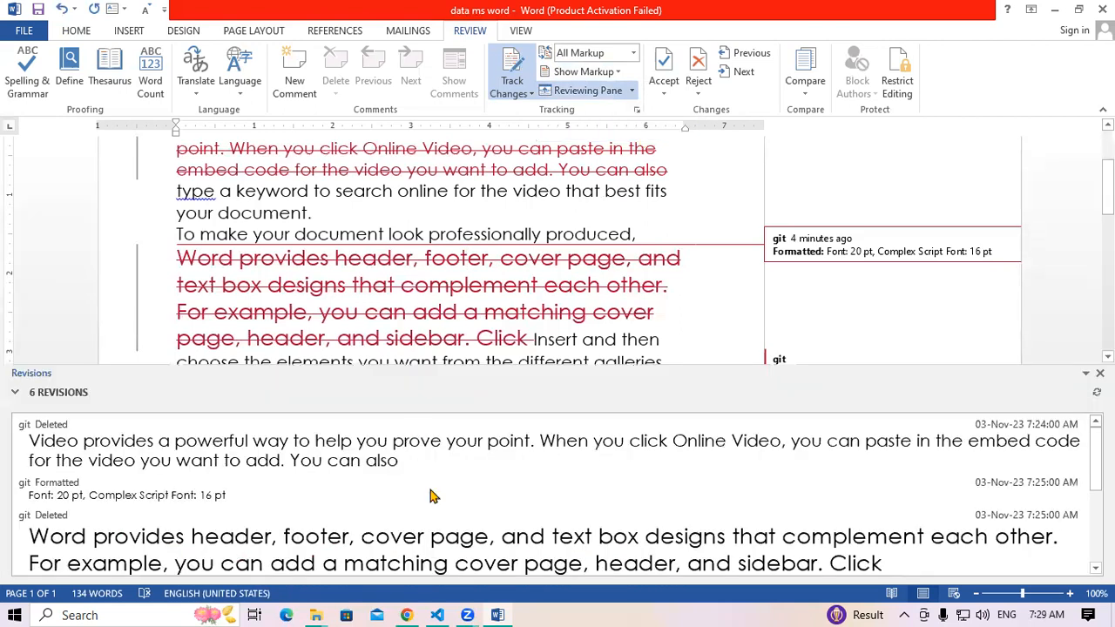
pyautogui.scroll(-5, 551, 498)
pyautogui.scroll(5, 550, 496)
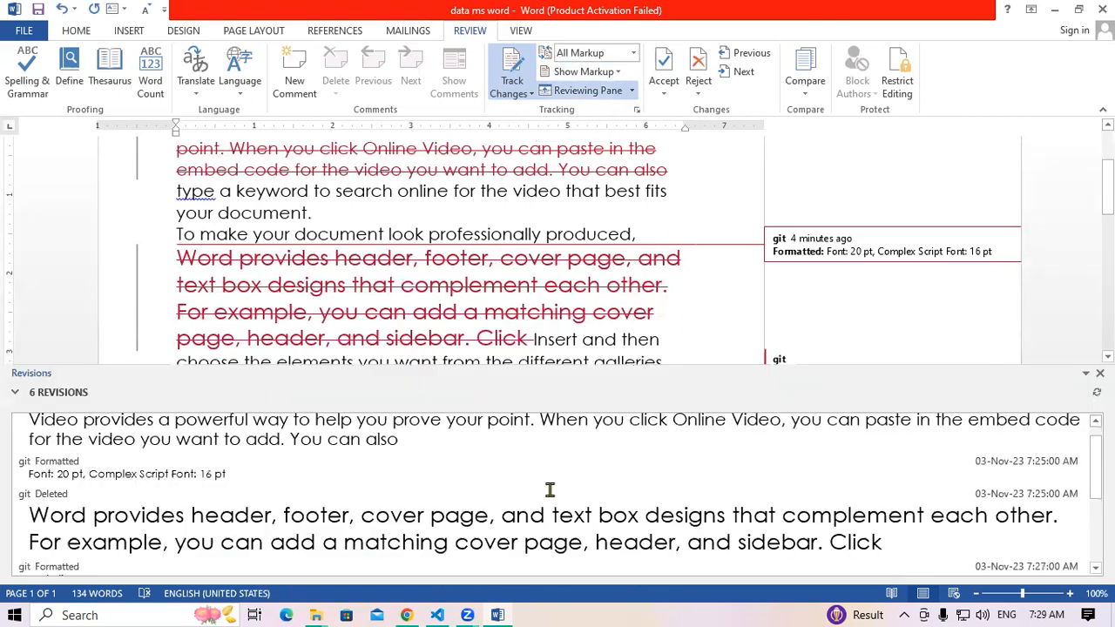
pyautogui.scroll(-3, 498, 205)
pyautogui.scroll(1, 498, 205)
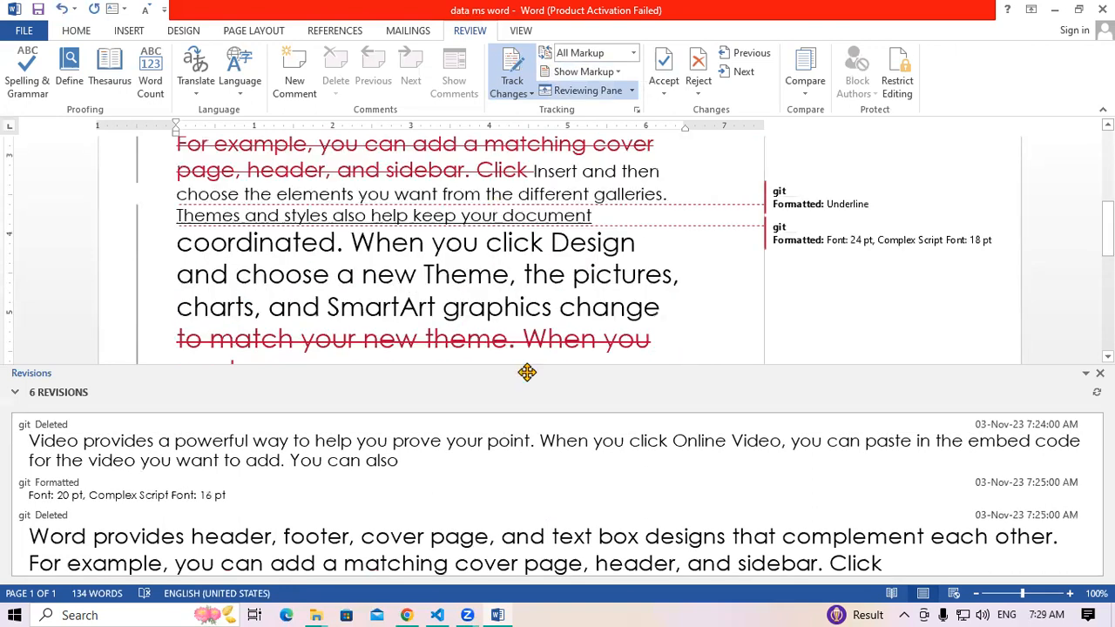
pyautogui.scroll(-5, 523, 482)
pyautogui.scroll(3, 527, 477)
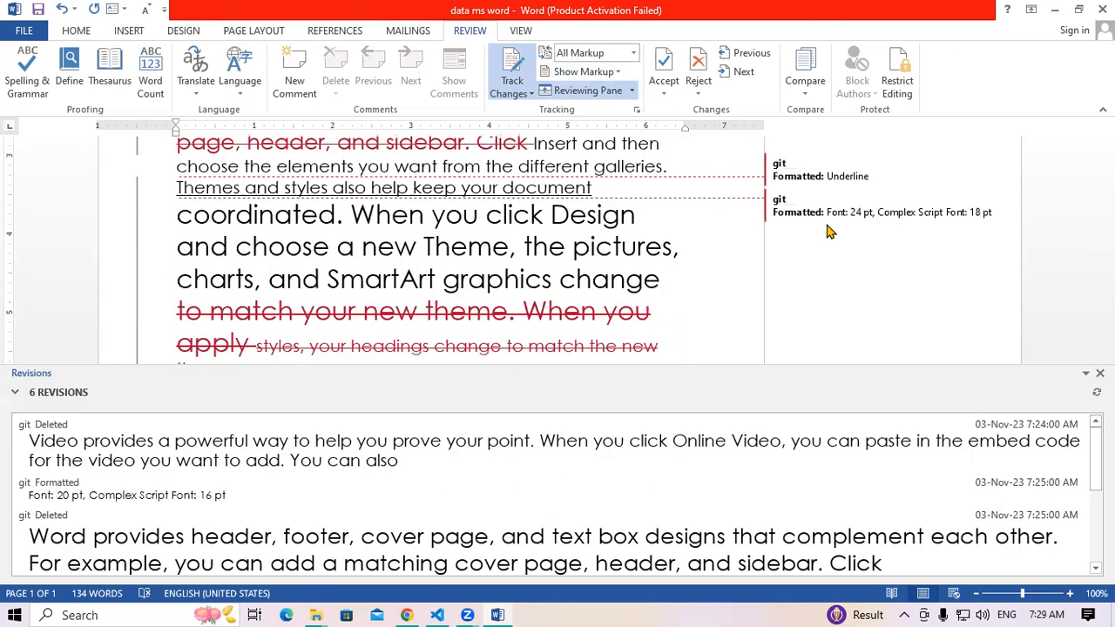
pyautogui.click(588, 90)
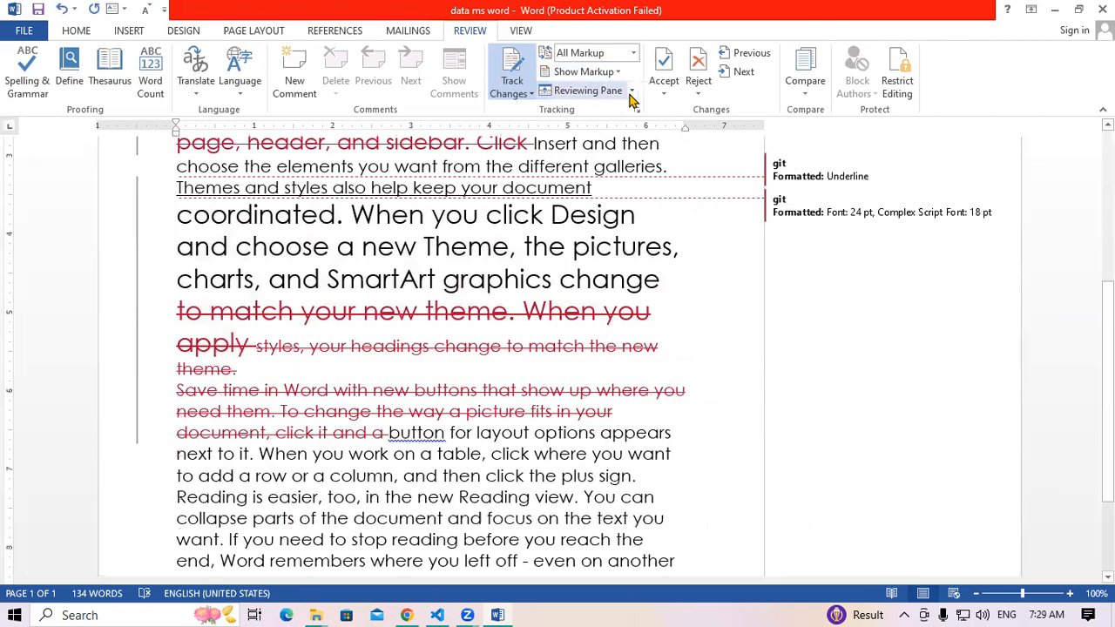
pyautogui.click(631, 92)
pyautogui.click(620, 112)
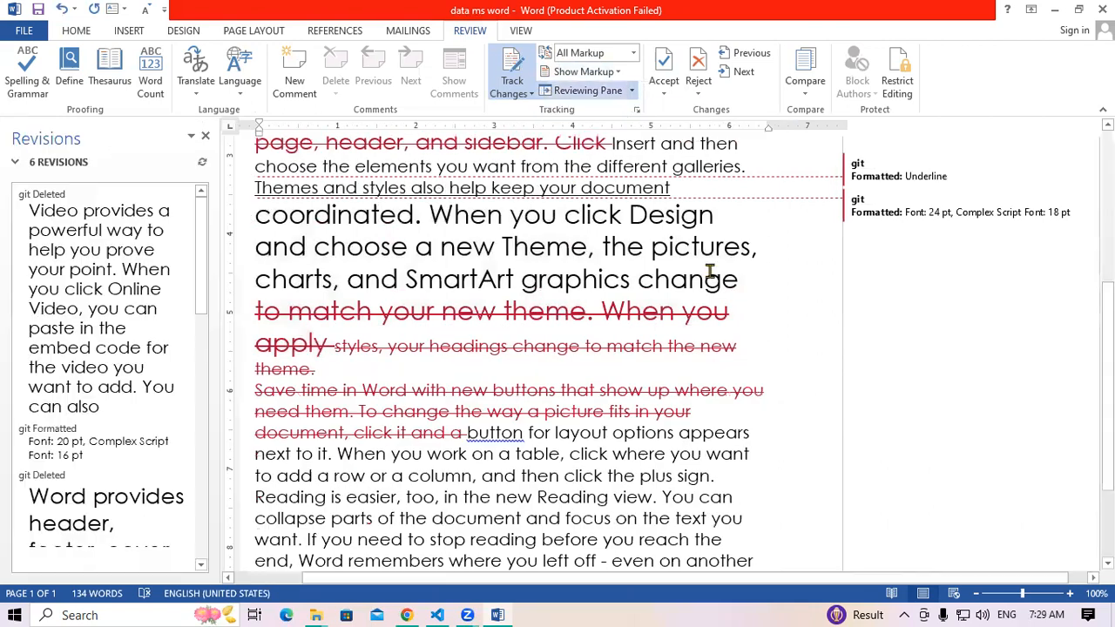
pyautogui.scroll(-3, 167, 361)
pyautogui.scroll(-3, 504, 321)
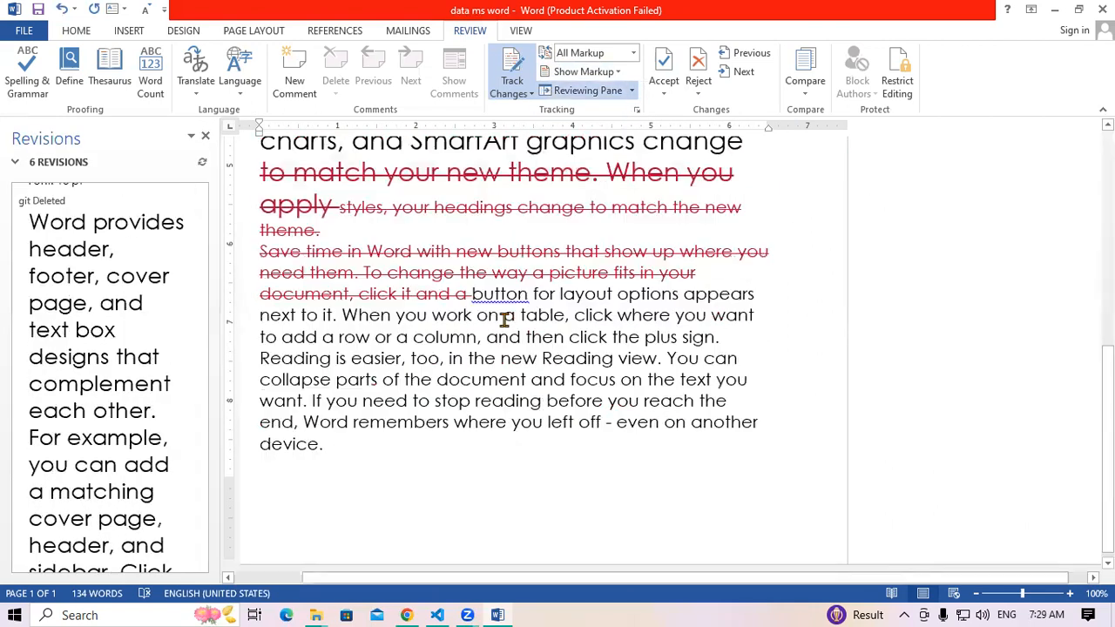
pyautogui.scroll(6, 242, 364)
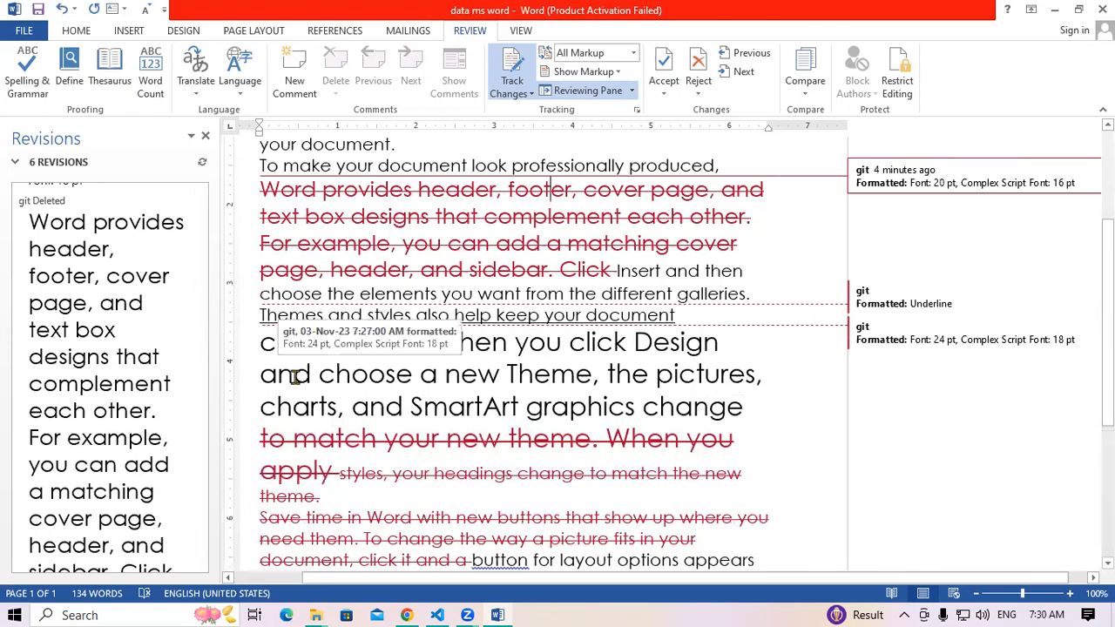
pyautogui.click(630, 90)
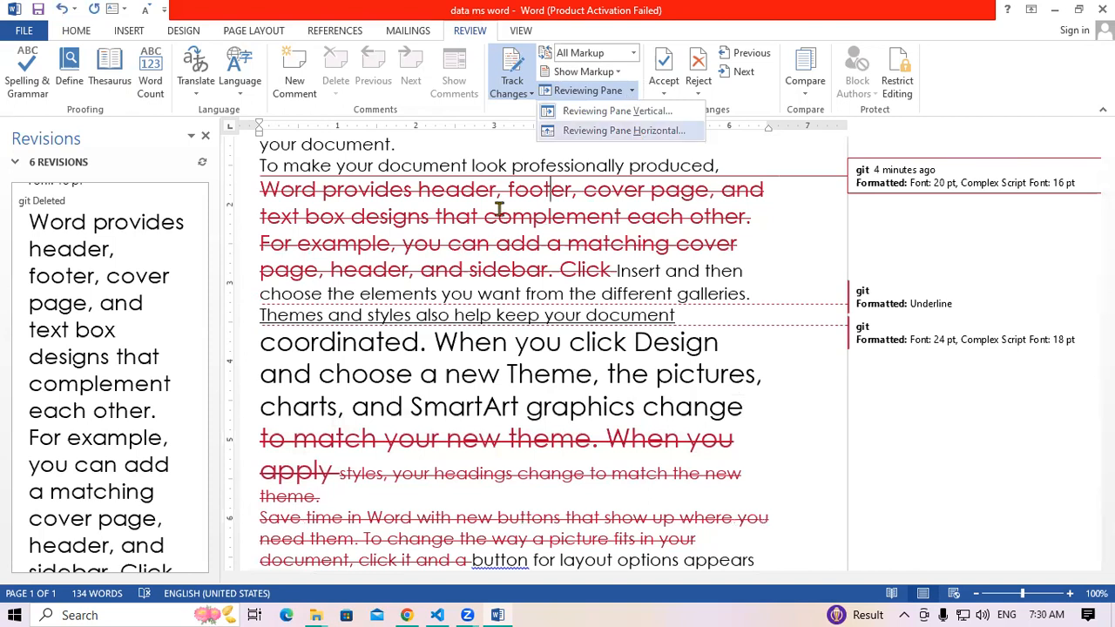
pyautogui.press('Return')
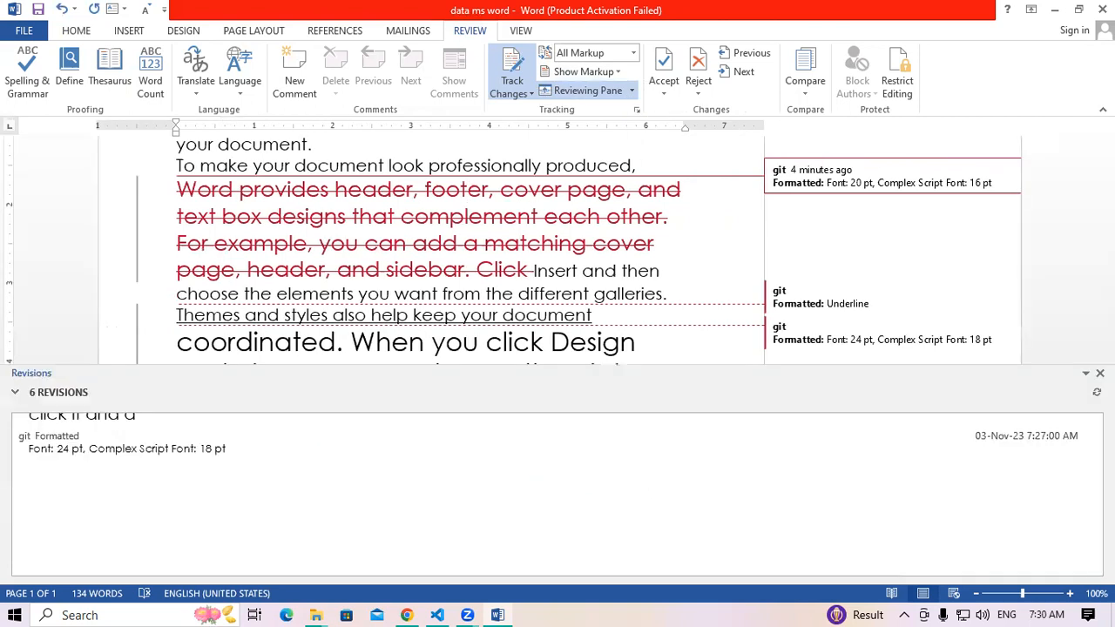
pyautogui.scroll(3, 1088, 504)
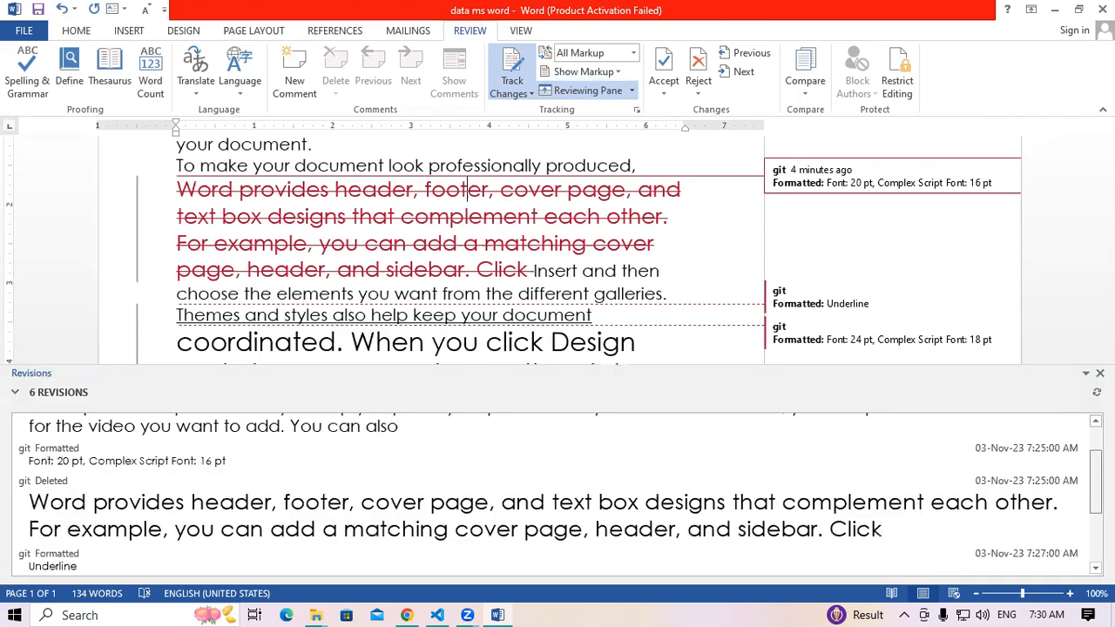
pyautogui.scroll(1, 1078, 411)
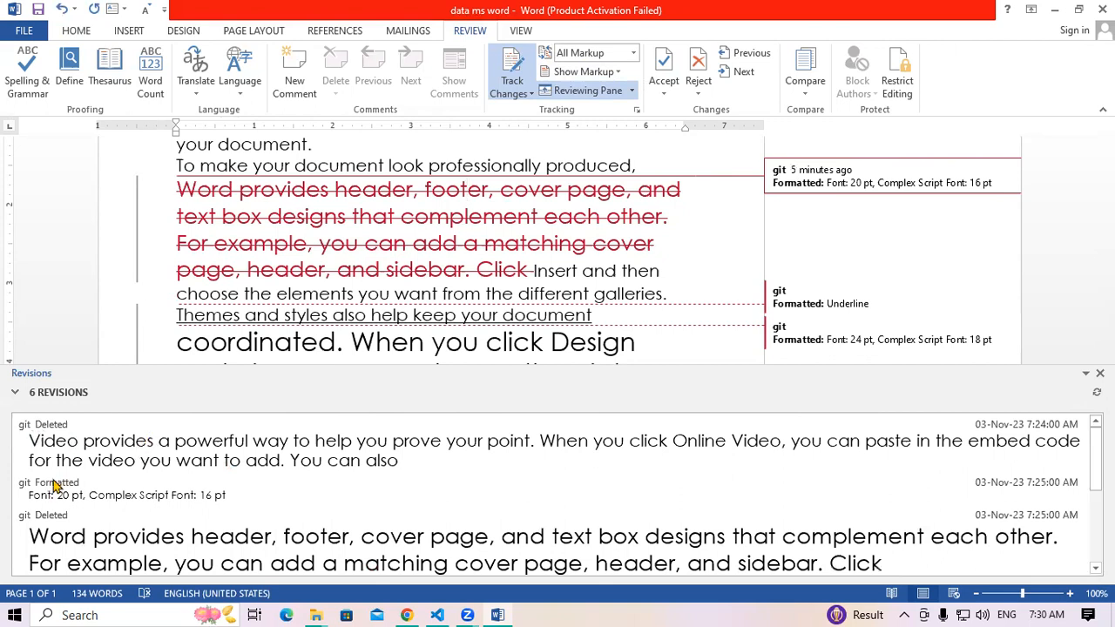
pyautogui.scroll(-1, 247, 498)
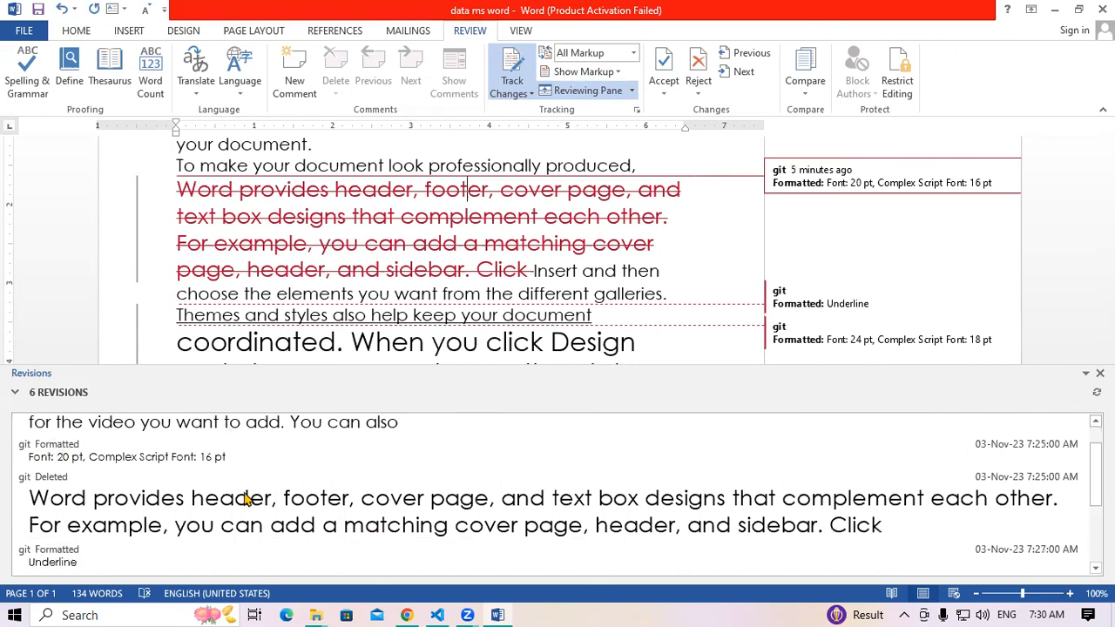
pyautogui.scroll(-3, 77, 499)
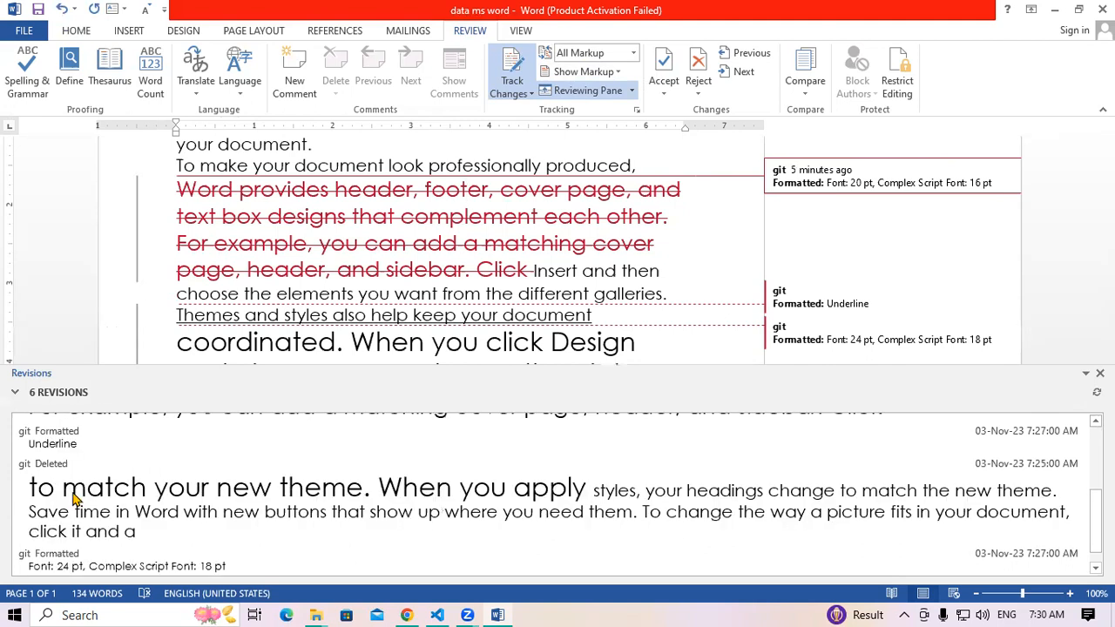
pyautogui.scroll(-1, 336, 503)
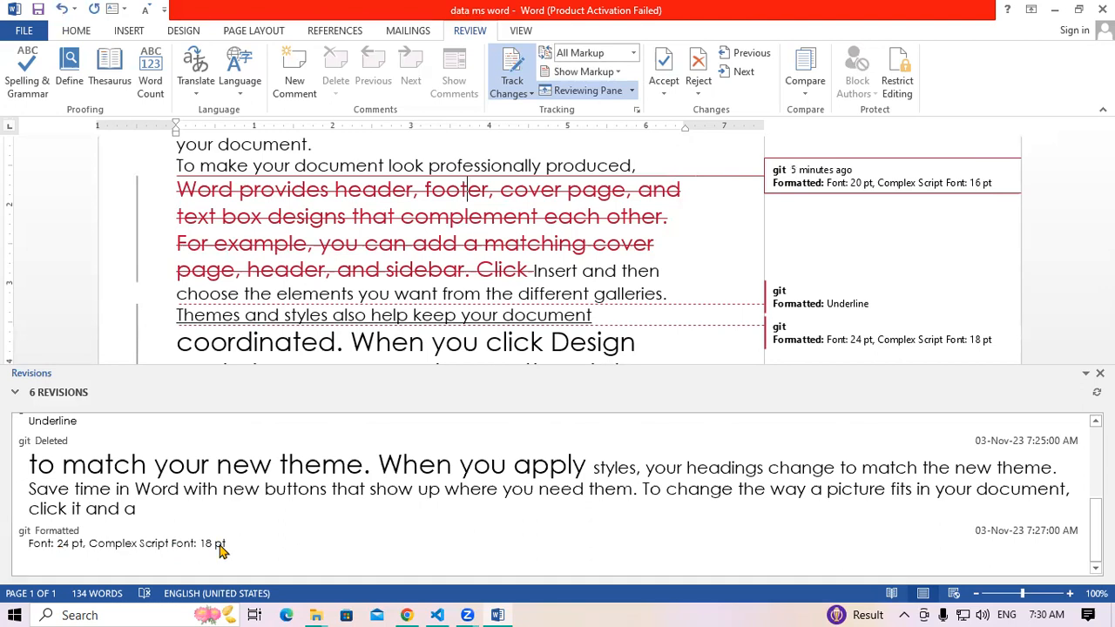
pyautogui.scroll(3, 219, 548)
pyautogui.scroll(1, 50, 513)
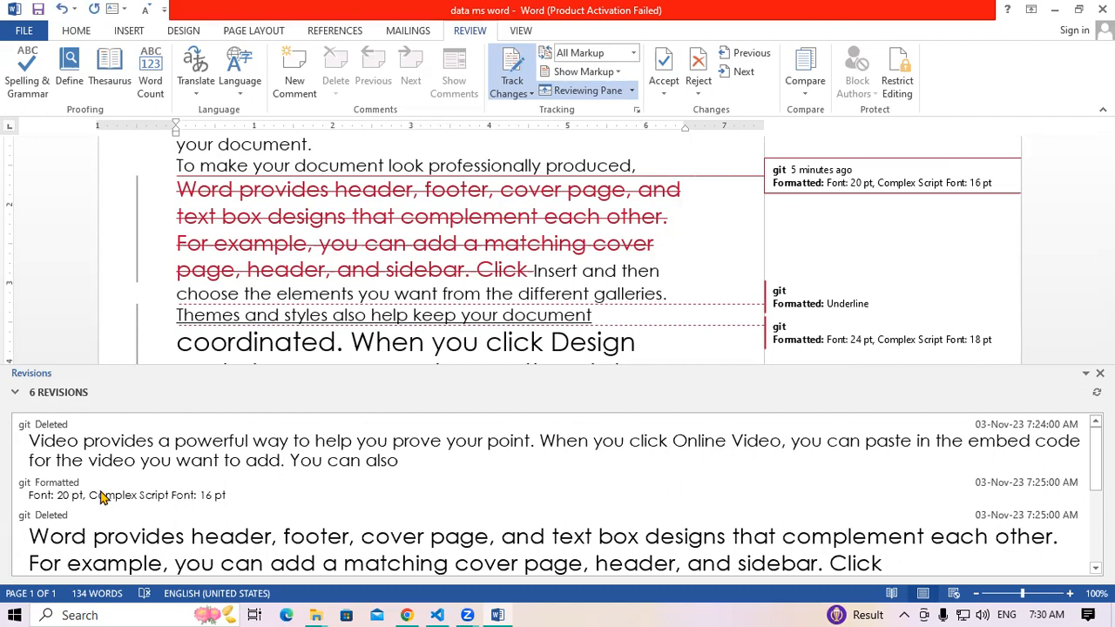
# Close the Reviewing Pane and open the Track Changes dropdown to reveal Lock Tracking
pyautogui.click(616, 94)
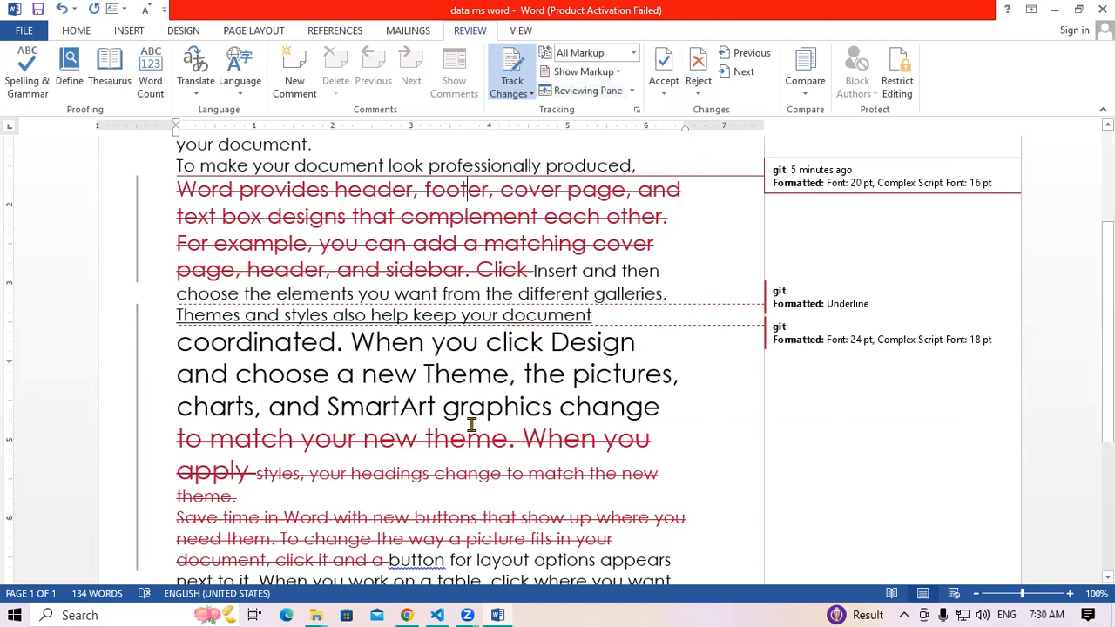
pyautogui.scroll(1, 472, 424)
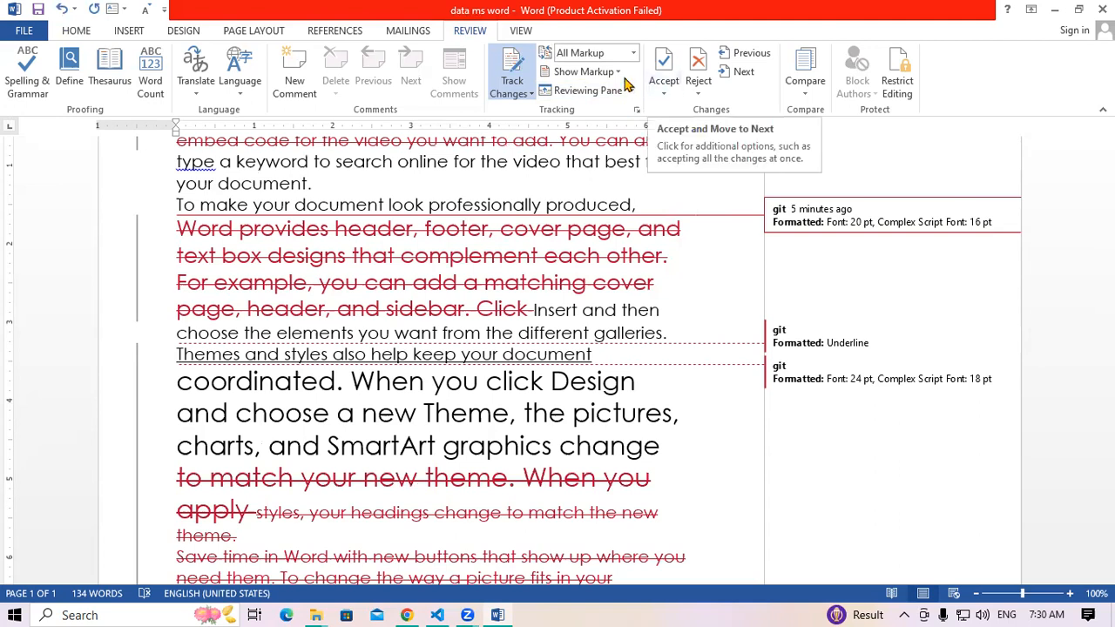
pyautogui.click(515, 90)
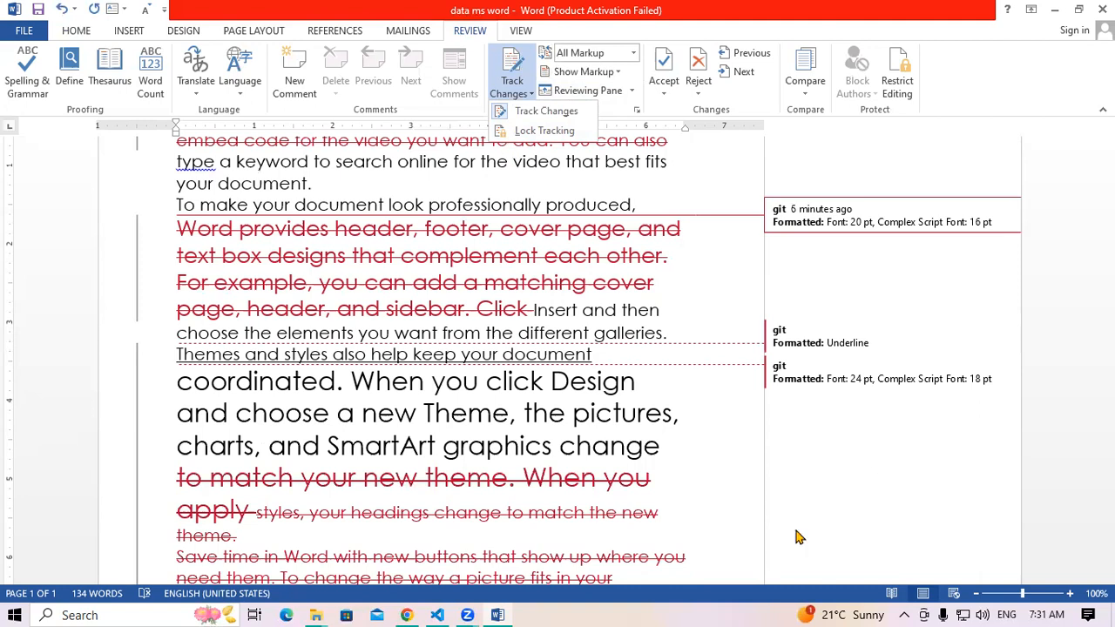
pyautogui.click(463, 174)
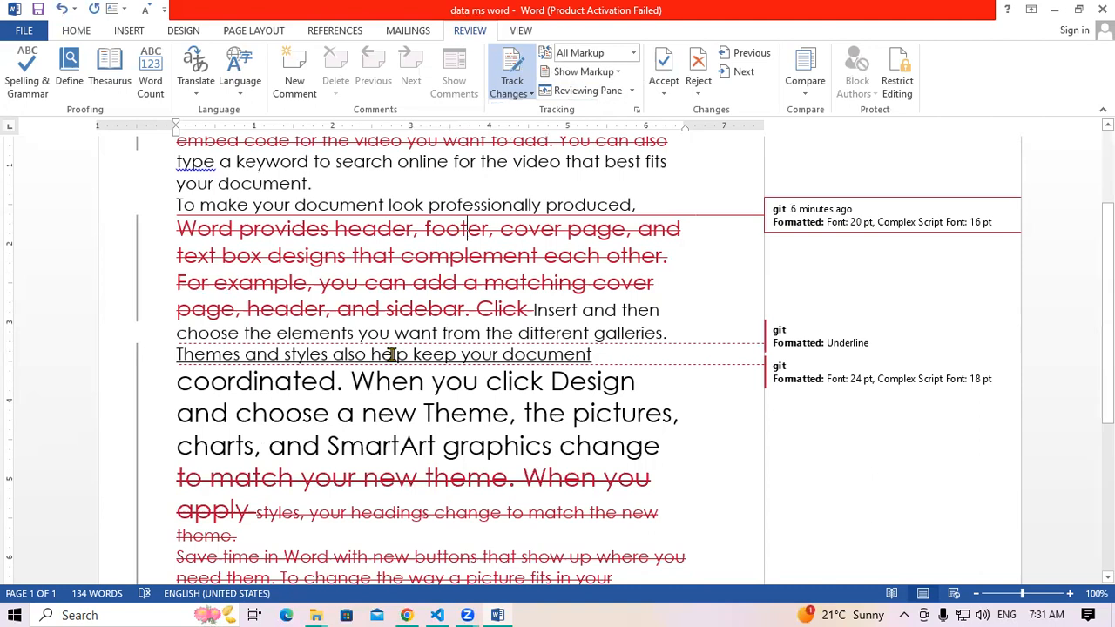
pyautogui.moveTo(392, 355)
pyautogui.moveTo(505, 360)
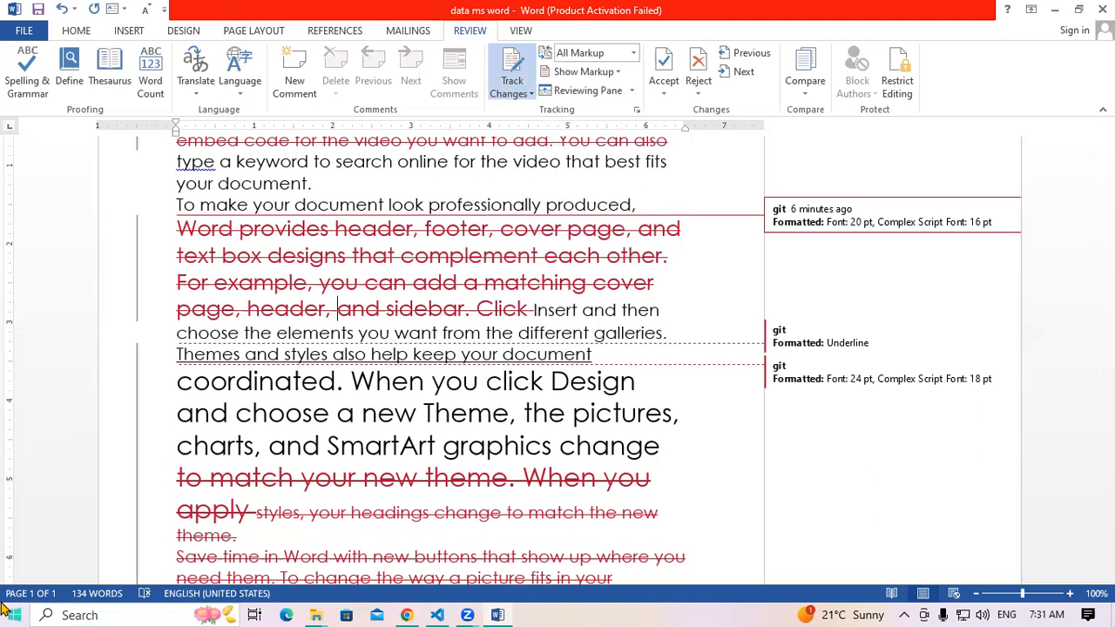
pyautogui.click(519, 91)
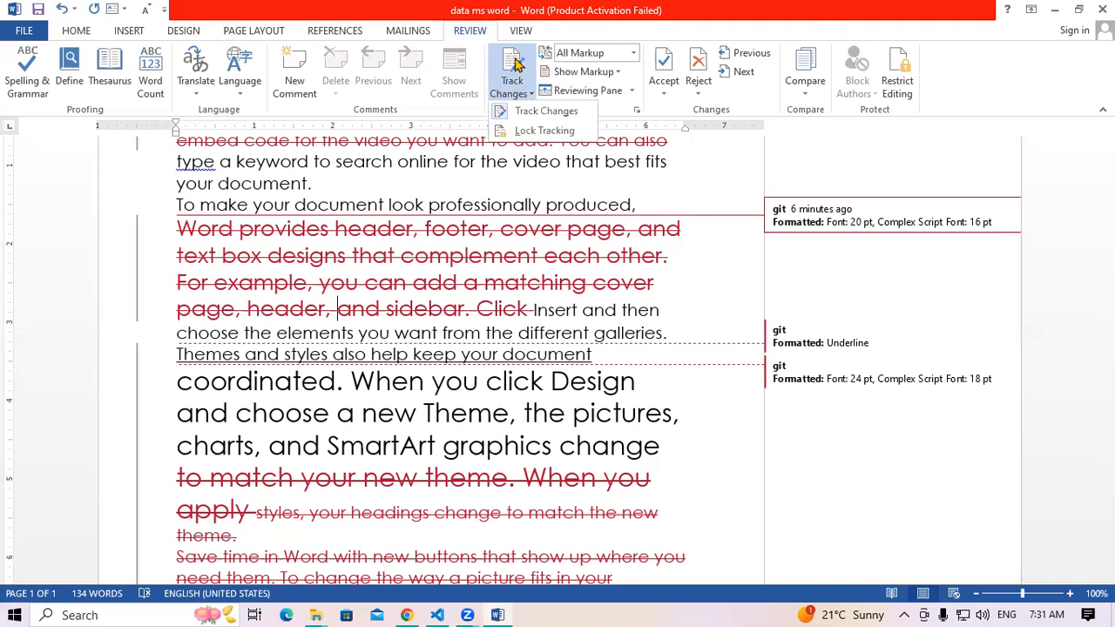
# Lock Tracking with a password, entering it twice and confirming
pyautogui.click(516, 130)
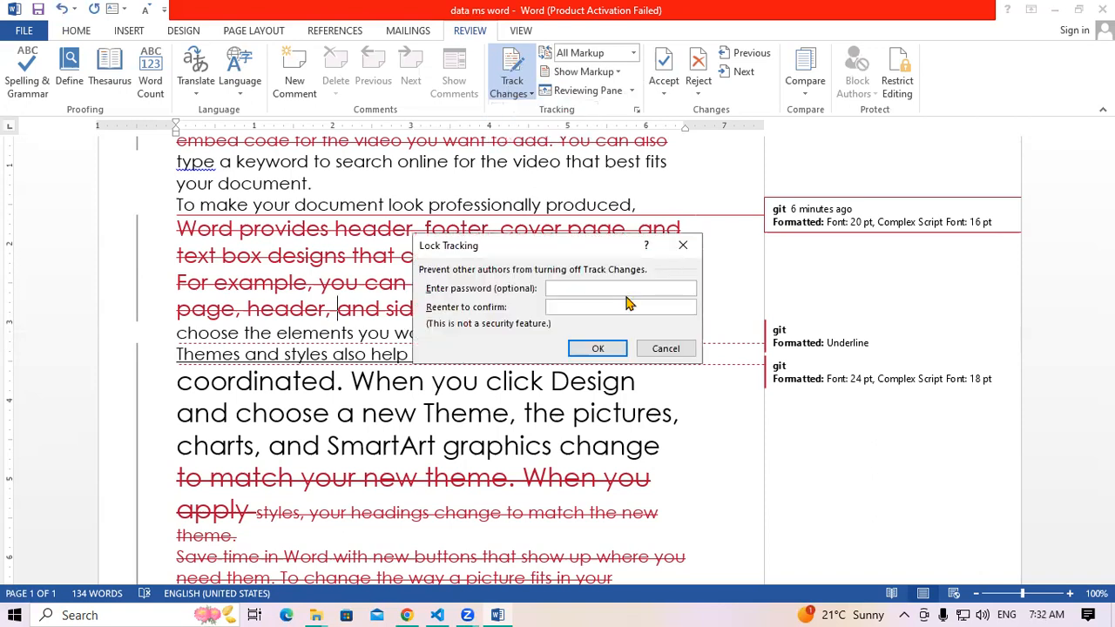
pyautogui.write('***')
pyautogui.click(599, 306)
pyautogui.write('***')
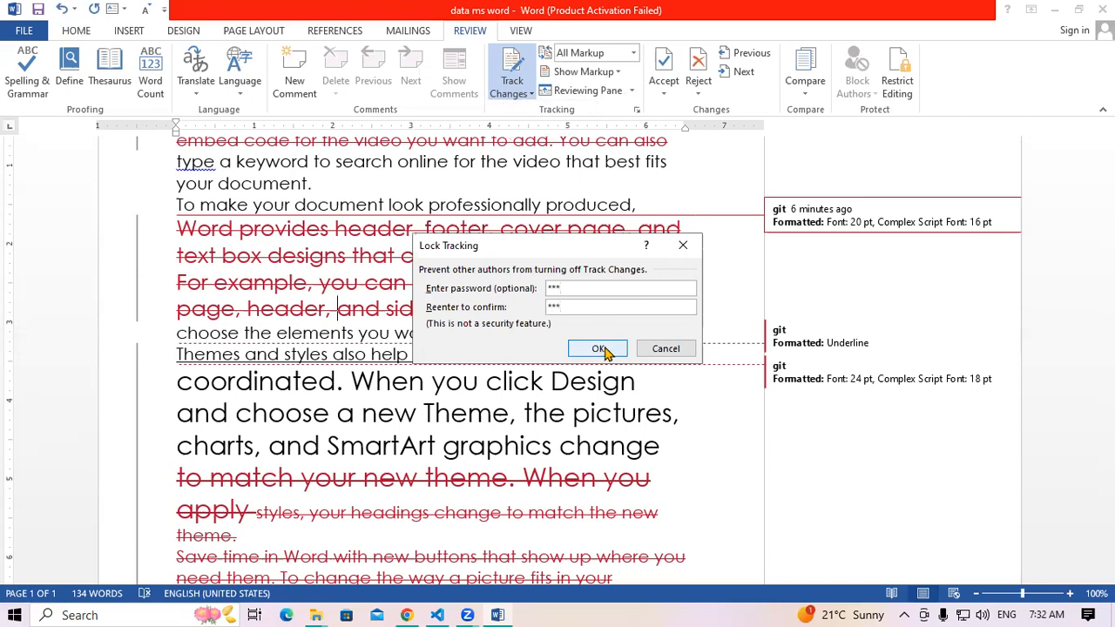
pyautogui.click(603, 349)
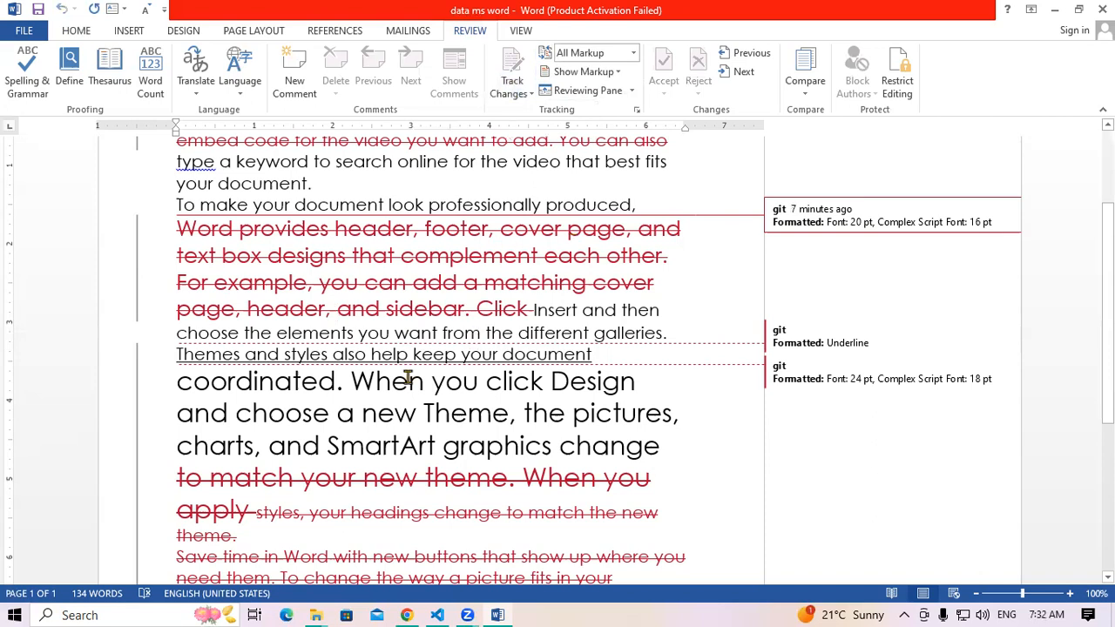
# Underline 'and choose a new Theme, the pictures' as a tracked change
pyautogui.scroll(-2, 202, 390)
pyautogui.moveTo(190, 344); pyautogui.dragTo(582, 355)
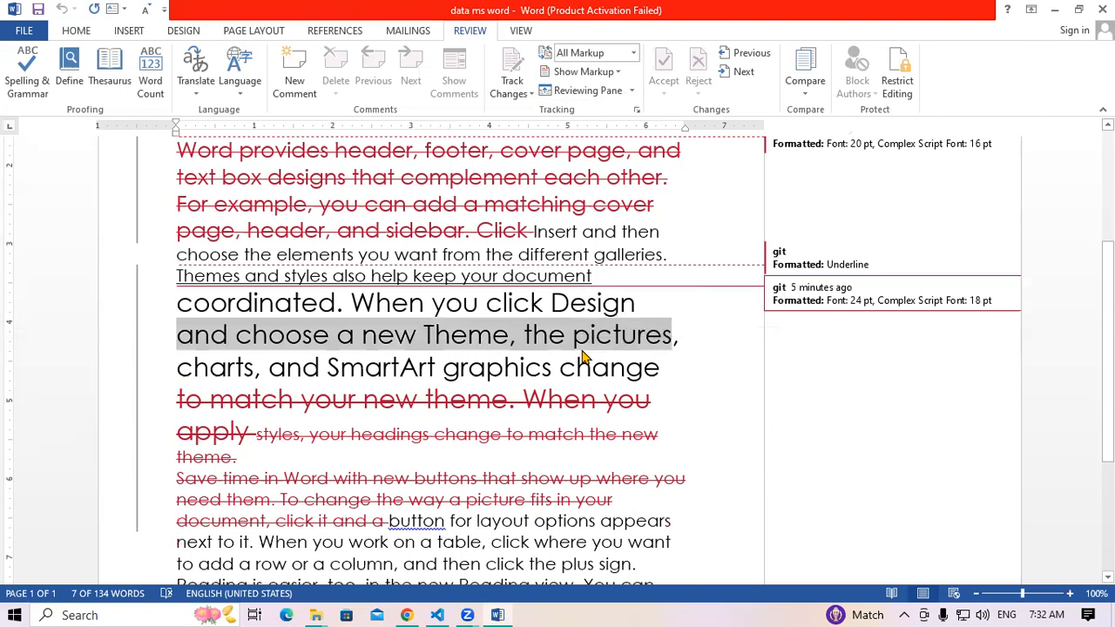
pyautogui.hotkey('ctrl', 'u')
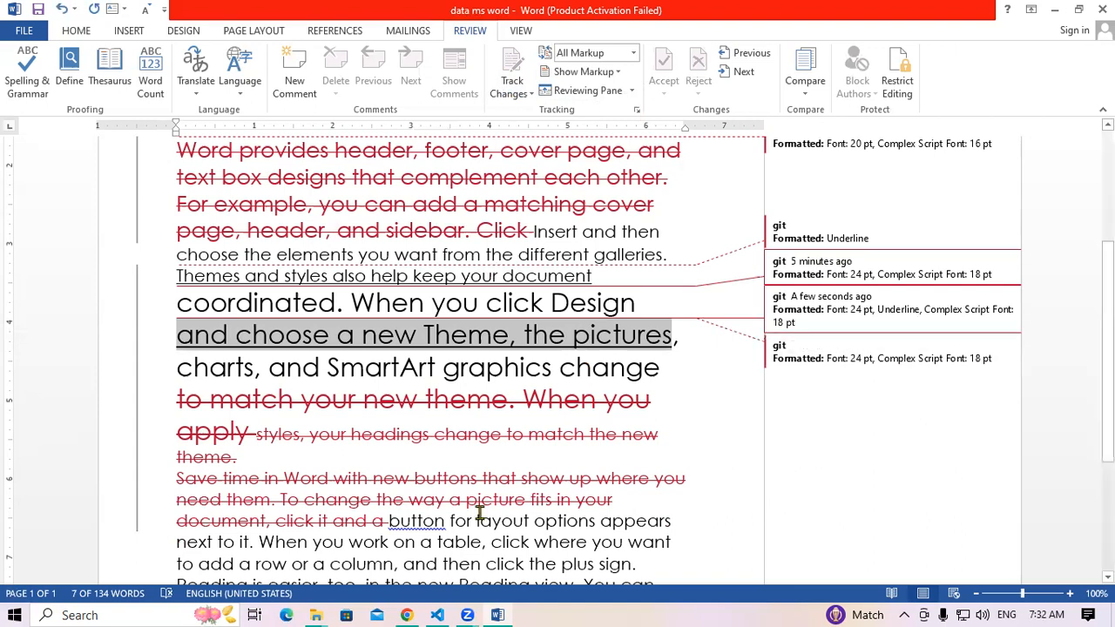
# Enlarge the 'Reading is easier' passage through 'left' to 22 pt with Ctrl+] twice
pyautogui.moveTo(466, 482)
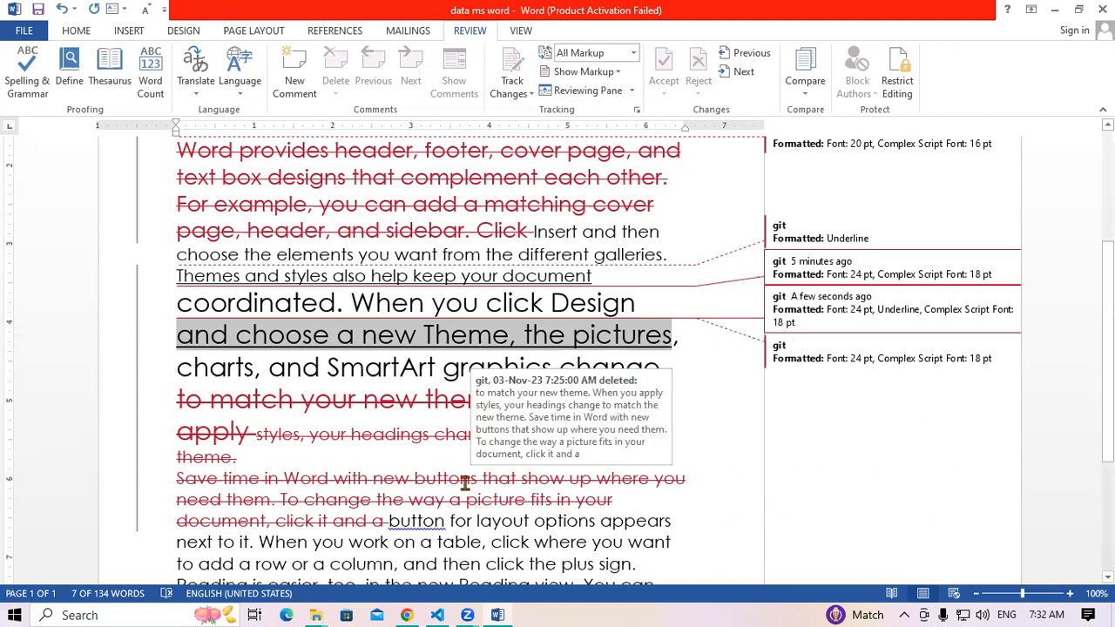
pyautogui.scroll(-3, 327, 402)
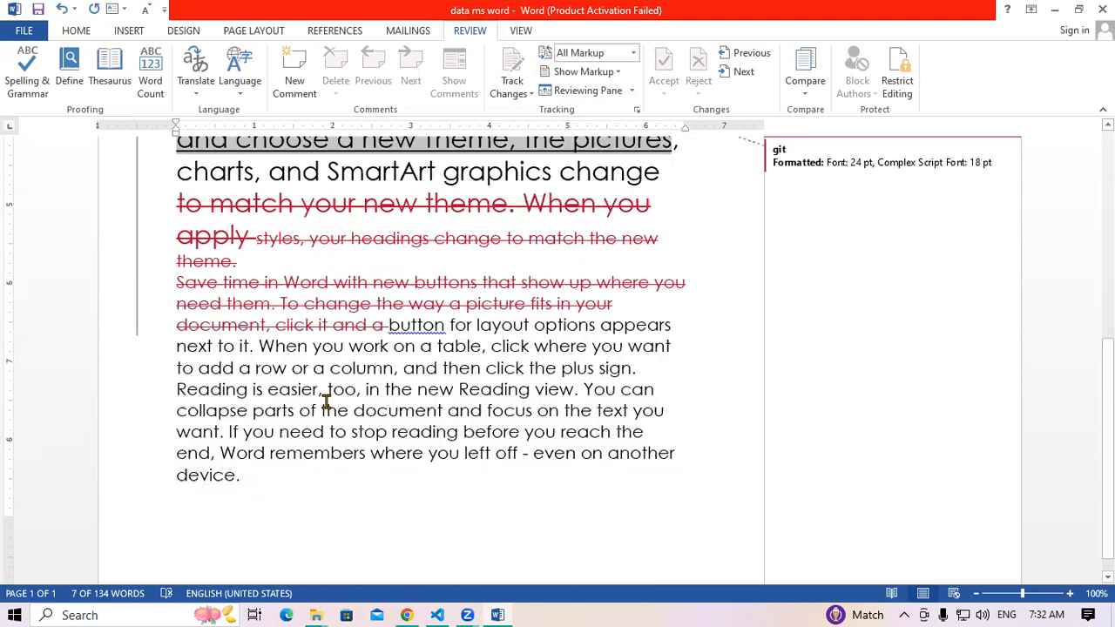
pyautogui.moveTo(253, 389); pyautogui.dragTo(351, 410)
pyautogui.keyDown('shift'); pyautogui.click(493, 452); pyautogui.keyUp('shift')
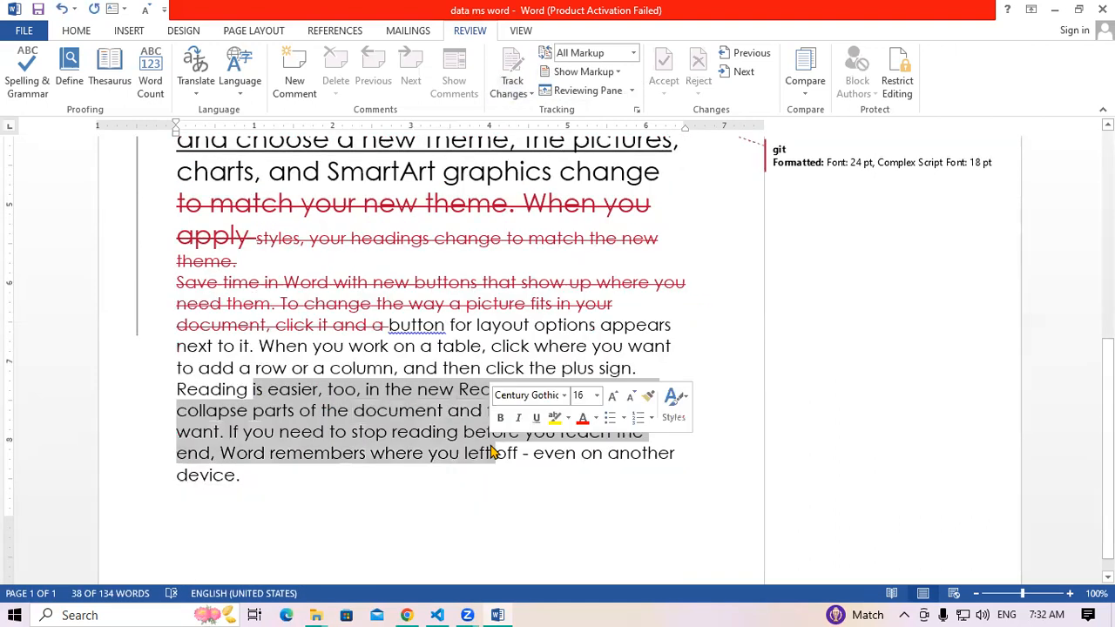
pyautogui.hotkey('ctrl', 'shift', '.')
pyautogui.hotkey('ctrl', 'shift', '.')
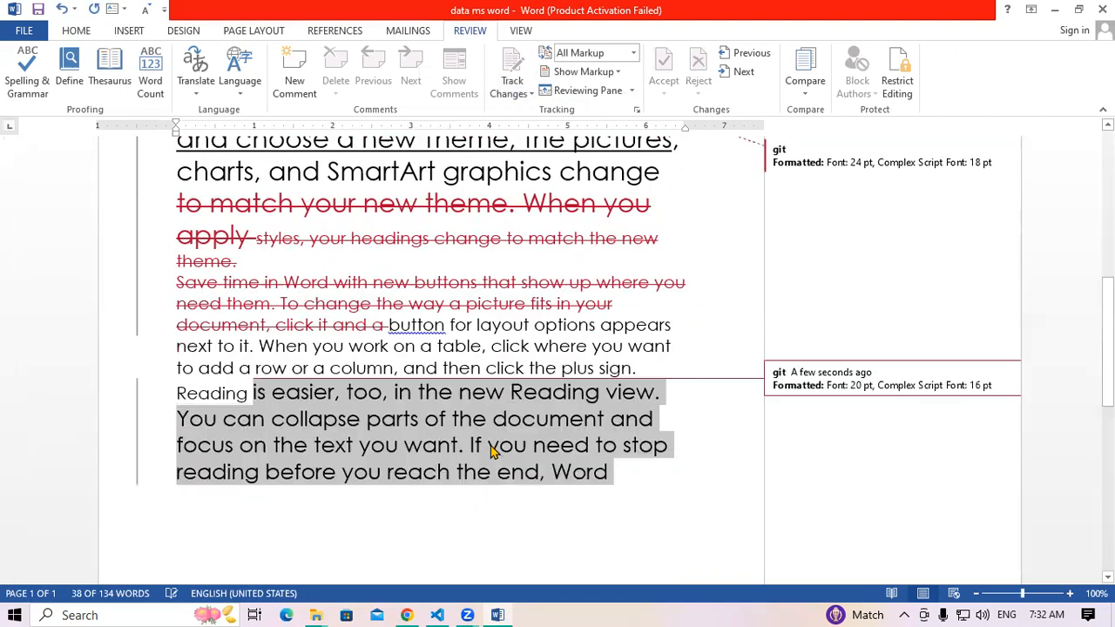
pyautogui.hotkey('ctrl', 'shift', '.')
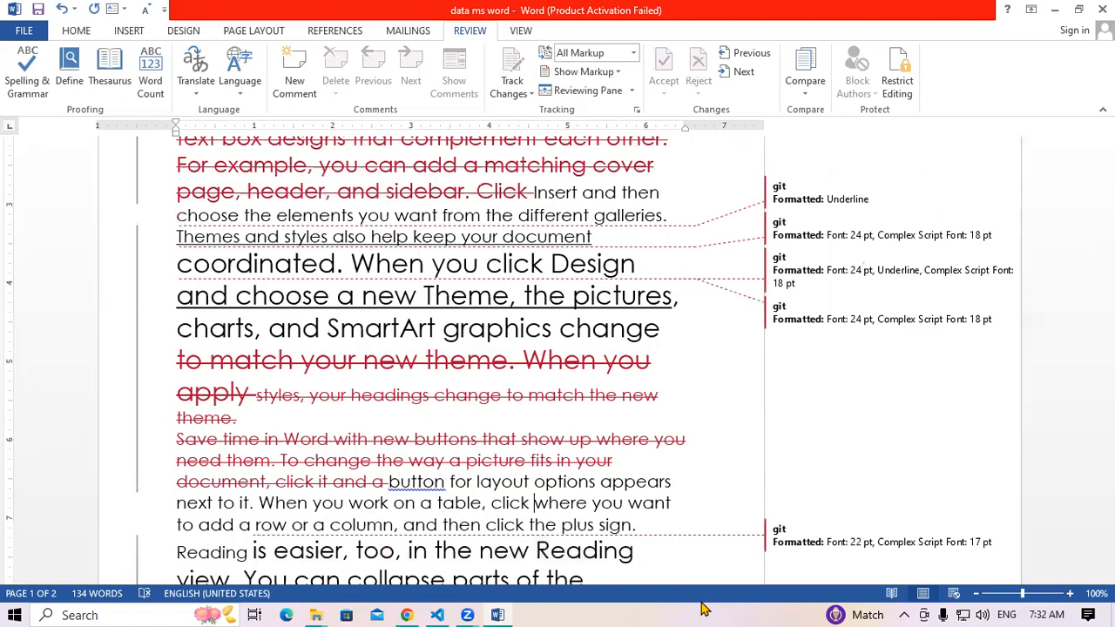
# Unlock tracking via Track Changes > Lock Tracking using the password, then scroll to the top
pyautogui.click(527, 95)
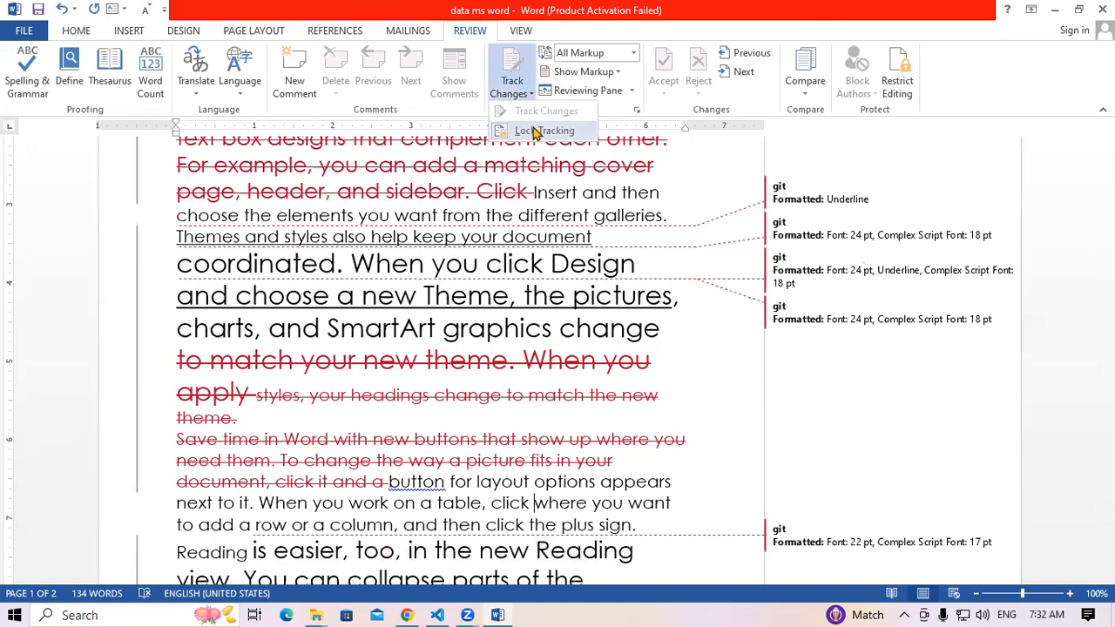
pyautogui.click(536, 130)
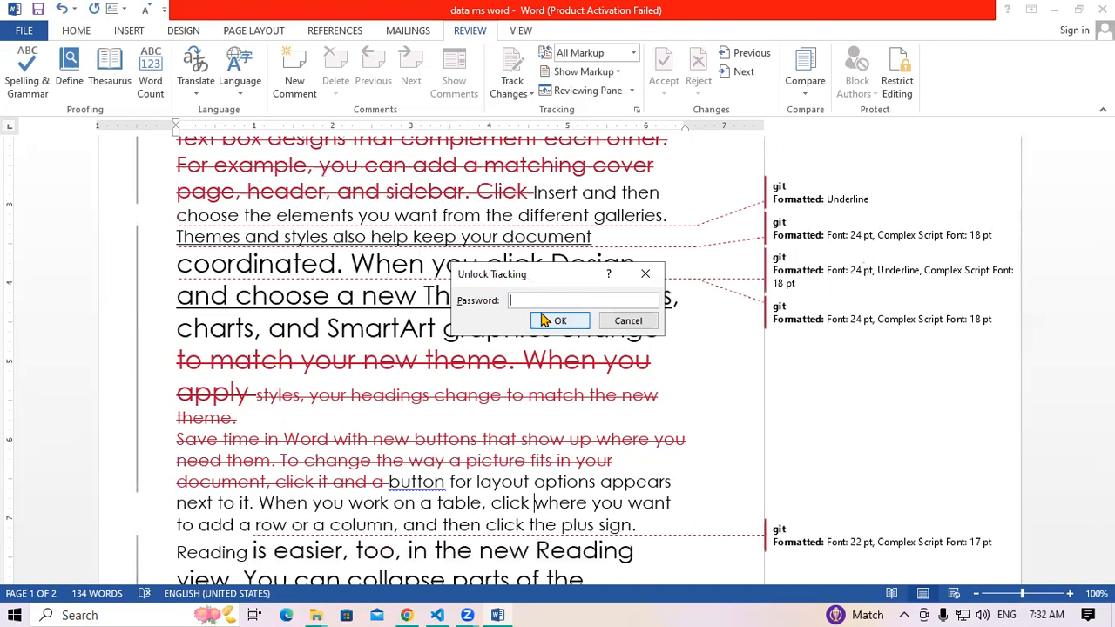
pyautogui.write('1')
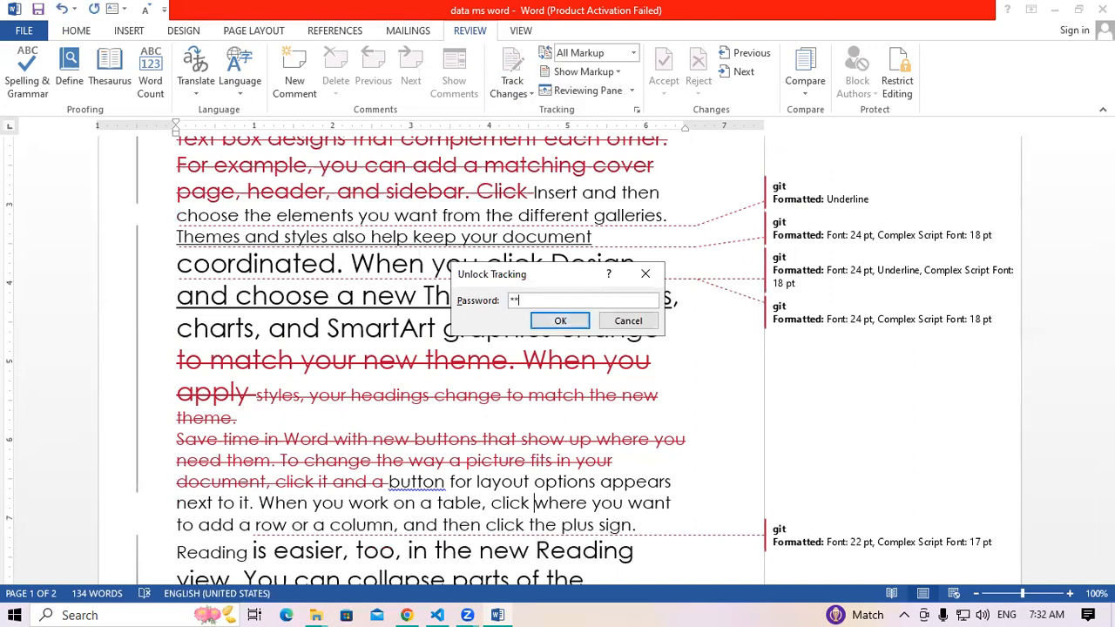
pyautogui.click(569, 321)
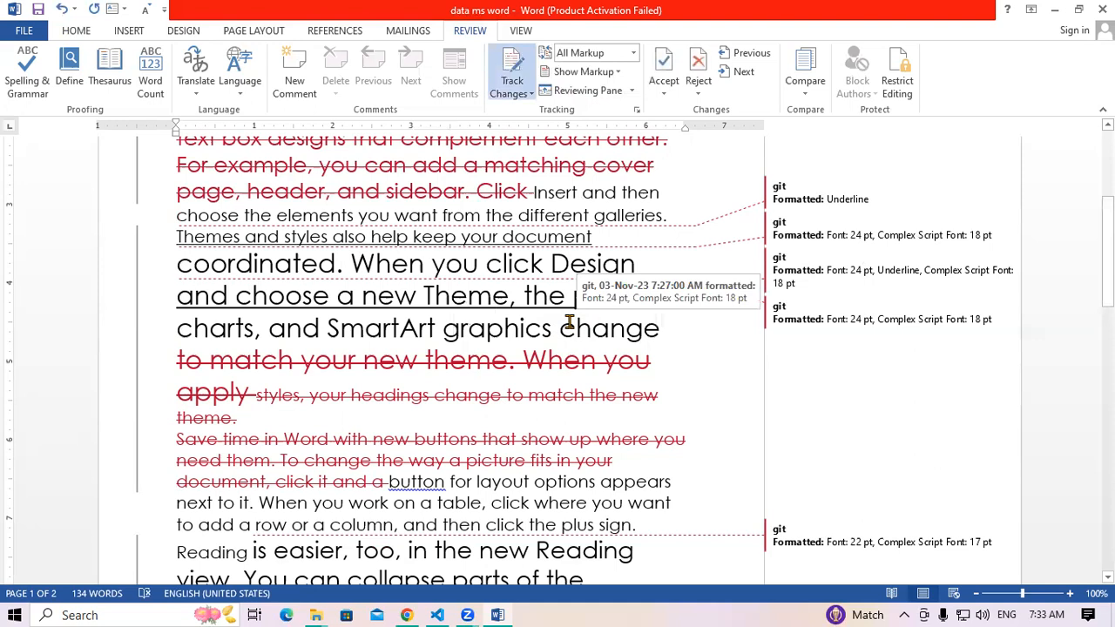
pyautogui.scroll(3, 642, 361)
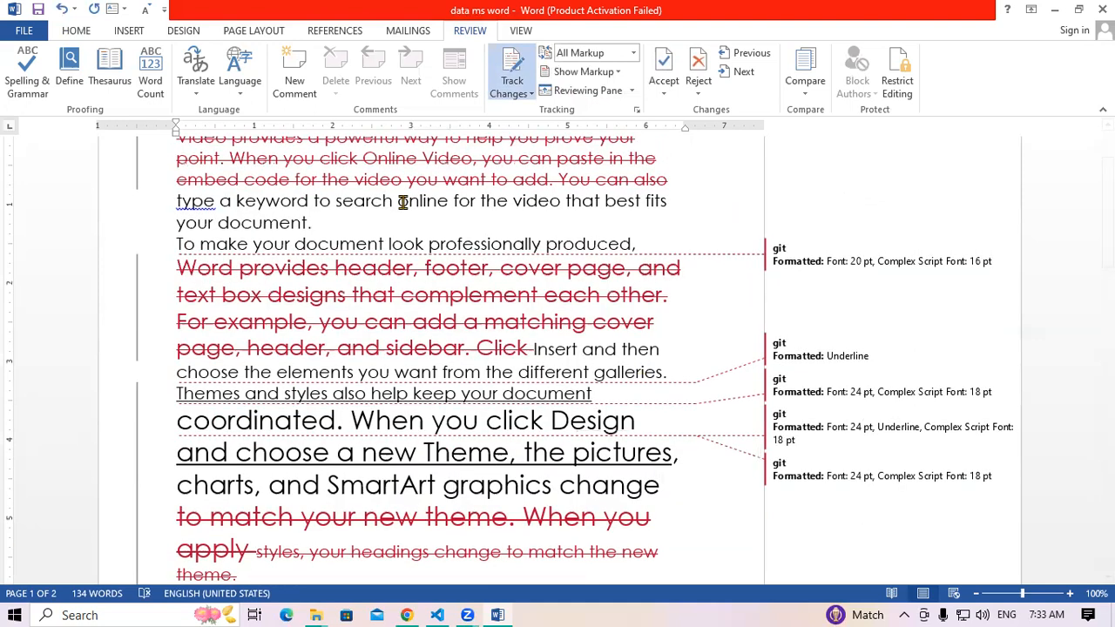
pyautogui.scroll(2, 411, 322)
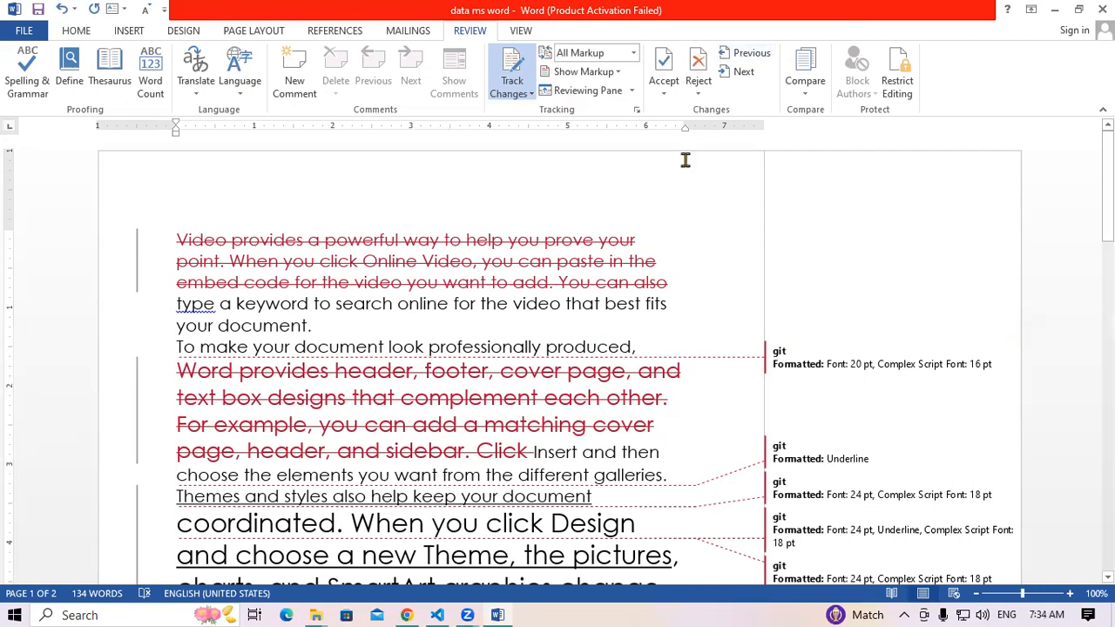
# Select the whole document with Ctrl+A and apply Accept All Changes
pyautogui.moveTo(486, 563)
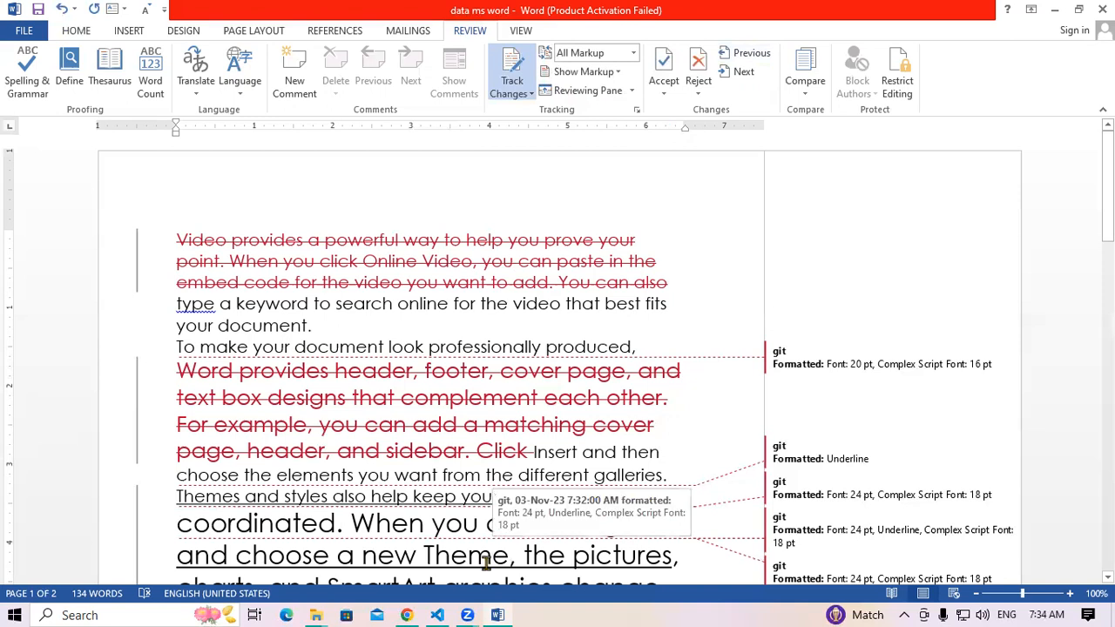
pyautogui.hotkey('ctrl', 'a')
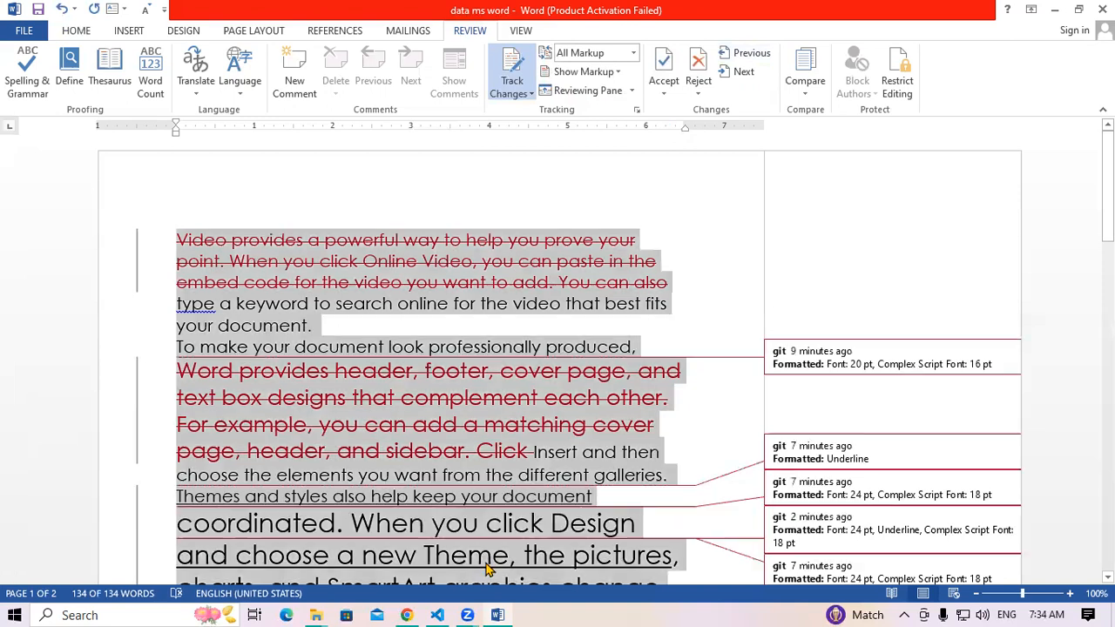
pyautogui.click(670, 94)
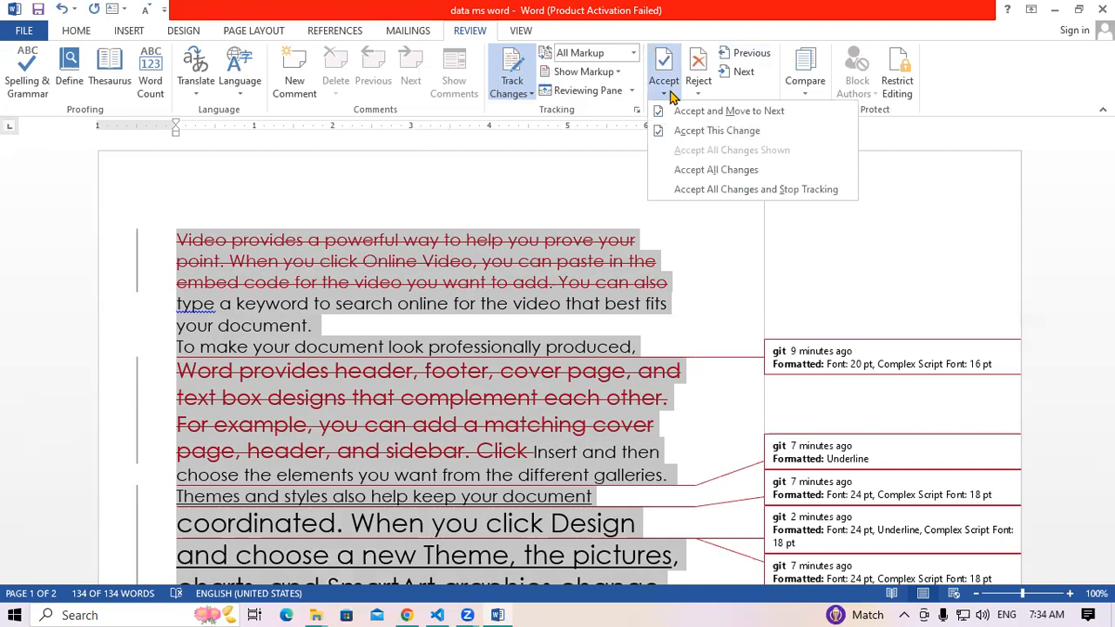
pyautogui.click(716, 170)
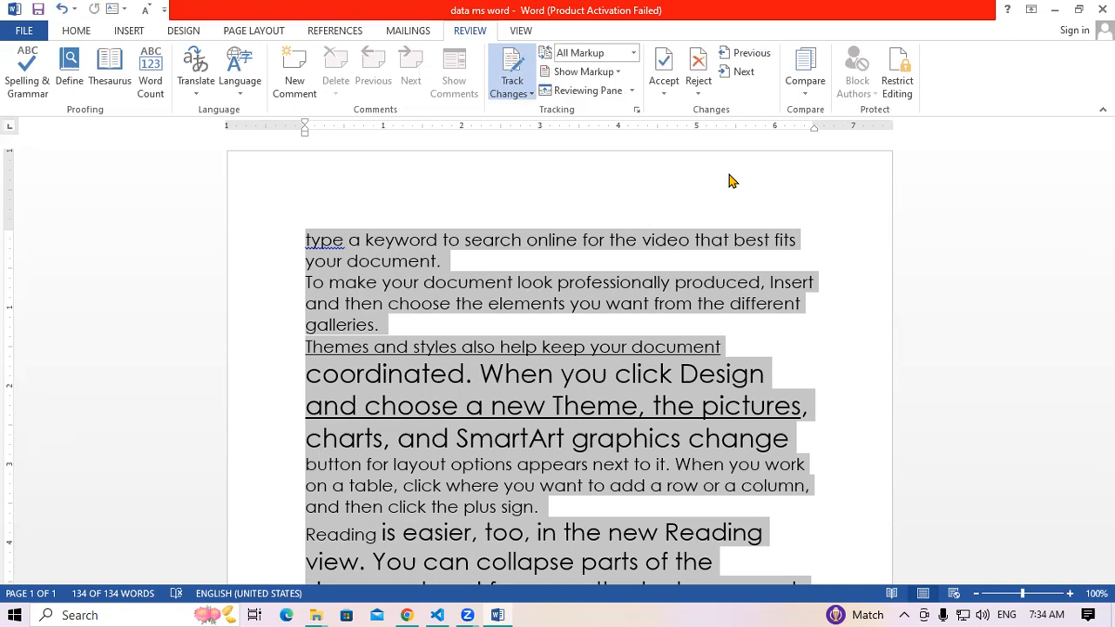
# Undo the acceptance with Ctrl+Z, then apply Reject All Changes
pyautogui.hotkey('ctrl', 'z')
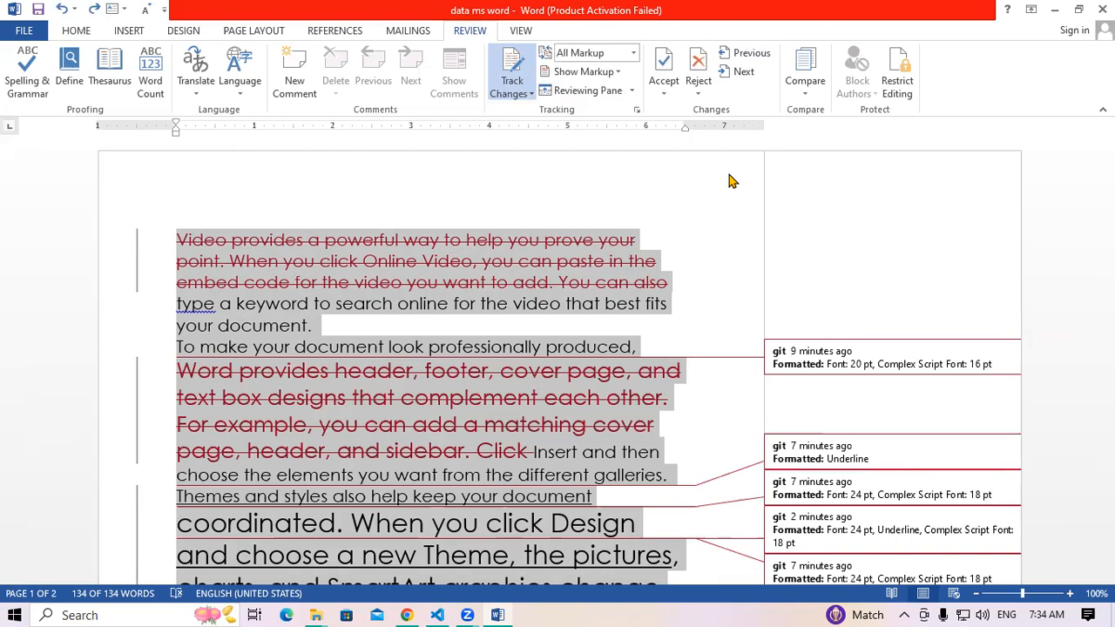
pyautogui.click(698, 92)
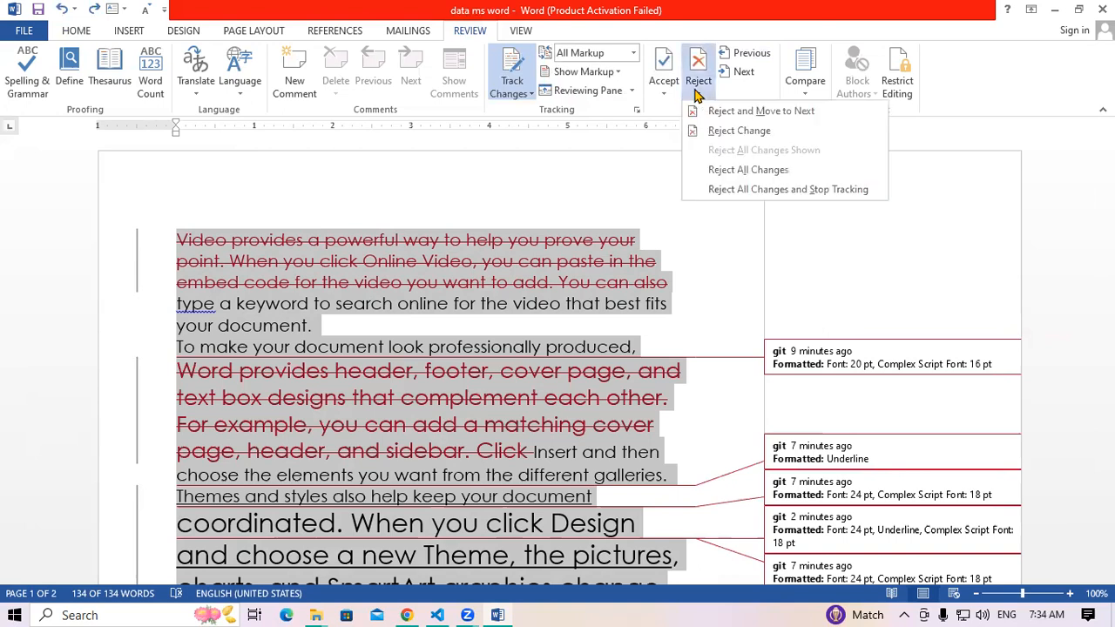
pyautogui.click(749, 170)
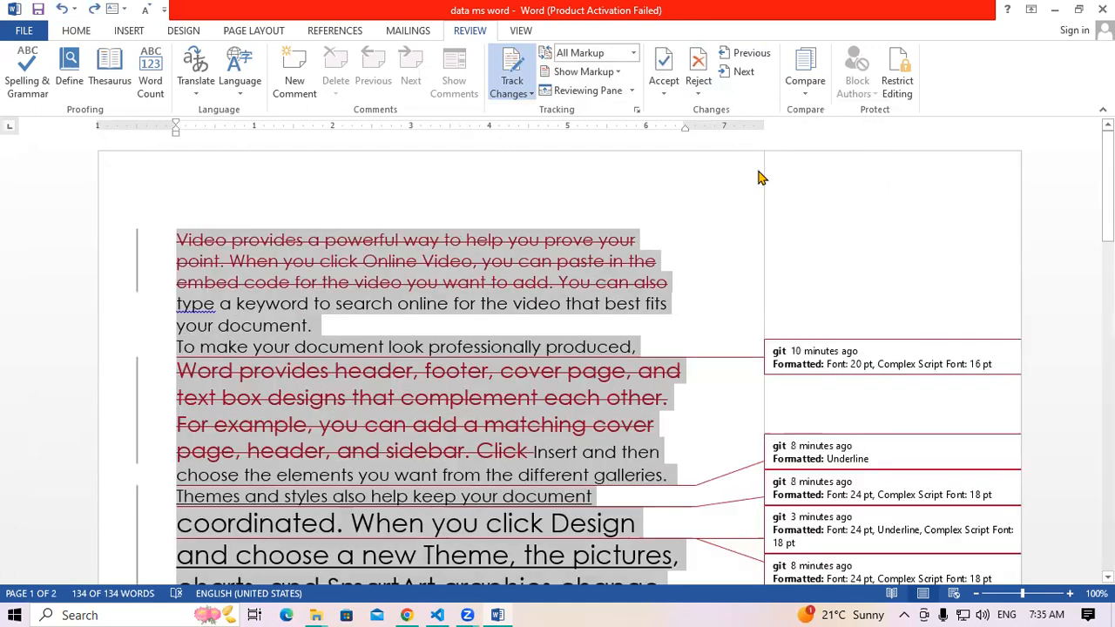
# Try Accept All Changes, dismiss the message, and undo to restore the markup
pyautogui.click(667, 91)
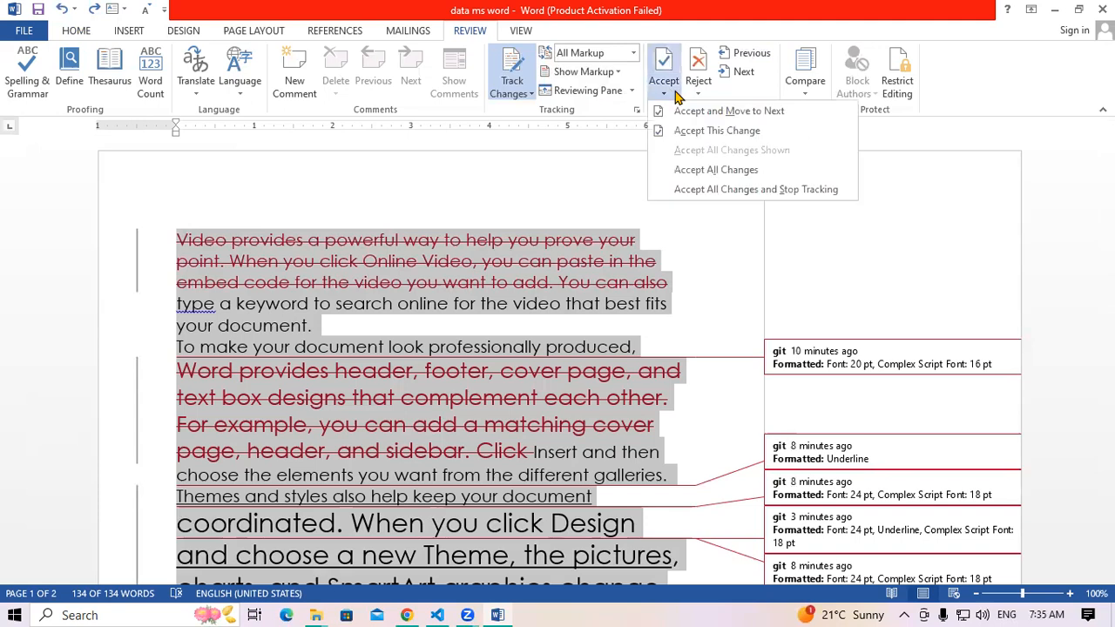
pyautogui.click(712, 118)
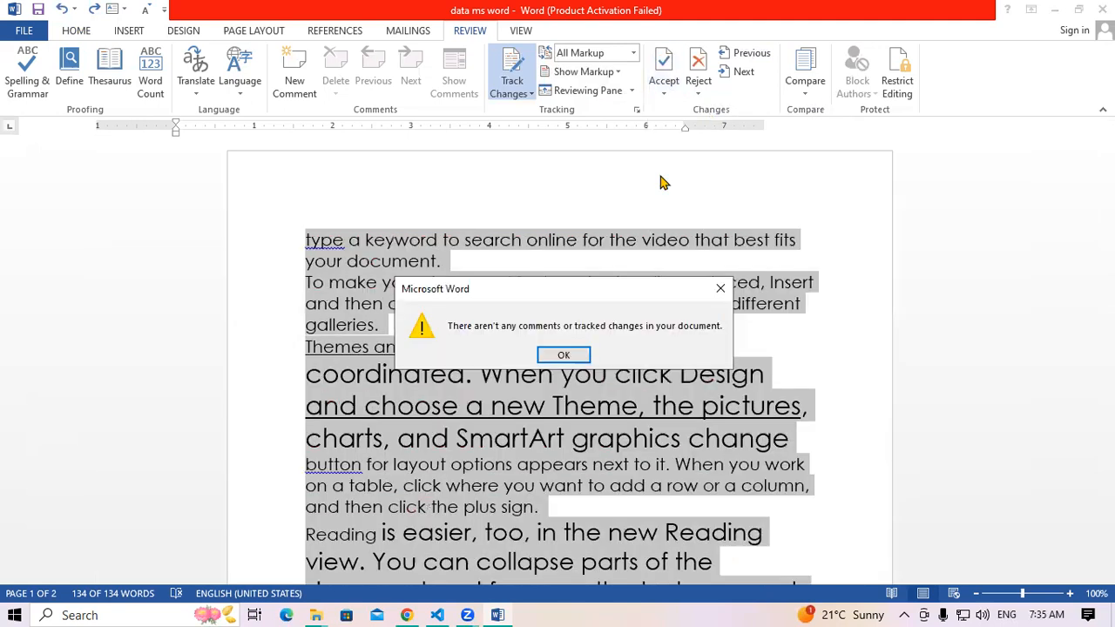
pyautogui.press('Return')
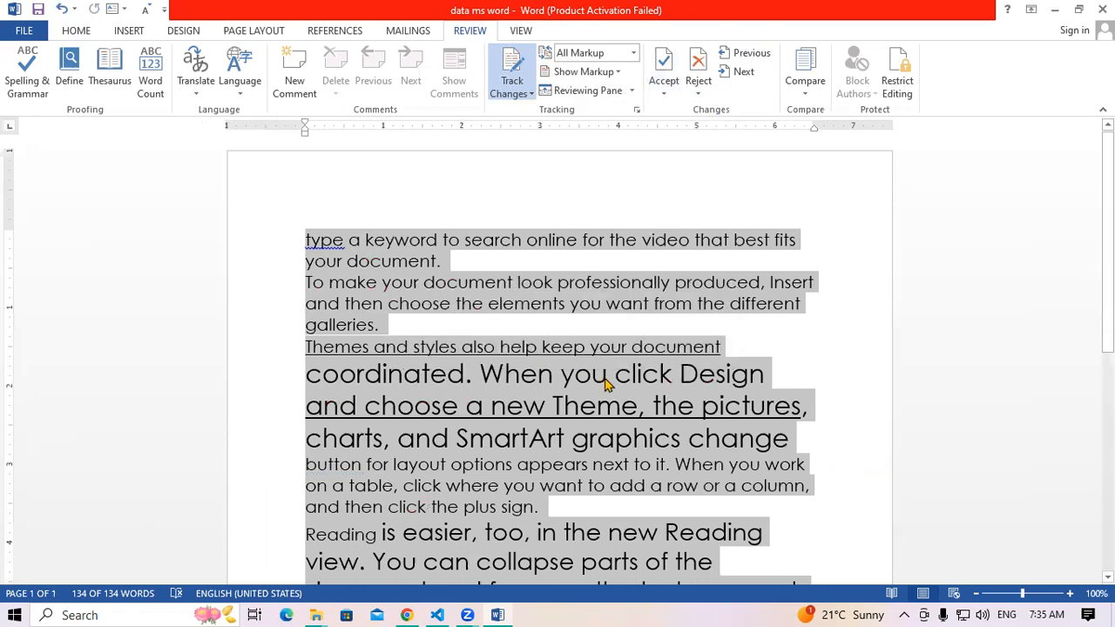
pyautogui.hotkey('ctrl', 'z')
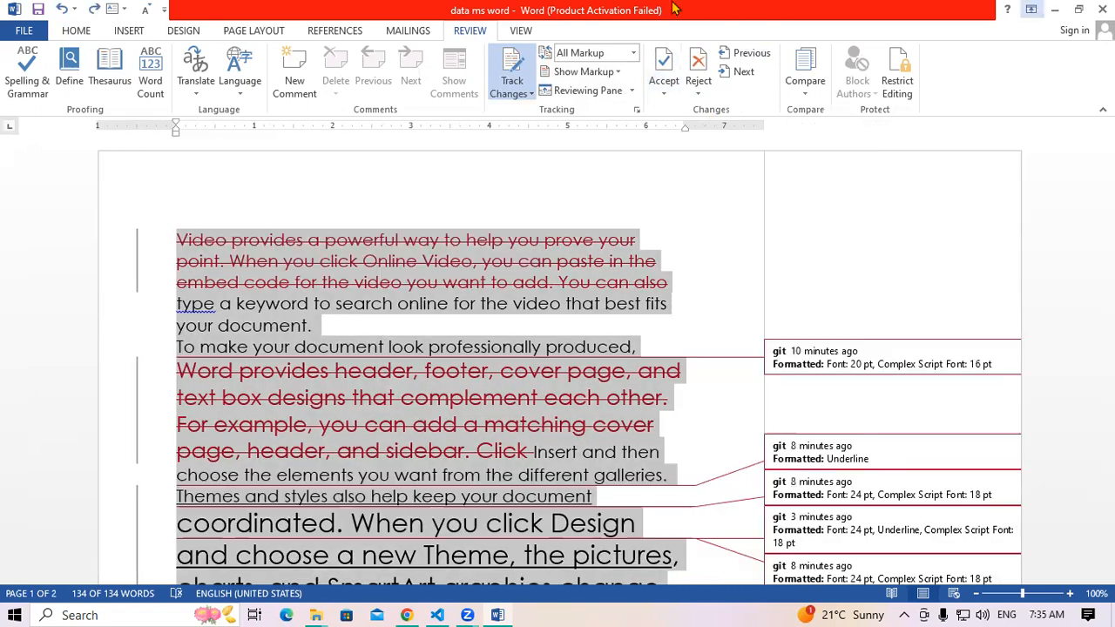
# Select the deleted passage starting 'To make your document' and accept only that change
pyautogui.click(876, 370)
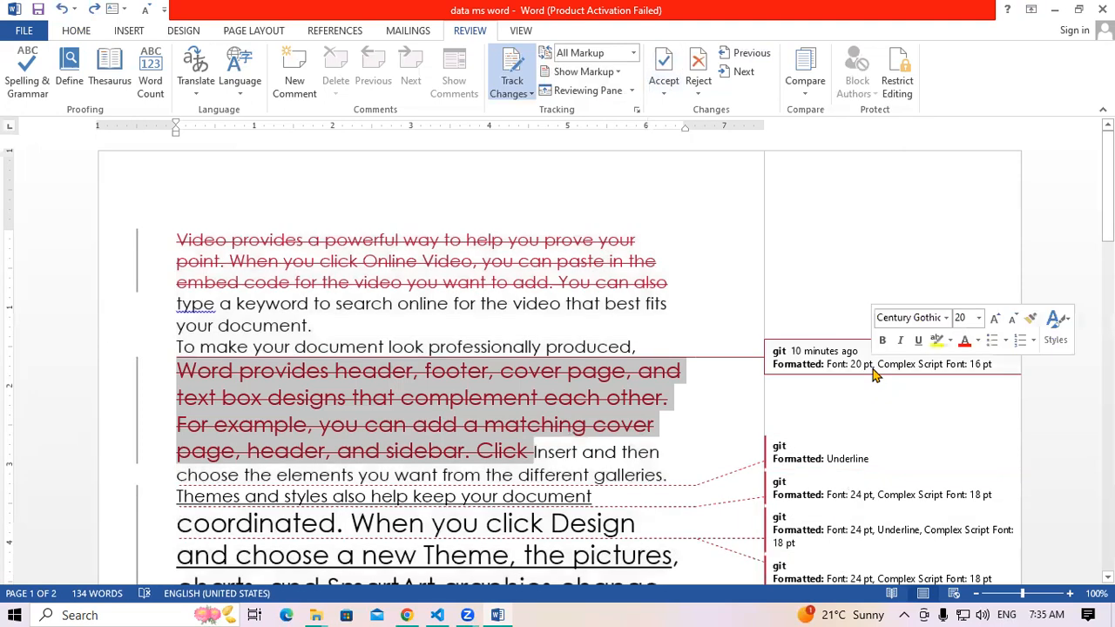
pyautogui.moveTo(200, 352); pyautogui.dragTo(444, 441)
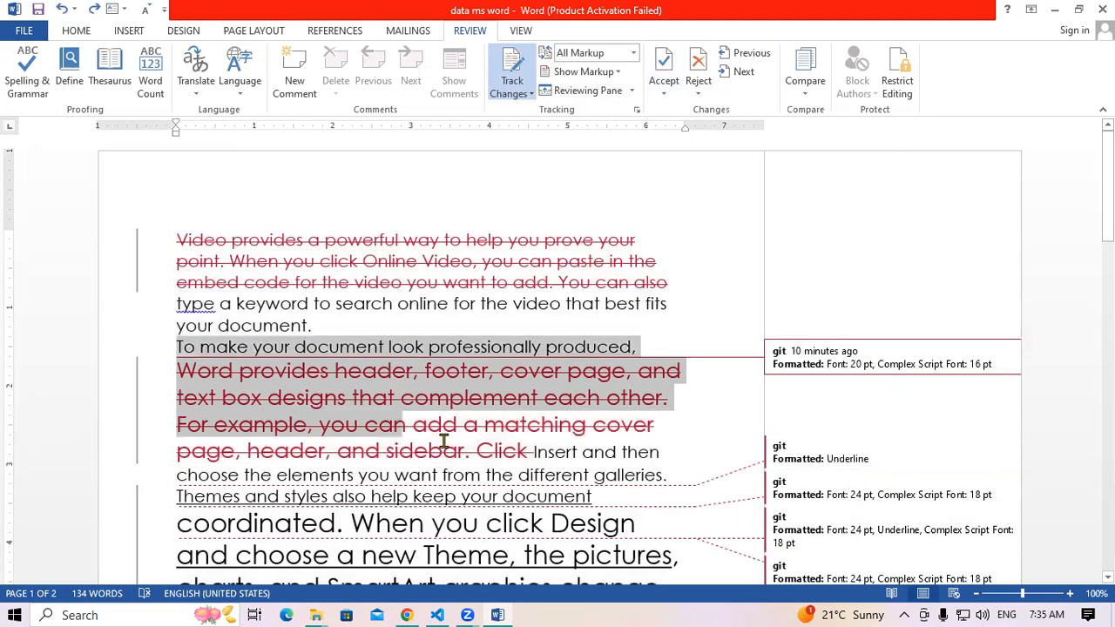
pyautogui.moveTo(588, 446); pyautogui.dragTo(530, 450)
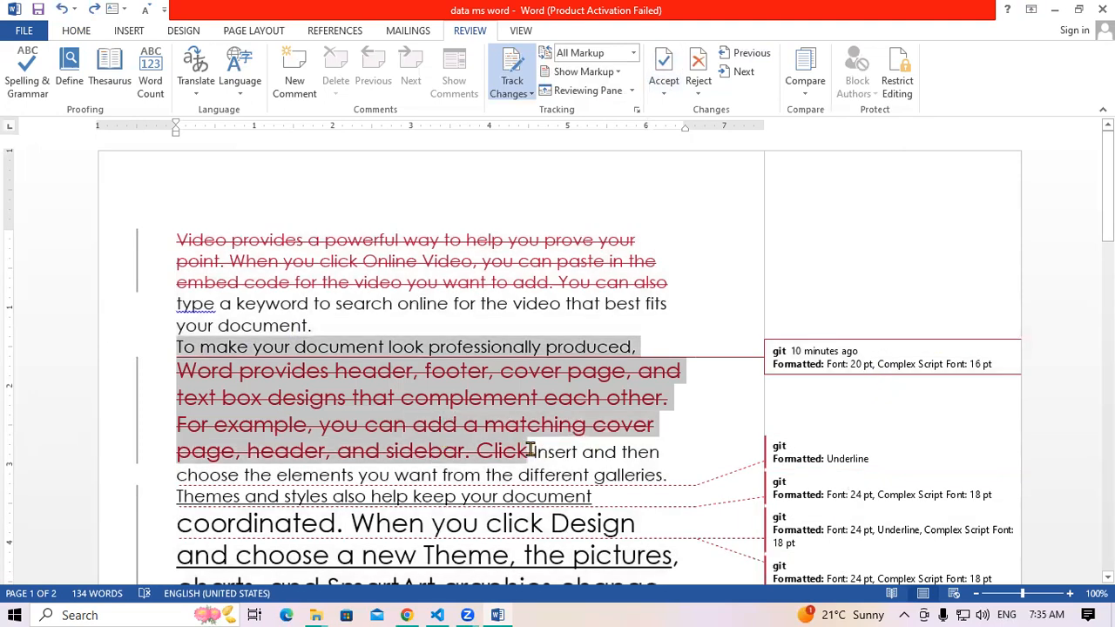
pyautogui.click(663, 92)
pyautogui.click(671, 111)
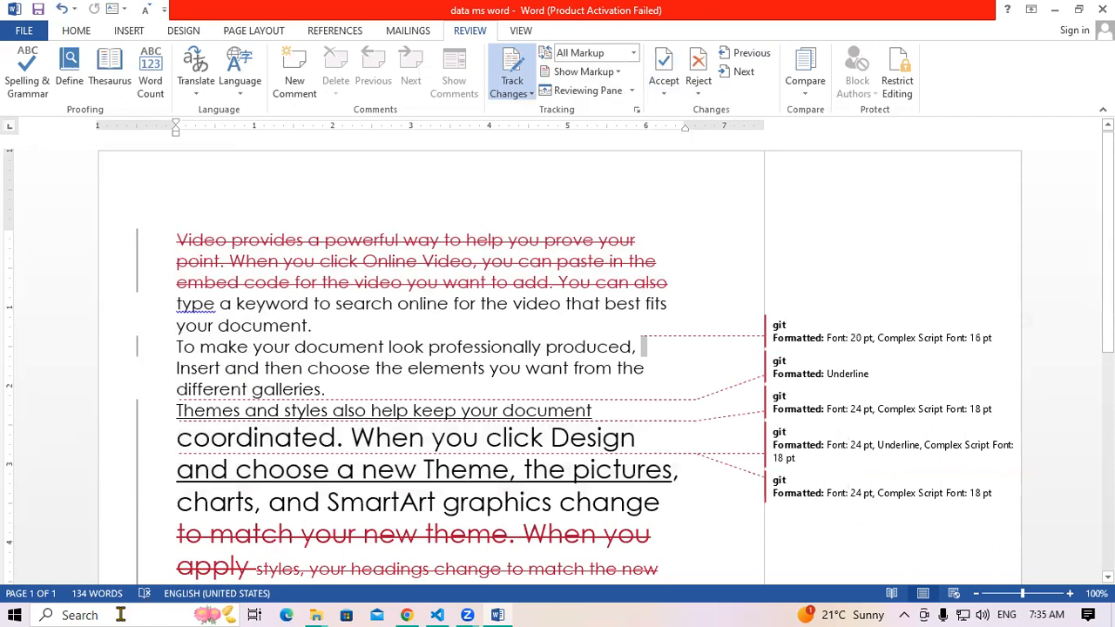
# Accept the underline formatting on the 'Themes and styles' line, leaving other revisions pending
pyautogui.moveTo(174, 418); pyautogui.dragTo(592, 420)
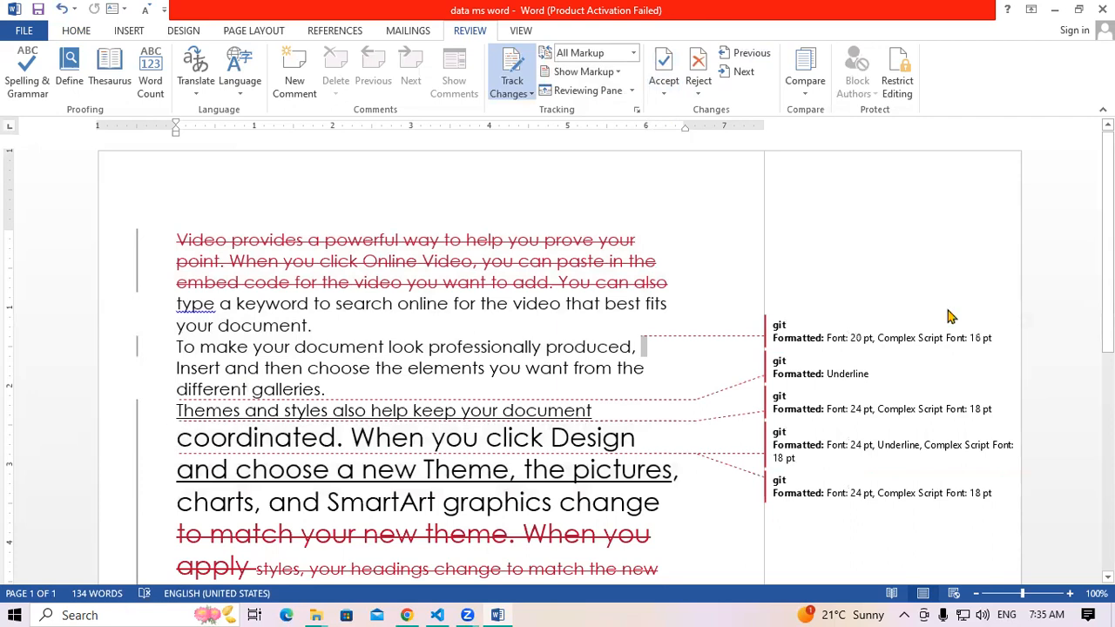
pyautogui.click(665, 88)
pyautogui.click(688, 112)
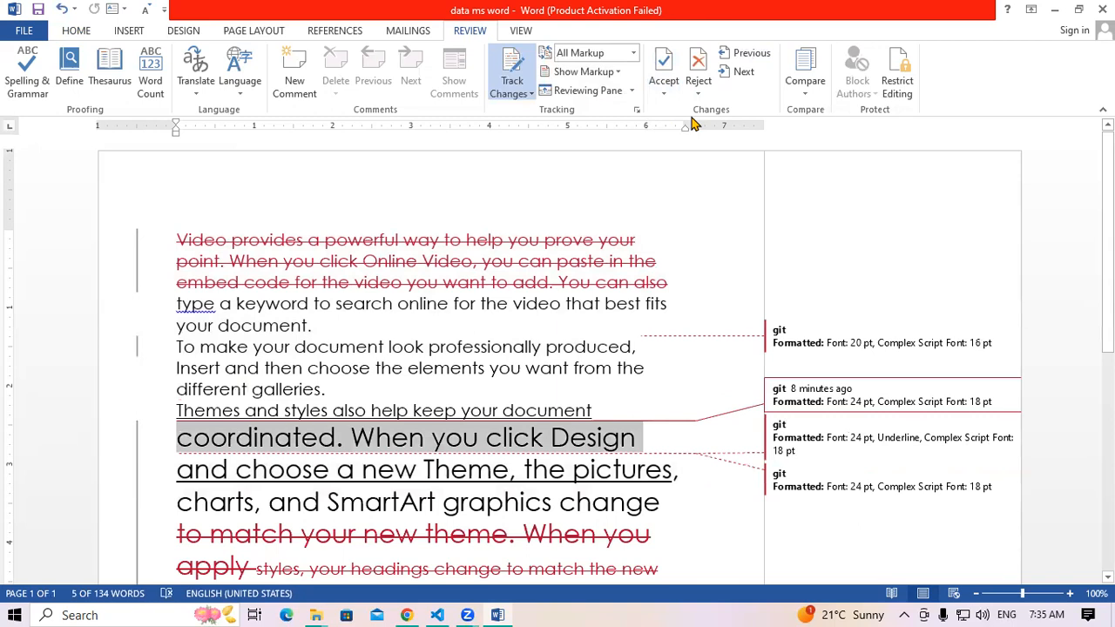
pyautogui.click(663, 87)
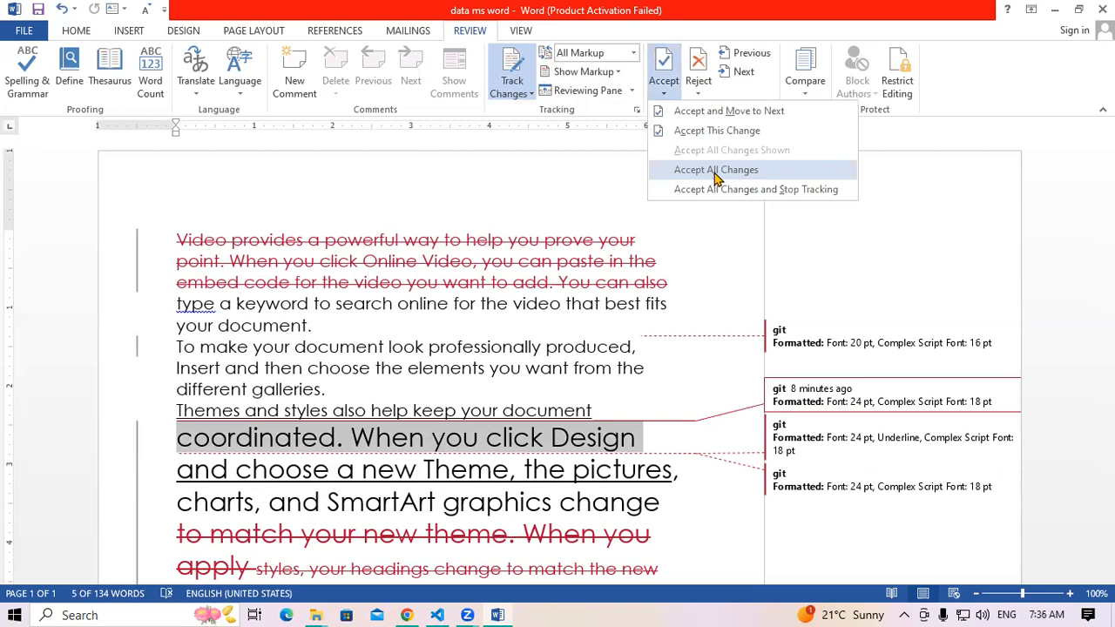
pyautogui.click(414, 359)
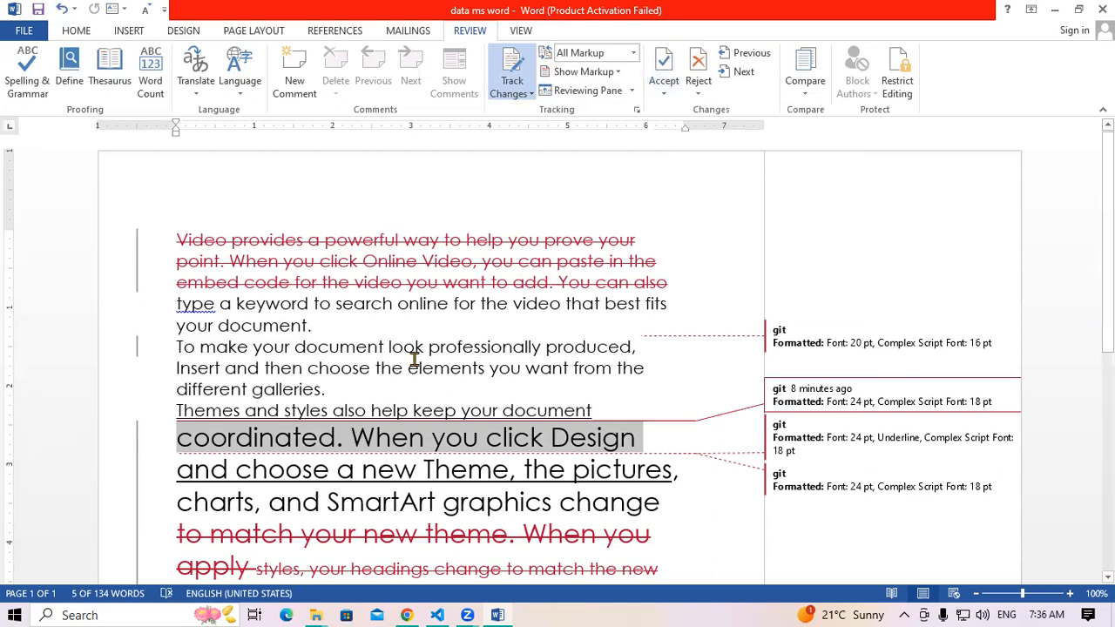
# Jump to the Reading paragraph with Next and enlarge it from 20 to 22 pt
pyautogui.click(744, 72)
pyautogui.click(745, 72)
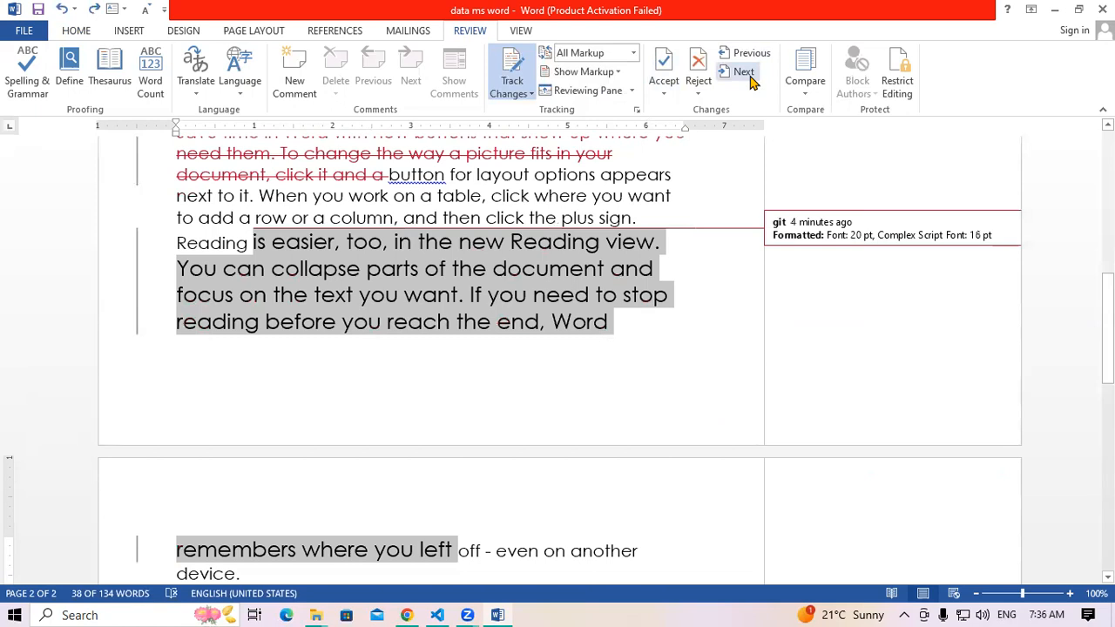
pyautogui.hotkey('ctrl', 'shift', '.')
pyautogui.scroll(4, 666, 355)
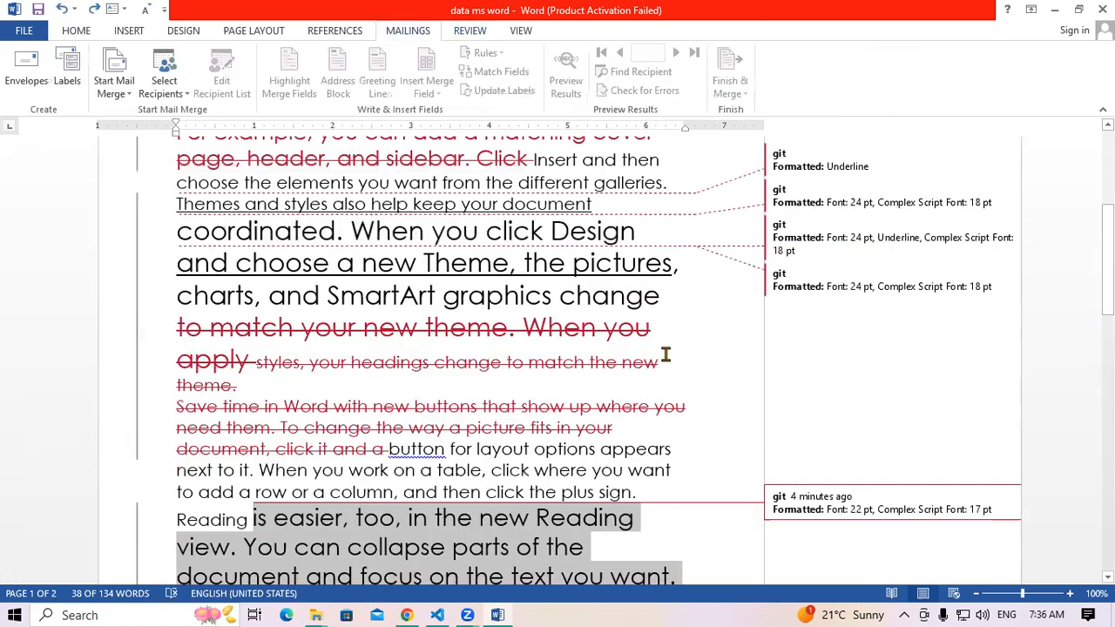
pyautogui.scroll(3, 883, 340)
pyautogui.click(883, 340)
pyautogui.click(885, 448)
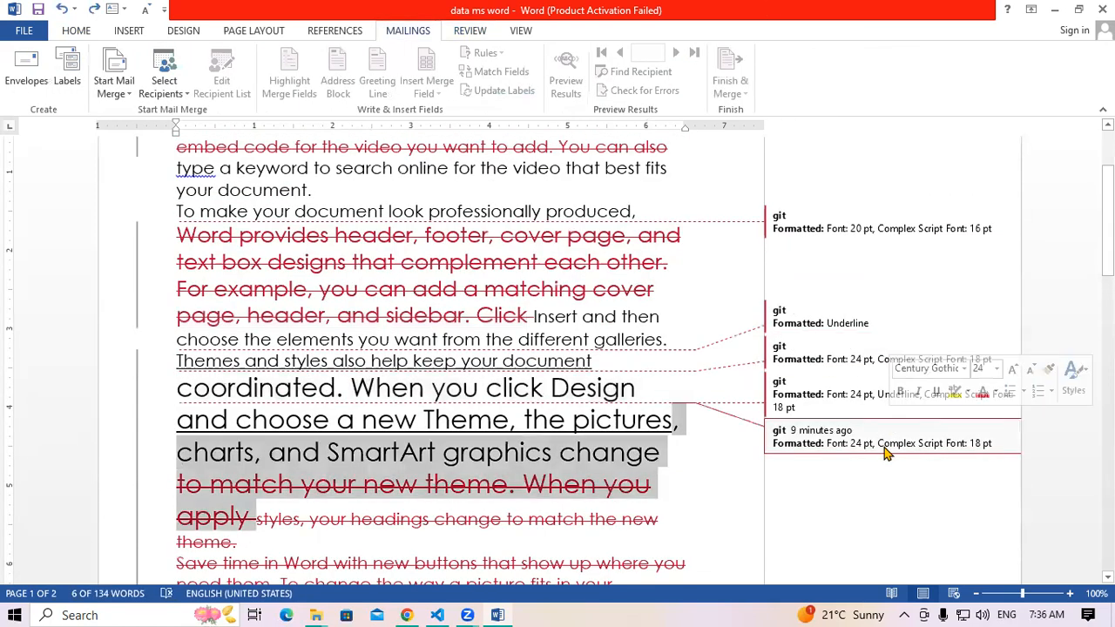
pyautogui.scroll(-3, 897, 484)
pyautogui.click(905, 466)
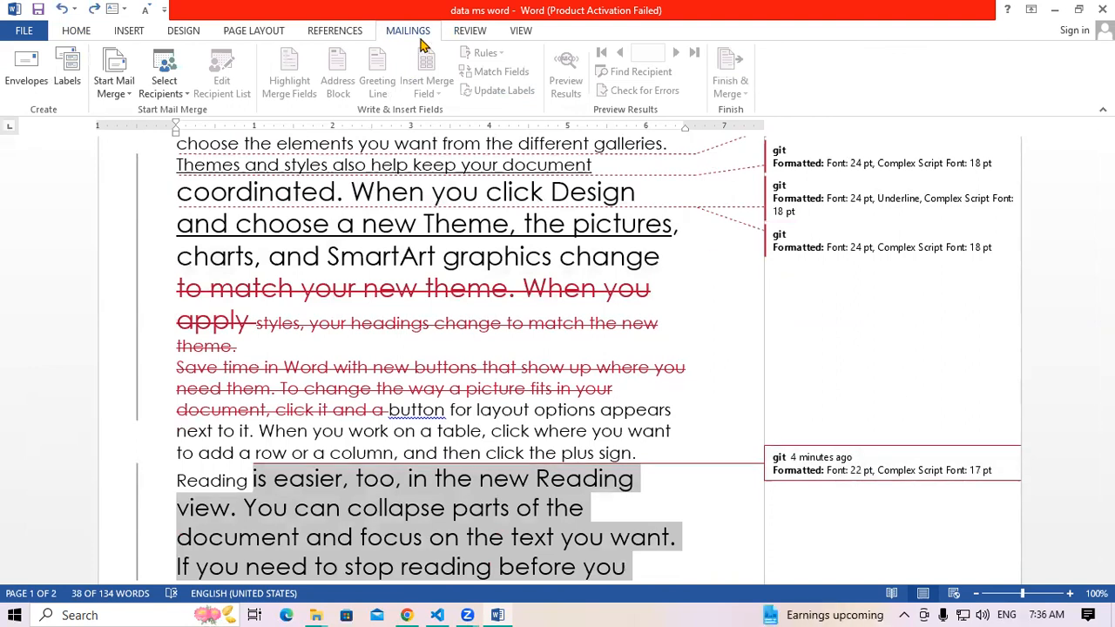
# Step back three revisions with Previous, then forward three with Next
pyautogui.click(468, 30)
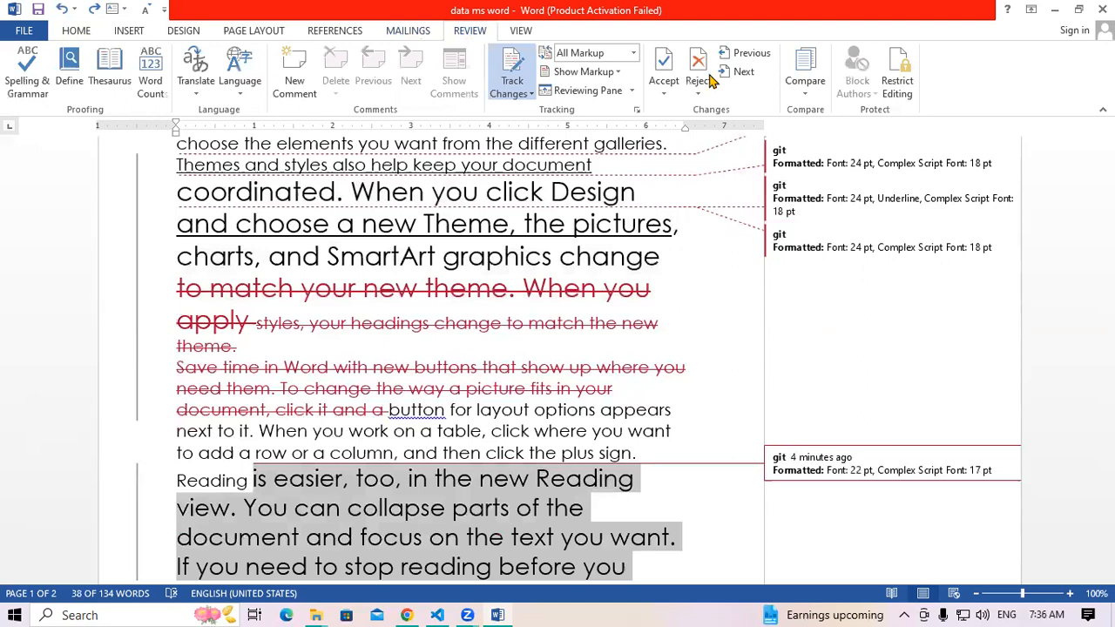
pyautogui.click(756, 54)
pyautogui.click(756, 54)
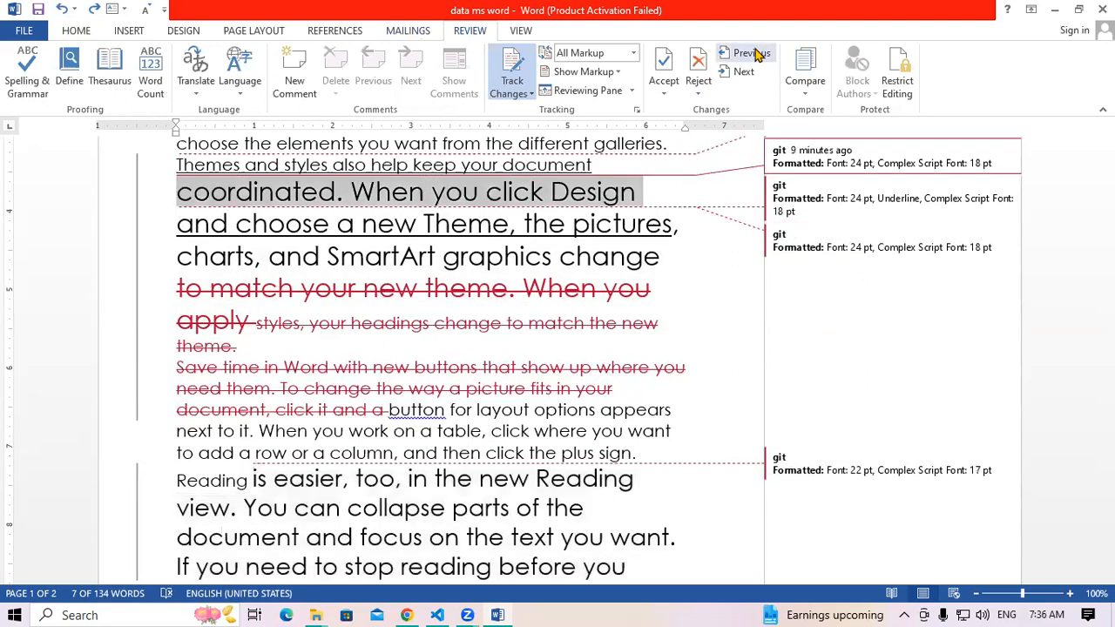
pyautogui.click(756, 54)
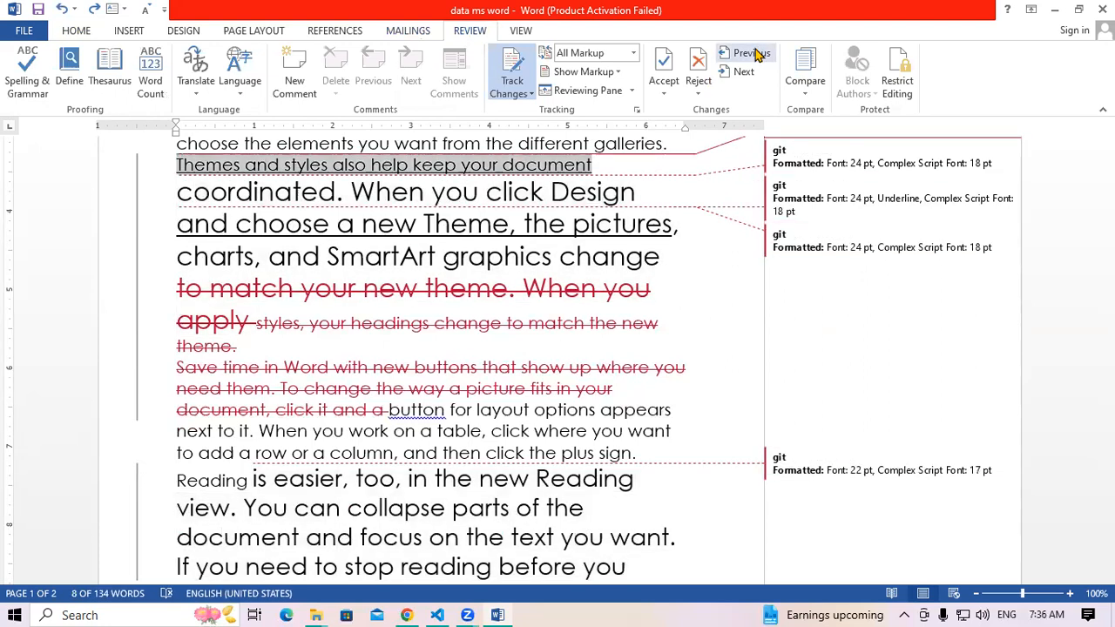
pyautogui.click(741, 75)
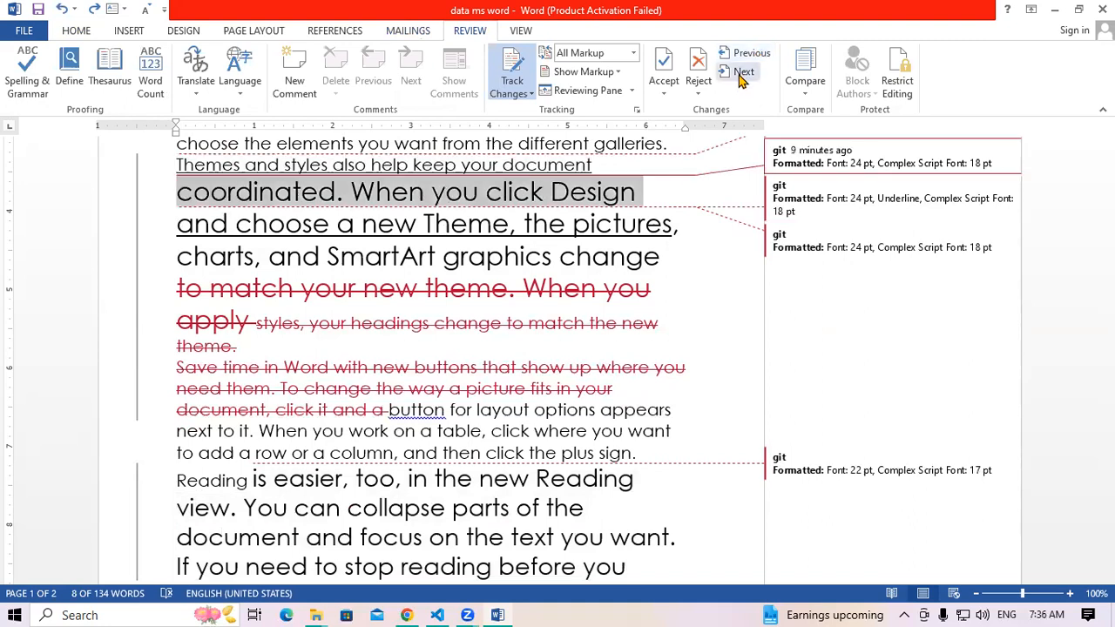
pyautogui.click(740, 75)
pyautogui.click(739, 75)
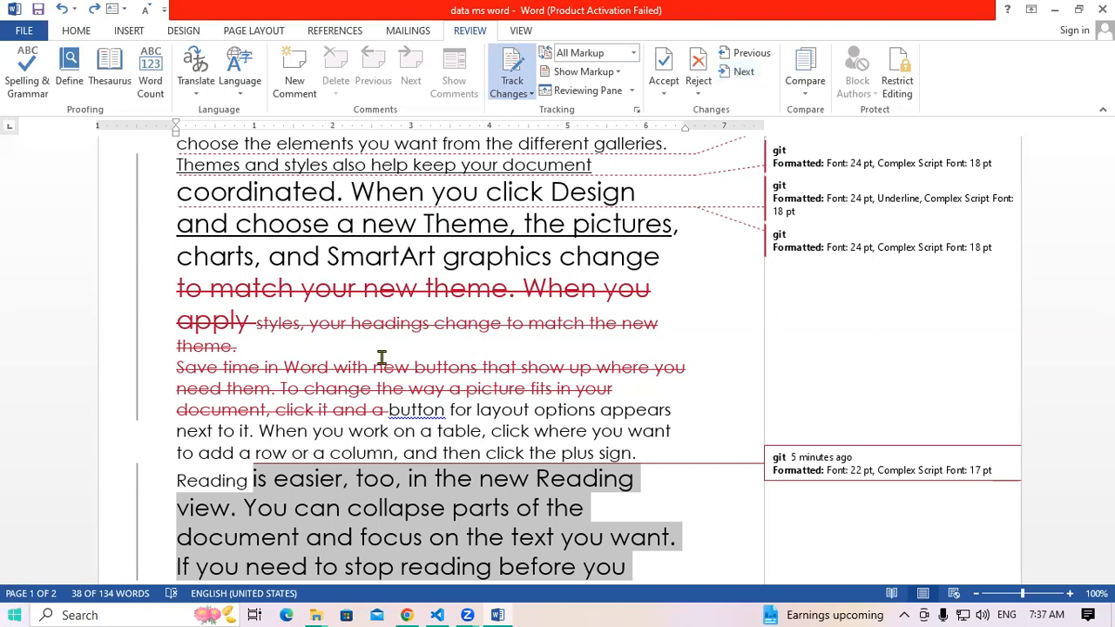
pyautogui.moveTo(314, 284)
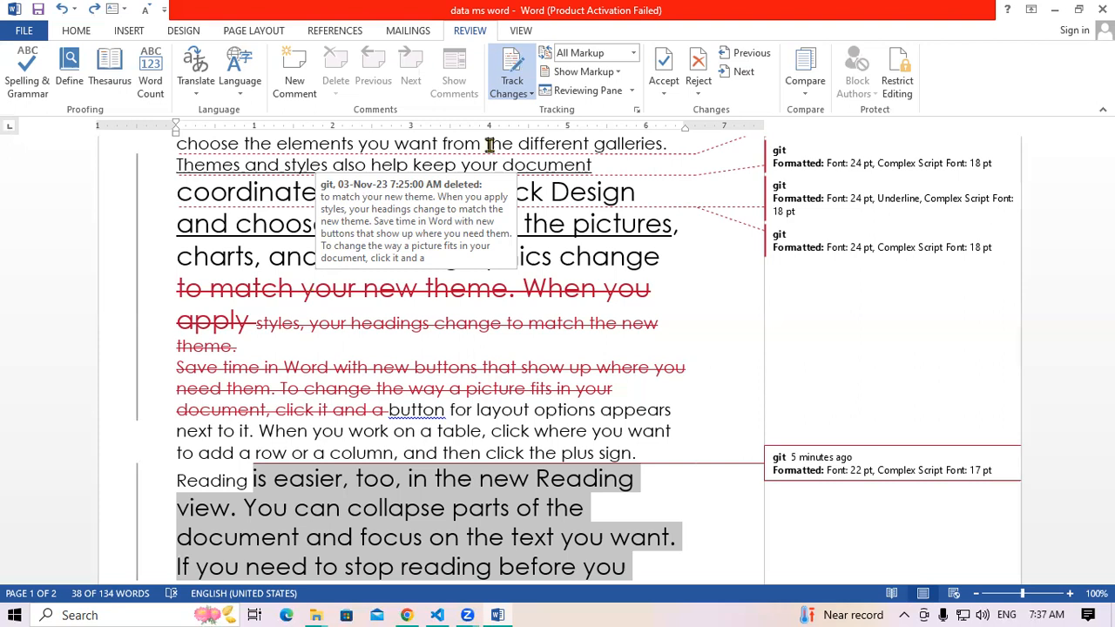
# Close the compared document in Word, discarding its changes with Don't Save
pyautogui.click(816, 88)
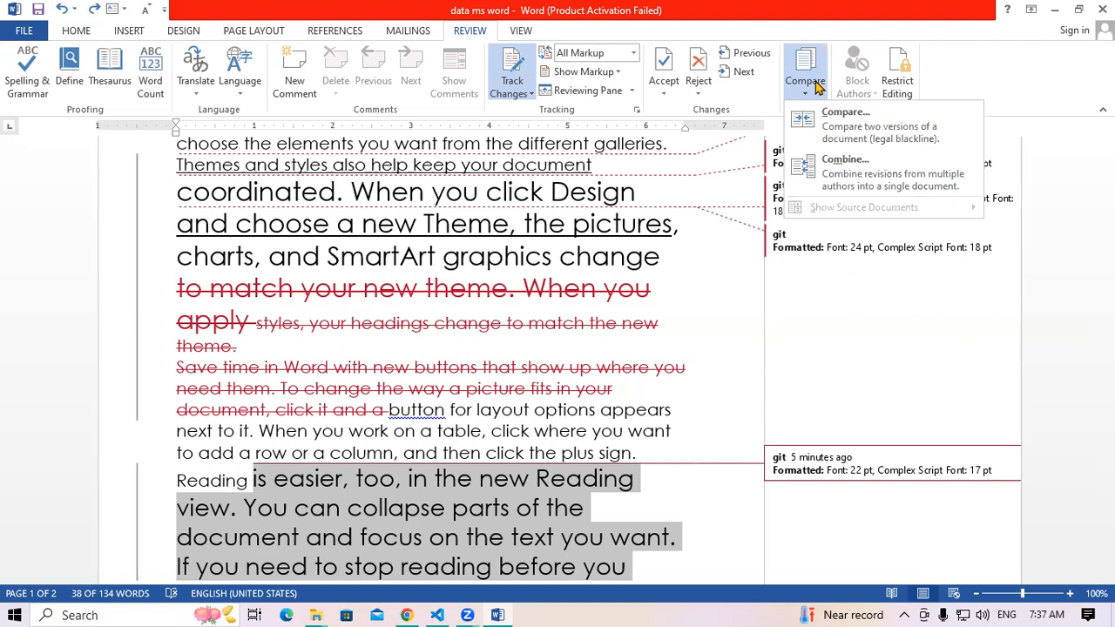
pyautogui.click(566, 370)
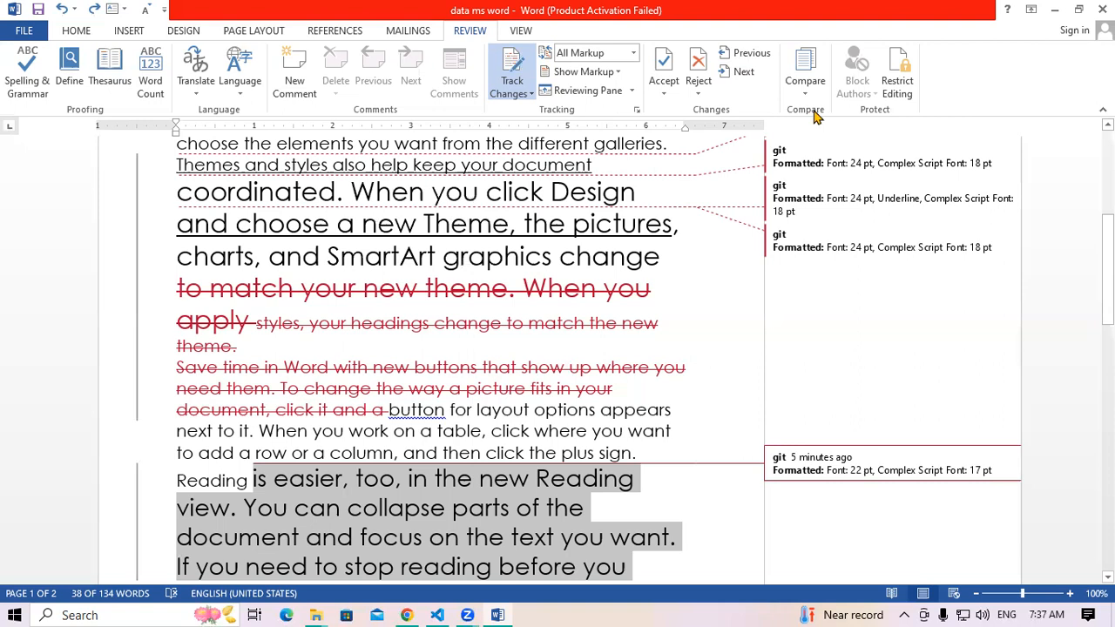
pyautogui.click(1103, 8)
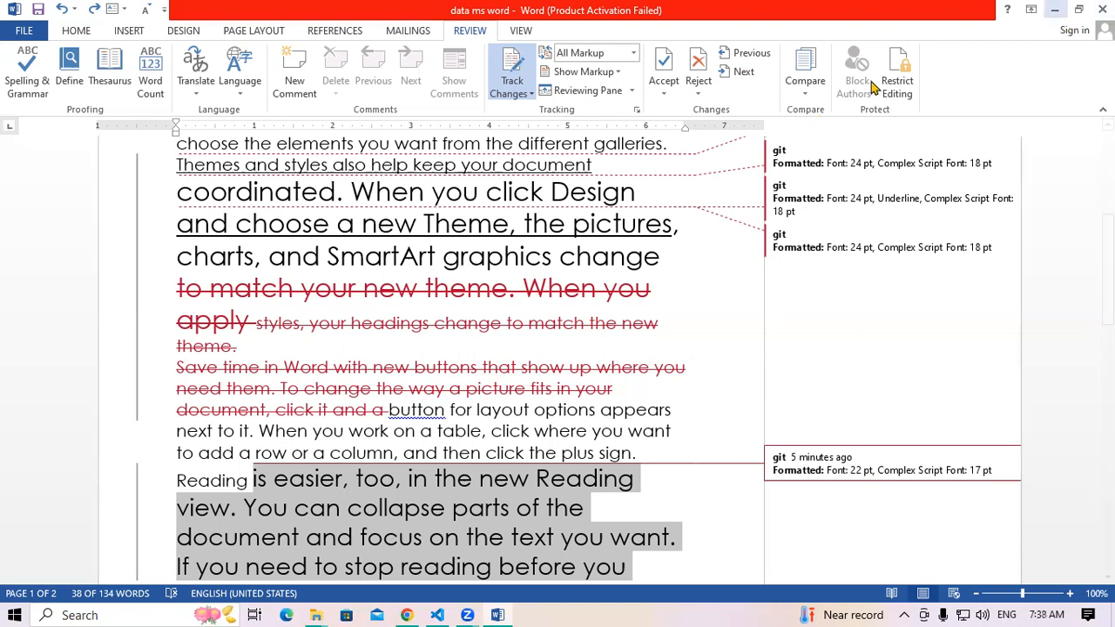
pyautogui.click(555, 340)
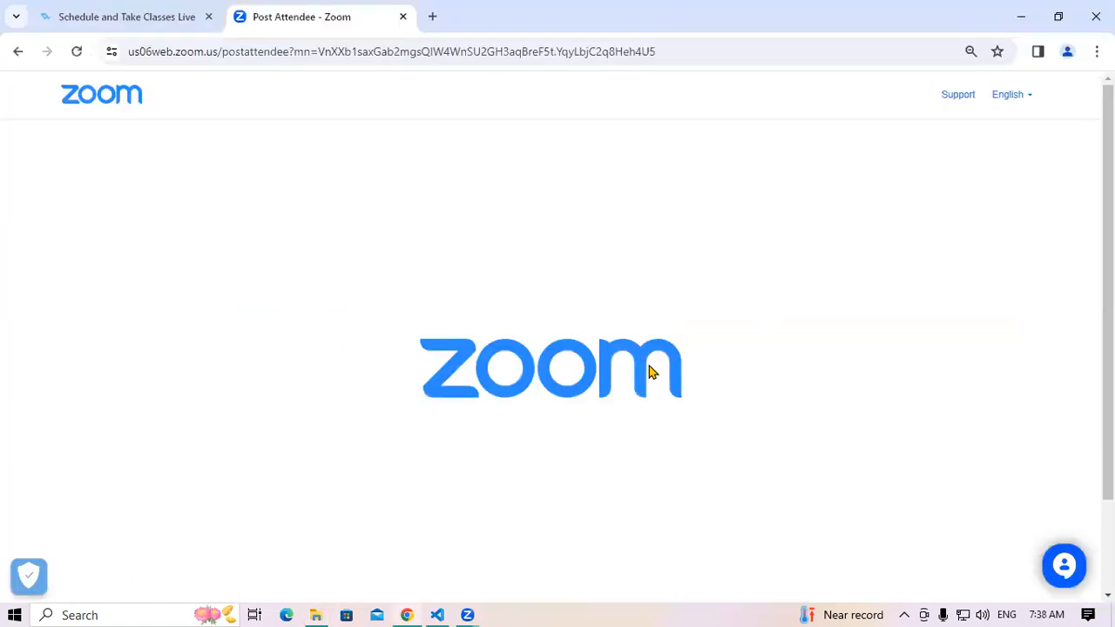
# Launch Word by running winword from the Run box
pyautogui.press('super+r')
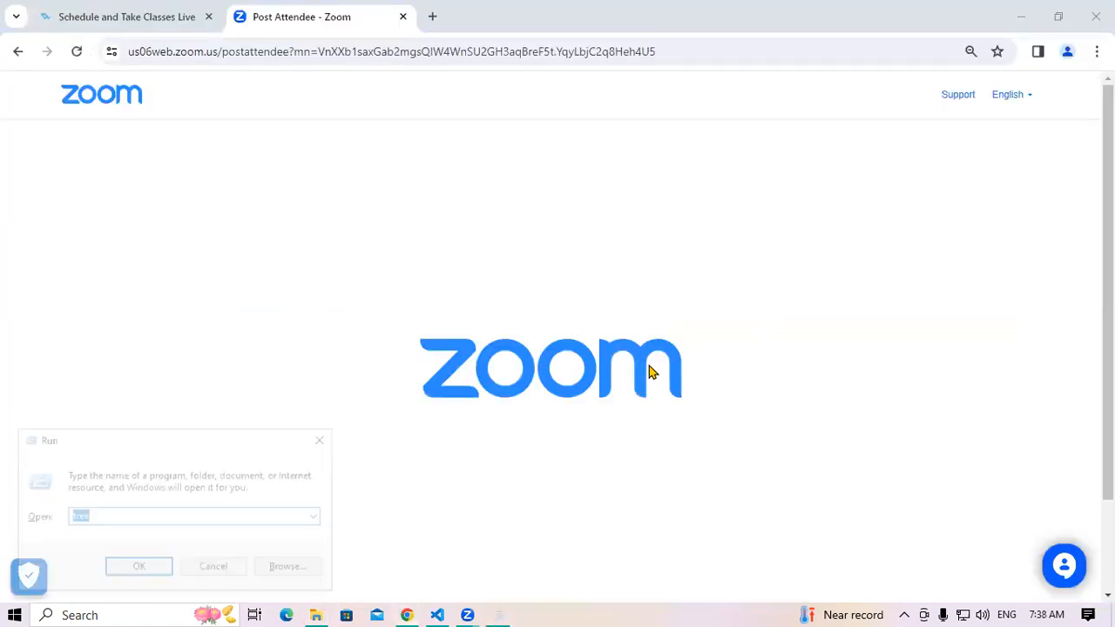
pyautogui.write('w')
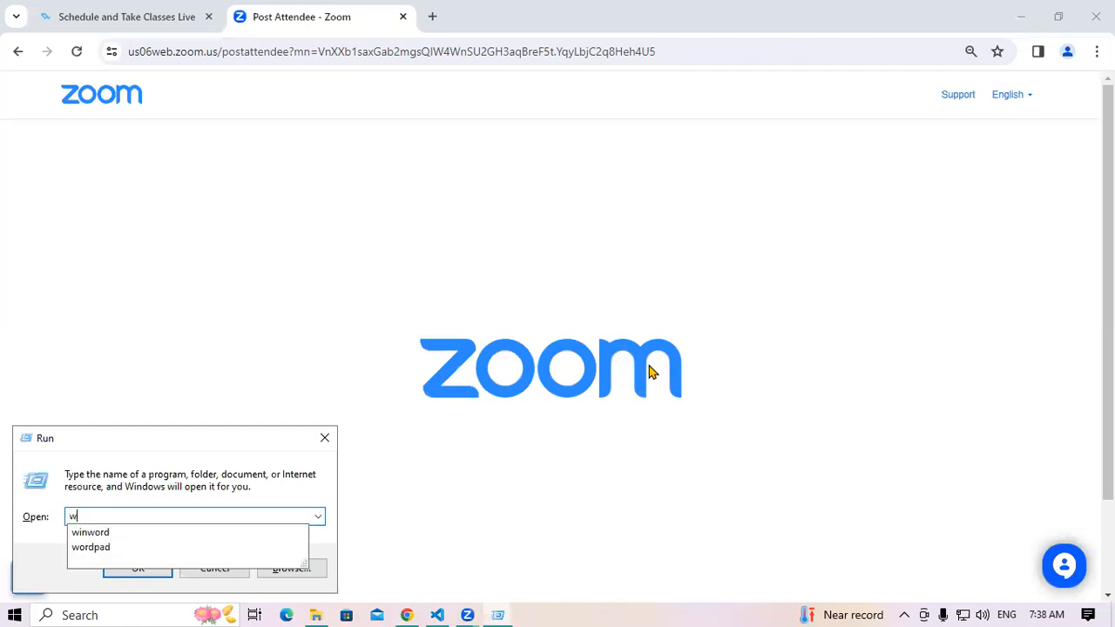
pyautogui.press('Down')
pyautogui.press('Return')
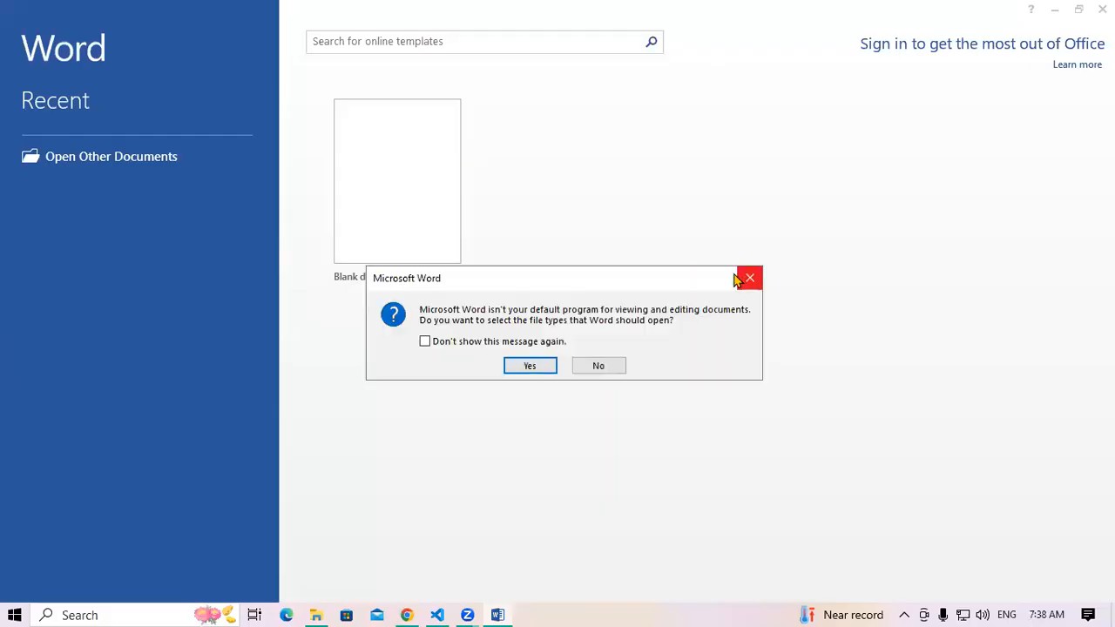
# Decline the default-program prompt, close the activation notice, and start a blank document
pyautogui.click(737, 279)
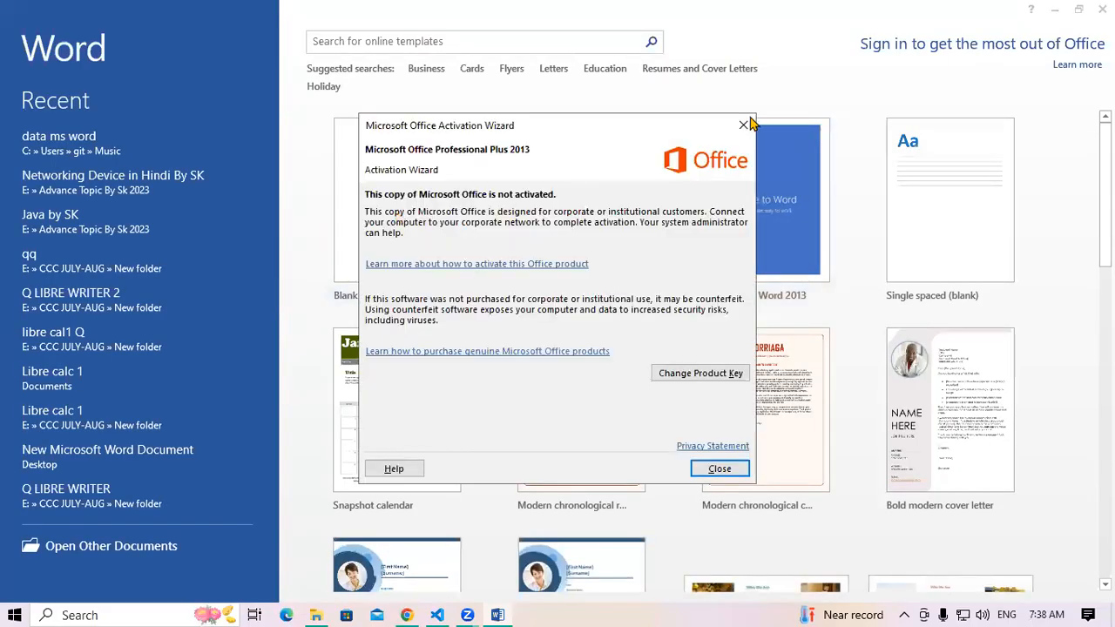
pyautogui.click(743, 125)
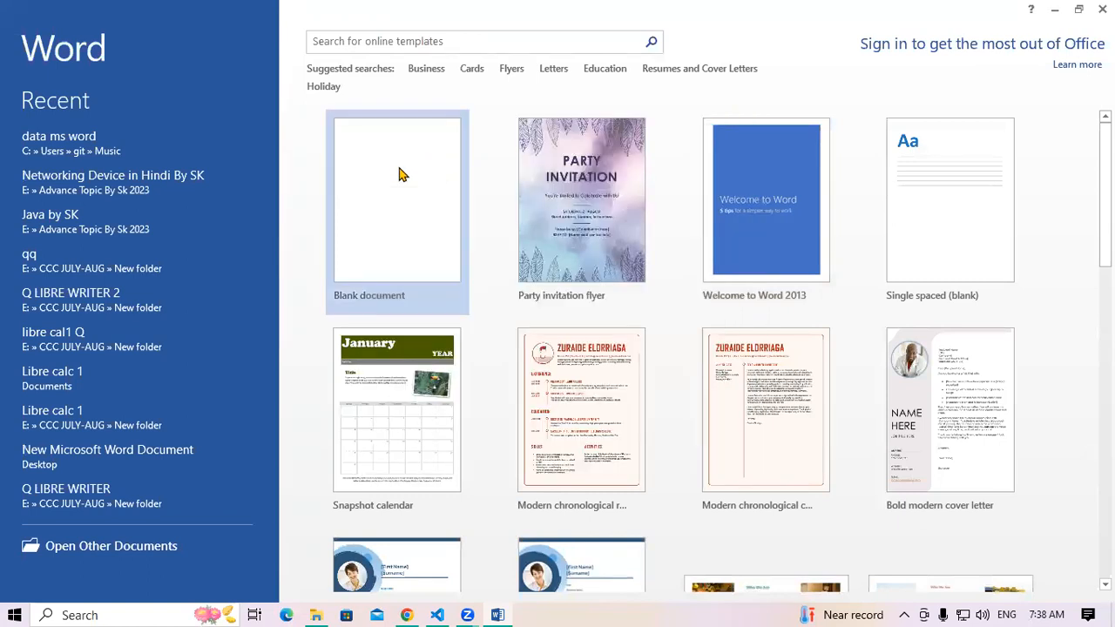
pyautogui.click(403, 176)
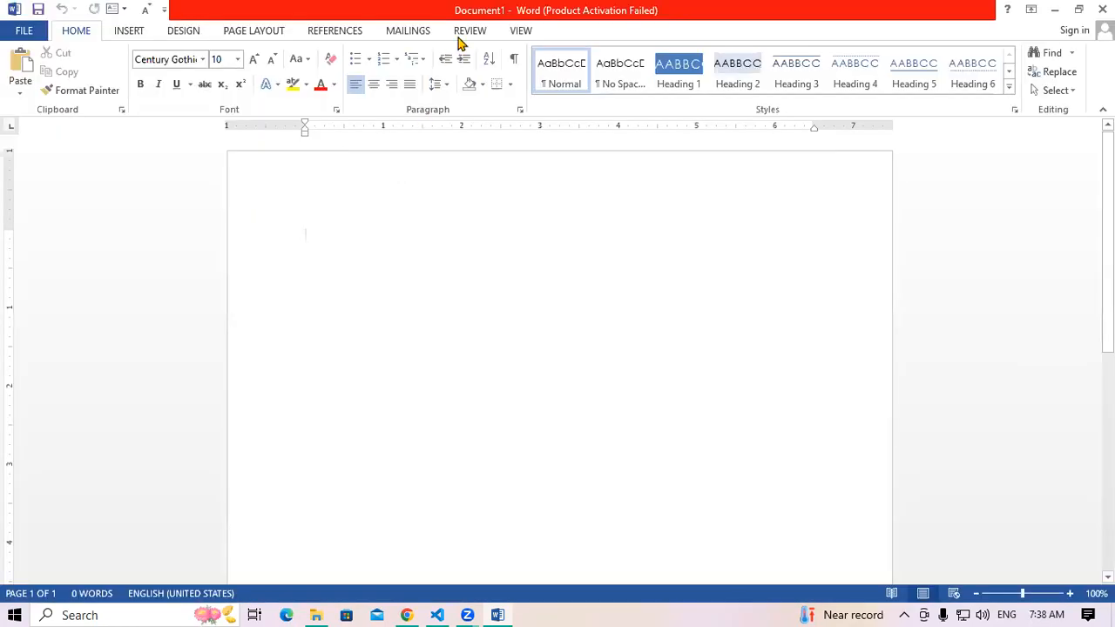
# Start a Review > Compare with the trial balance file as the original document
pyautogui.click(462, 33)
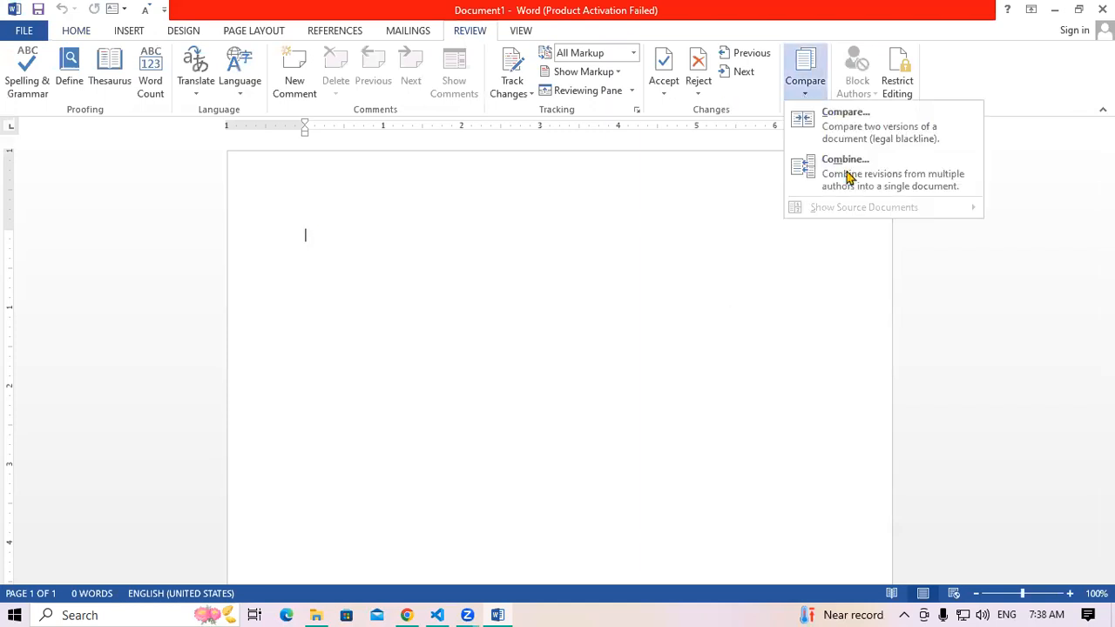
pyautogui.click(845, 147)
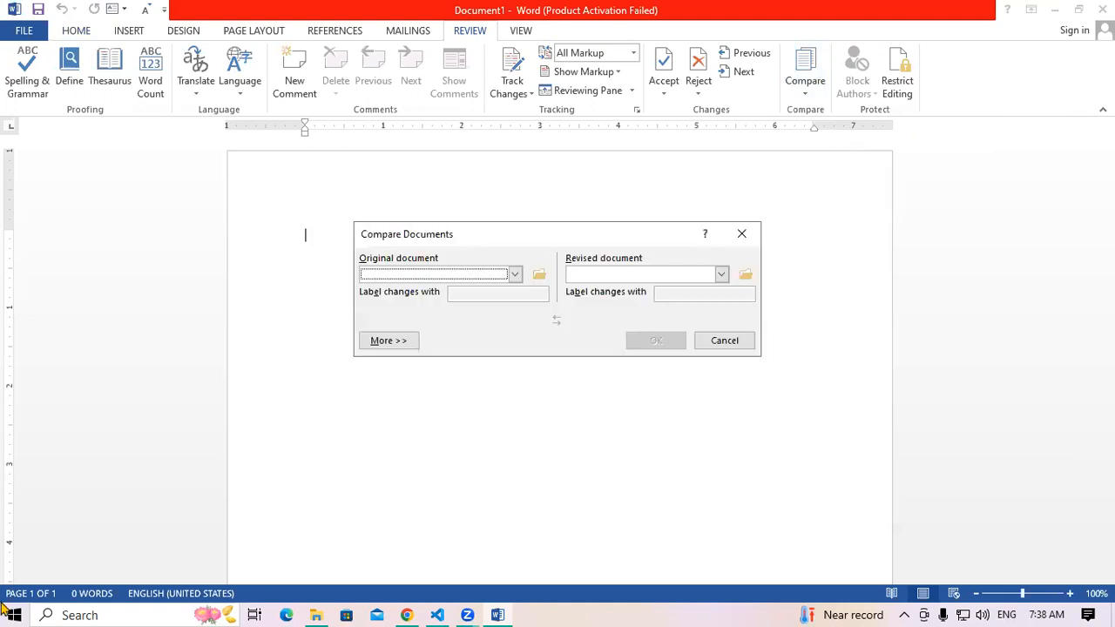
pyautogui.click(542, 275)
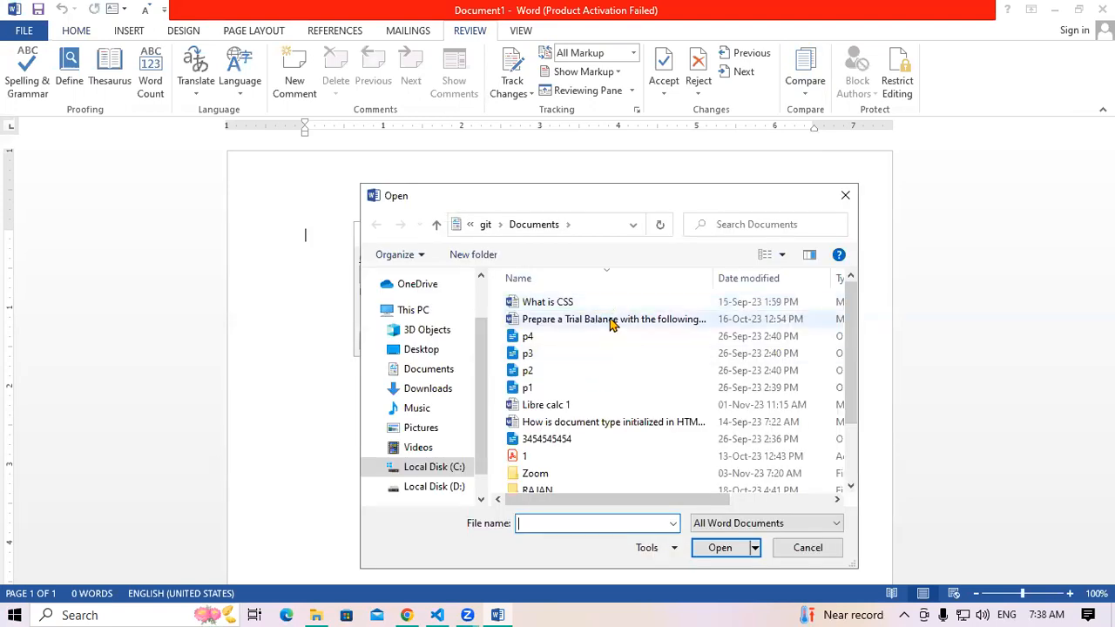
pyautogui.click(612, 323)
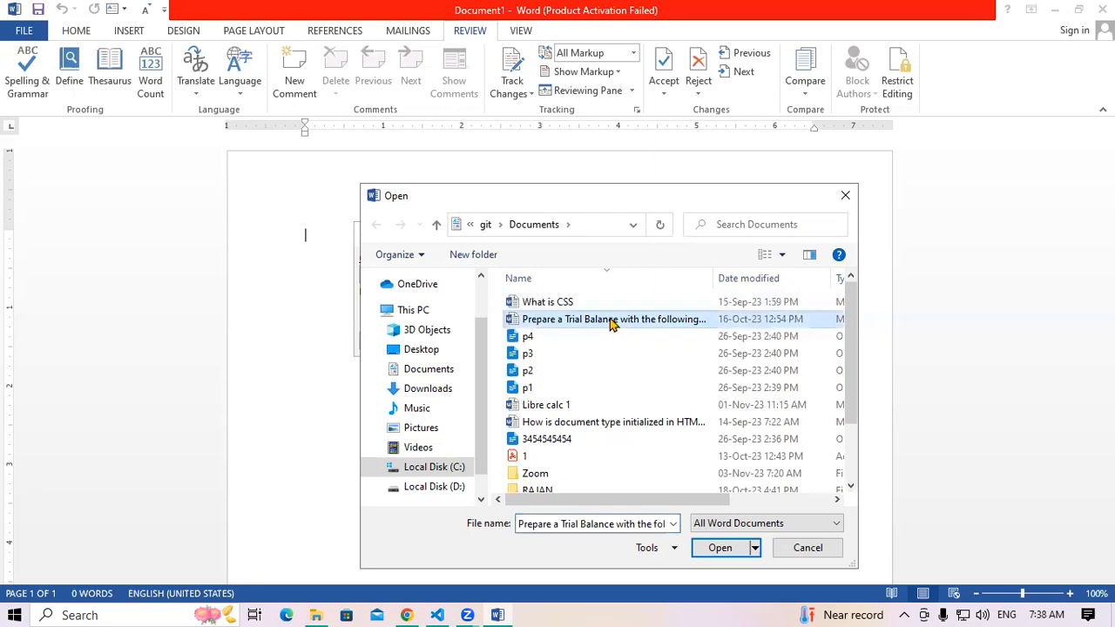
pyautogui.click(720, 549)
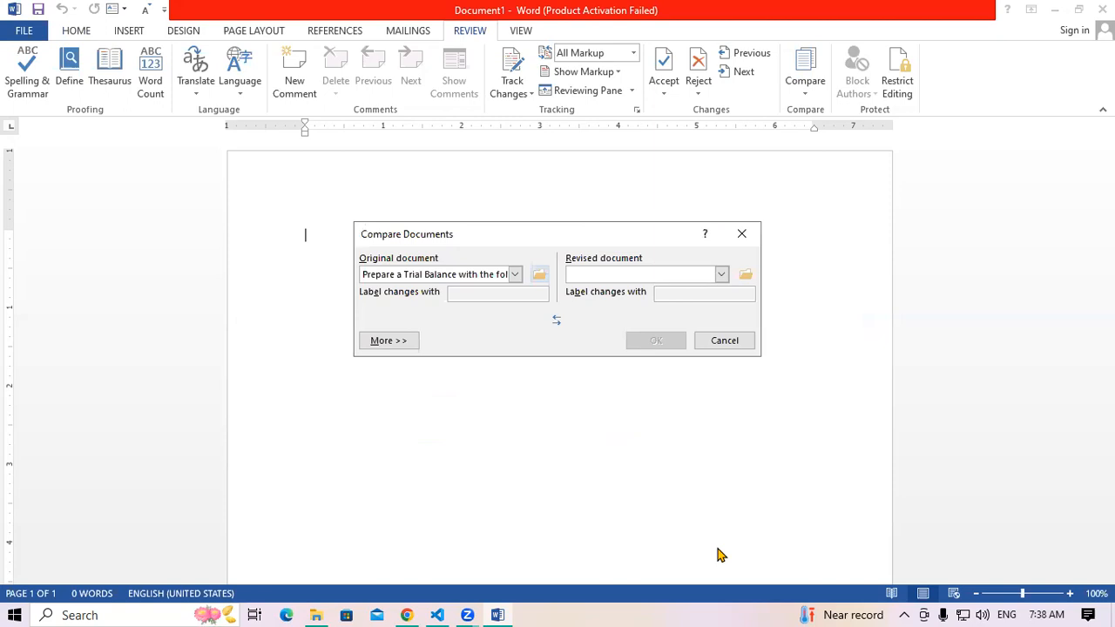
# Choose the HTML5 questions file from Documents as the revised document and run the comparison
pyautogui.click(747, 276)
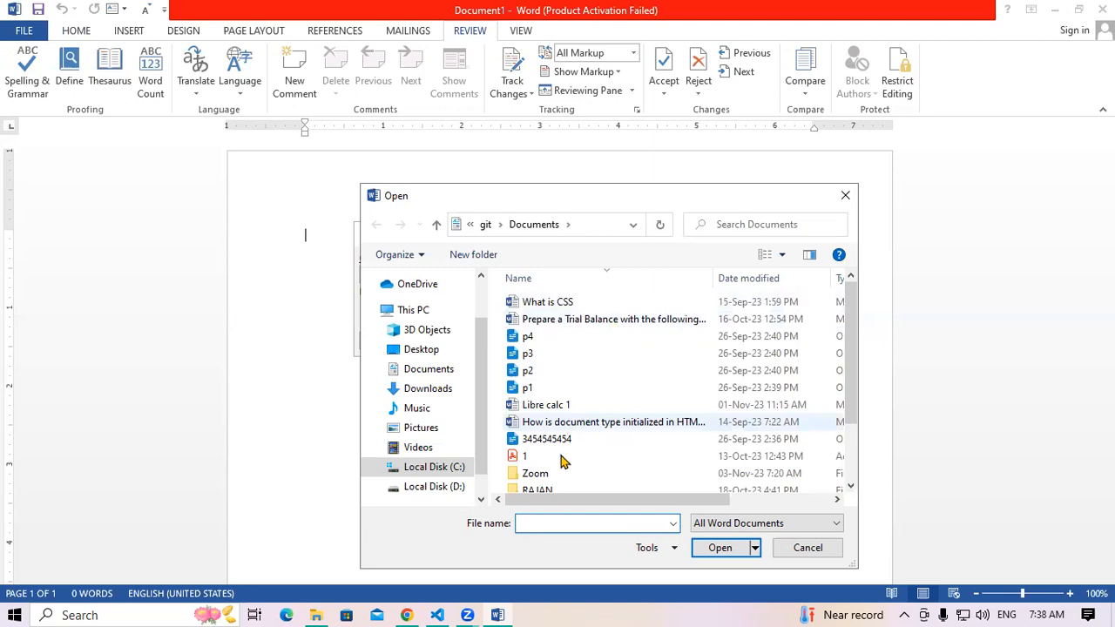
pyautogui.scroll(-2, 566, 457)
pyautogui.scroll(1, 574, 445)
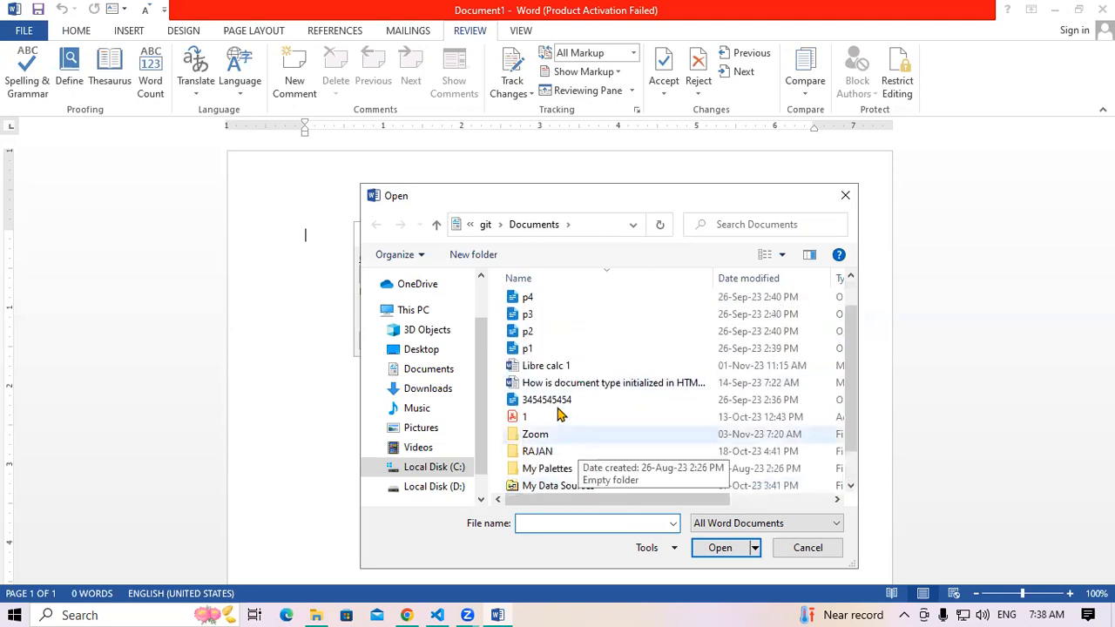
pyautogui.scroll(1, 522, 384)
pyautogui.click(444, 378)
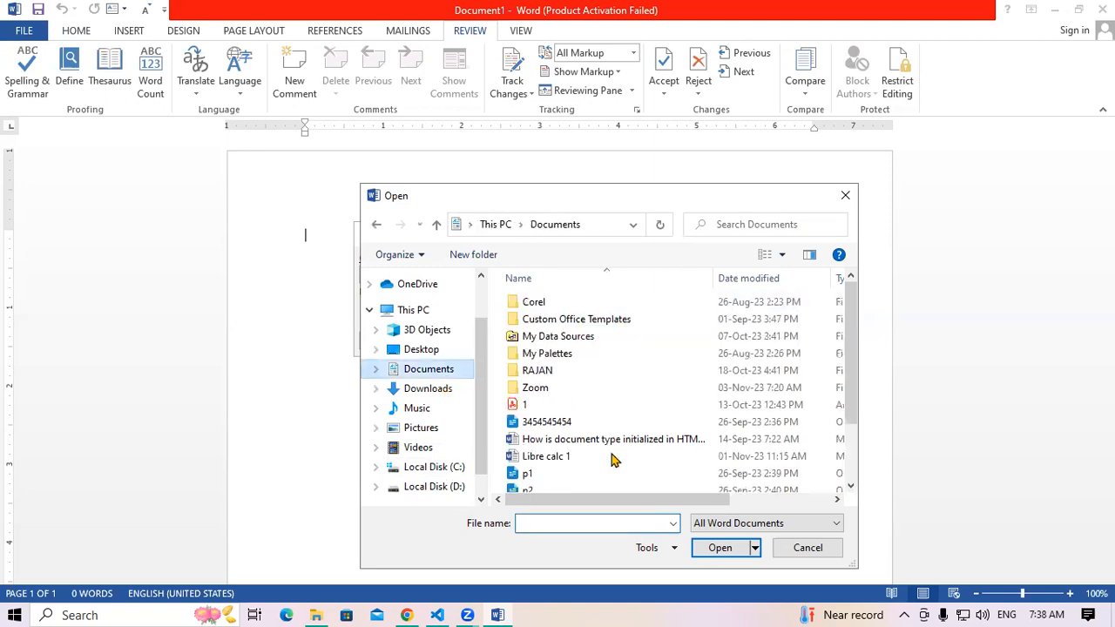
pyautogui.moveTo(856, 405); pyautogui.dragTo(860, 453)
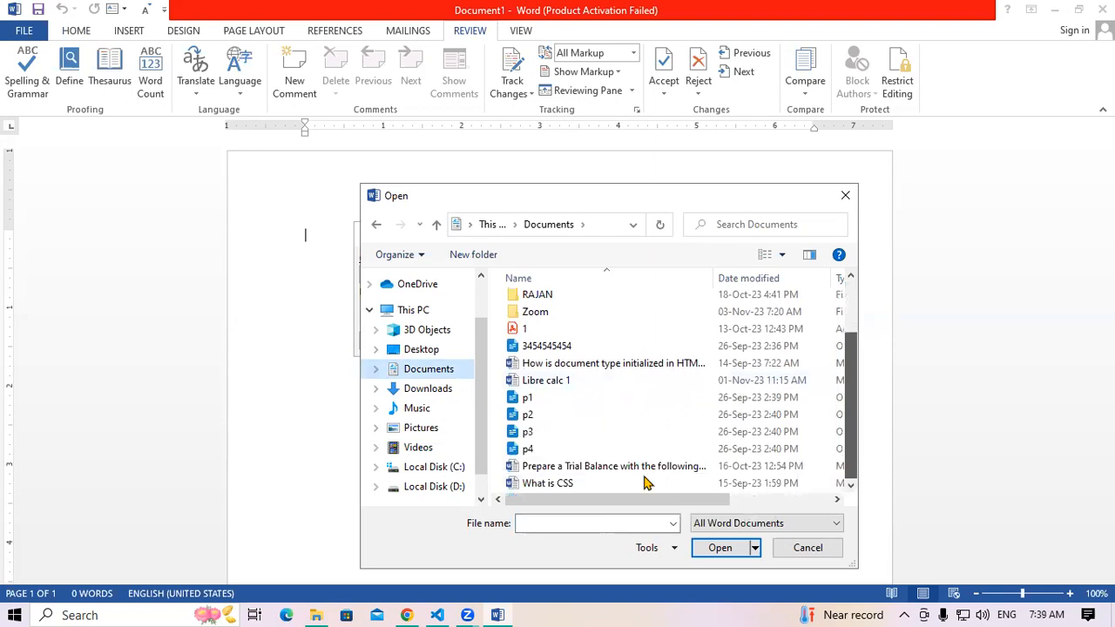
pyautogui.click(452, 428)
pyautogui.click(434, 376)
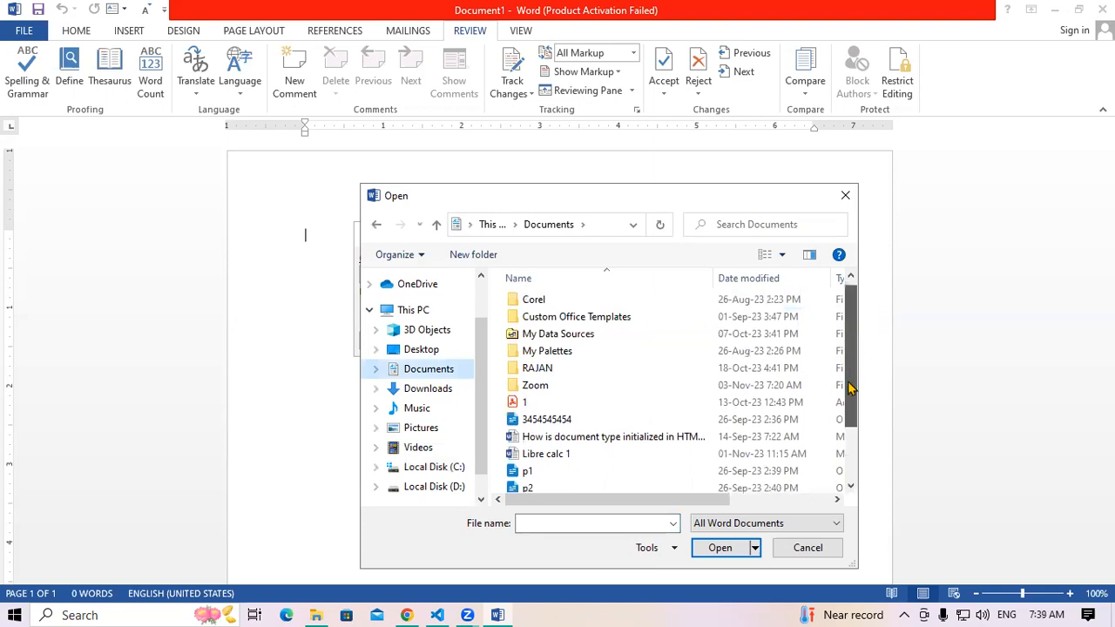
pyautogui.scroll(-3, 854, 382)
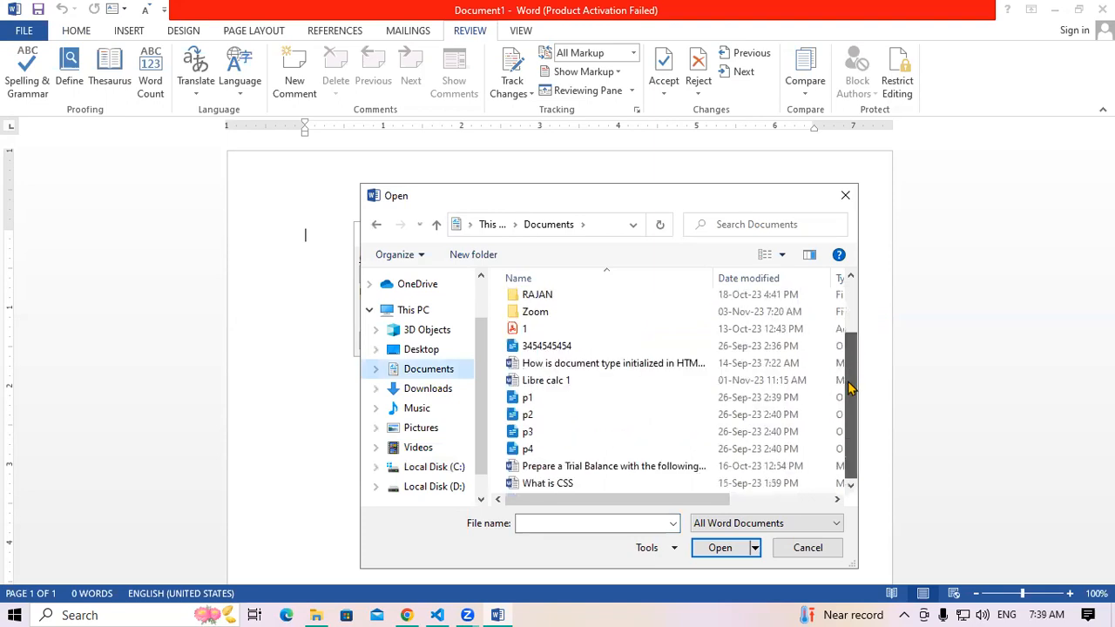
pyautogui.click(640, 370)
pyautogui.click(730, 548)
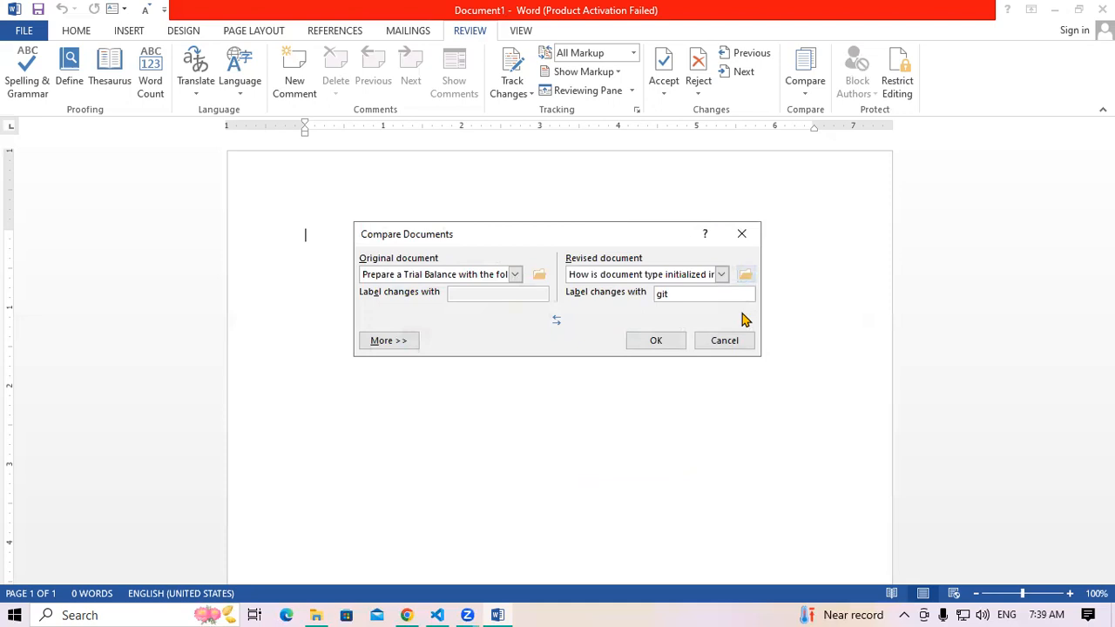
pyautogui.click(671, 340)
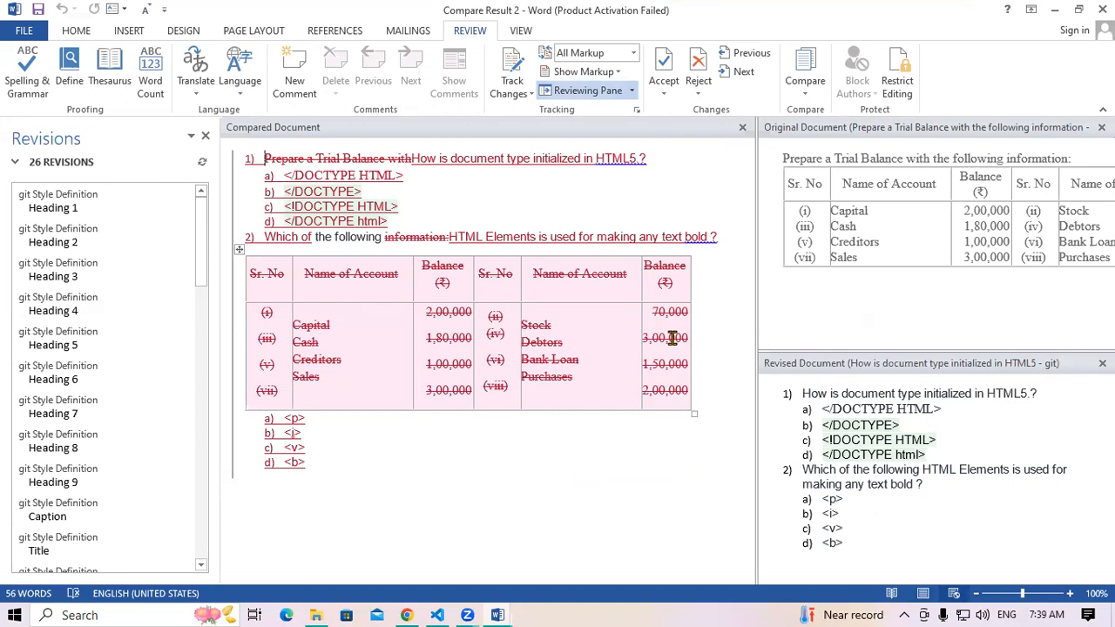
# Close the original-document pane and the Compare Result 2 window with Don't Save
pyautogui.doubleClick(614, 159)
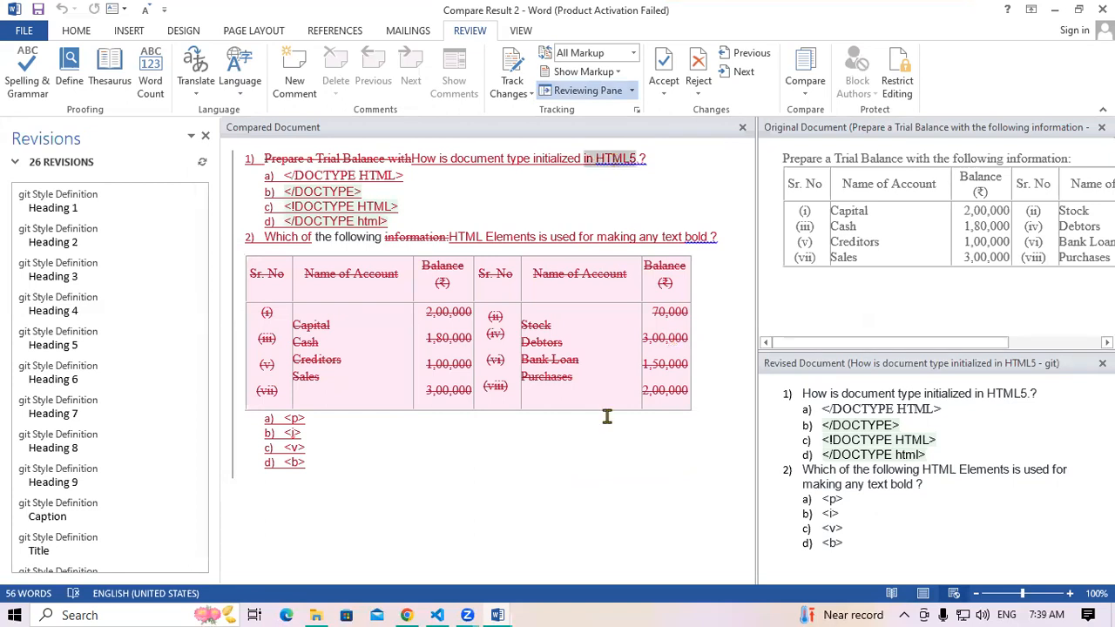
pyautogui.click(810, 442)
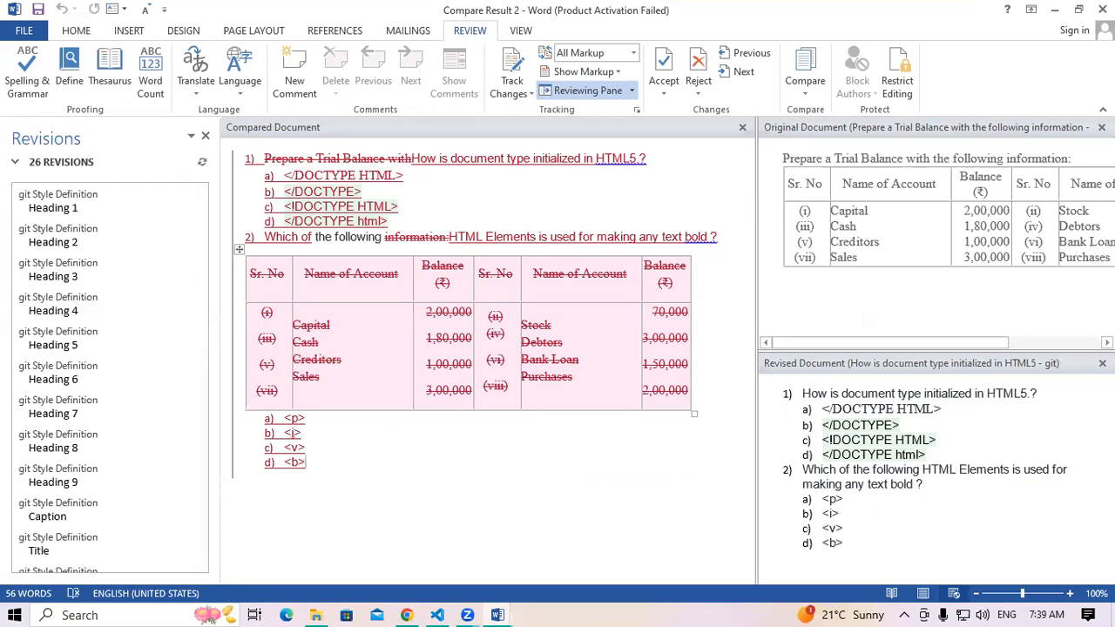
pyautogui.click(1102, 127)
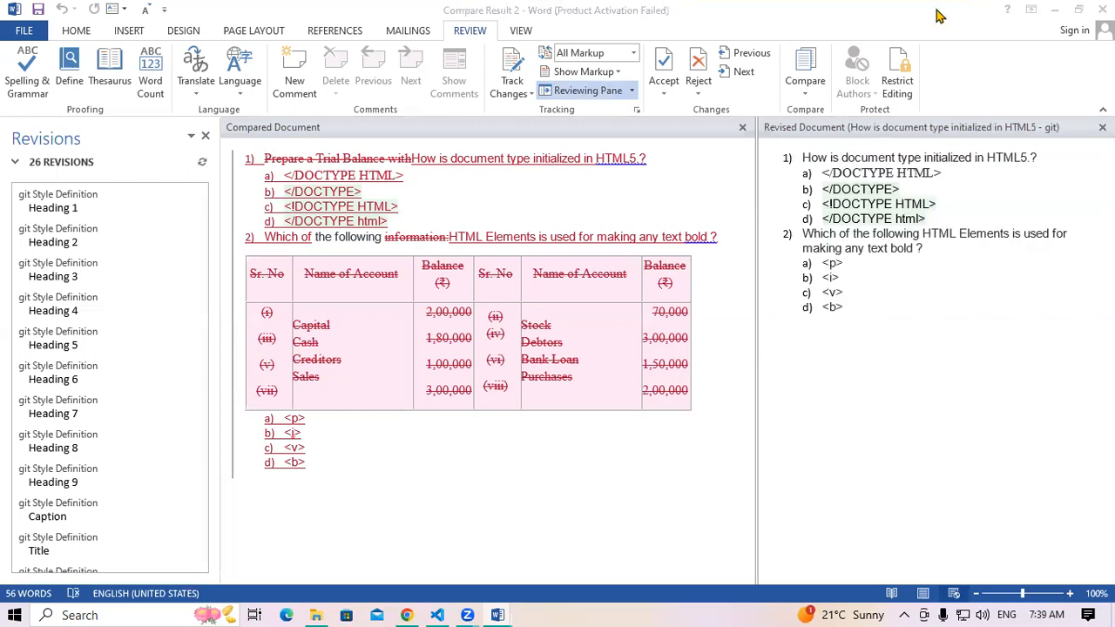
pyautogui.click(553, 339)
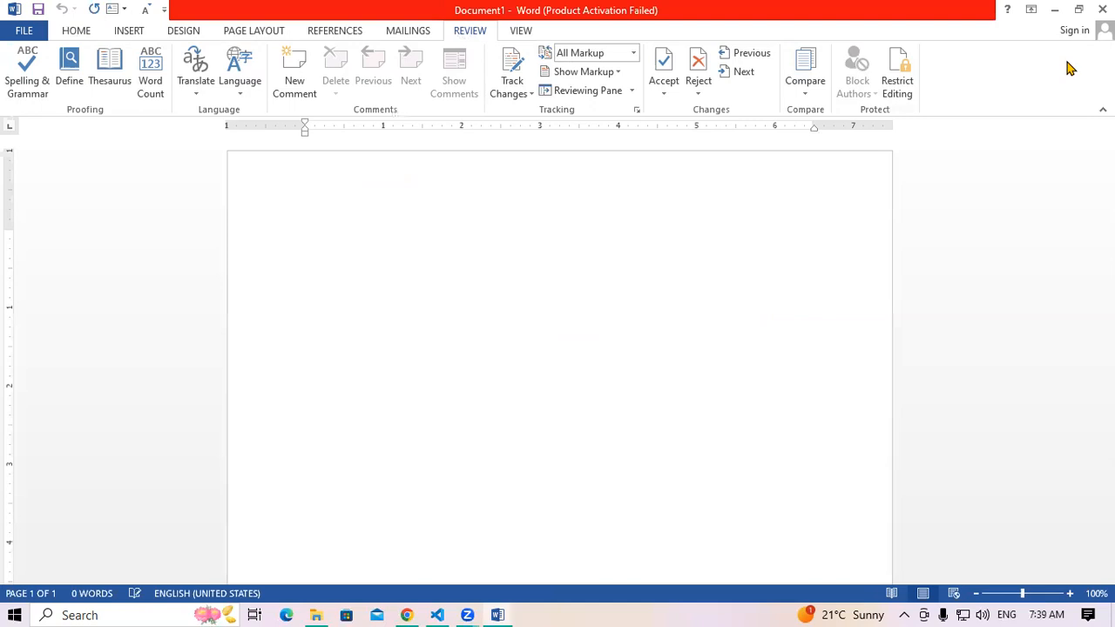
# Start a new comparison with the trial balance file as the original document
pyautogui.click(817, 93)
pyautogui.click(831, 131)
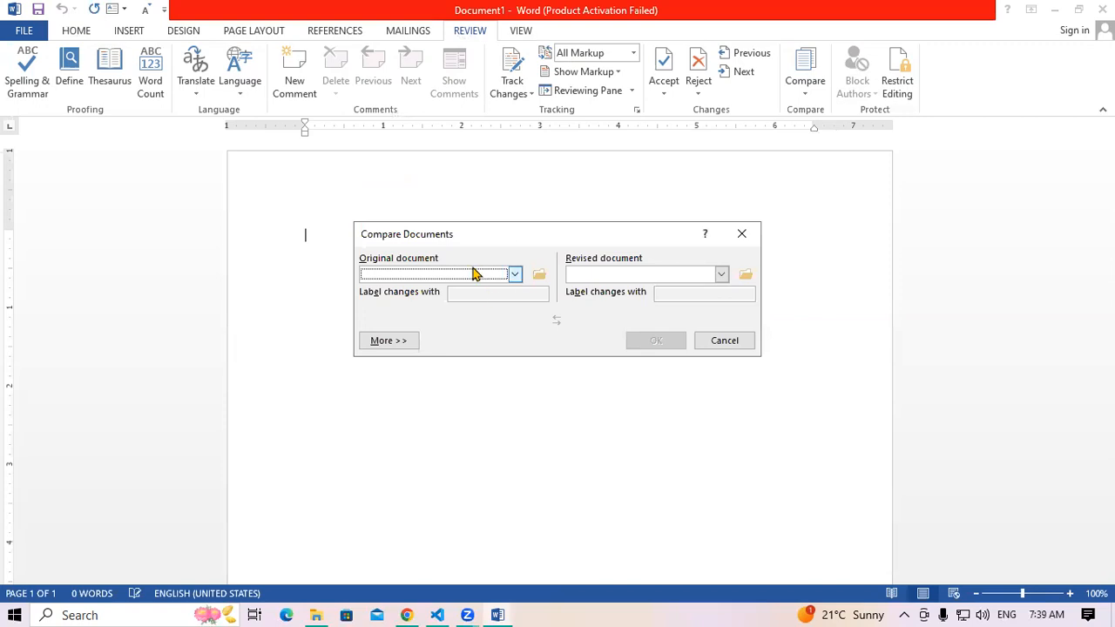
pyautogui.click(539, 275)
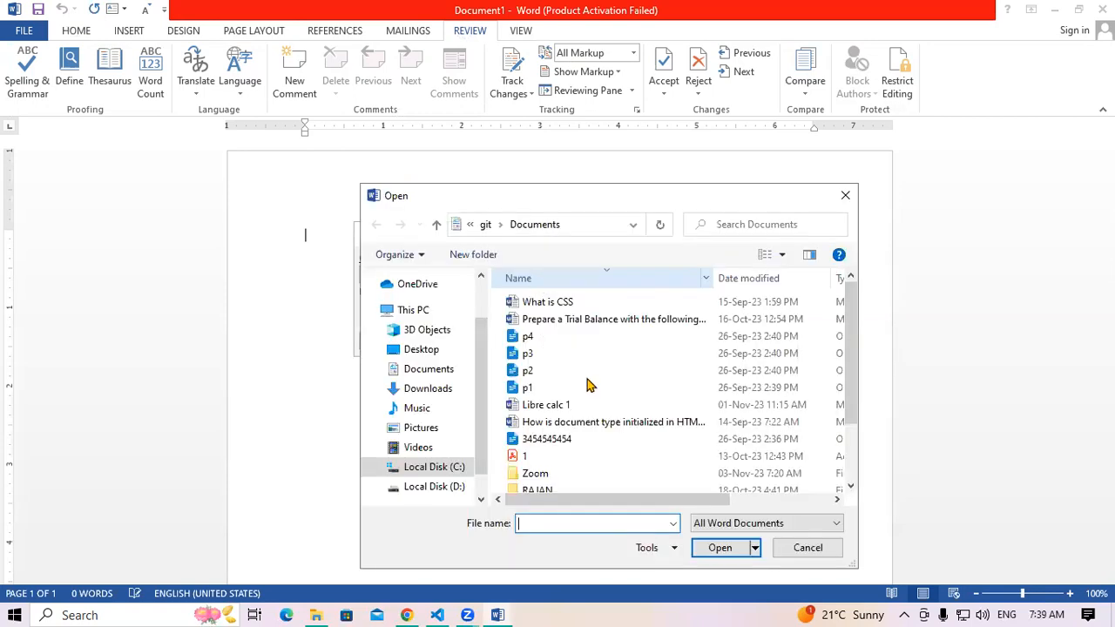
pyautogui.click(634, 320)
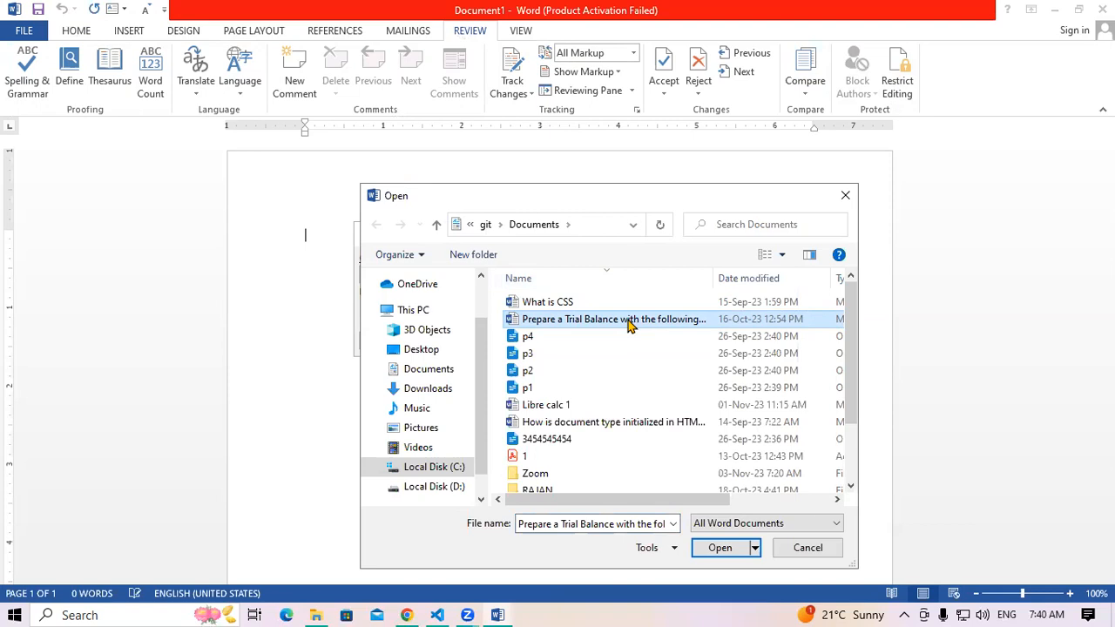
pyautogui.click(716, 549)
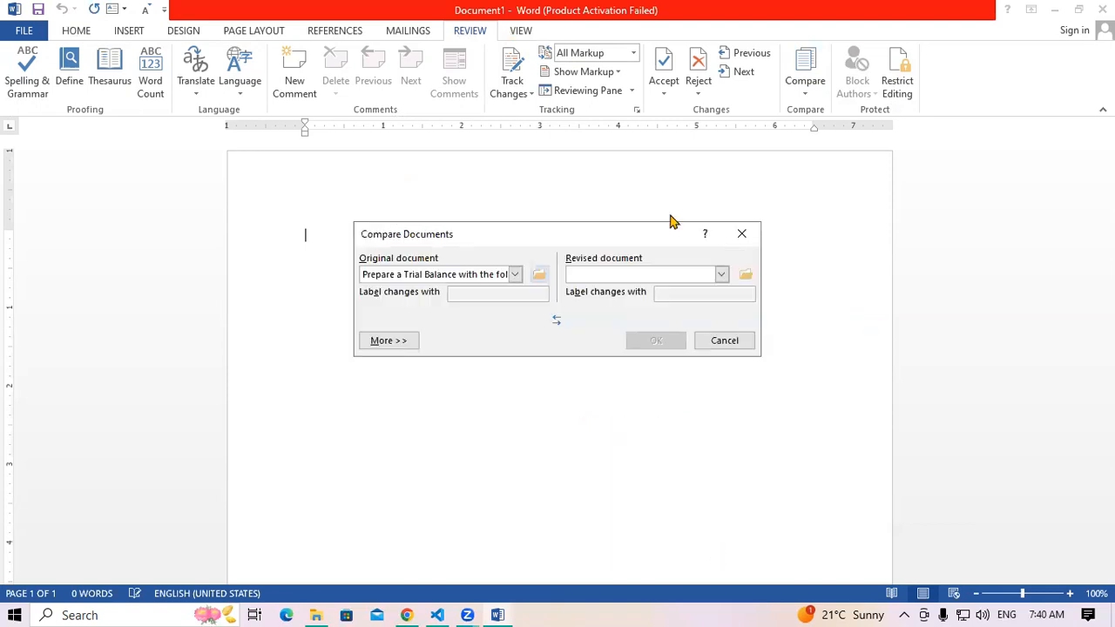
# Compare against the HTML5 questions file as revised, then close the result without saving
pyautogui.click(746, 275)
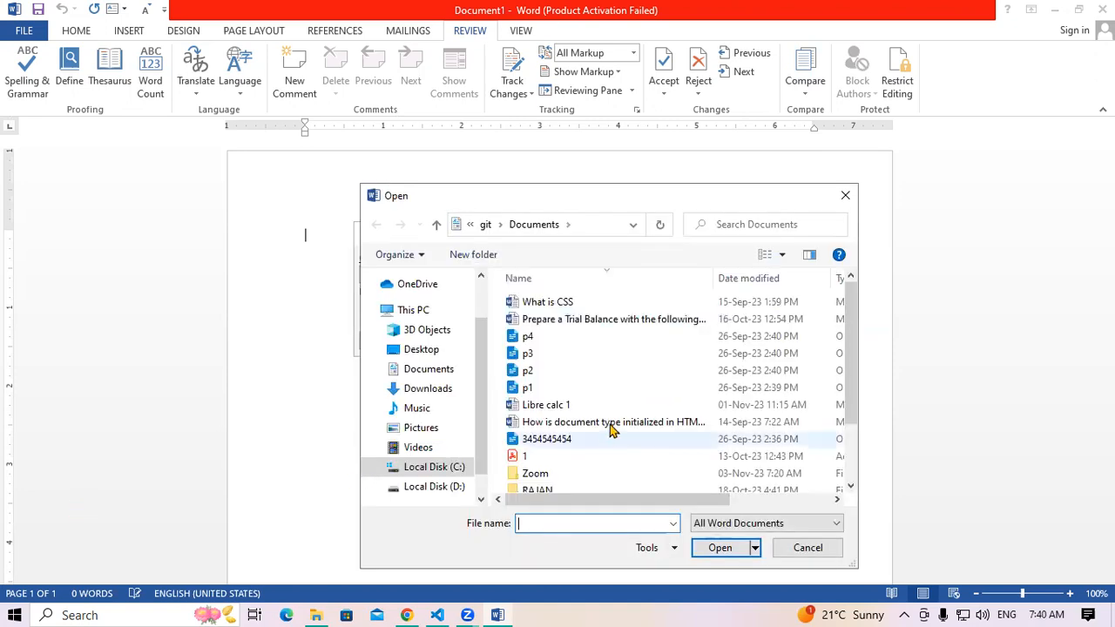
pyautogui.click(612, 425)
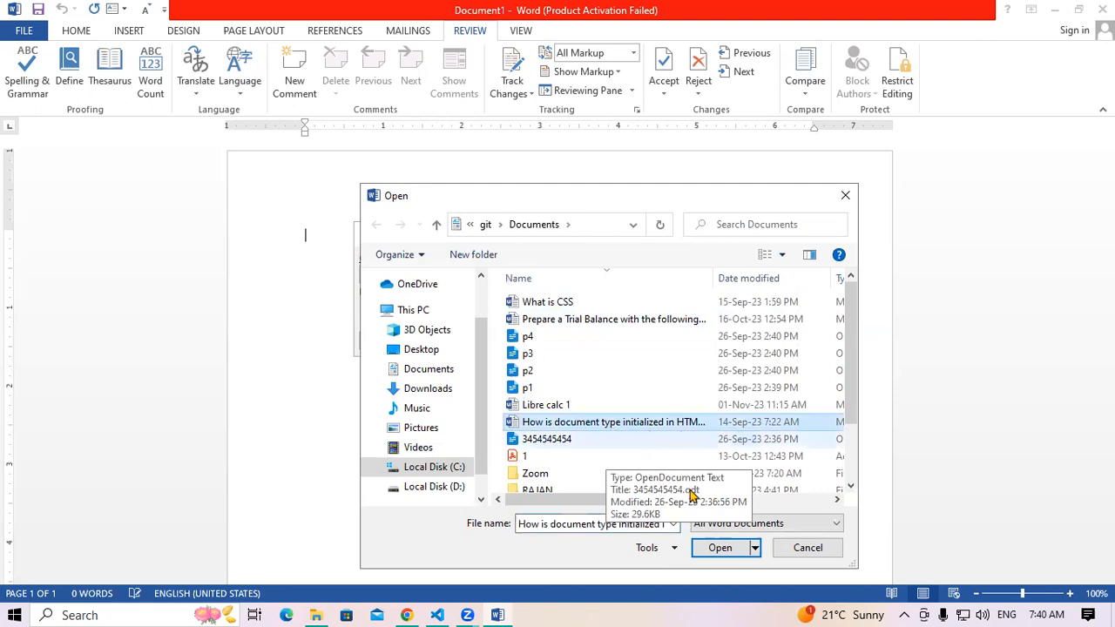
pyautogui.click(720, 548)
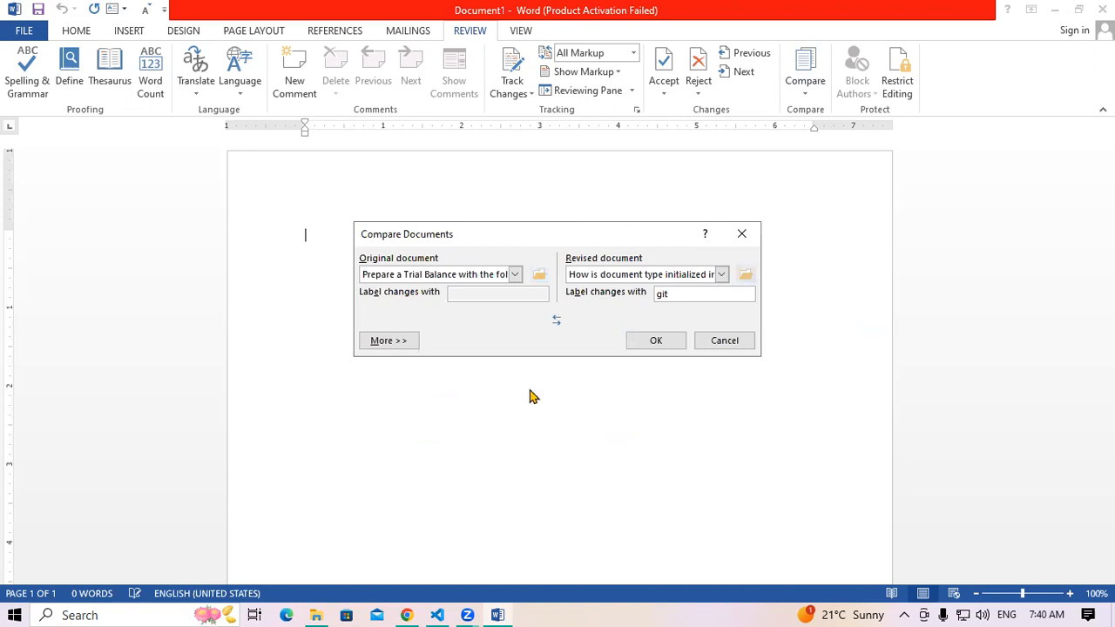
pyautogui.click(645, 344)
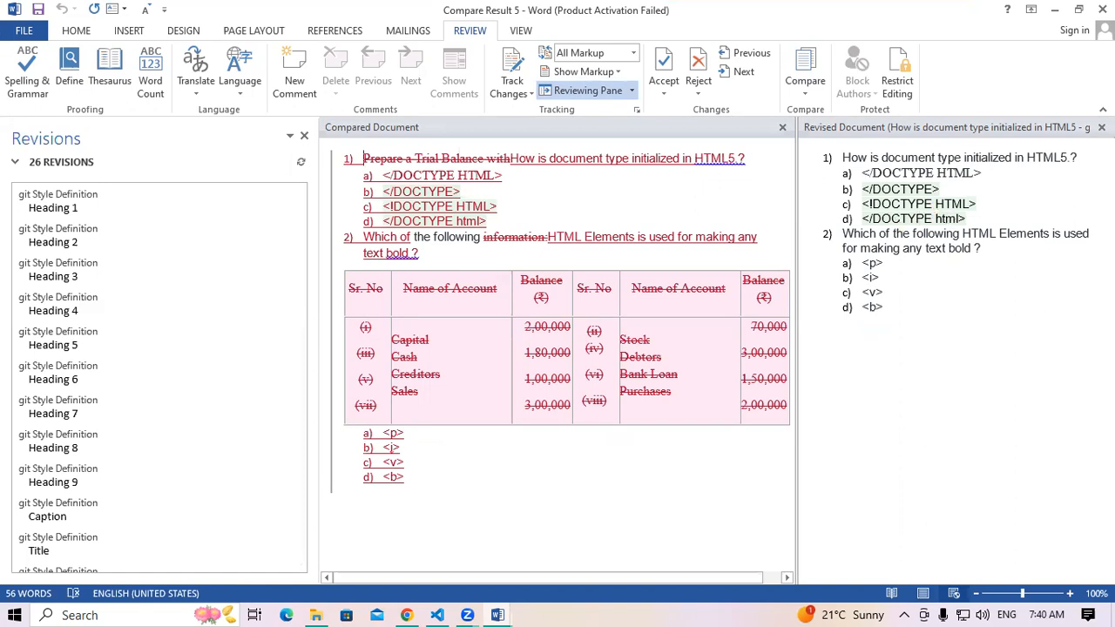
pyautogui.click(1102, 10)
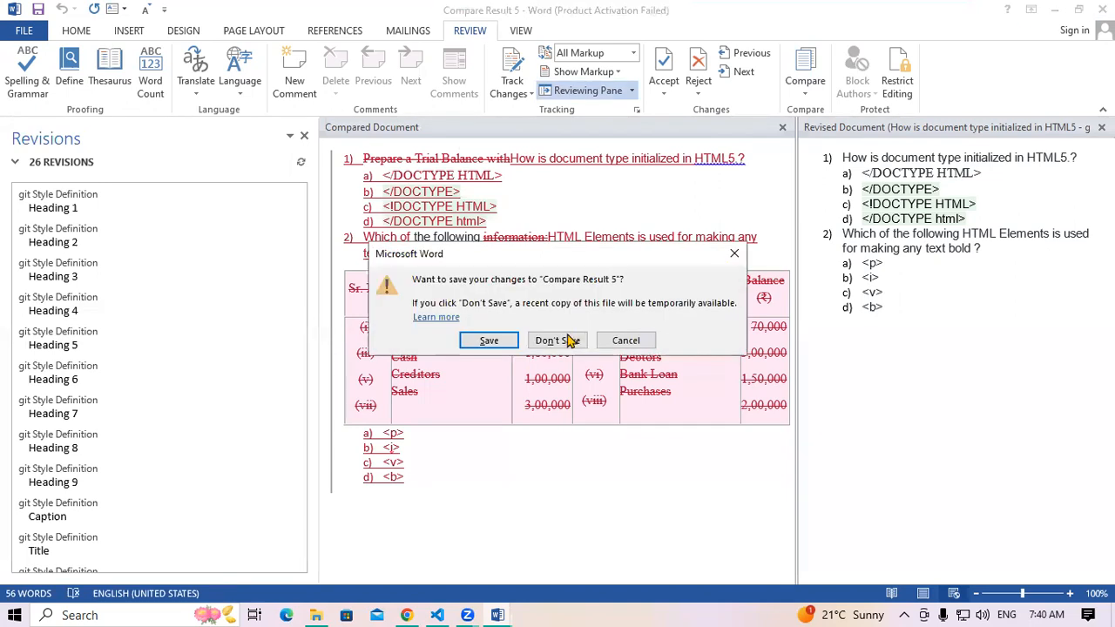
pyautogui.click(557, 340)
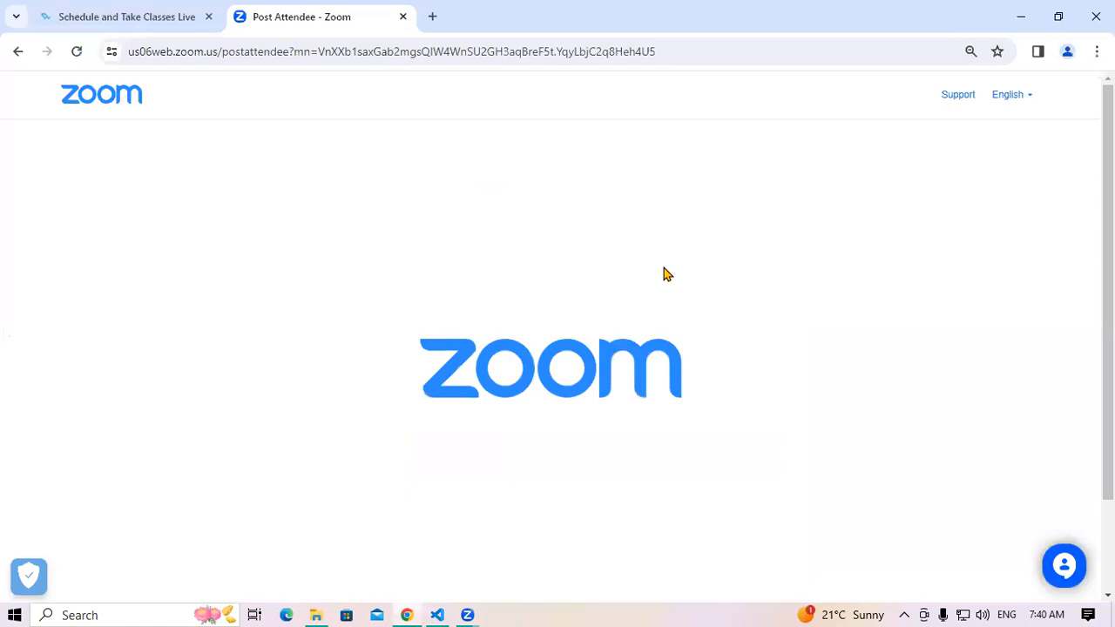
# Relaunch Word from the Run box, dismiss the startup prompts, open a blank document, and type =rand()
pyautogui.press('super+r')
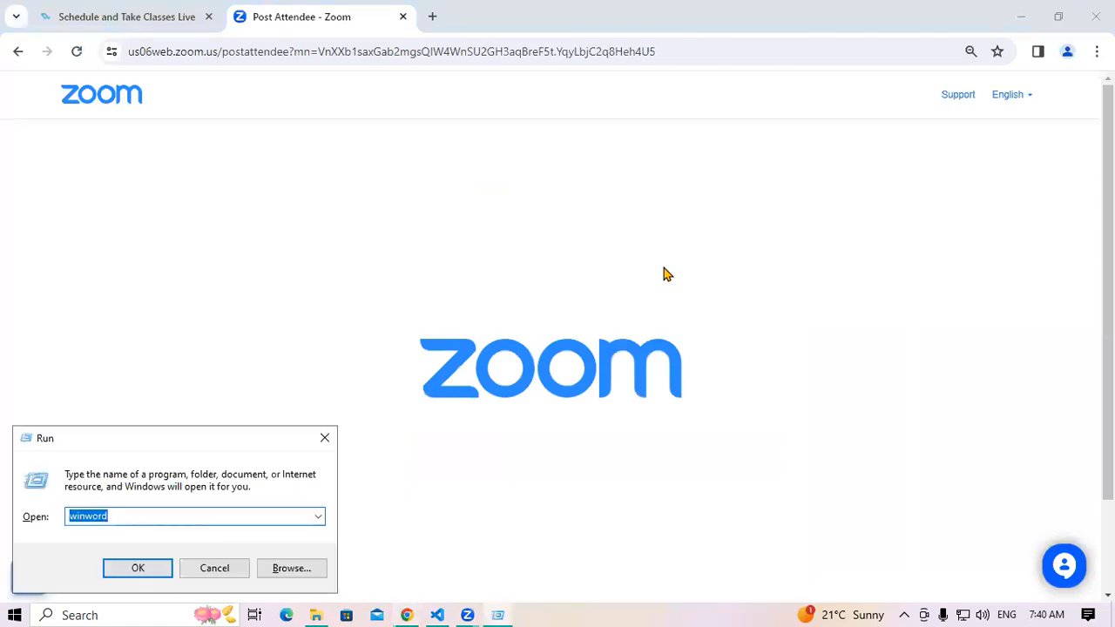
pyautogui.press('Return')
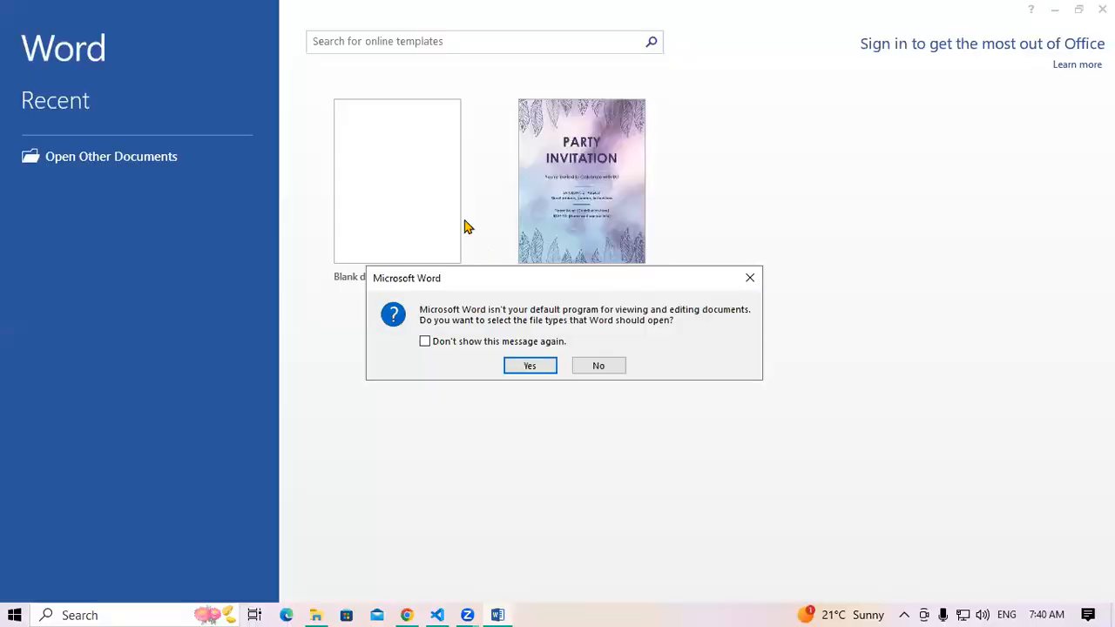
pyautogui.press('Escape')
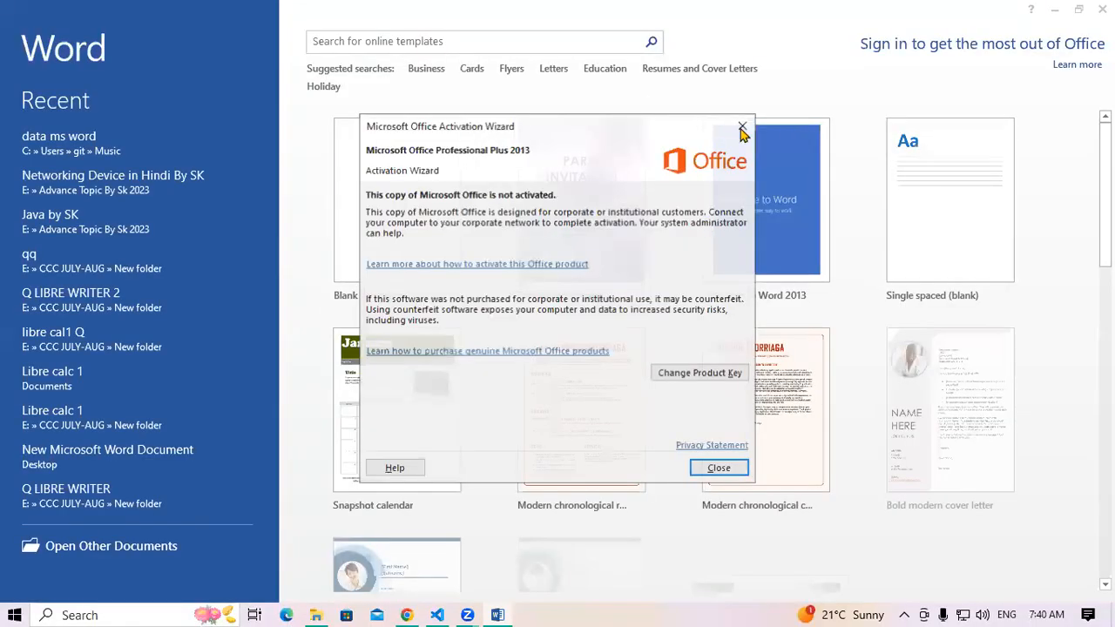
pyautogui.press('Escape')
pyautogui.click(413, 194)
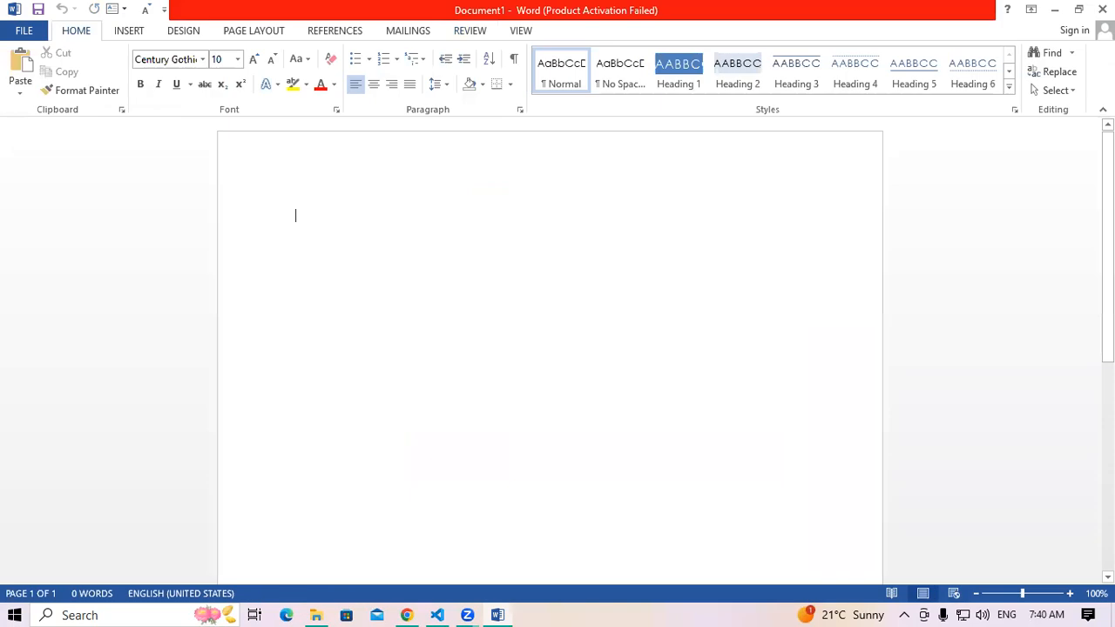
pyautogui.write('=rand()')
# Generate sample paragraphs, make them all 18 pt, bold, underlined and red, then open Save As
pyautogui.press('Return')
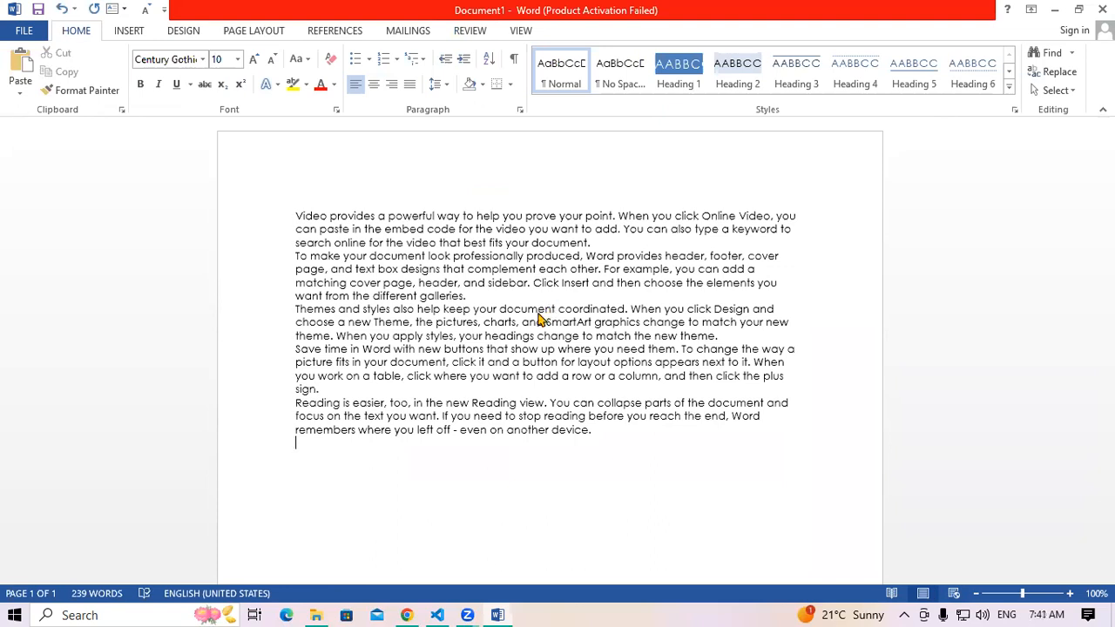
pyautogui.hotkey('ctrl', 'a')
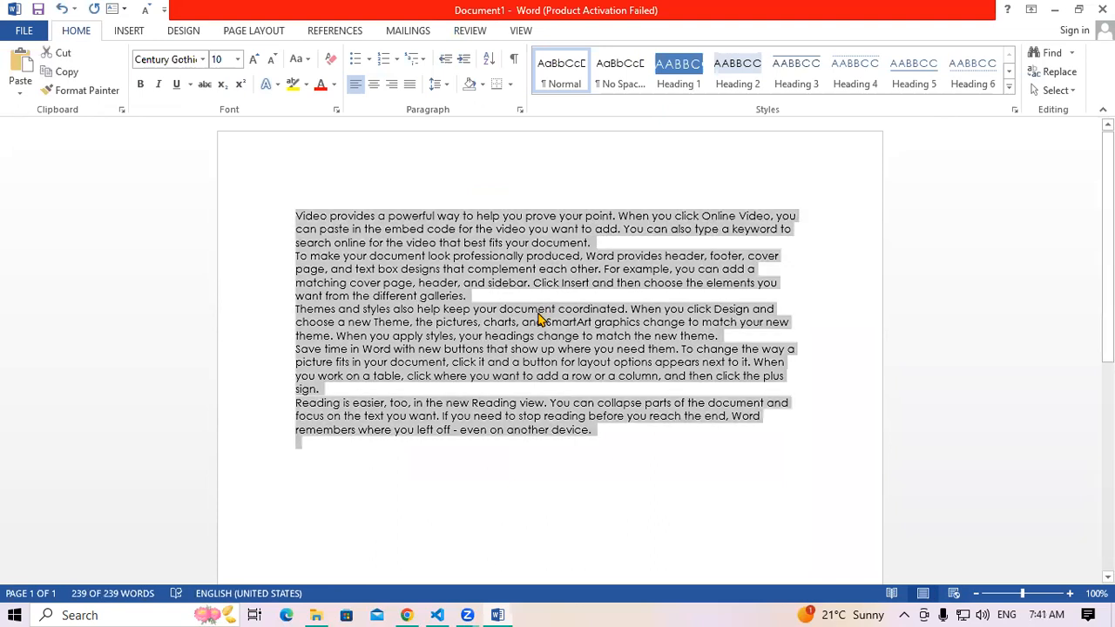
pyautogui.hotkey('ctrl', 'shift', '.')
pyautogui.hotkey('ctrl', 'shift', '.')
pyautogui.hotkey('ctrl', 'shift', '.')
pyautogui.hotkey('ctrl', 'shift', '.')
pyautogui.hotkey('ctrl', 'shift', '.')
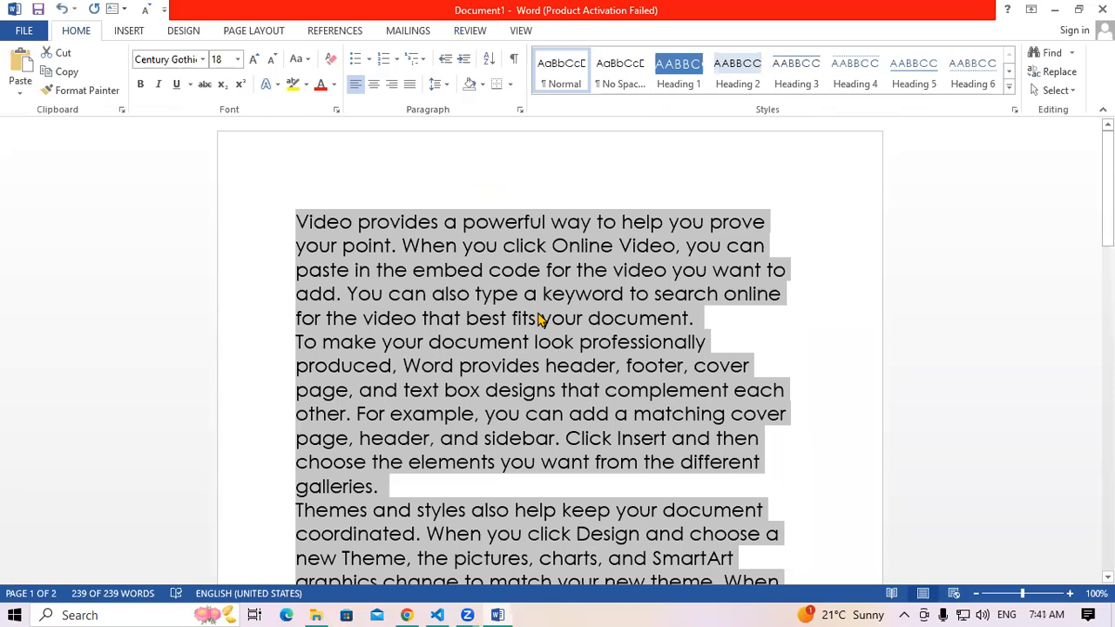
pyautogui.hotkey('ctrl', 'u')
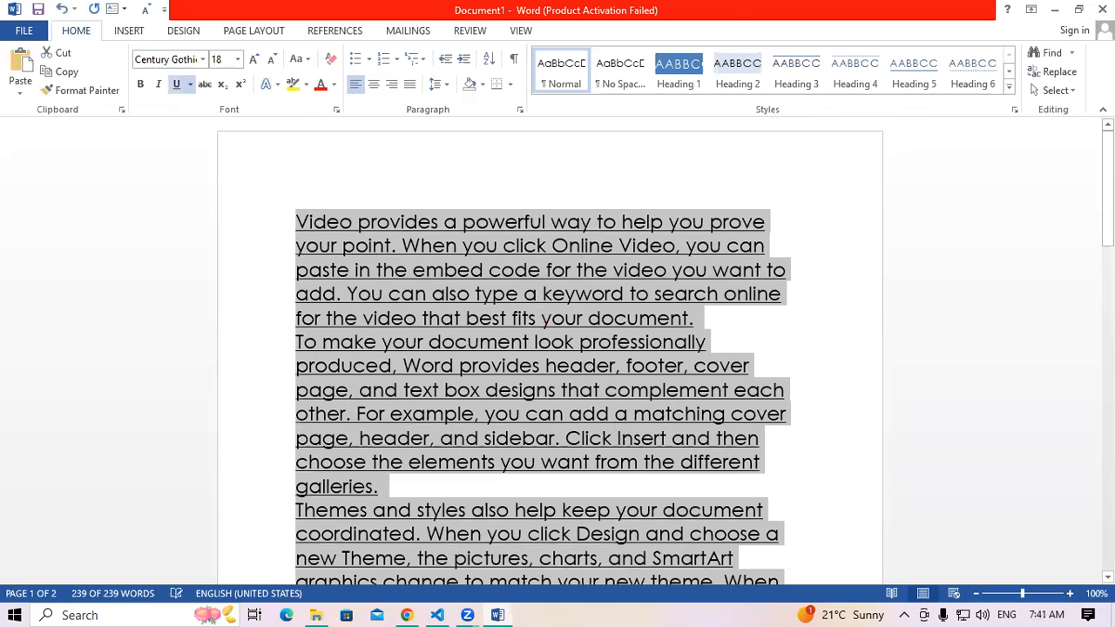
pyautogui.click(319, 91)
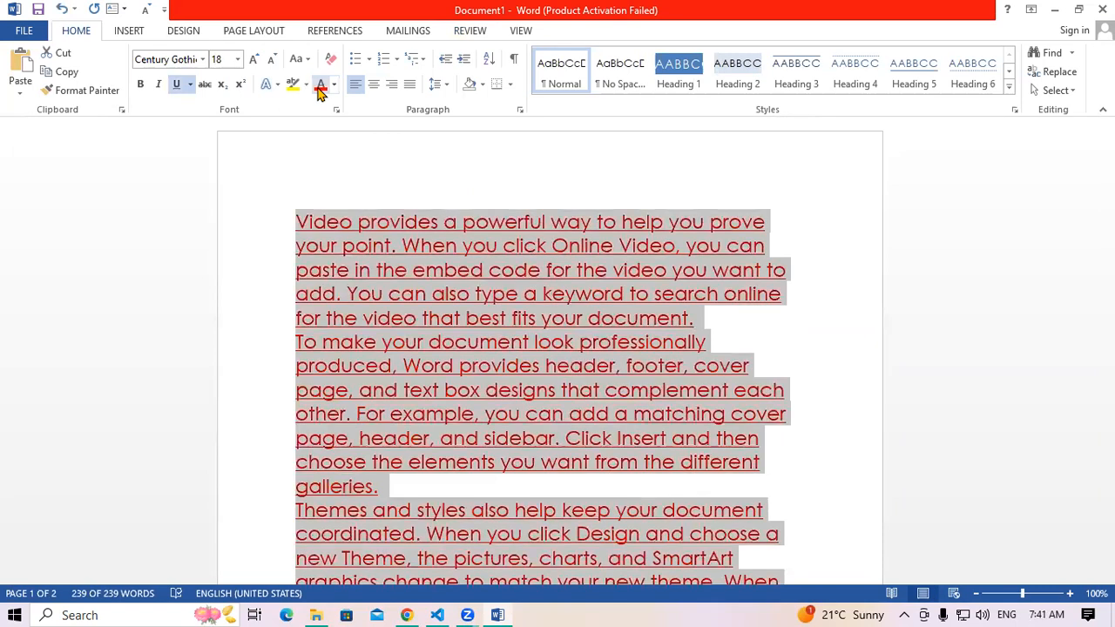
pyautogui.click(142, 86)
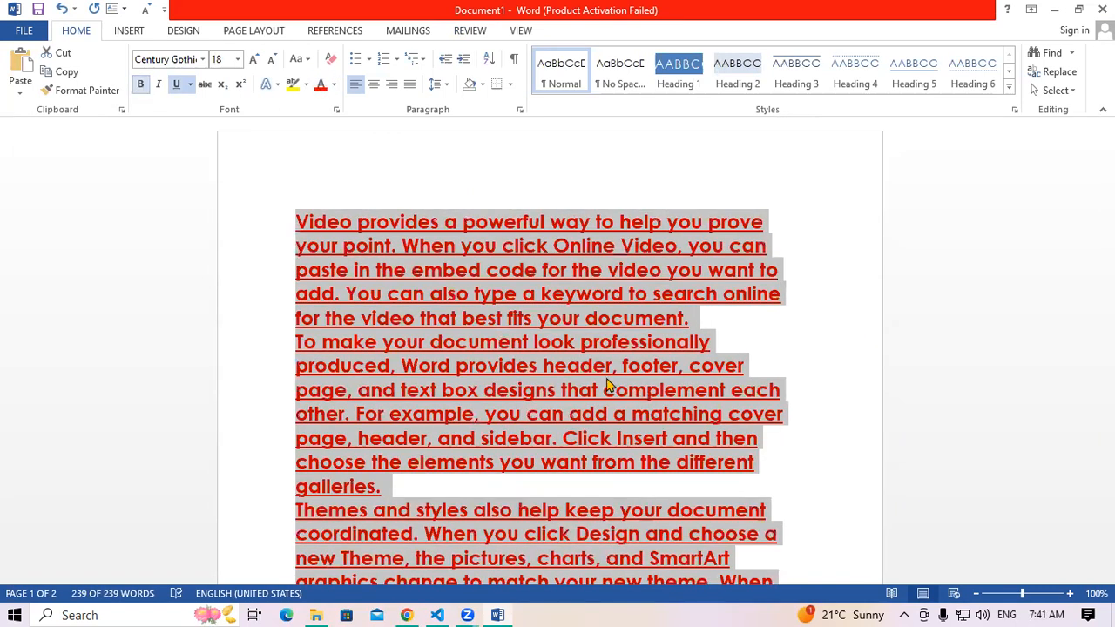
pyautogui.click(25, 36)
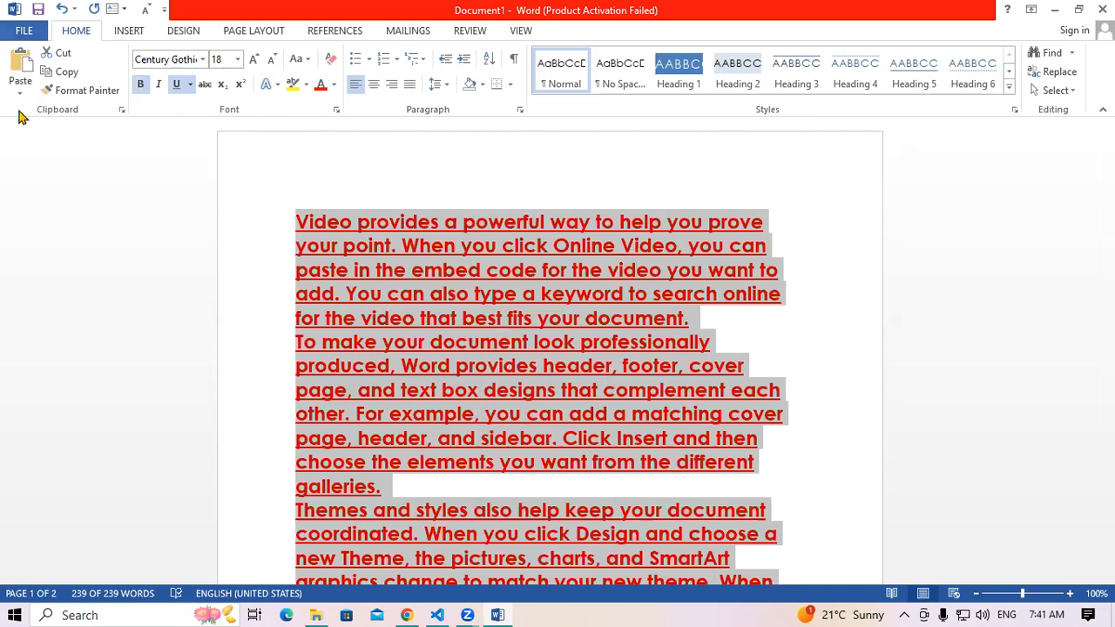
pyautogui.click(31, 164)
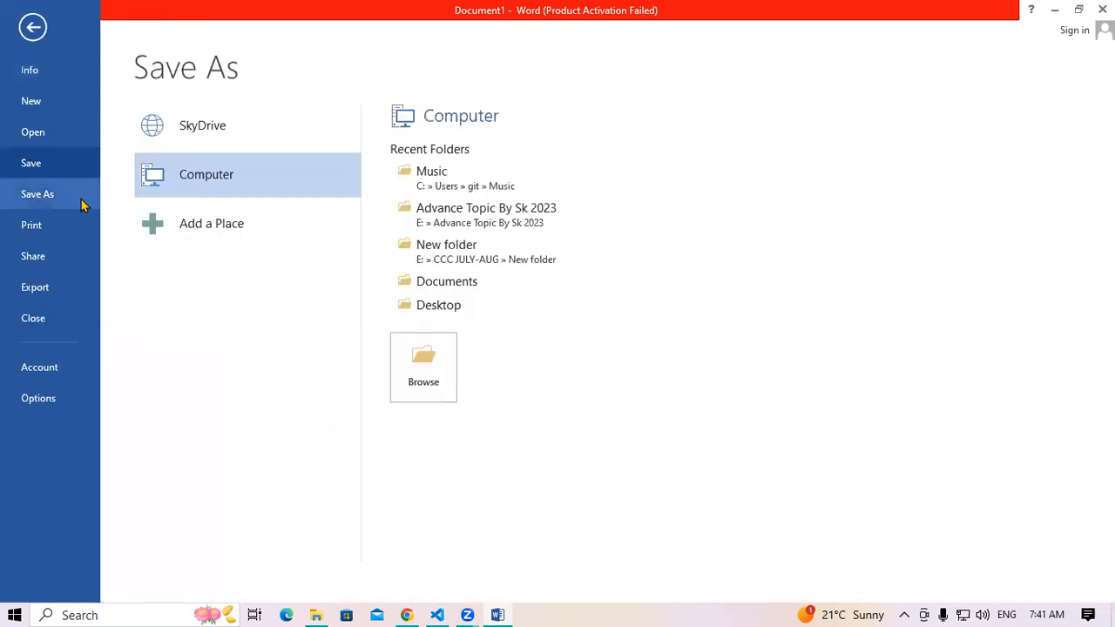
# Browse to the Desktop and save the file under the name 'document 1'
pyautogui.click(401, 357)
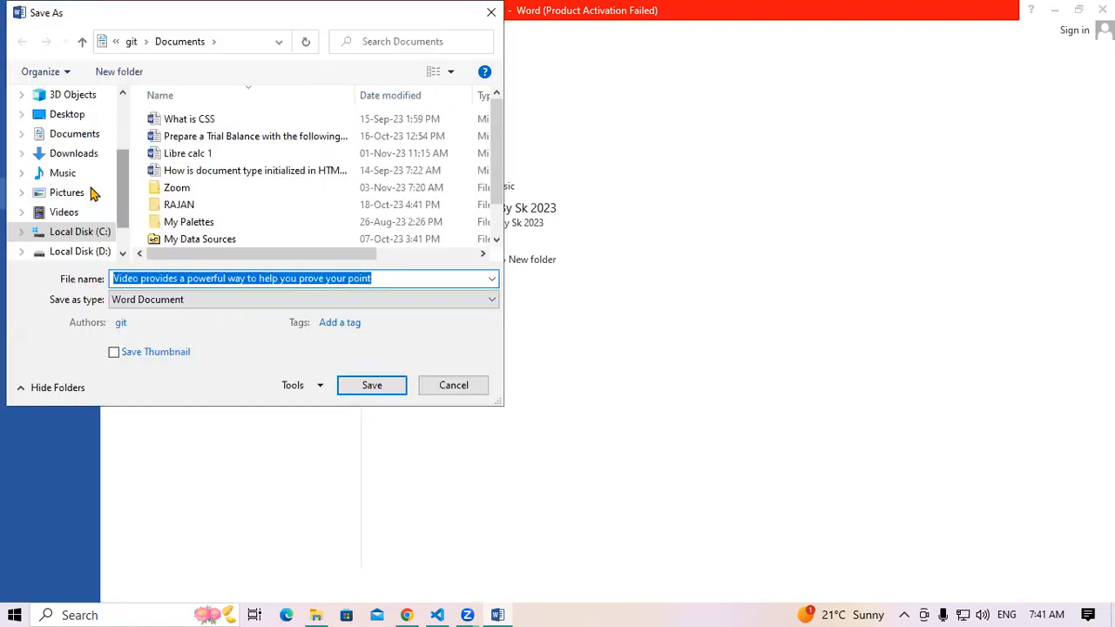
pyautogui.scroll(2, 70, 223)
pyautogui.click(66, 226)
pyautogui.click(393, 276)
pyautogui.hotkey('ctrl', 'a')
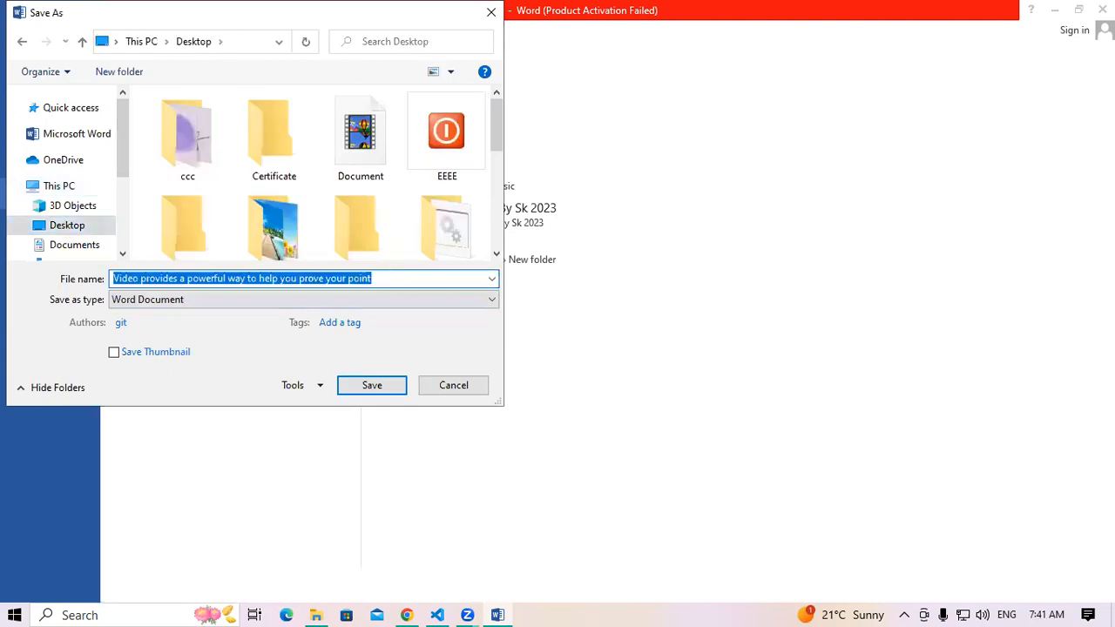
pyautogui.write('docum')
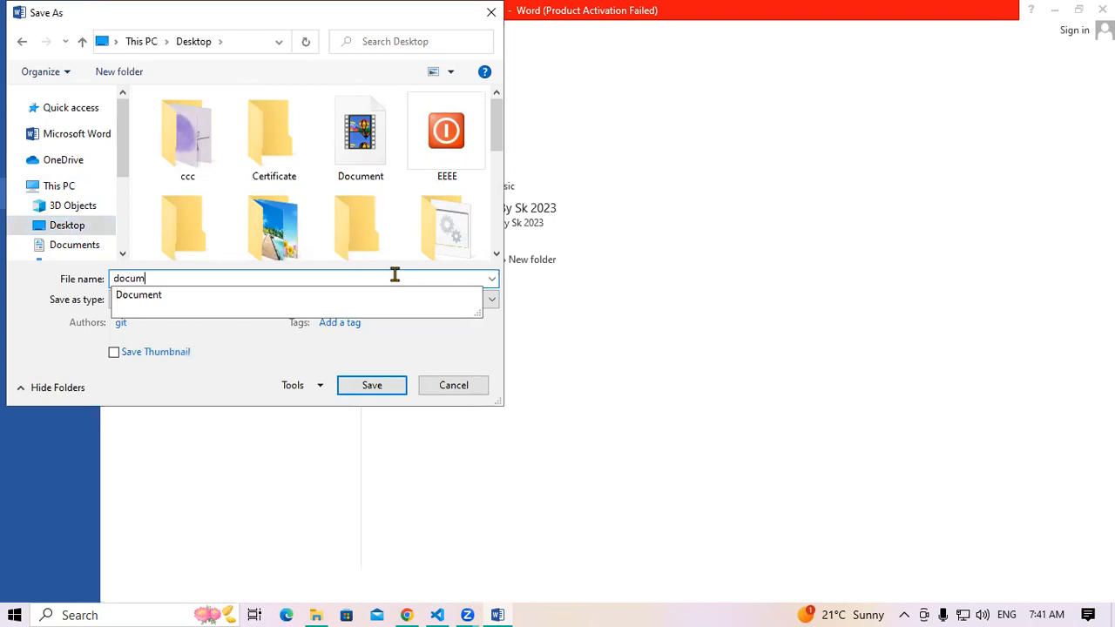
pyautogui.write('ent 1')
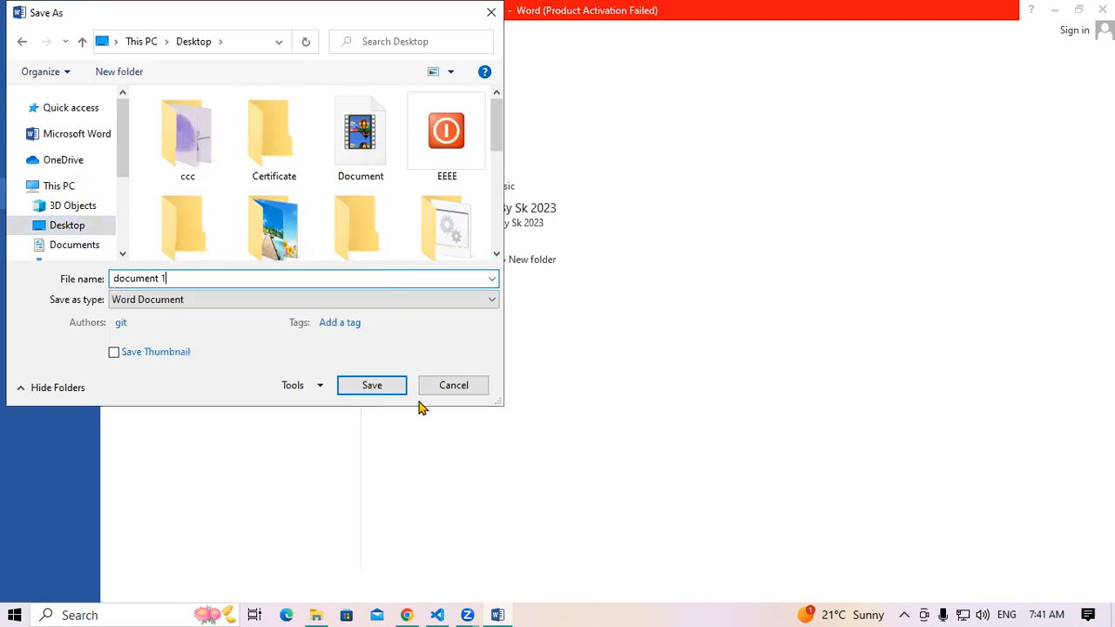
pyautogui.click(372, 385)
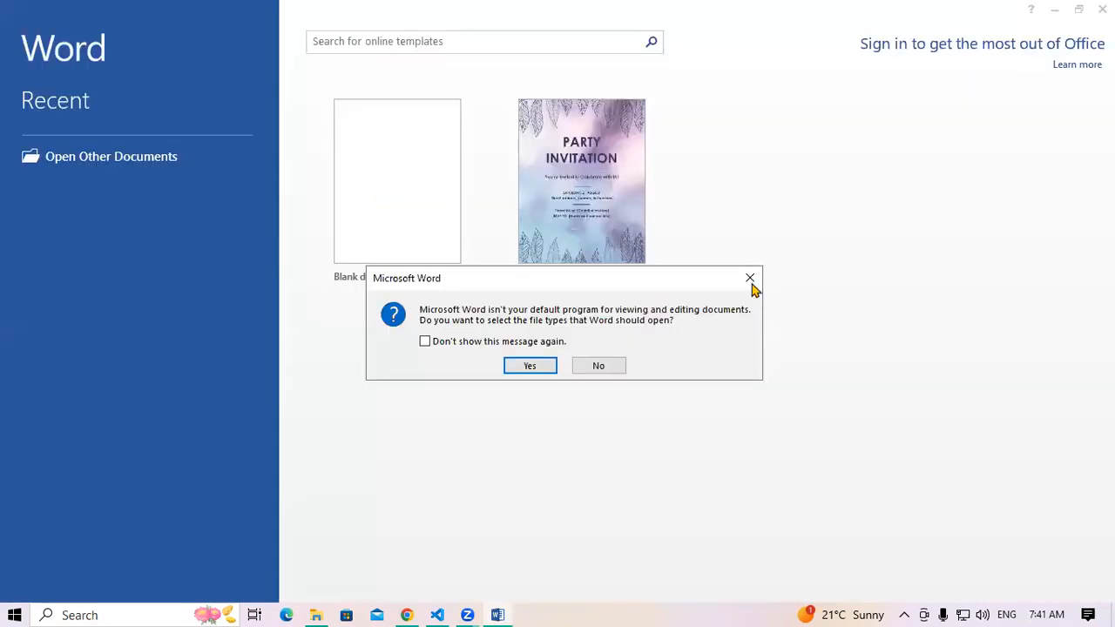
# Open a new blank document and generate sample paragraphs with =rand()
pyautogui.click(751, 281)
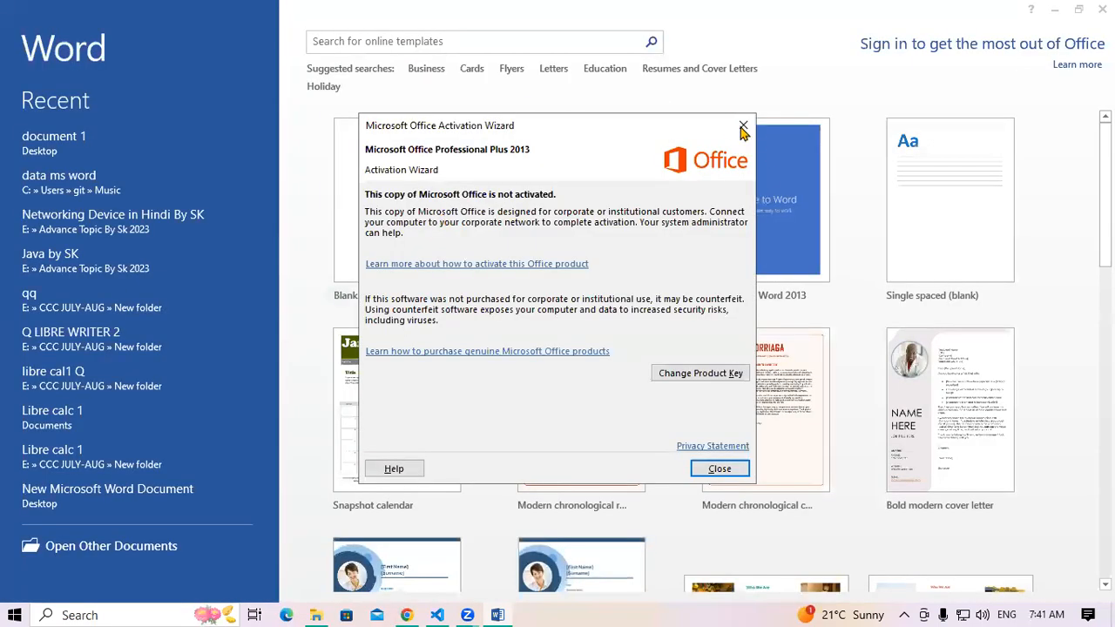
pyautogui.click(400, 201)
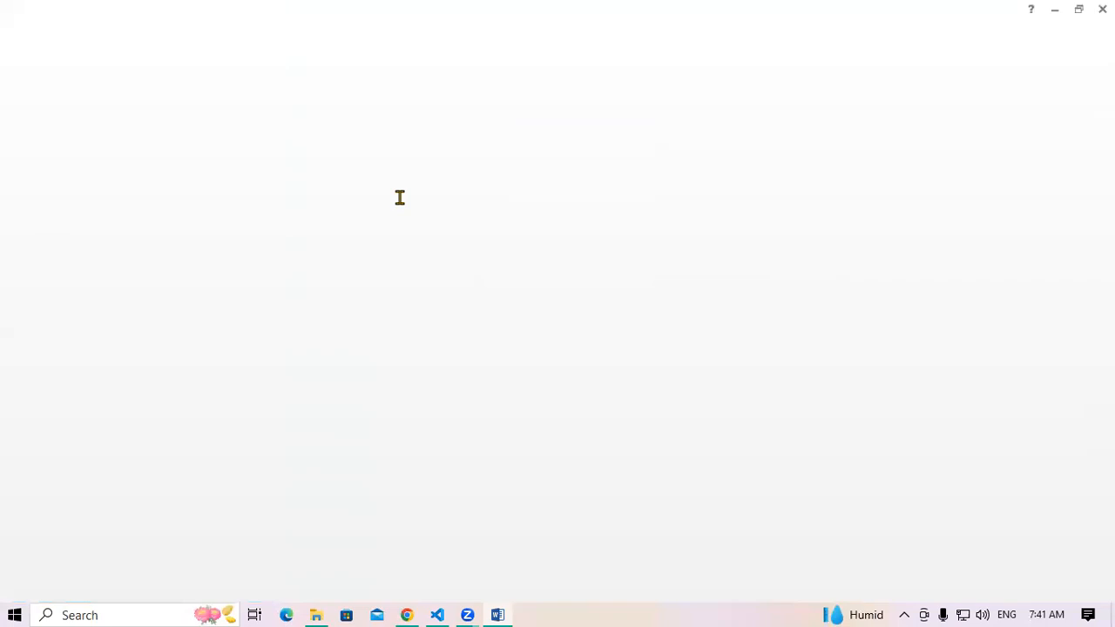
pyautogui.write('=rand()')
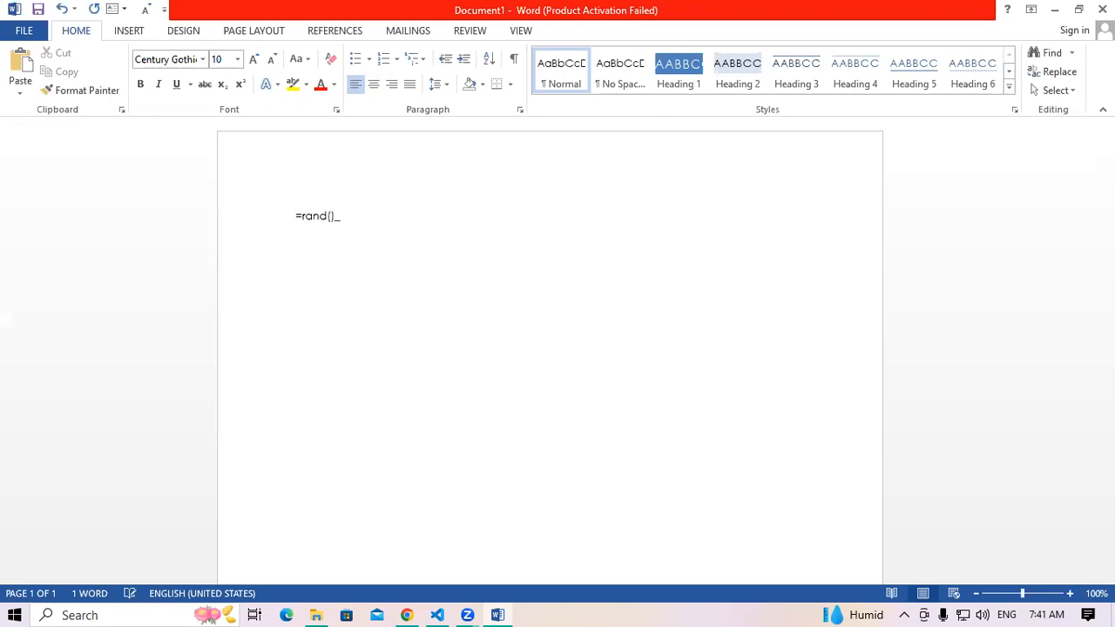
pyautogui.press('Return')
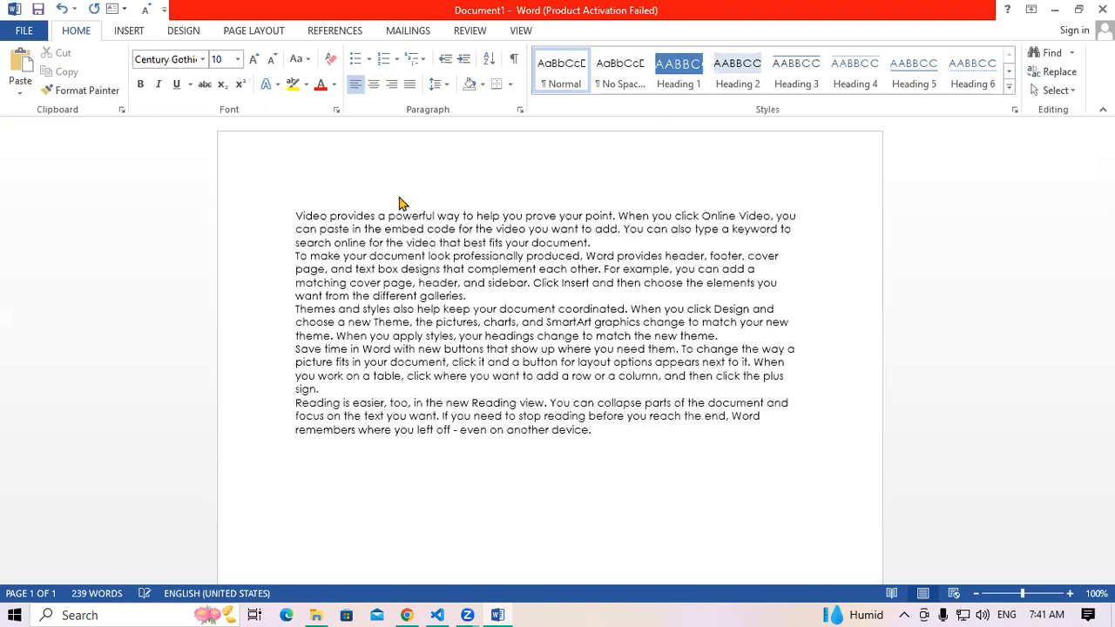
# Make all the text bold, green, struck through and 28 pt, then bring up Save As
pyautogui.hotkey('ctrl', 'a')
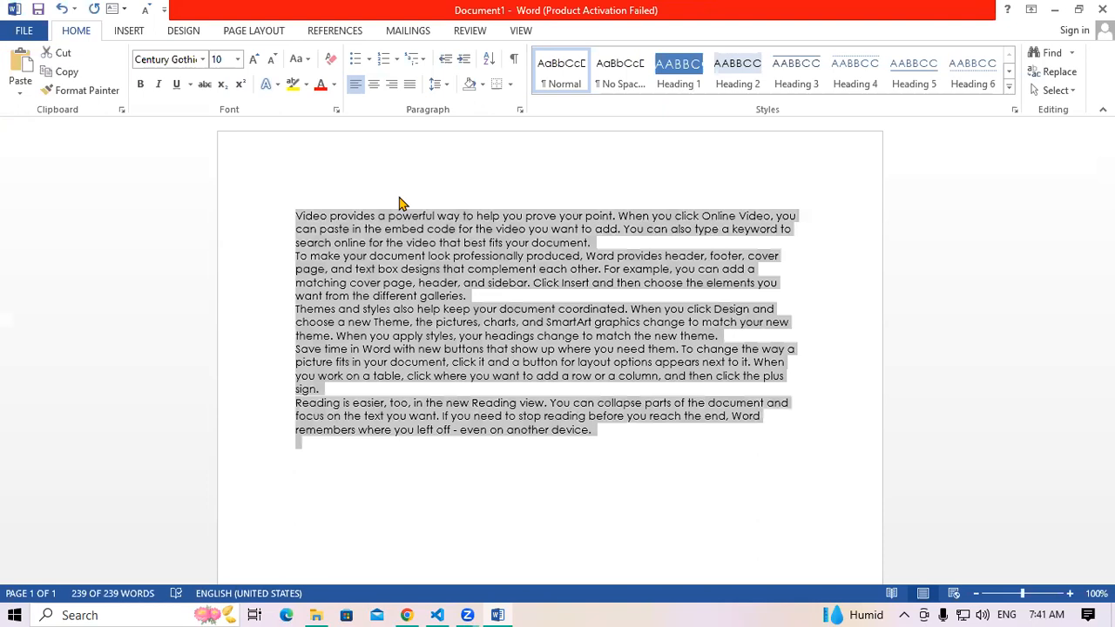
pyautogui.hotkey('ctrl', ']')
pyautogui.hotkey('ctrl', ']')
pyautogui.hotkey('ctrl', ']')
pyautogui.hotkey('ctrl', ']')
pyautogui.hotkey('ctrl', ']')
pyautogui.hotkey('ctrl', ']')
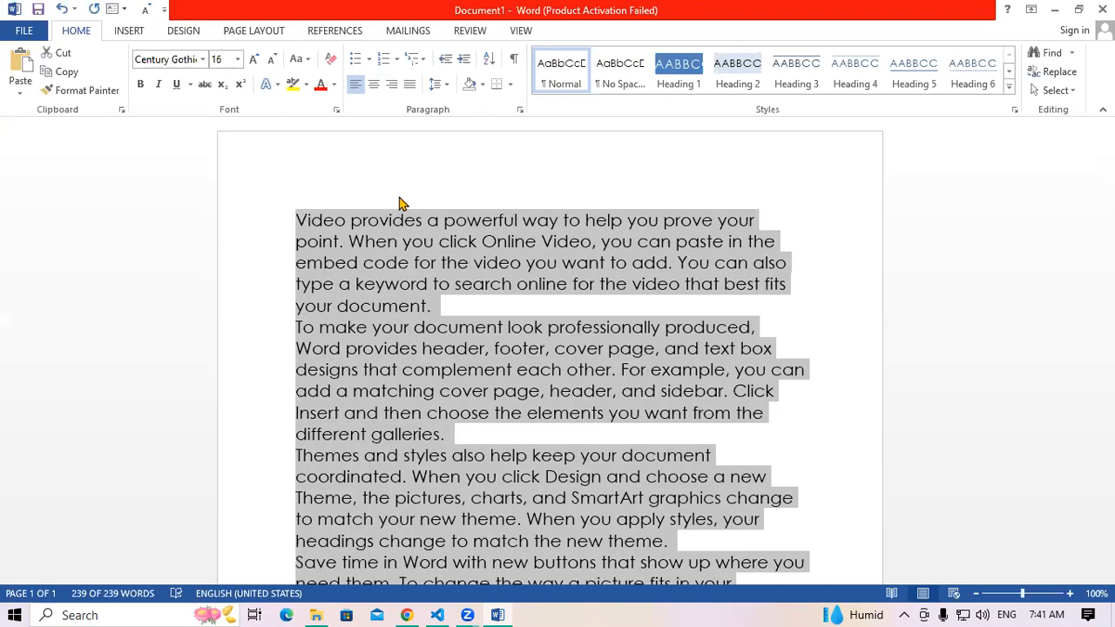
pyautogui.hotkey('ctrl', 'b')
pyautogui.click(334, 85)
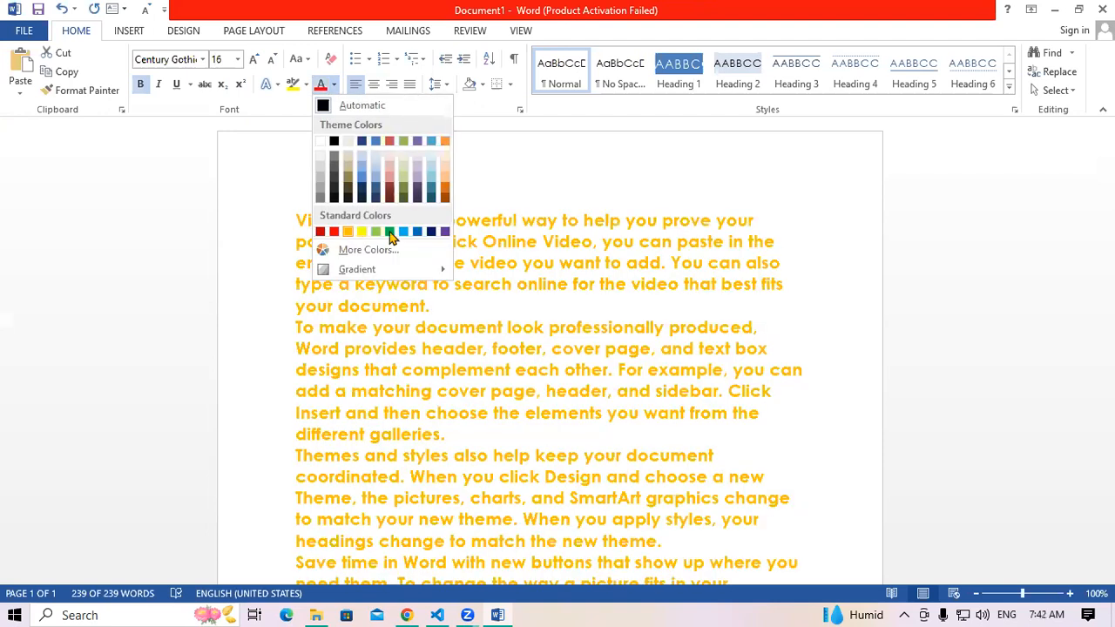
pyautogui.click(389, 232)
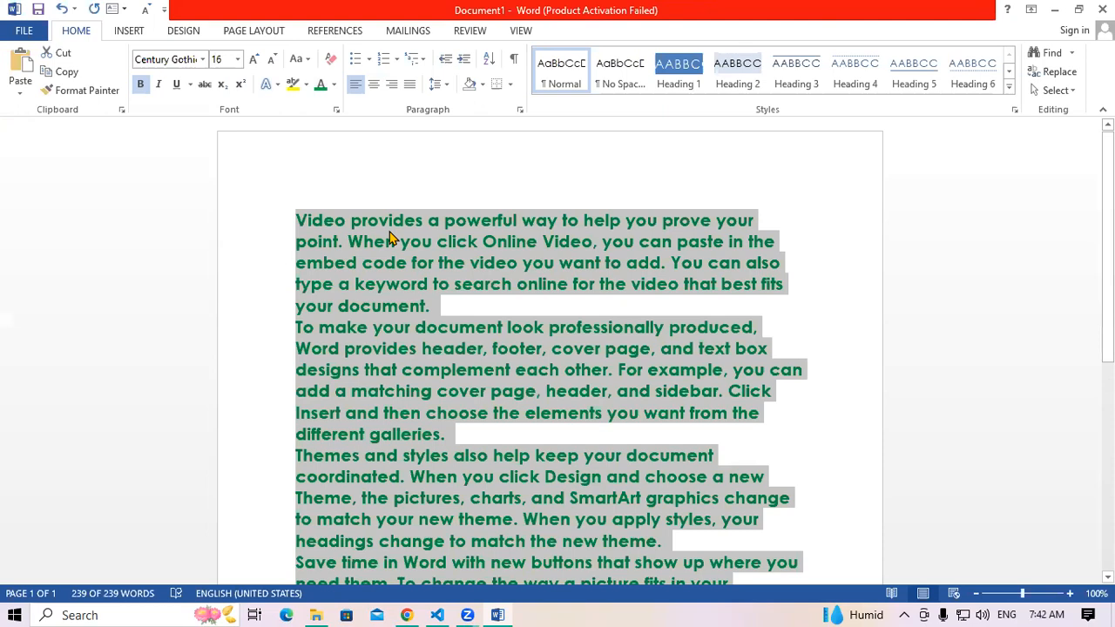
pyautogui.hotkey('ctrl', 'shift', '.')
pyautogui.hotkey('ctrl', 'shift', '.')
pyautogui.hotkey('ctrl', 'shift', '.')
pyautogui.hotkey('ctrl', 'shift', '.')
pyautogui.hotkey('ctrl', 'shift', '.')
pyautogui.hotkey('ctrl', 'shift', '.')
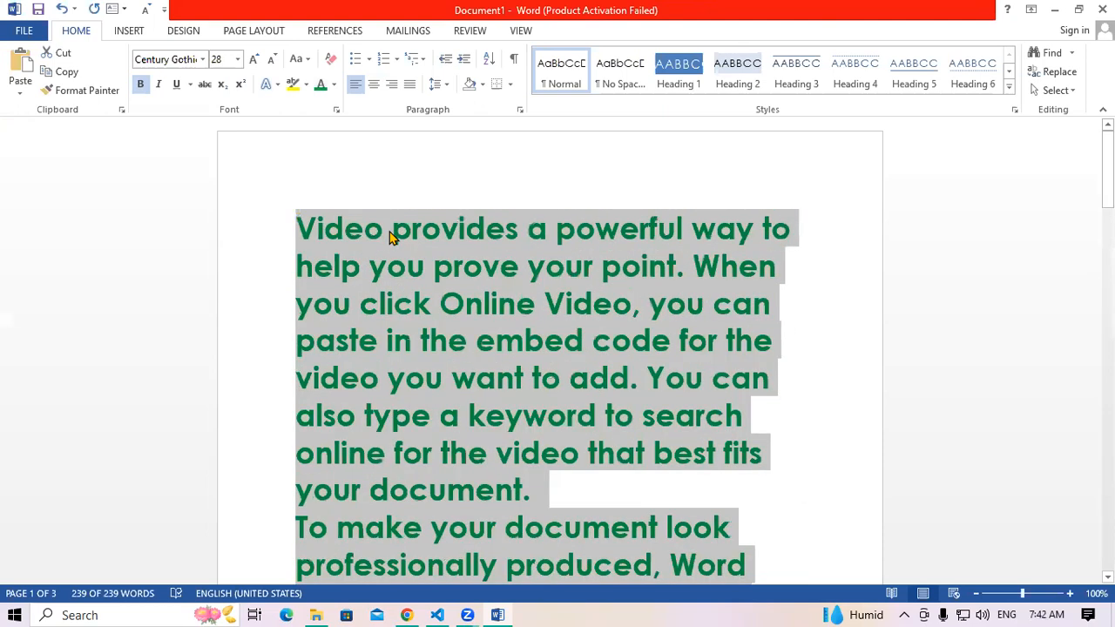
pyautogui.click(177, 88)
pyautogui.click(182, 87)
pyautogui.click(205, 84)
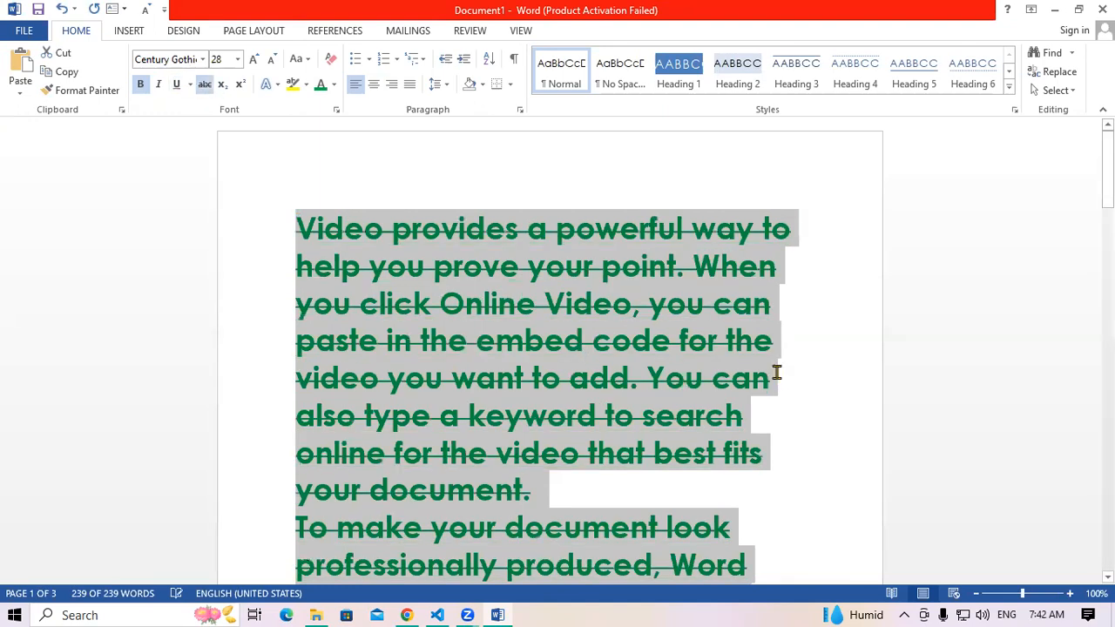
pyautogui.click(776, 373)
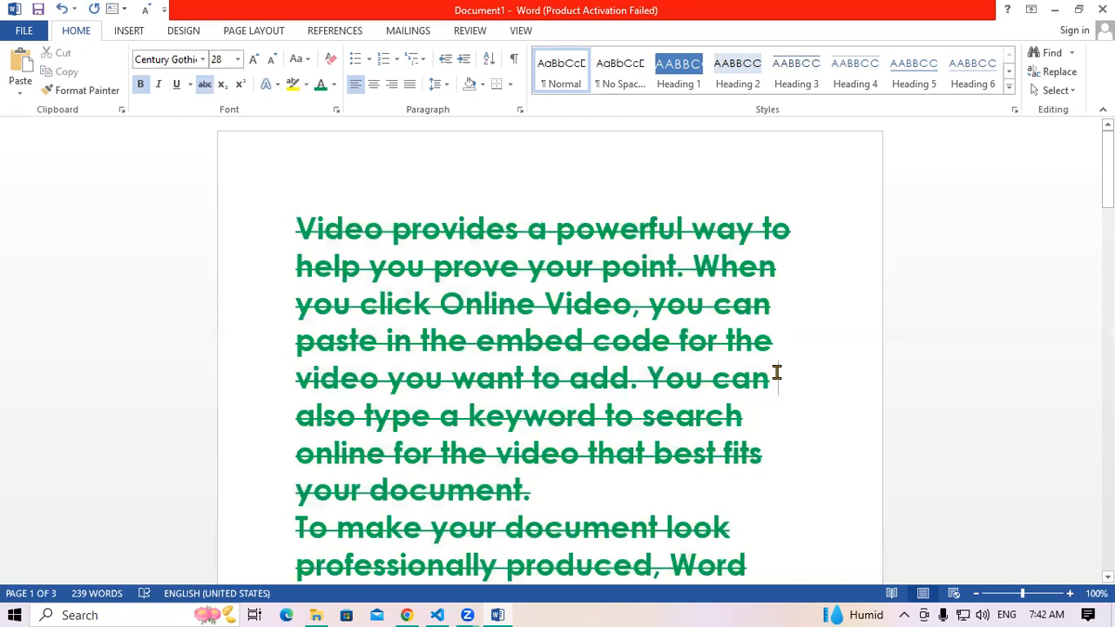
pyautogui.hotkey('ctrl', 's')
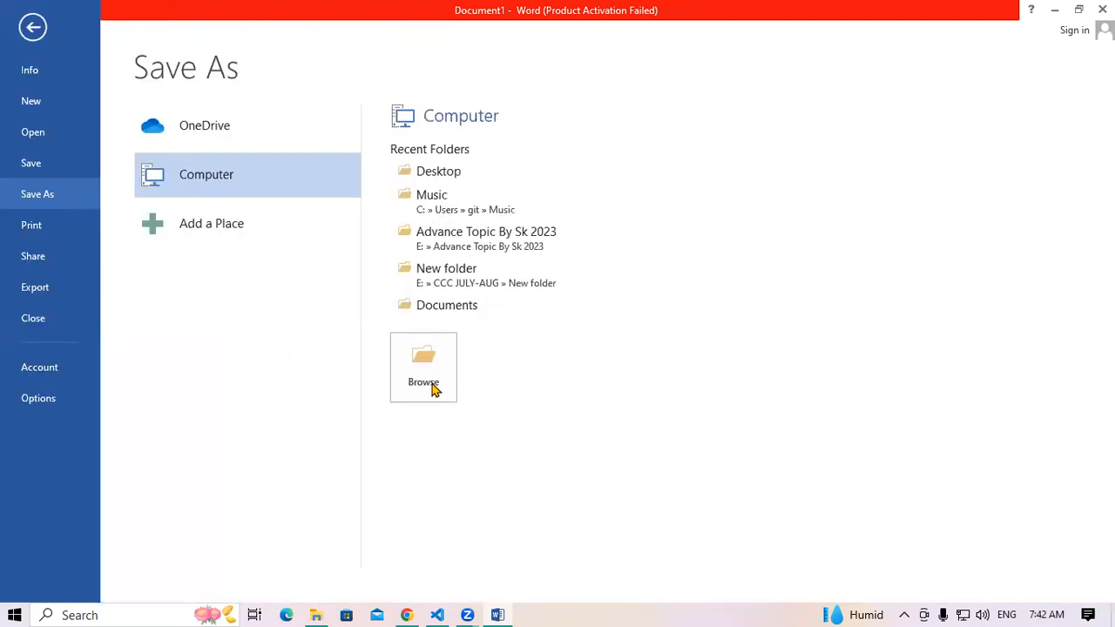
# Save the green text to the Desktop as 'document 2' and quit Word
pyautogui.press('Return')
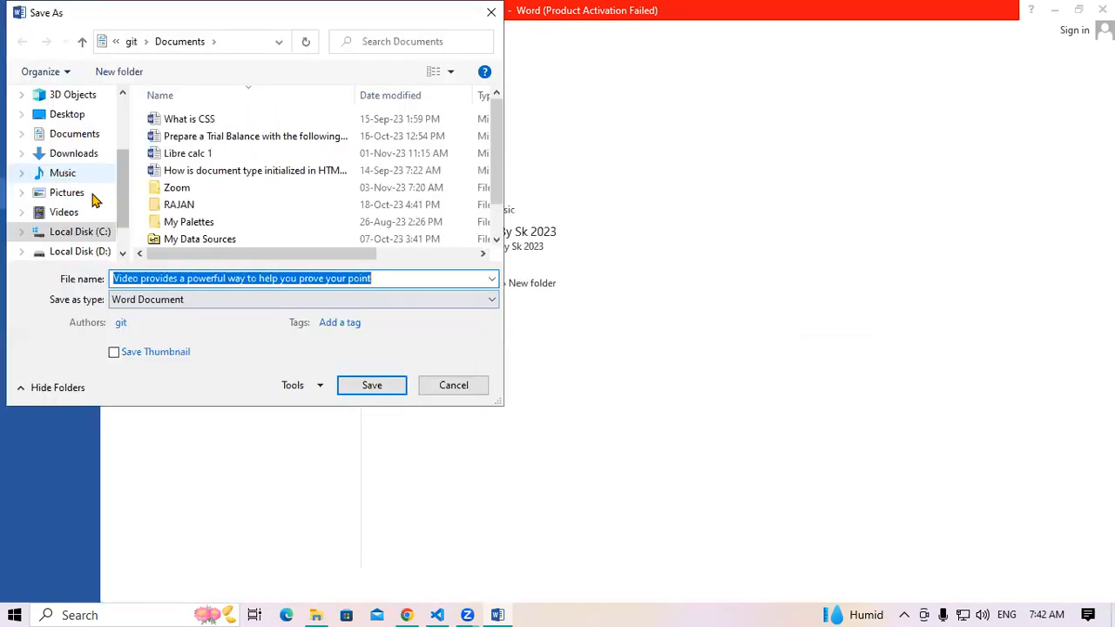
pyautogui.click(69, 118)
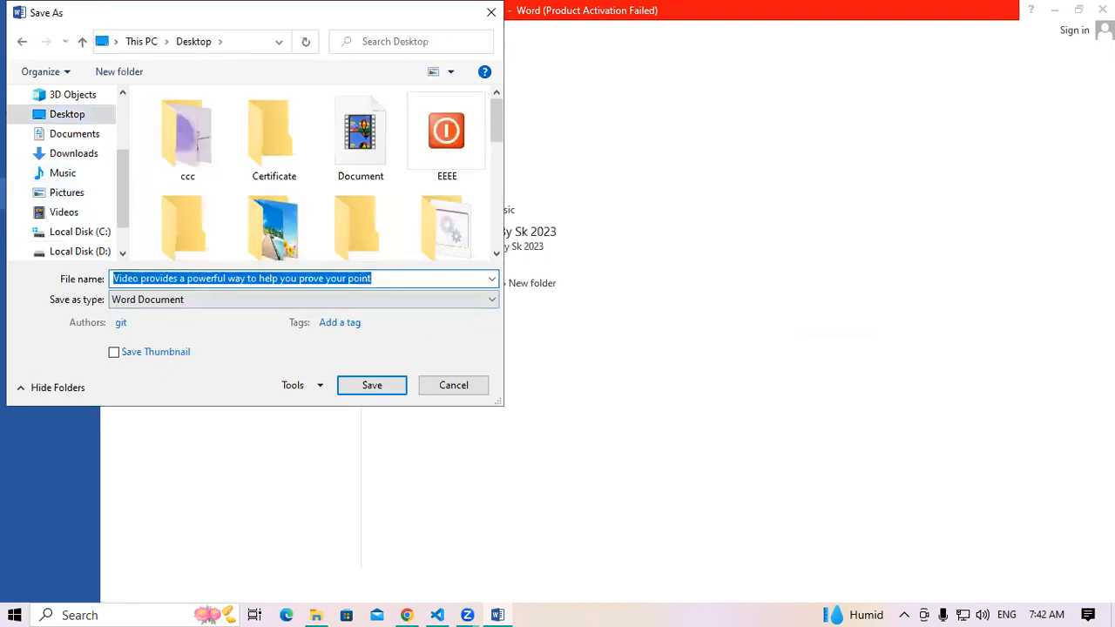
pyautogui.write('docume')
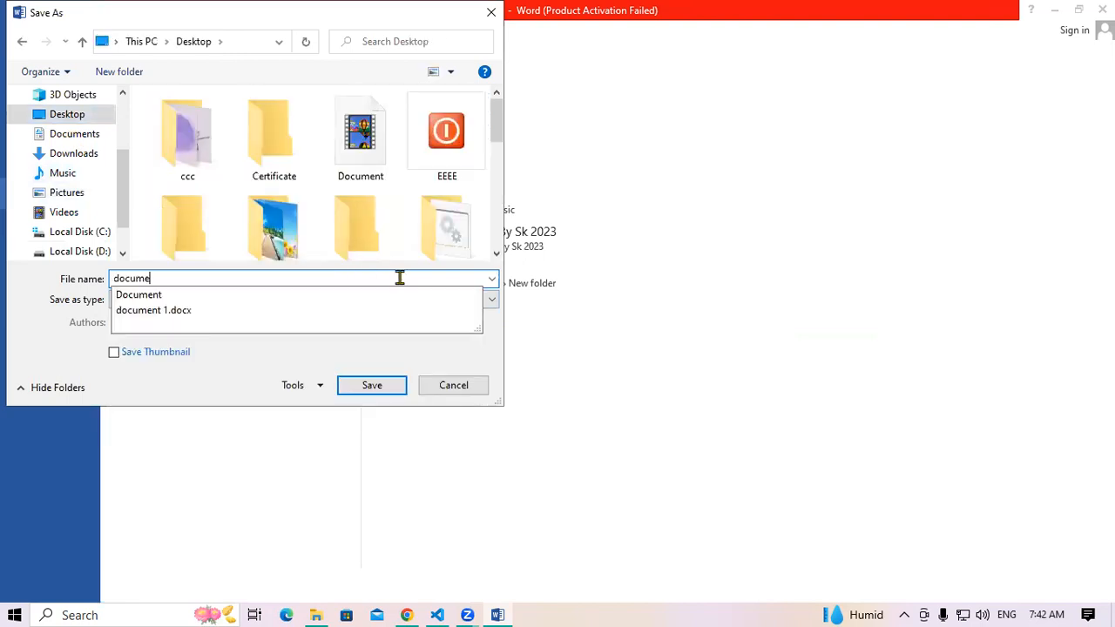
pyautogui.write('nt 2')
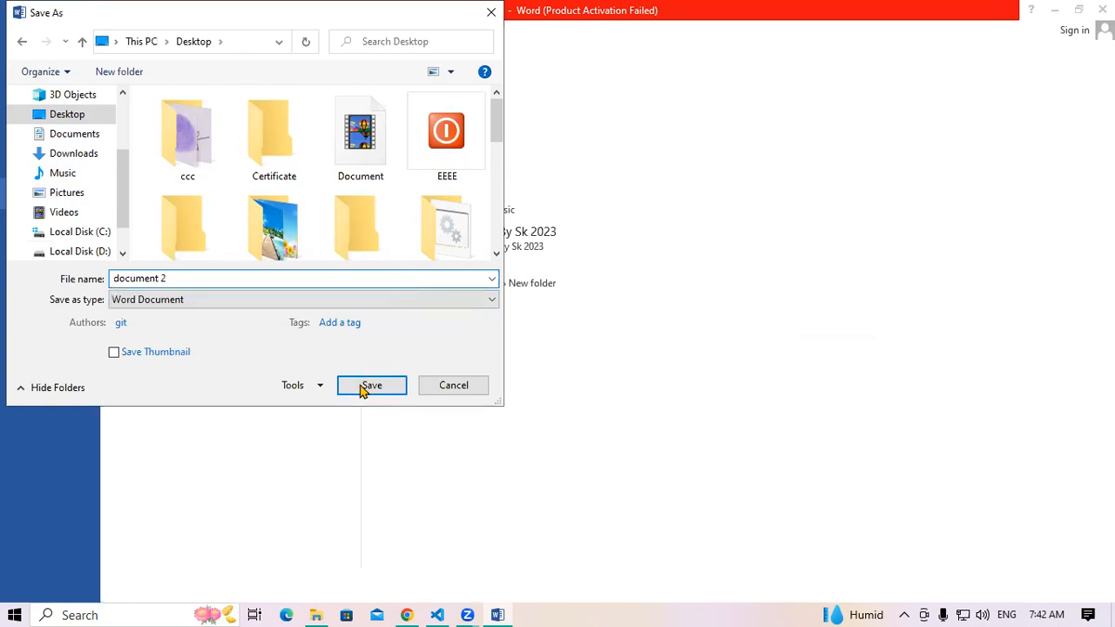
pyautogui.click(371, 385)
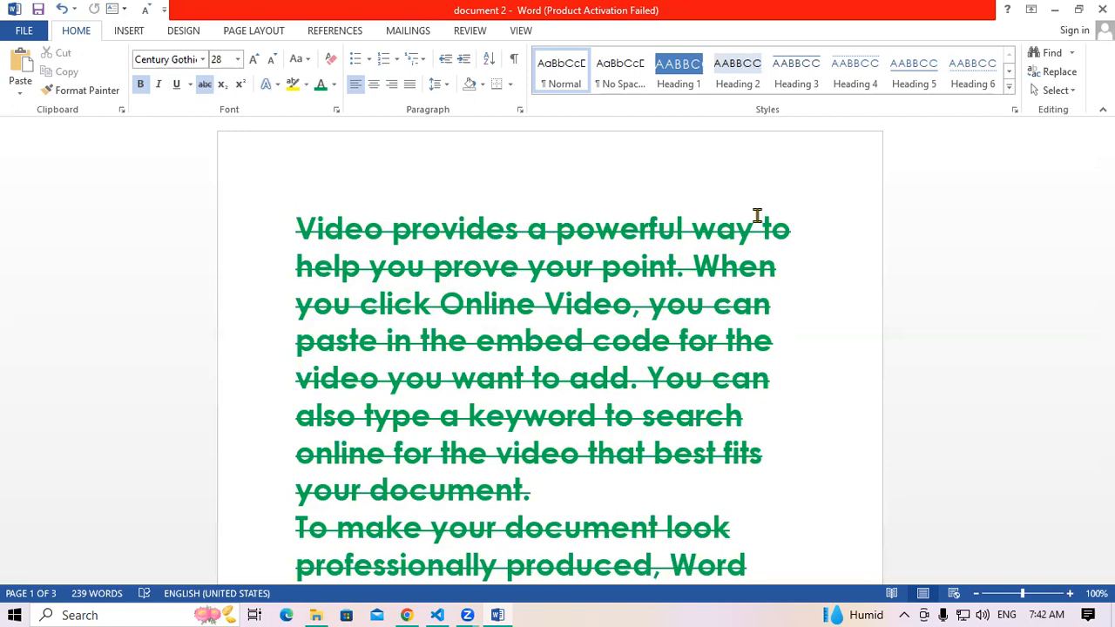
pyautogui.click(1103, 9)
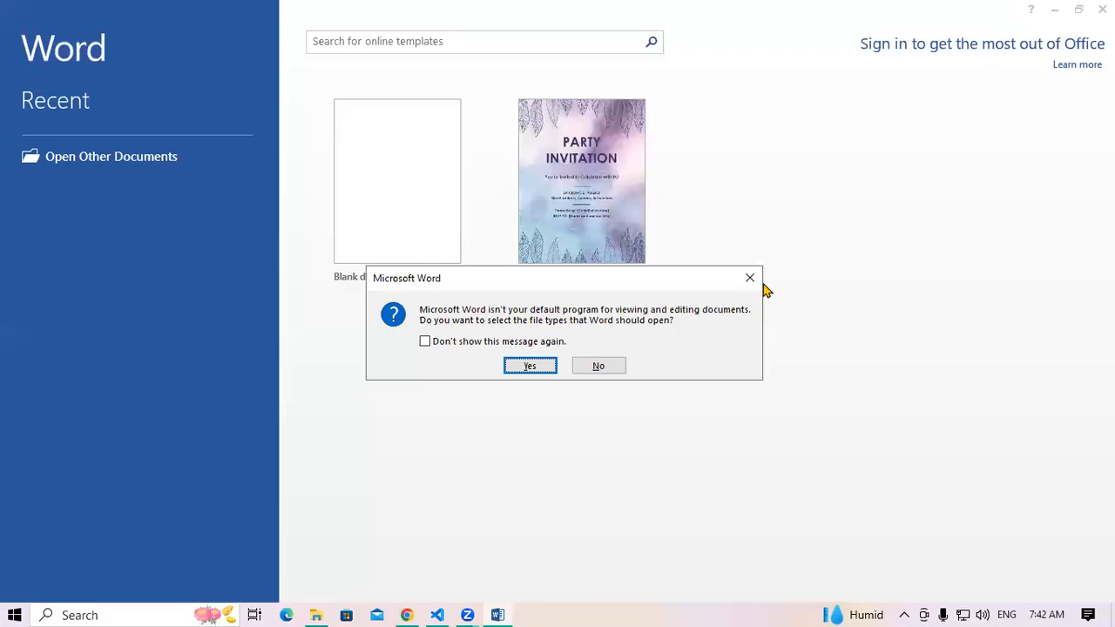
# Clear the default-program and activation prompts, open a blank document, and show the Review tools
pyautogui.click(750, 278)
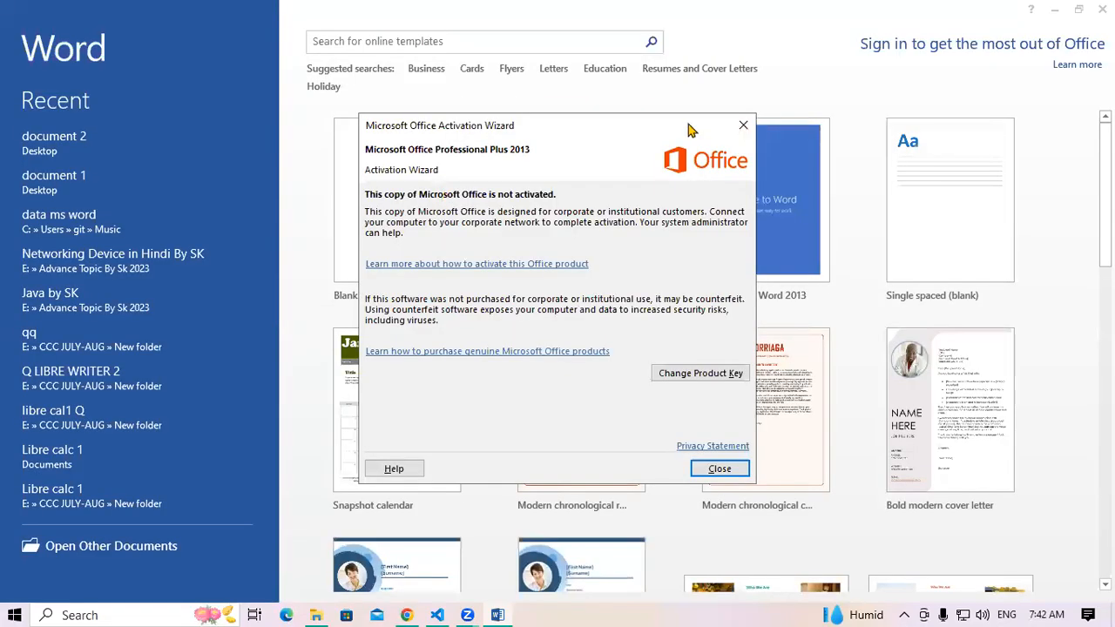
pyautogui.click(743, 125)
pyautogui.click(434, 185)
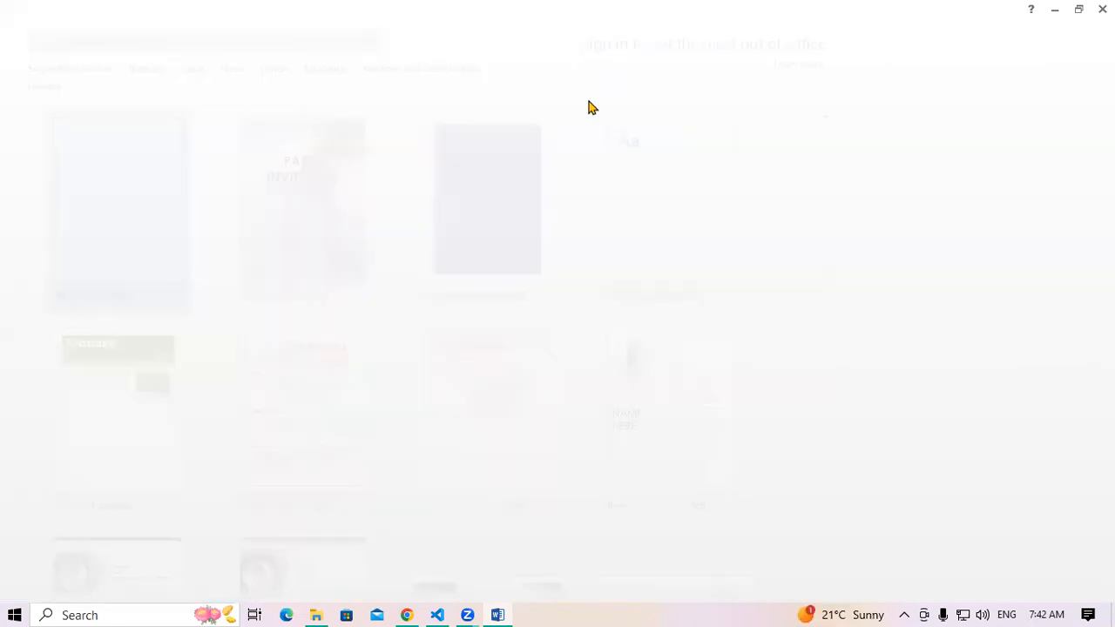
pyautogui.click(471, 31)
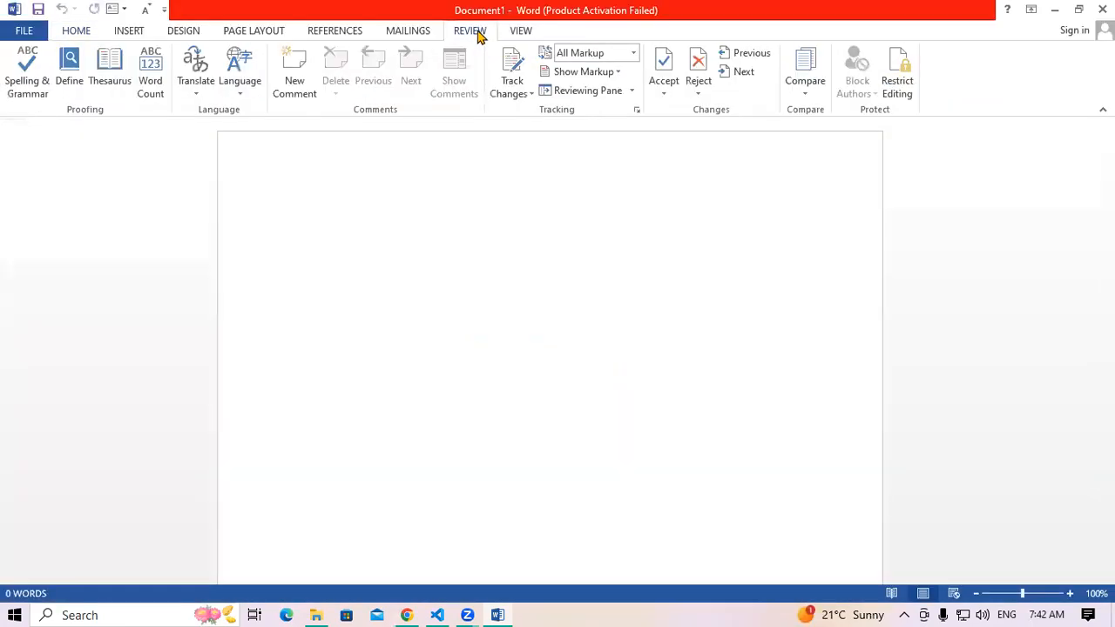
# Start a document comparison with document 1 from the Desktop as the original
pyautogui.click(808, 97)
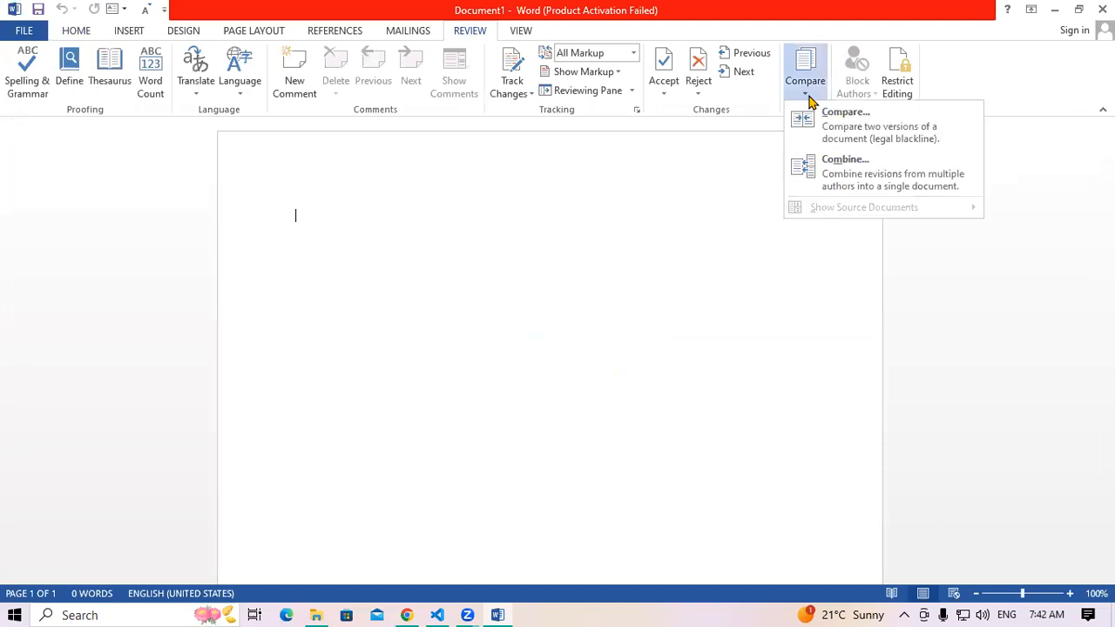
pyautogui.click(862, 138)
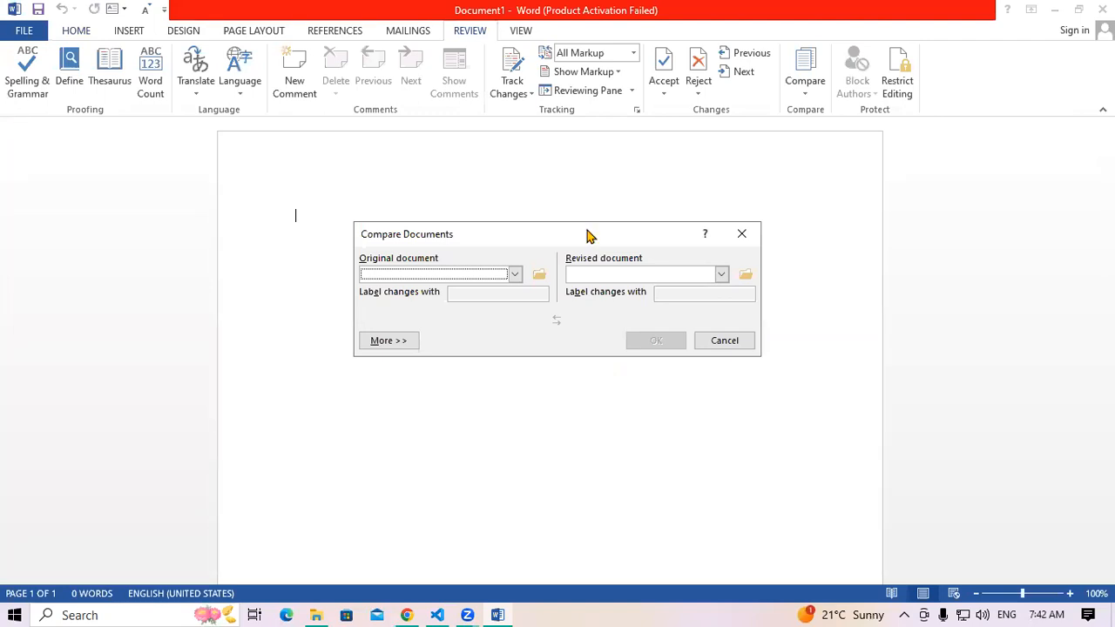
pyautogui.click(540, 275)
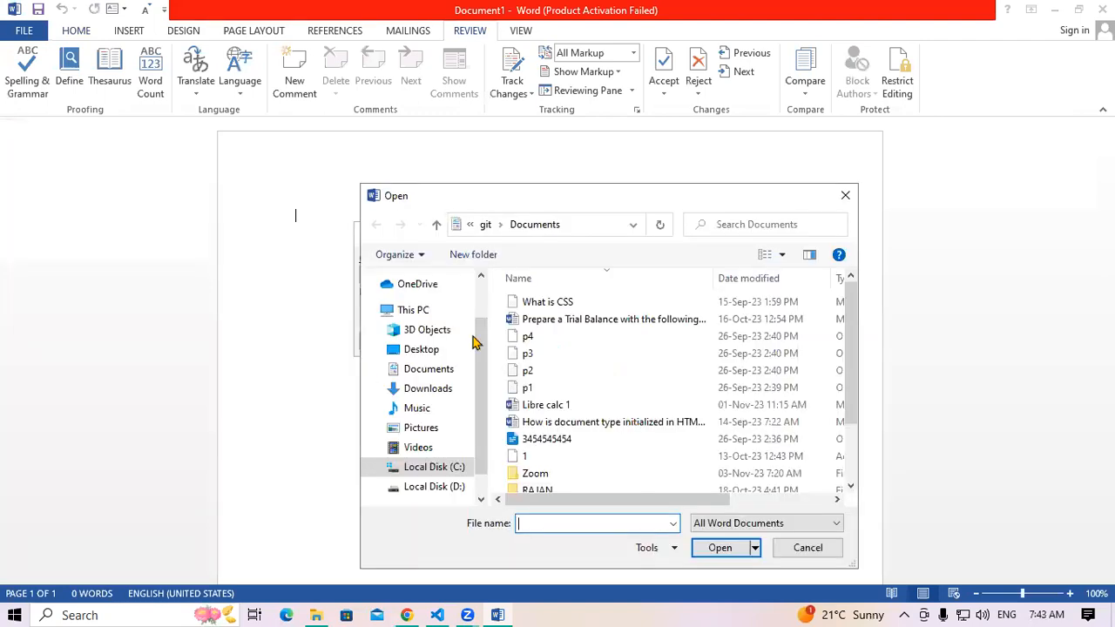
pyautogui.click(440, 349)
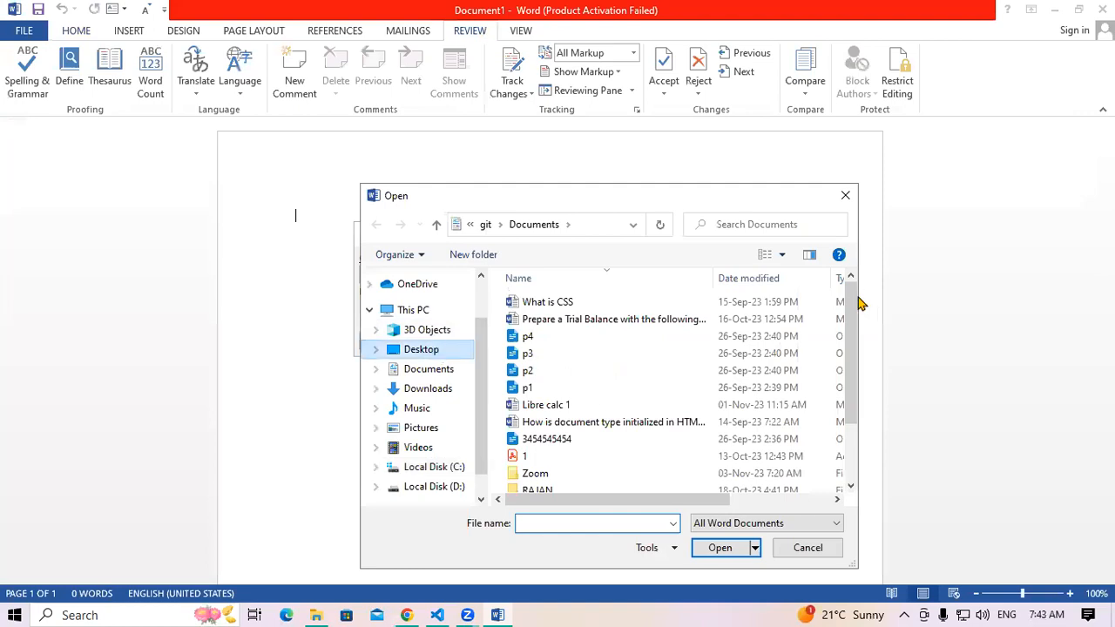
pyautogui.moveTo(854, 317); pyautogui.dragTo(860, 385)
pyautogui.scroll(-1, 675, 401)
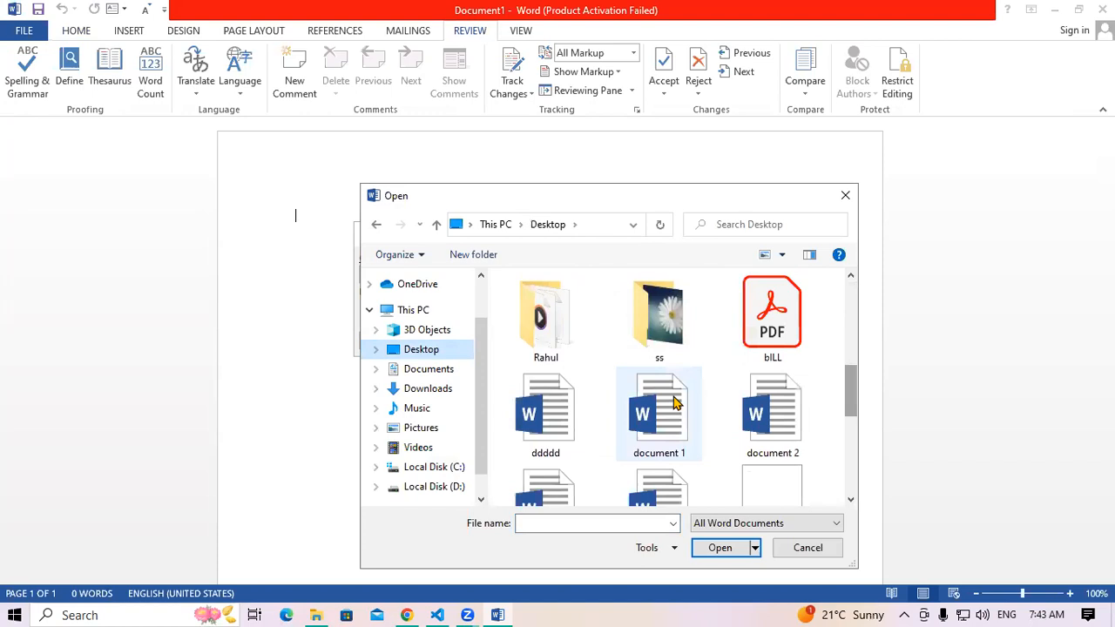
pyautogui.click(675, 401)
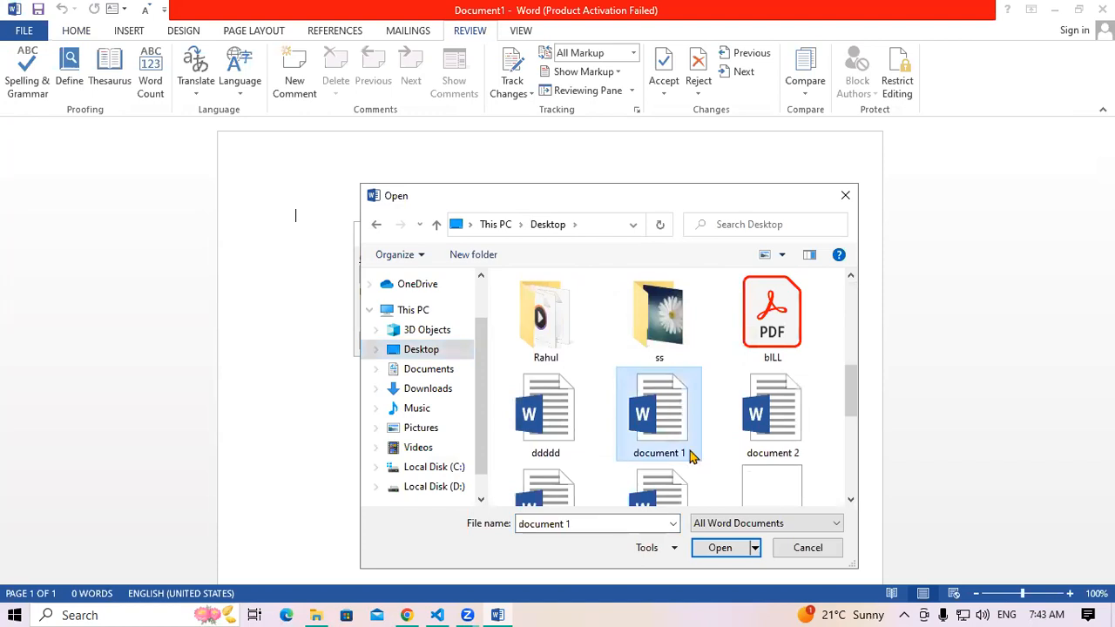
pyautogui.click(719, 548)
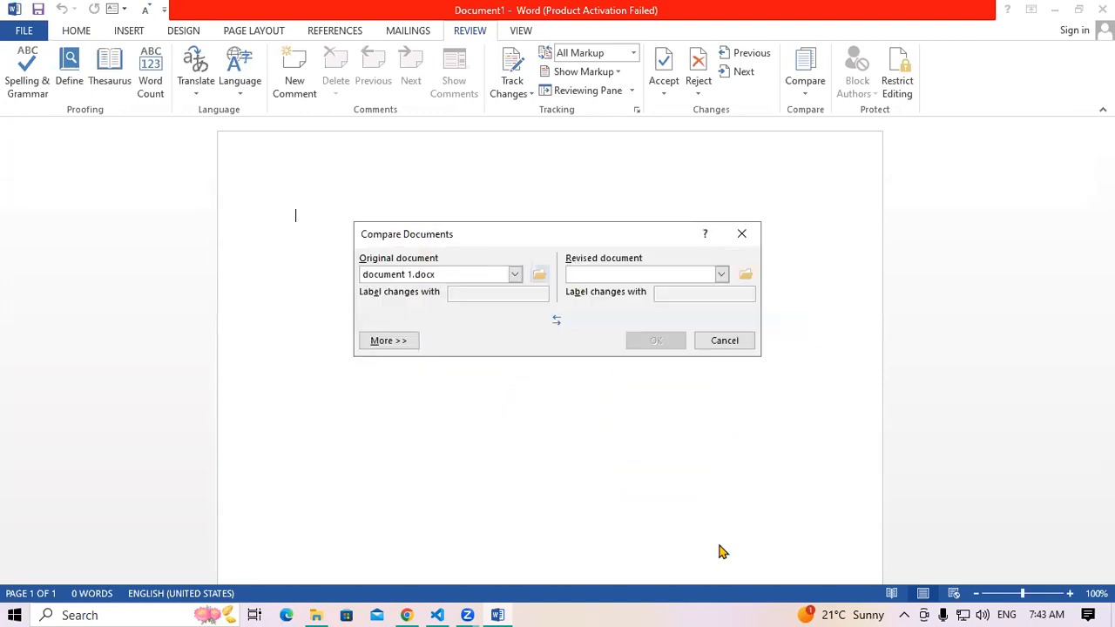
# Choose document 2 from the Desktop as the revised document
pyautogui.click(745, 276)
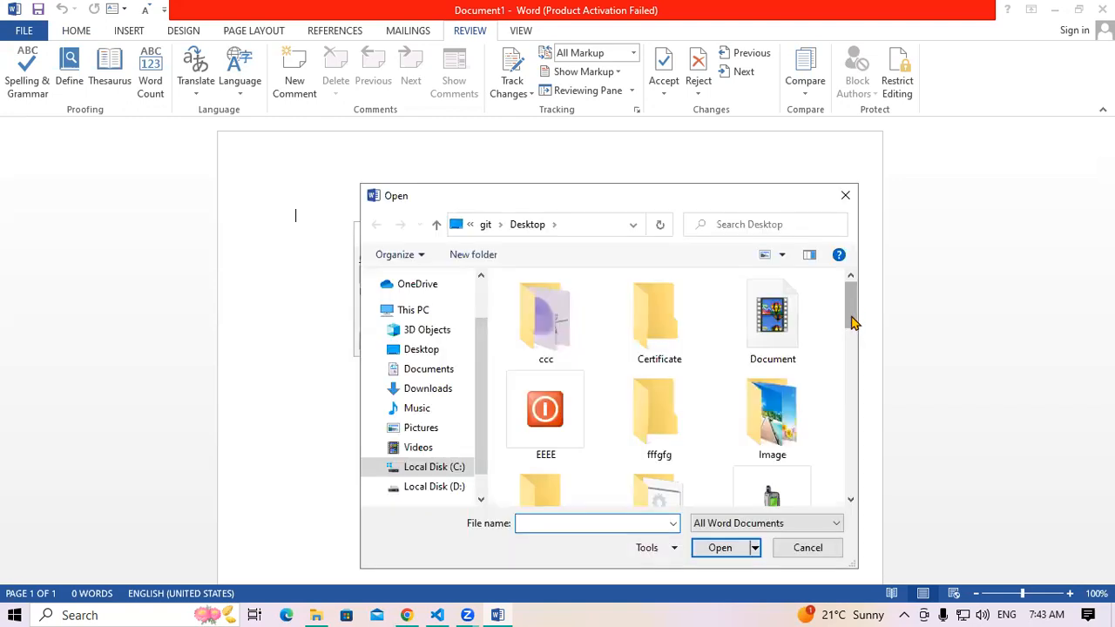
pyautogui.scroll(-1, 854, 314)
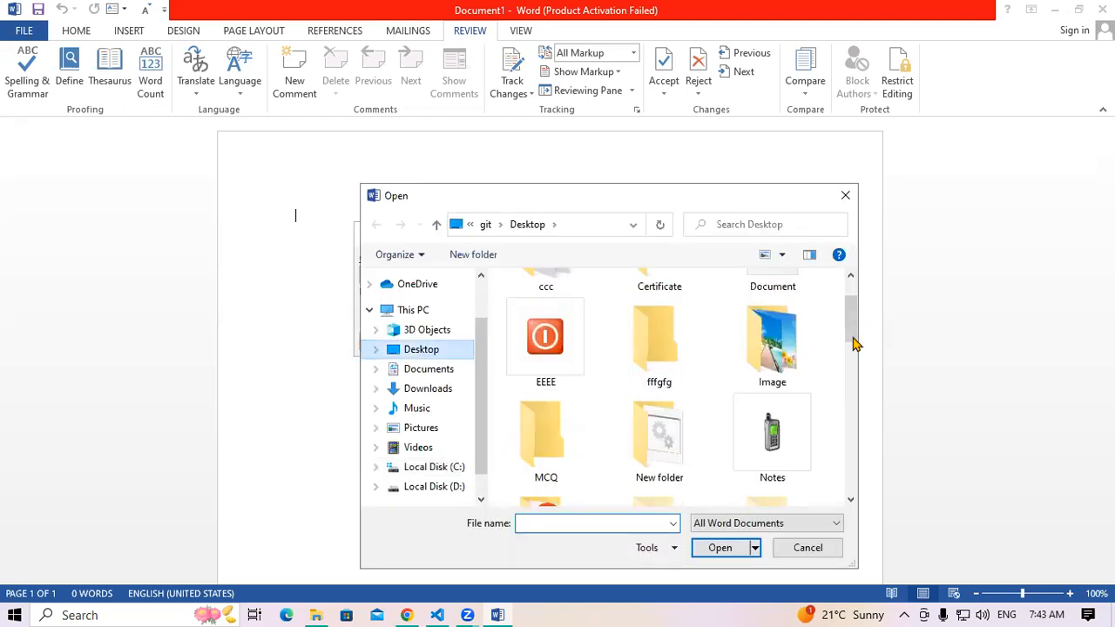
pyautogui.scroll(-1, 856, 366)
pyautogui.scroll(-3, 847, 403)
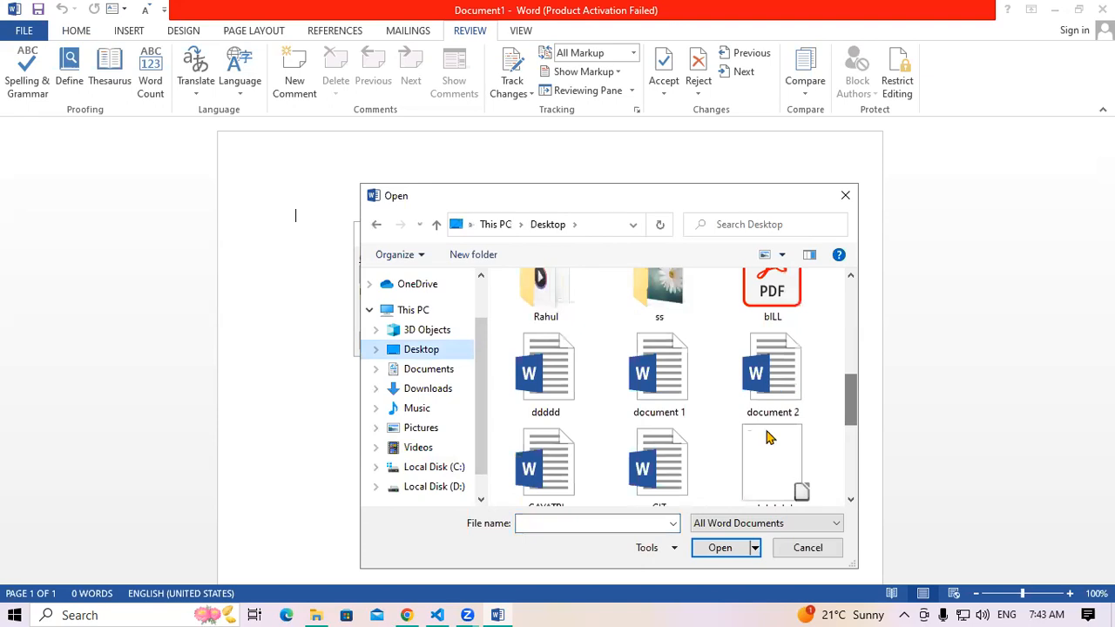
pyautogui.click(771, 383)
pyautogui.click(721, 547)
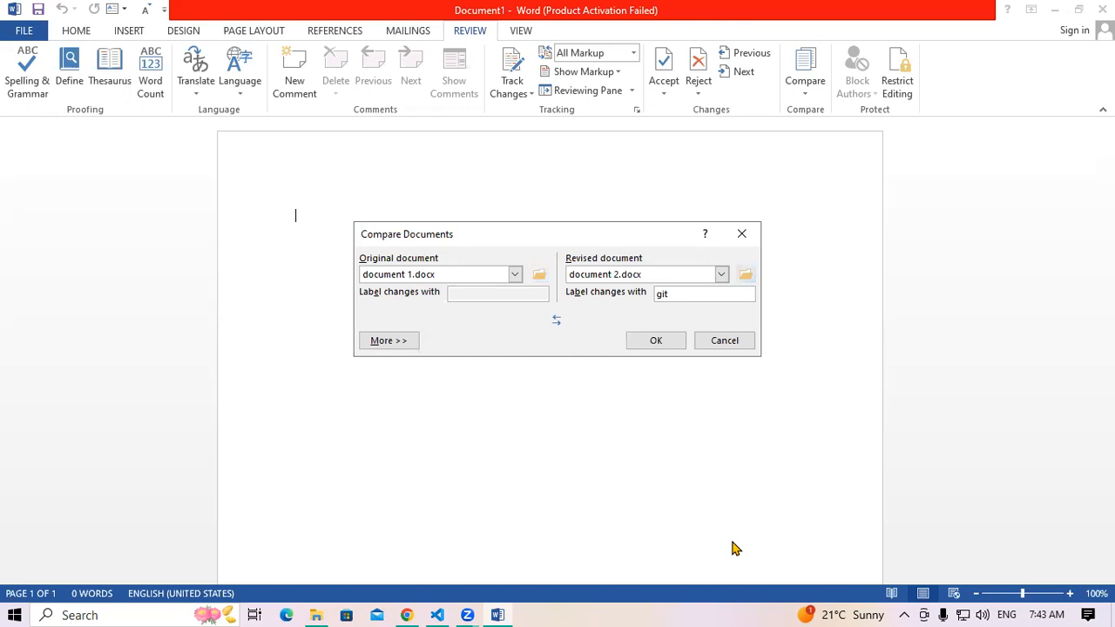
# Run the comparison to produce Compare Result 2
pyautogui.click(658, 341)
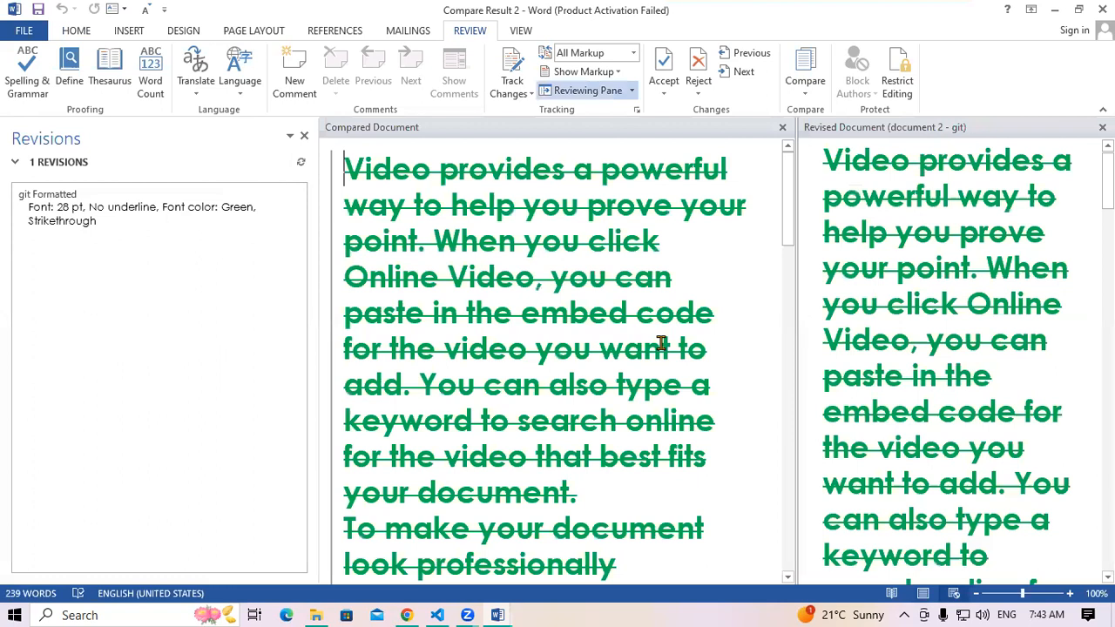
pyautogui.moveTo(793, 216); pyautogui.dragTo(792, 540)
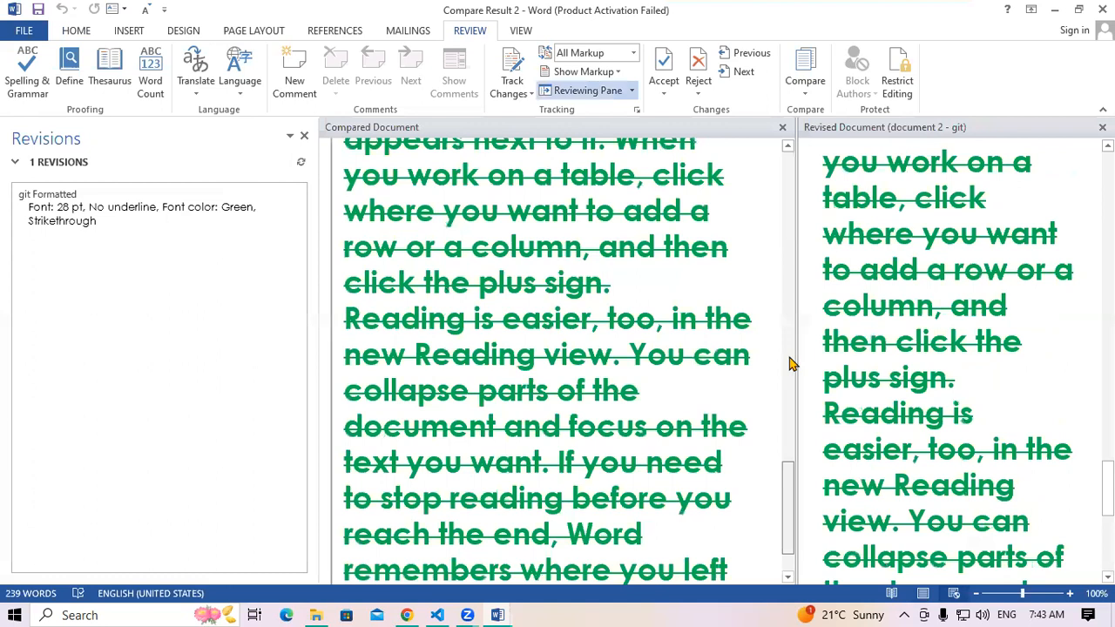
pyautogui.moveTo(791, 364); pyautogui.dragTo(809, 223)
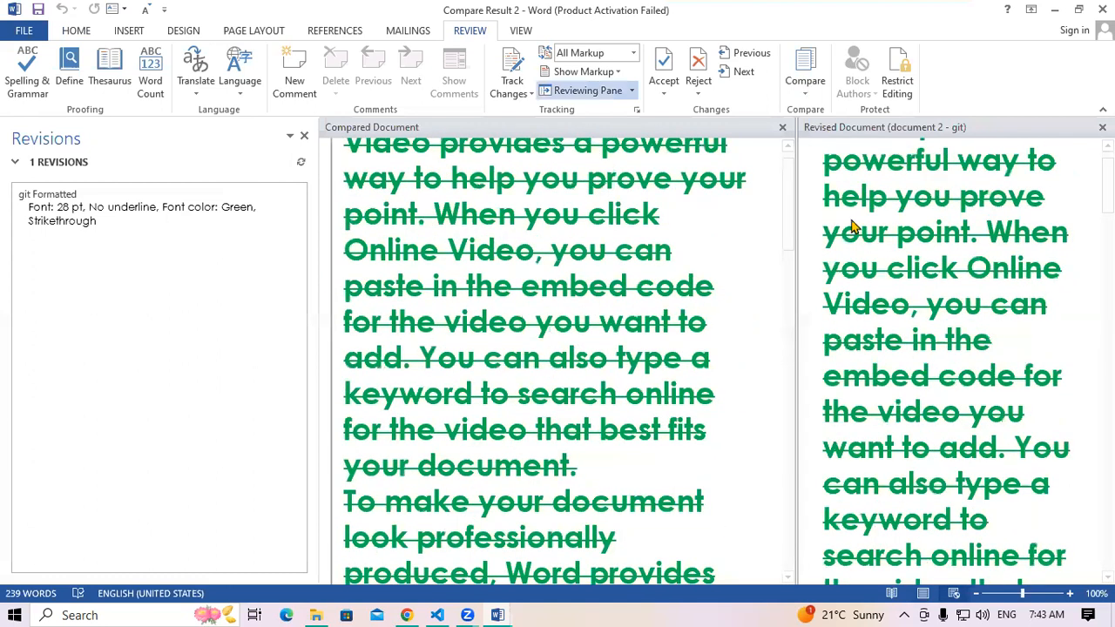
# Show both source documents beside the comparison and check the formatting revision
pyautogui.click(805, 74)
pyautogui.moveTo(864, 211)
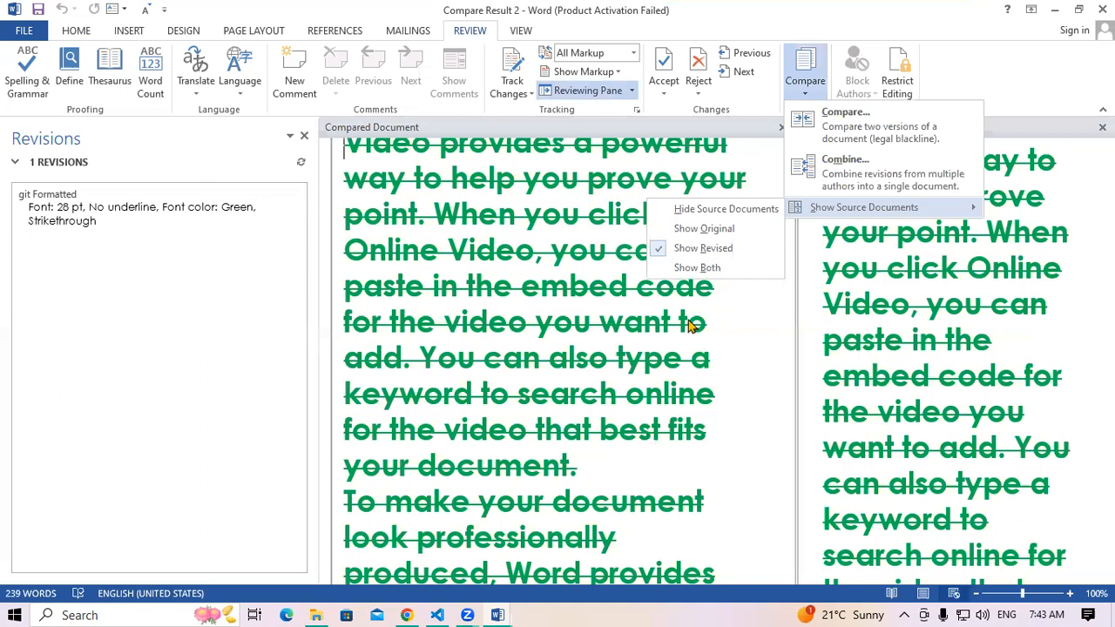
pyautogui.click(697, 268)
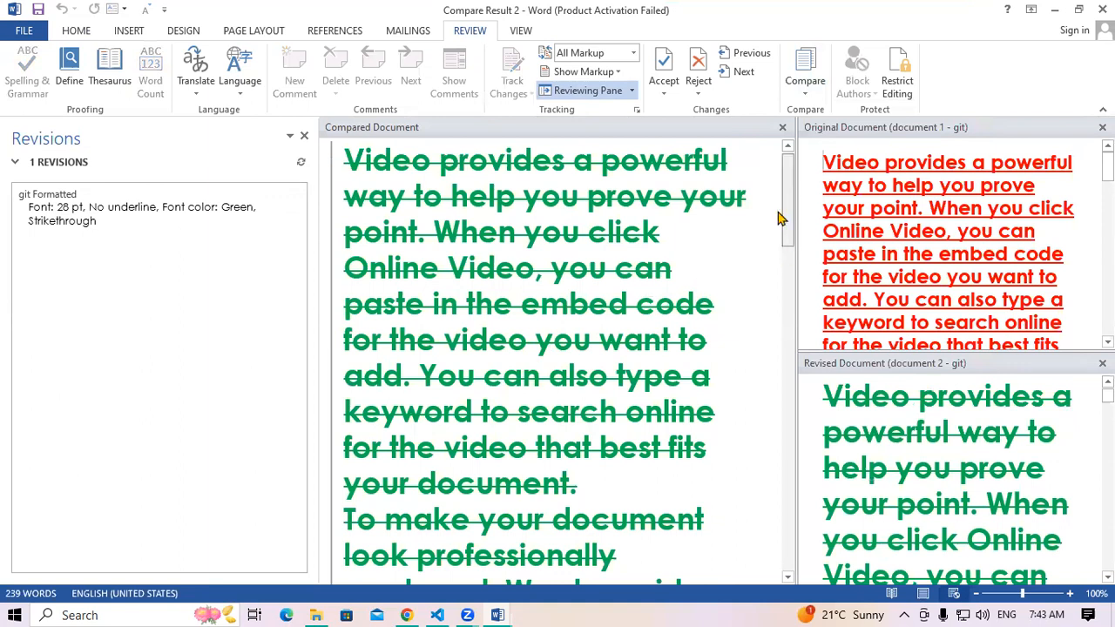
pyautogui.scroll(-2, 779, 209)
pyautogui.scroll(2, 538, 280)
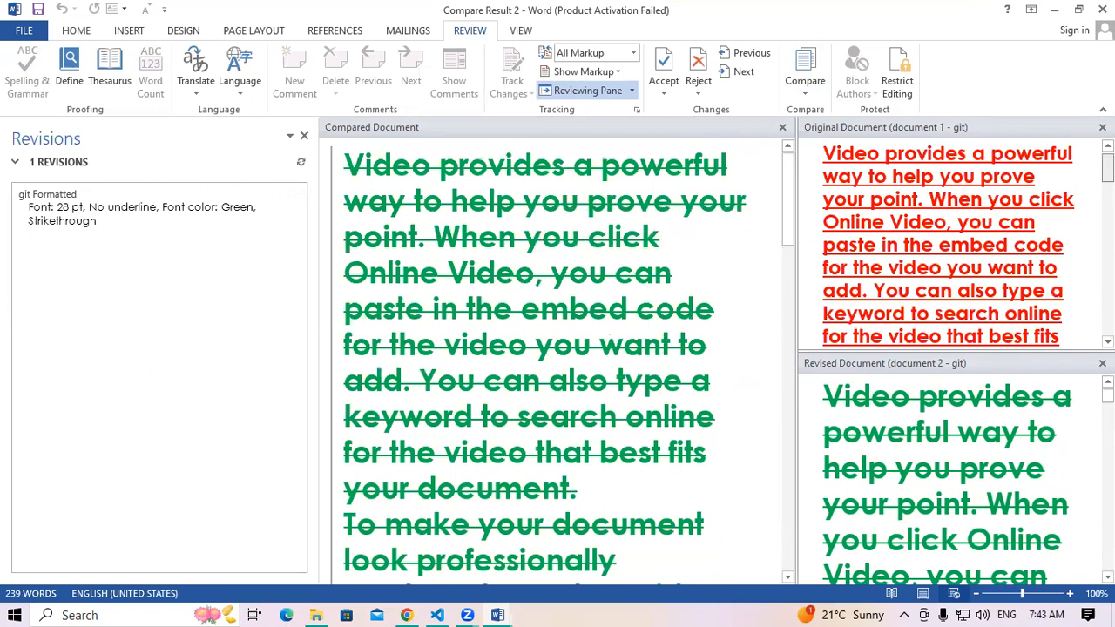
pyautogui.scroll(-3, 991, 252)
pyautogui.scroll(3, 991, 251)
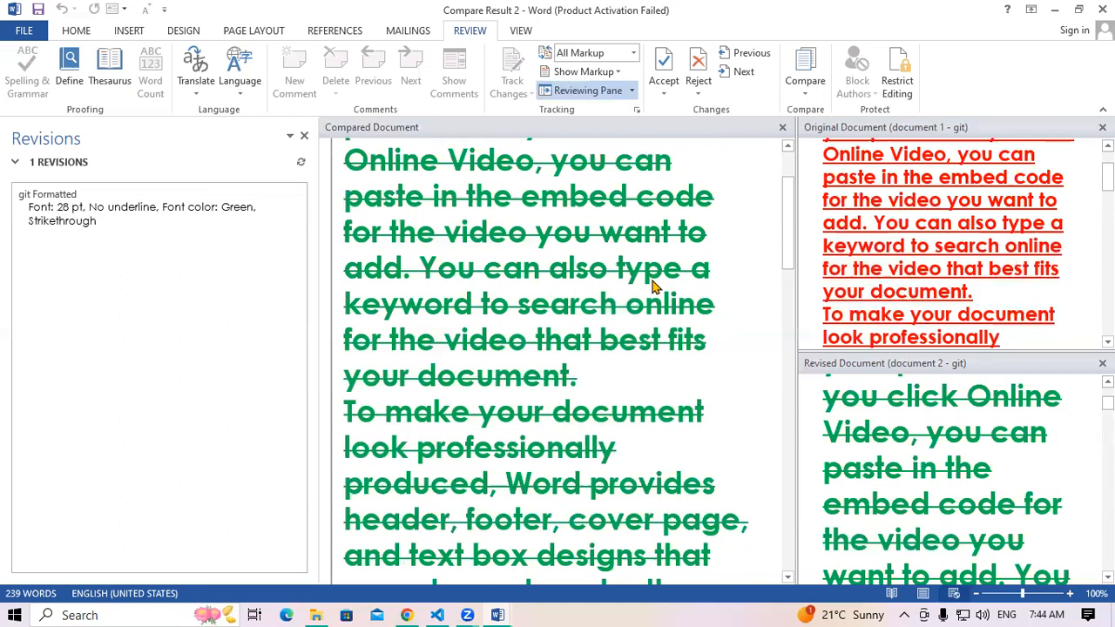
# Hide the original document's pane, then show both source documents again
pyautogui.click(806, 96)
pyautogui.moveTo(861, 217)
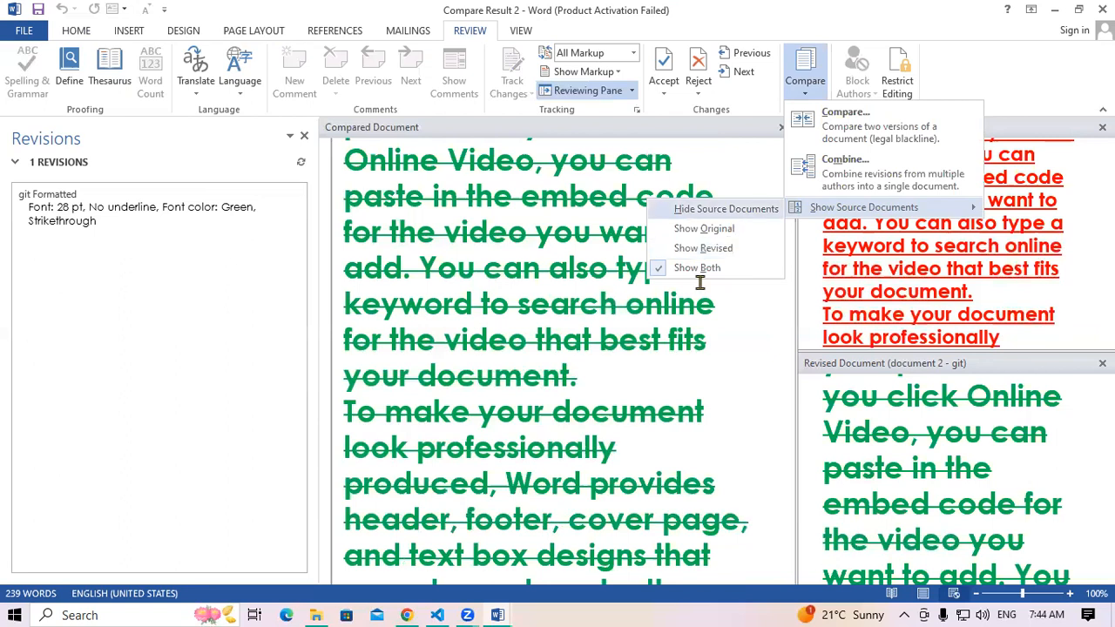
pyautogui.click(697, 249)
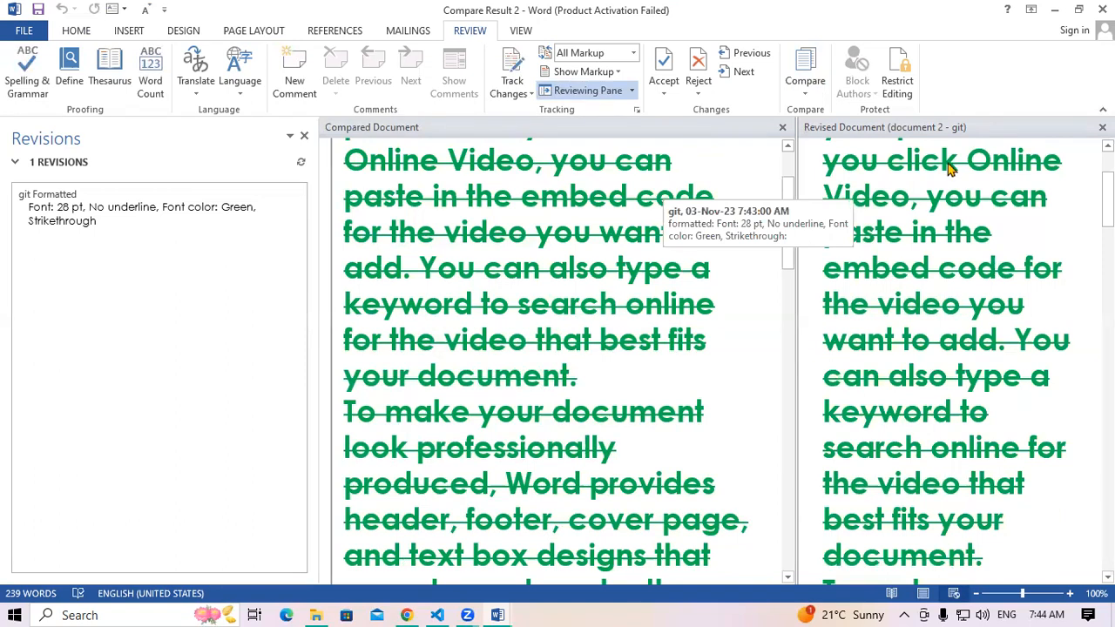
pyautogui.click(807, 71)
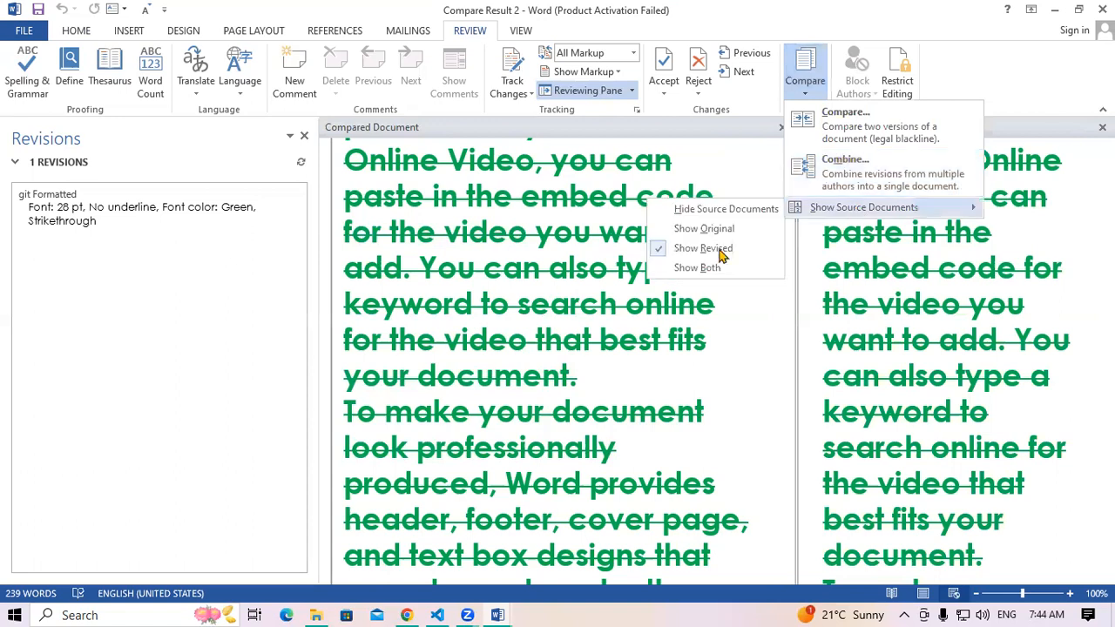
pyautogui.click(708, 268)
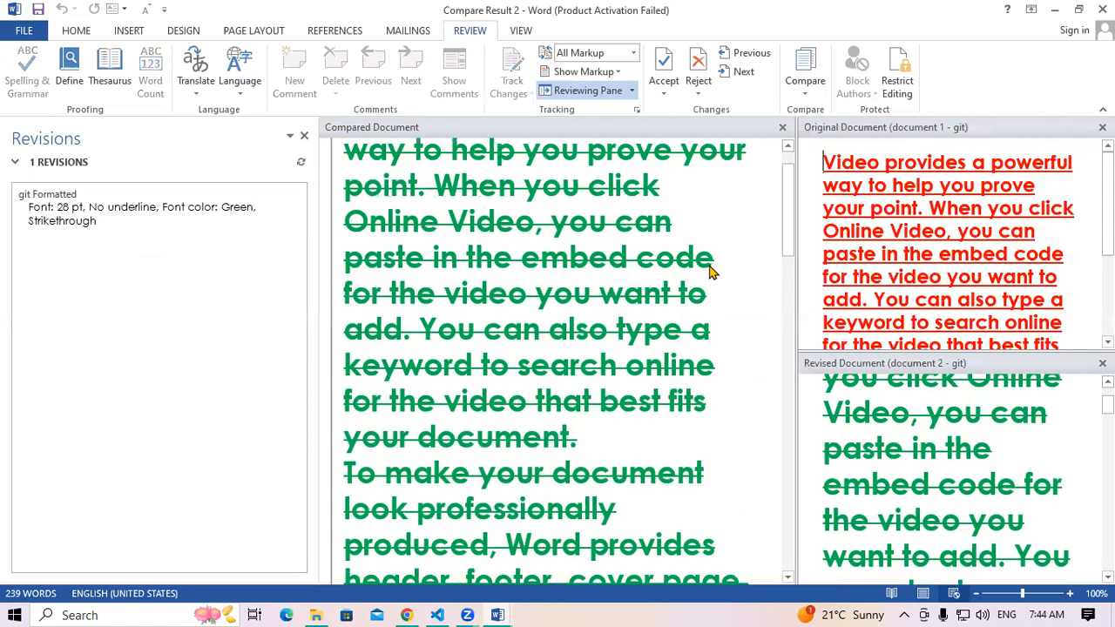
pyautogui.scroll(1, 710, 272)
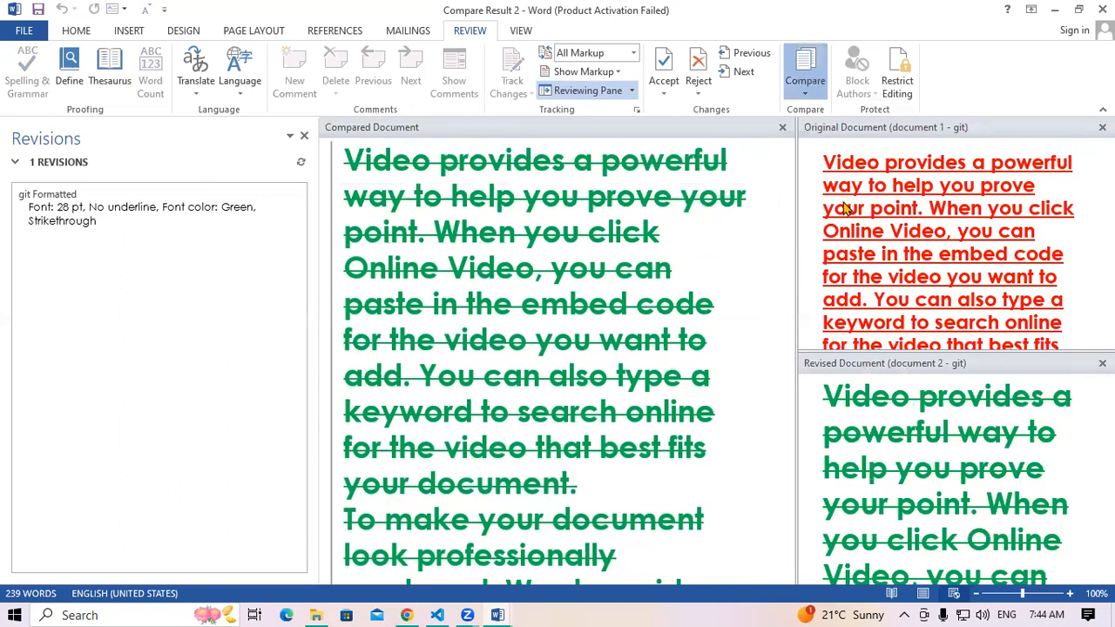
# Hide the source documents so only the comparison result remains
pyautogui.moveTo(843, 208)
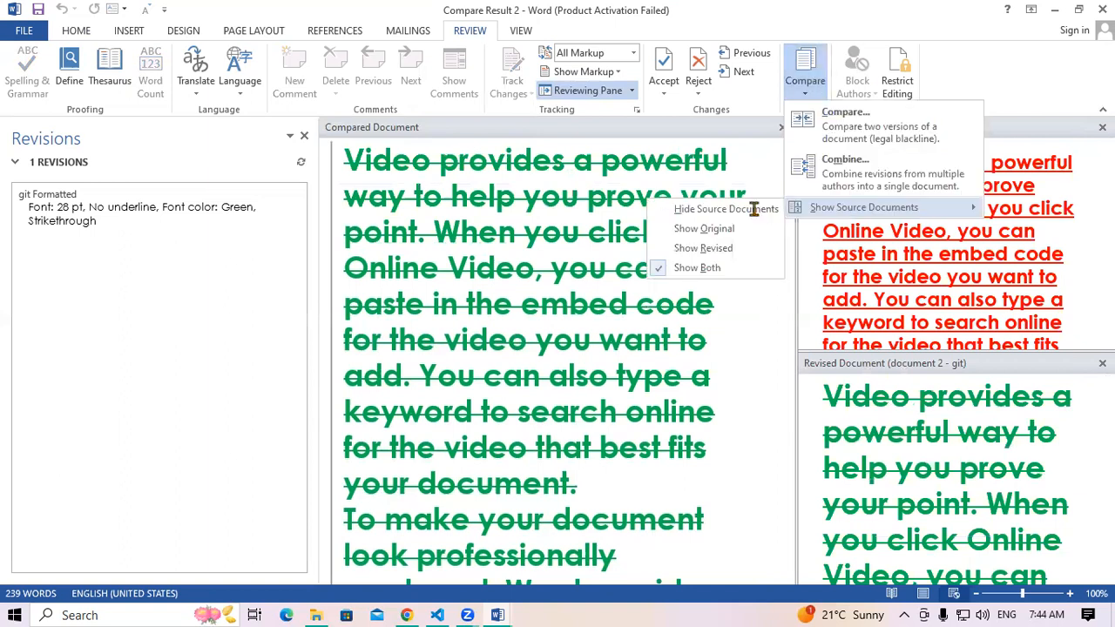
pyautogui.click(755, 211)
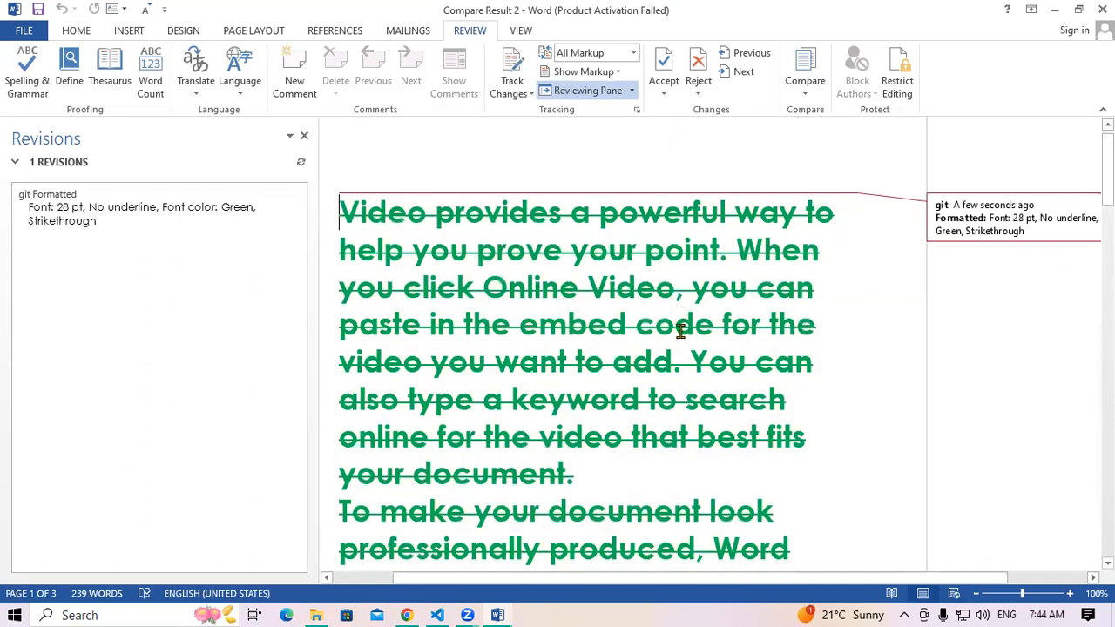
pyautogui.scroll(-10, 679, 331)
pyautogui.scroll(-4, 681, 331)
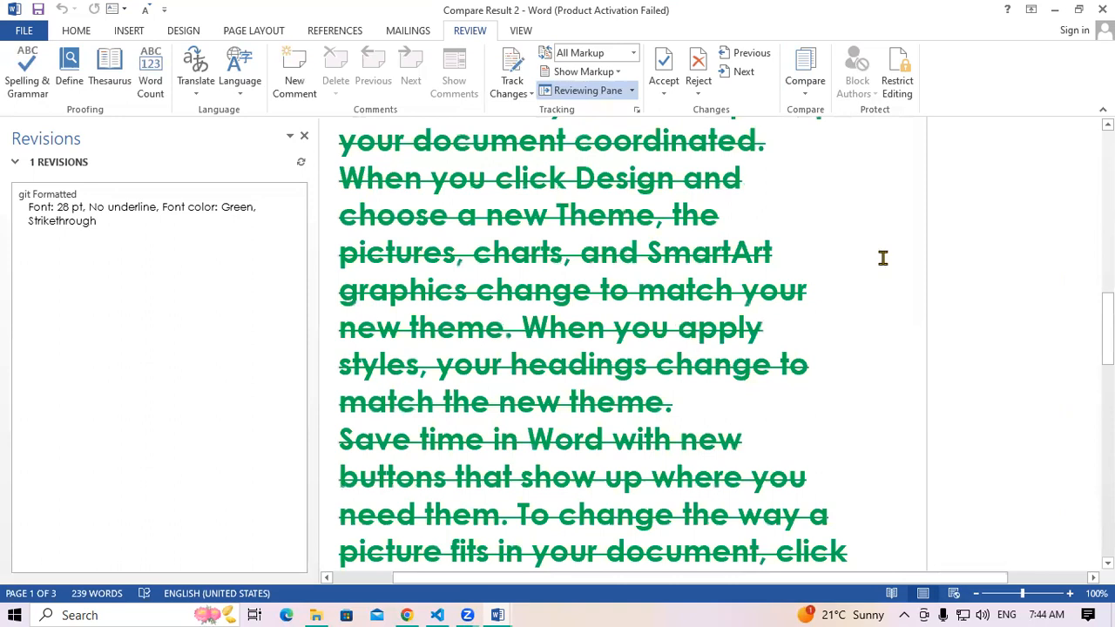
pyautogui.scroll(7, 883, 258)
# Show both source documents once more, then close Compare Result 2 without saving
pyautogui.click(807, 94)
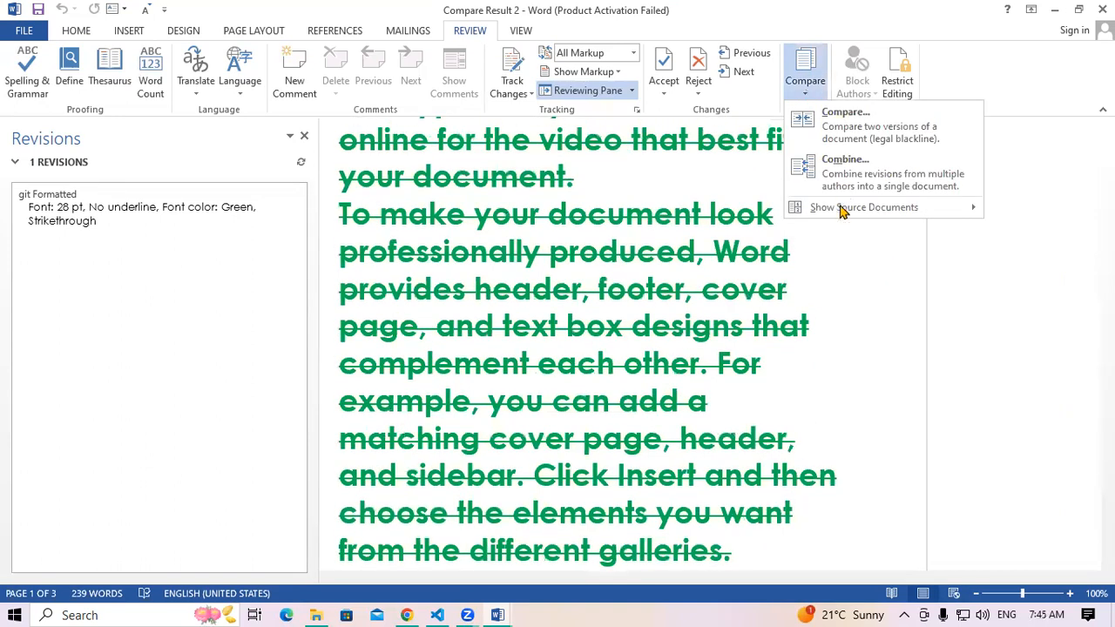
pyautogui.moveTo(839, 207)
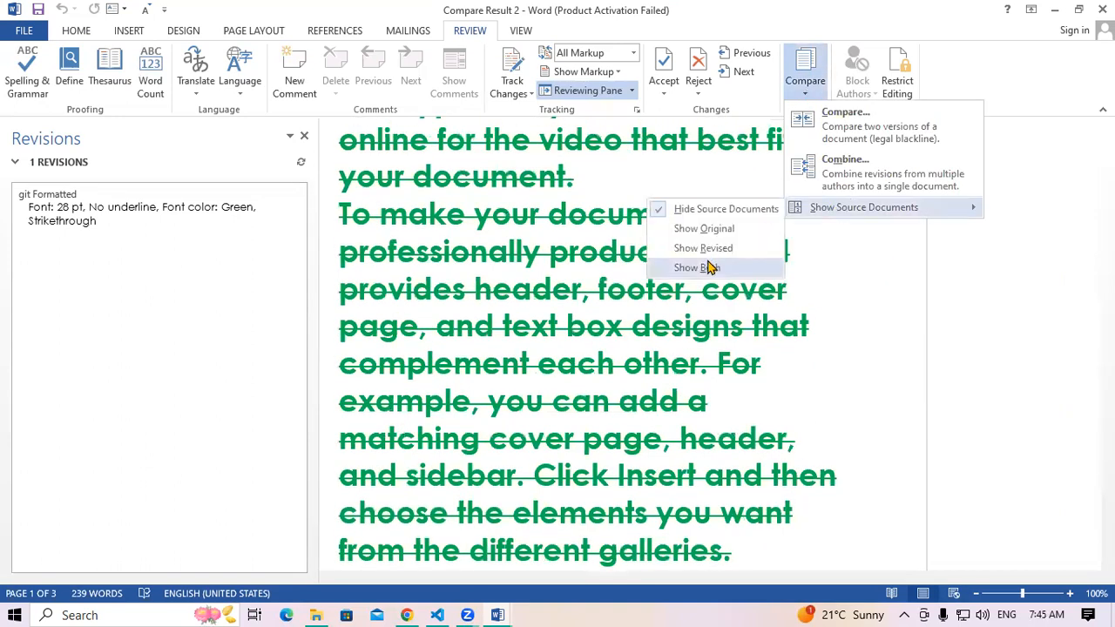
pyautogui.click(697, 268)
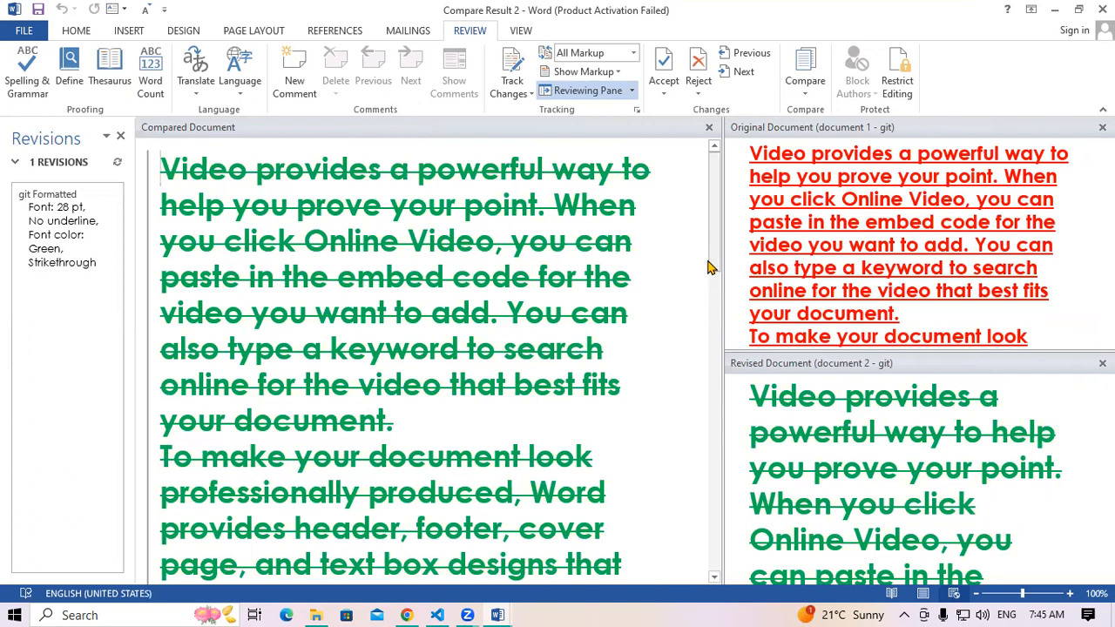
pyautogui.hotkey('ctrl', 'w')
pyautogui.click(548, 342)
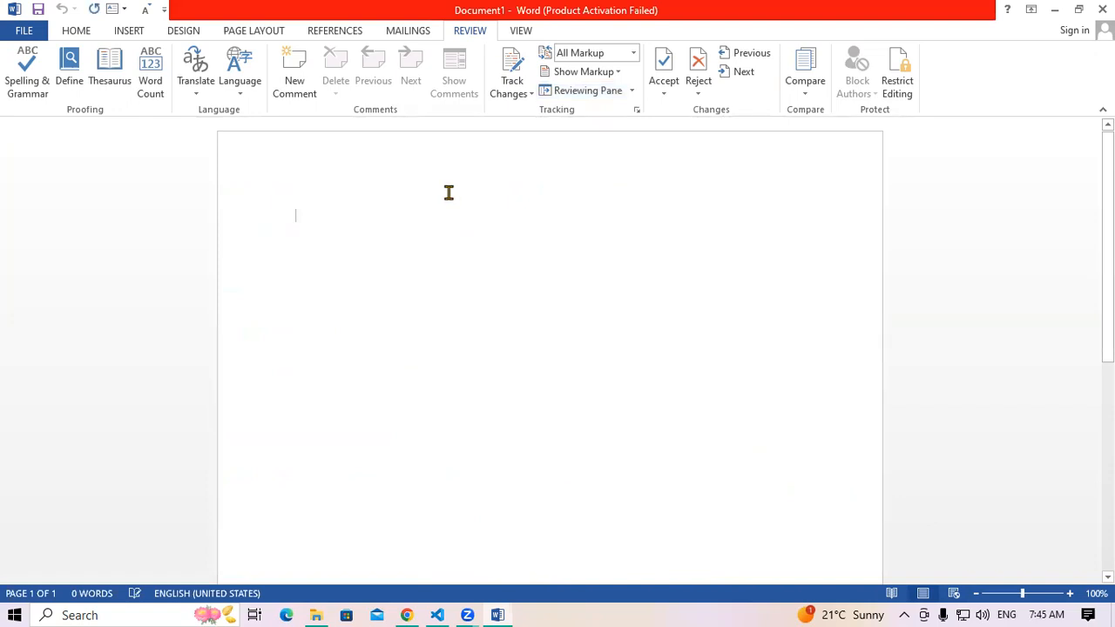
# Start a Combine with document 2 as the original document
pyautogui.click(805, 87)
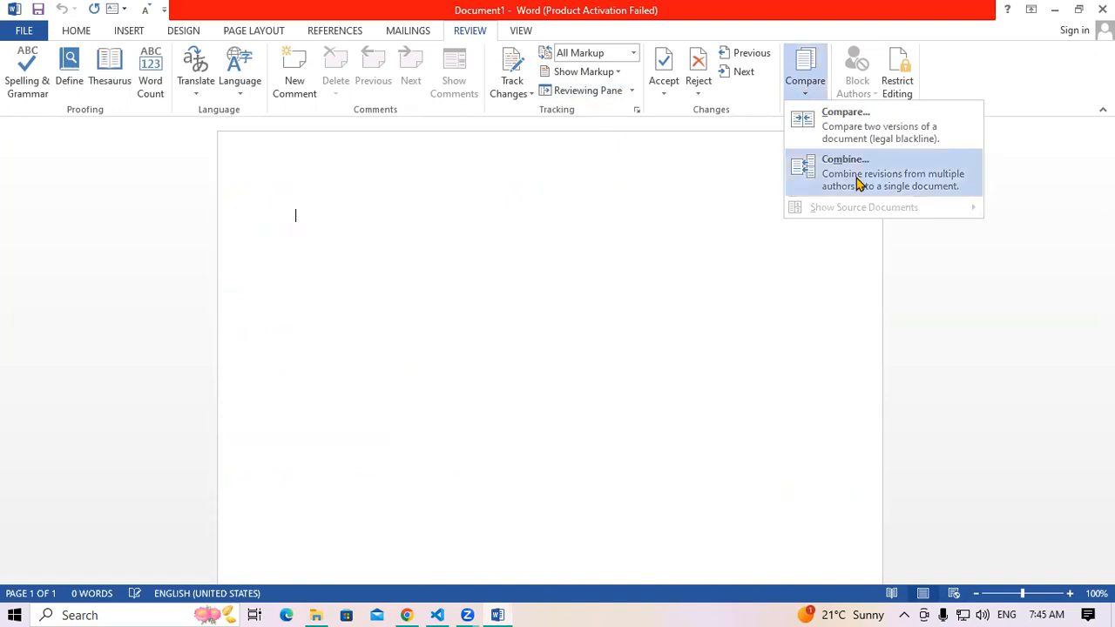
pyautogui.click(859, 184)
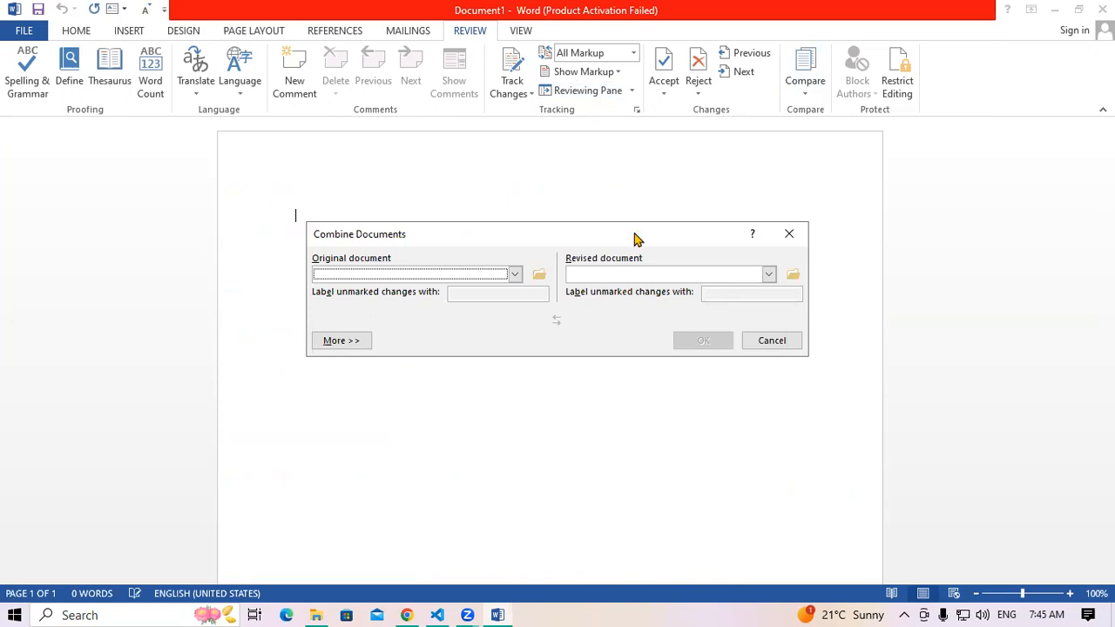
pyautogui.click(539, 275)
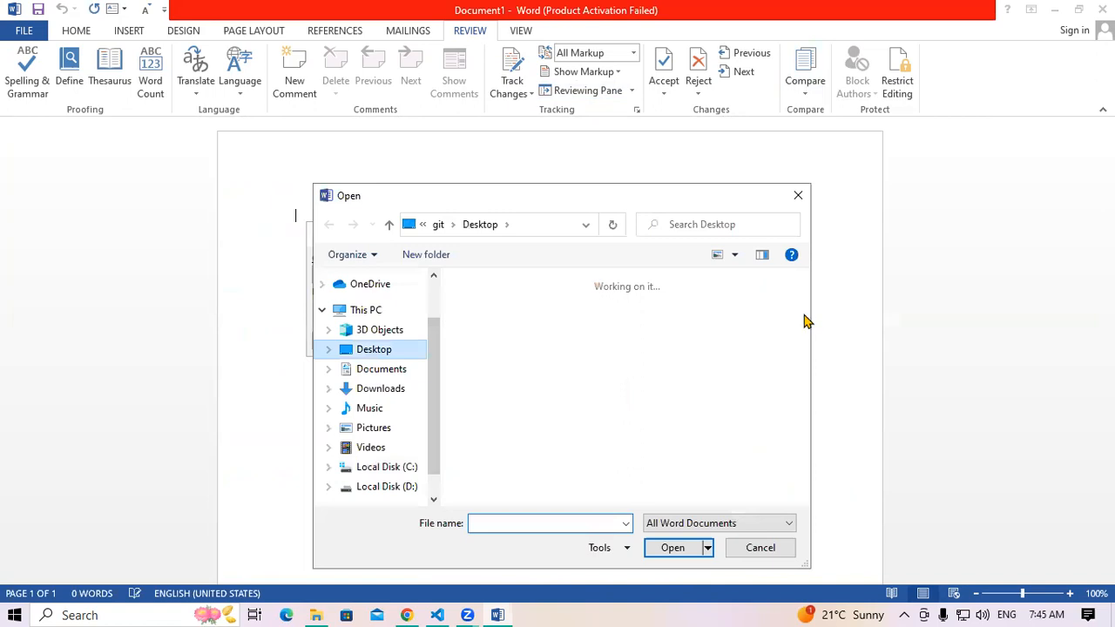
pyautogui.scroll(-5, 721, 396)
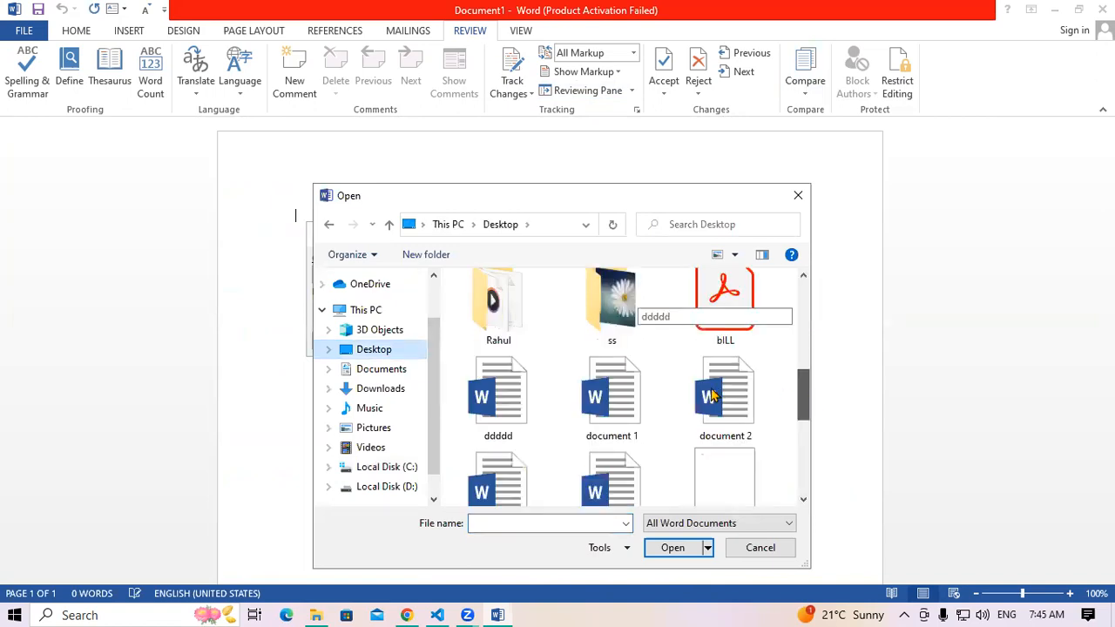
pyautogui.click(726, 397)
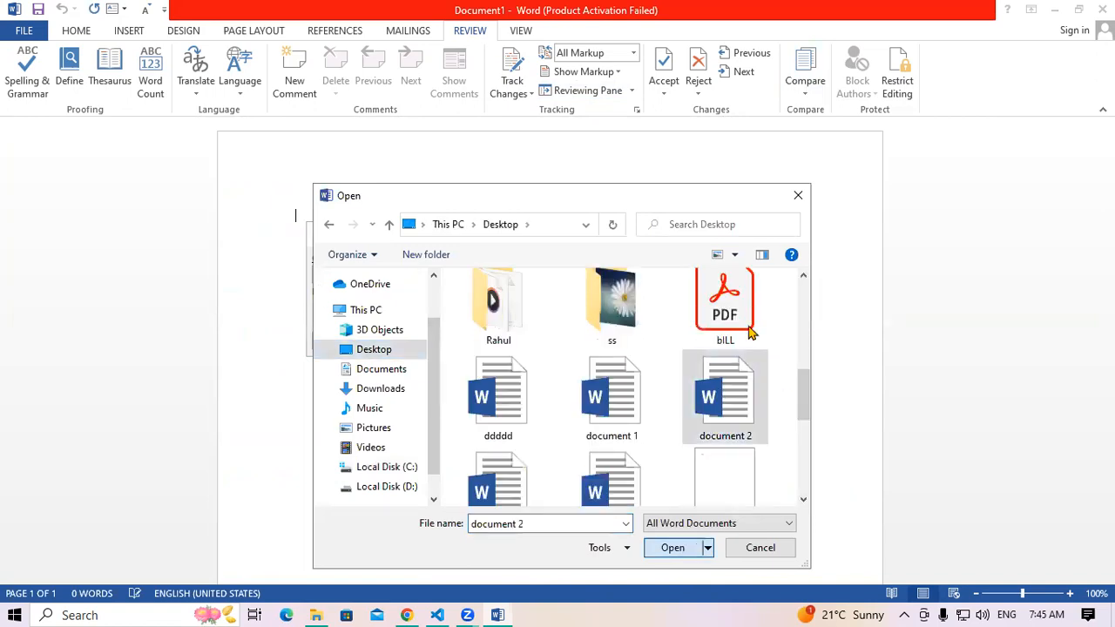
pyautogui.press('Return')
# Choose document 1 as the revised document and run the combine
pyautogui.click(793, 275)
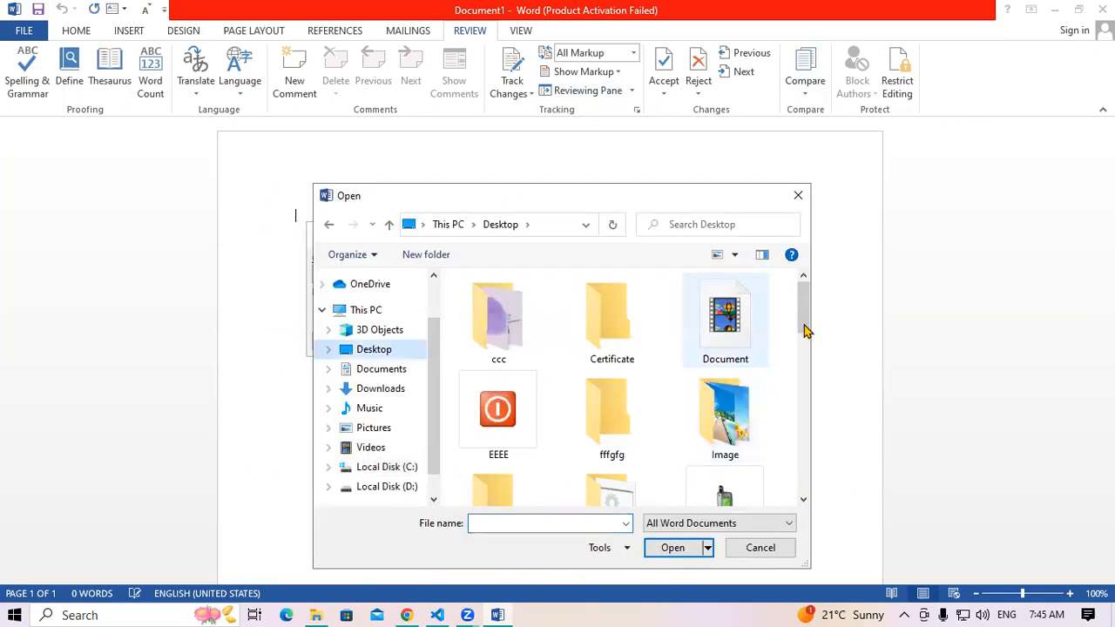
pyautogui.scroll(-1, 804, 326)
pyautogui.scroll(-4, 804, 419)
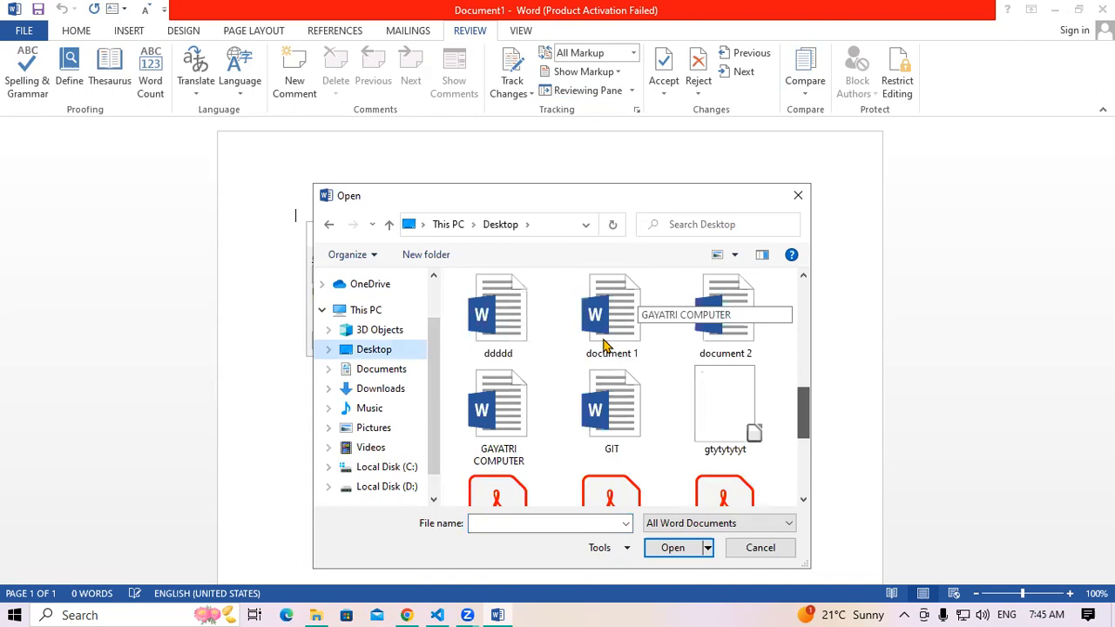
pyautogui.click(611, 346)
pyautogui.click(658, 553)
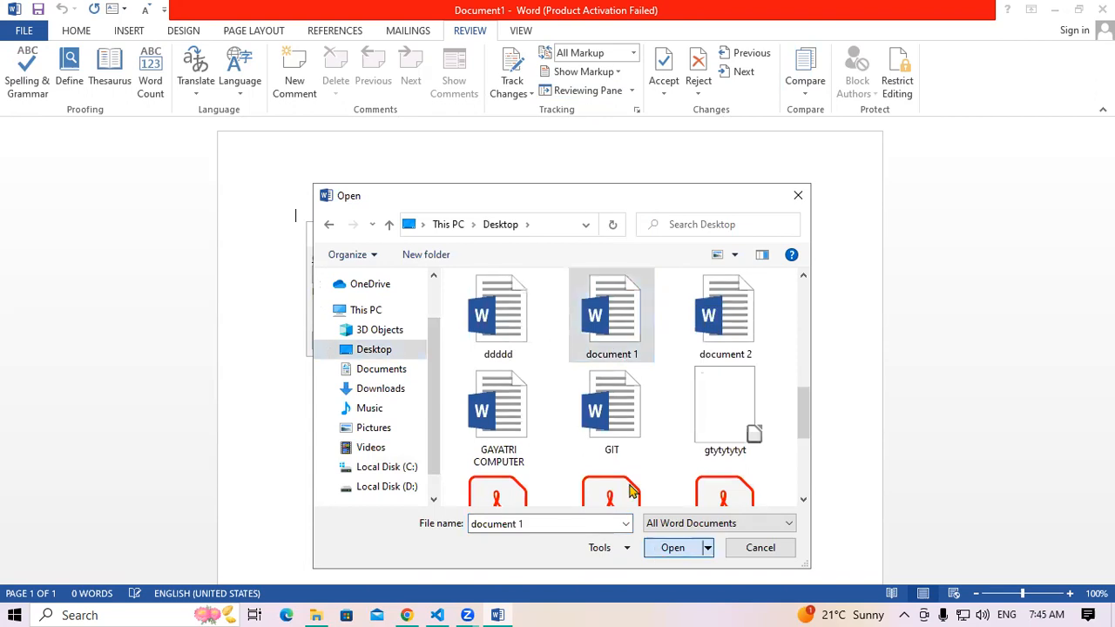
pyautogui.click(693, 343)
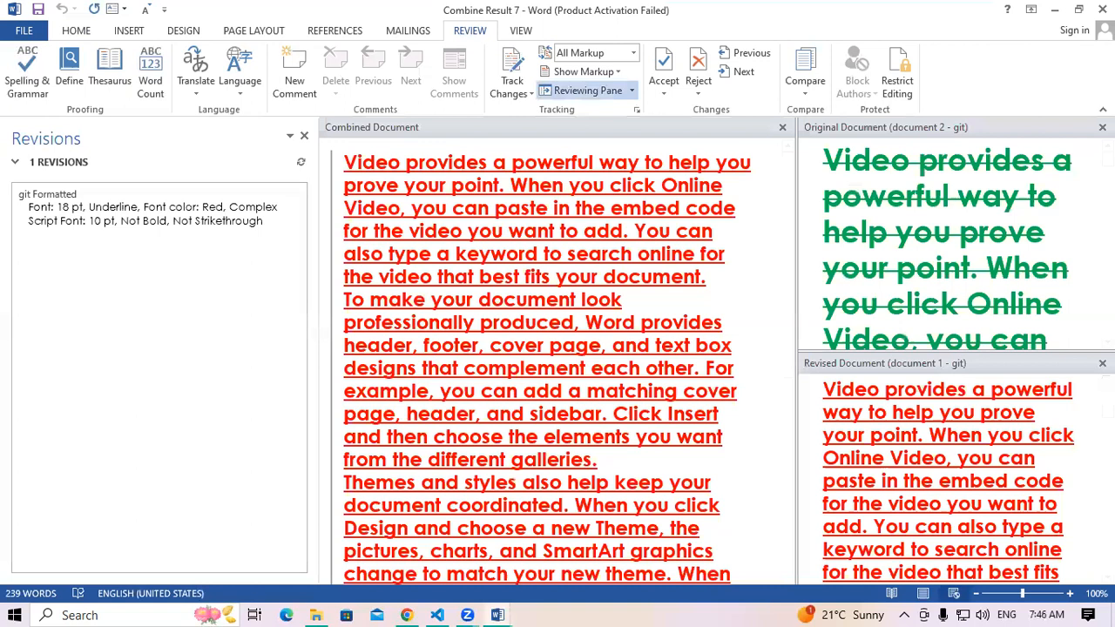
# Close Combine Result 7 with Ctrl+W, choosing Don't Save
pyautogui.hotkey('ctrl', 'w')
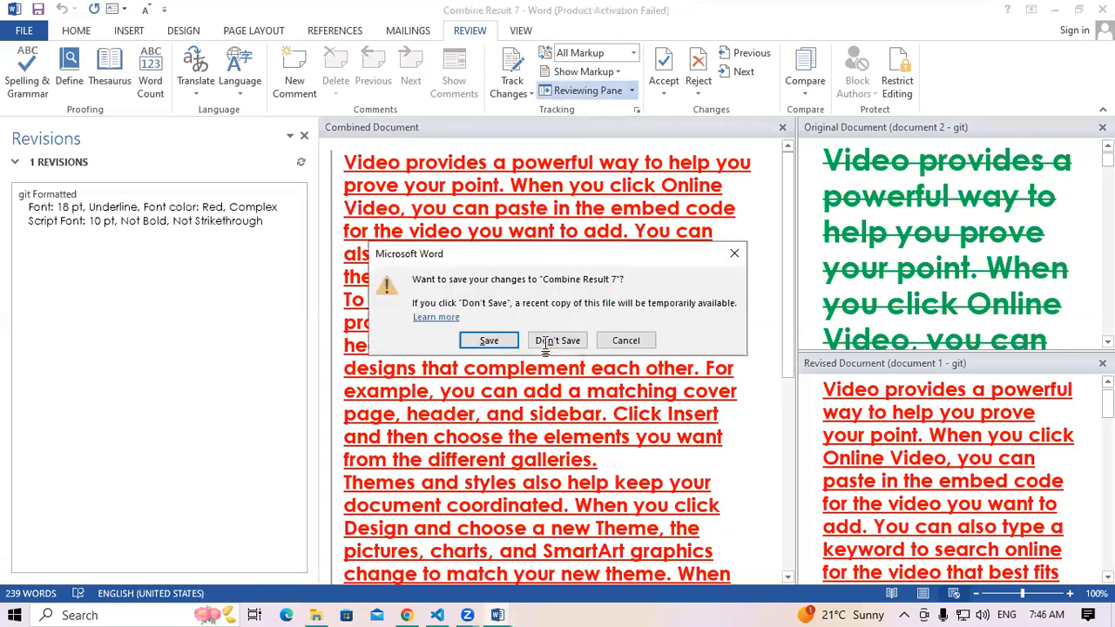
pyautogui.click(545, 343)
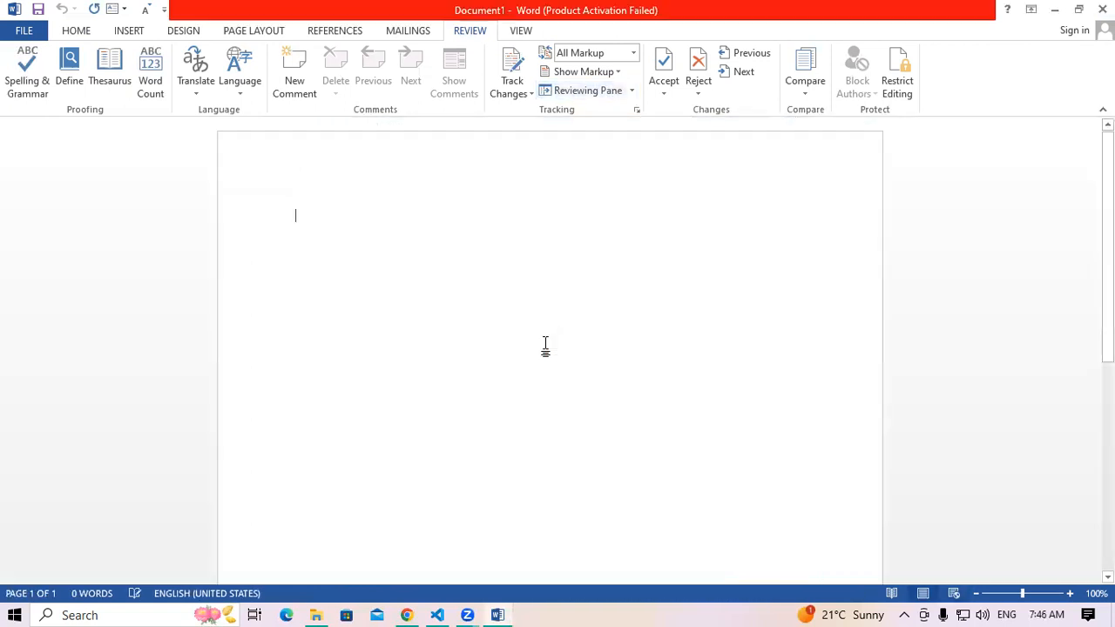
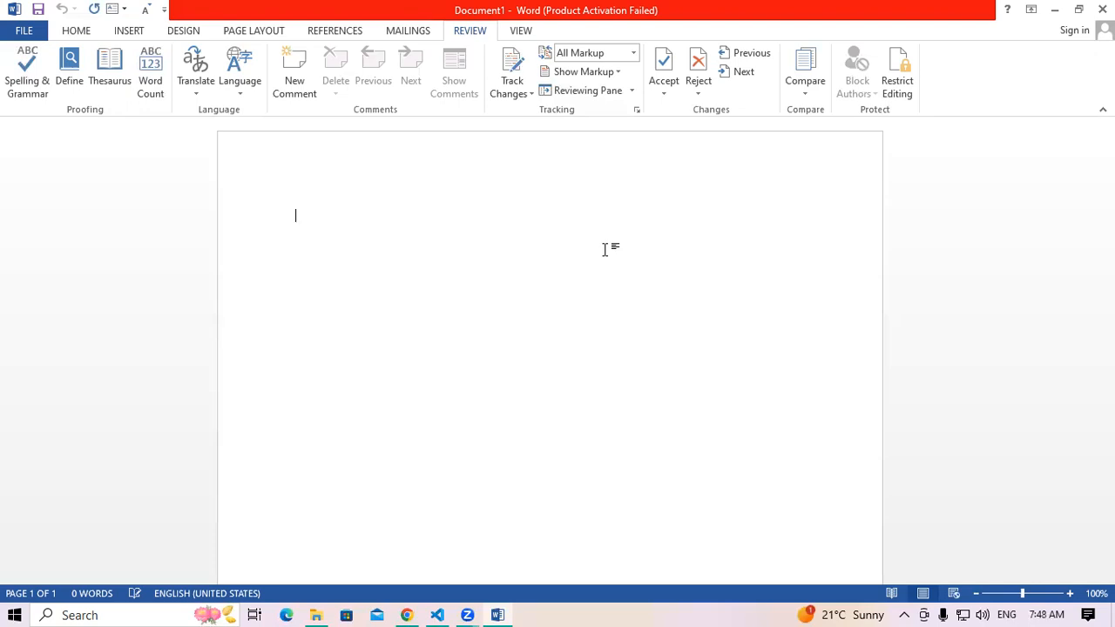
# Generate five sample paragraphs with =rand(), then select all the text and enlarge its font
pyautogui.write('=r')
pyautogui.write('an')
pyautogui.write('d')
pyautogui.write('()')
pyautogui.press('Return')
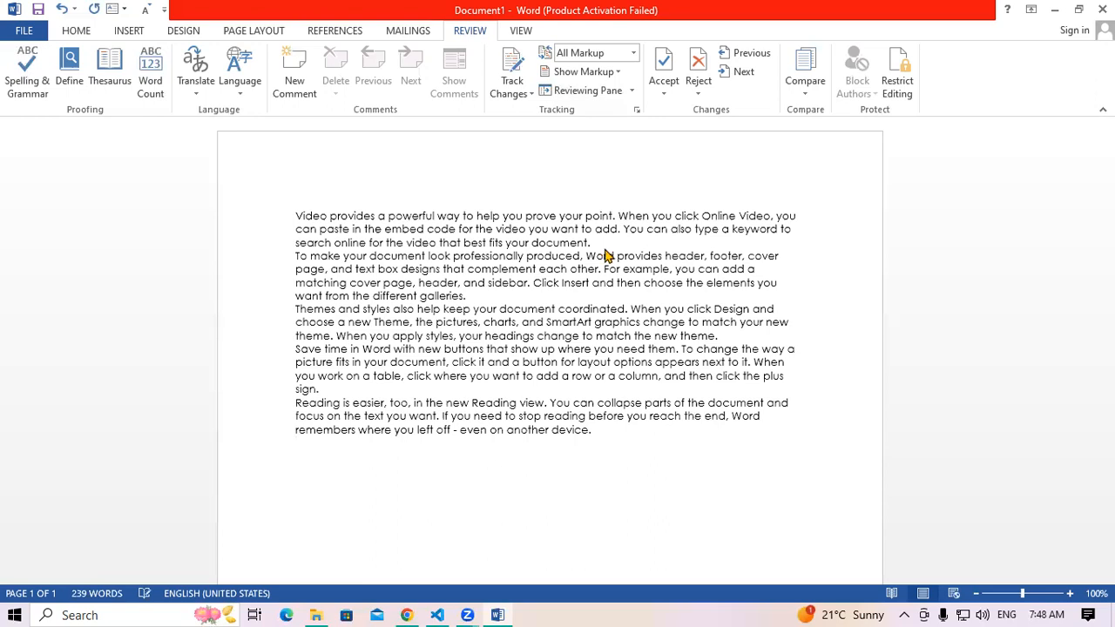
pyautogui.hotkey('ctrl', 'a')
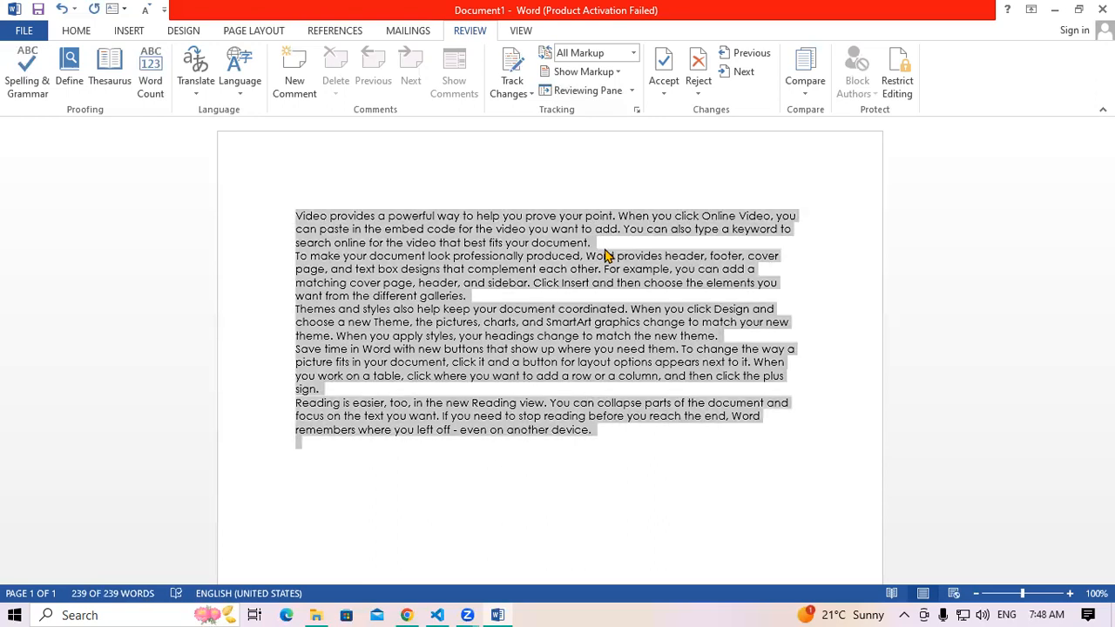
pyautogui.hotkey('ctrl', 'shift', '.')
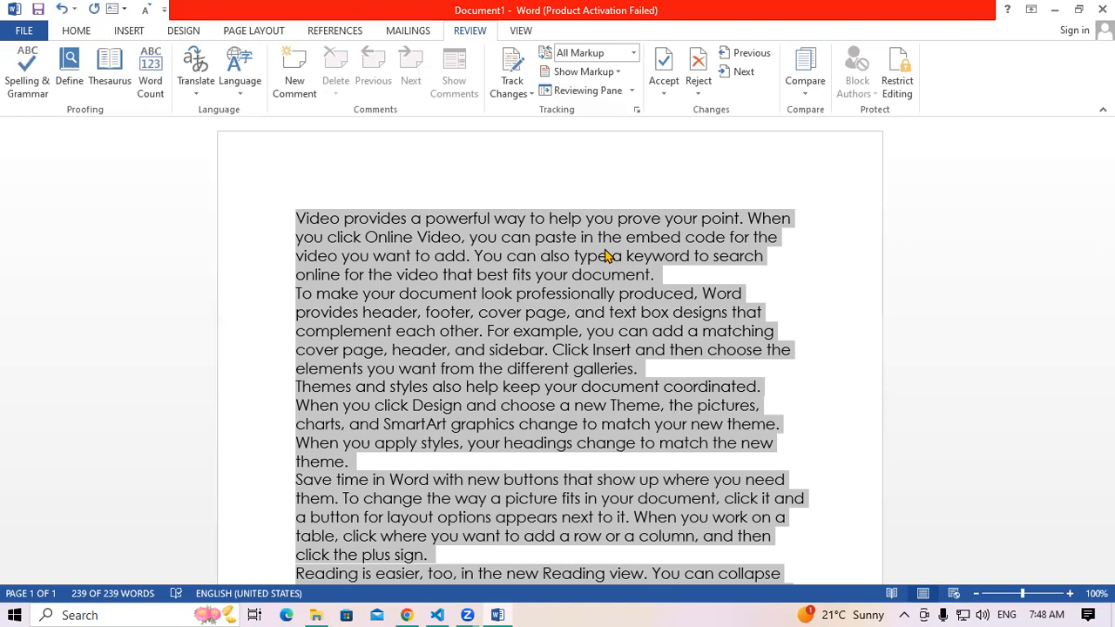
# In Restrict Editing, allow only Comments as the editing type and start enforcing protection
pyautogui.click(892, 88)
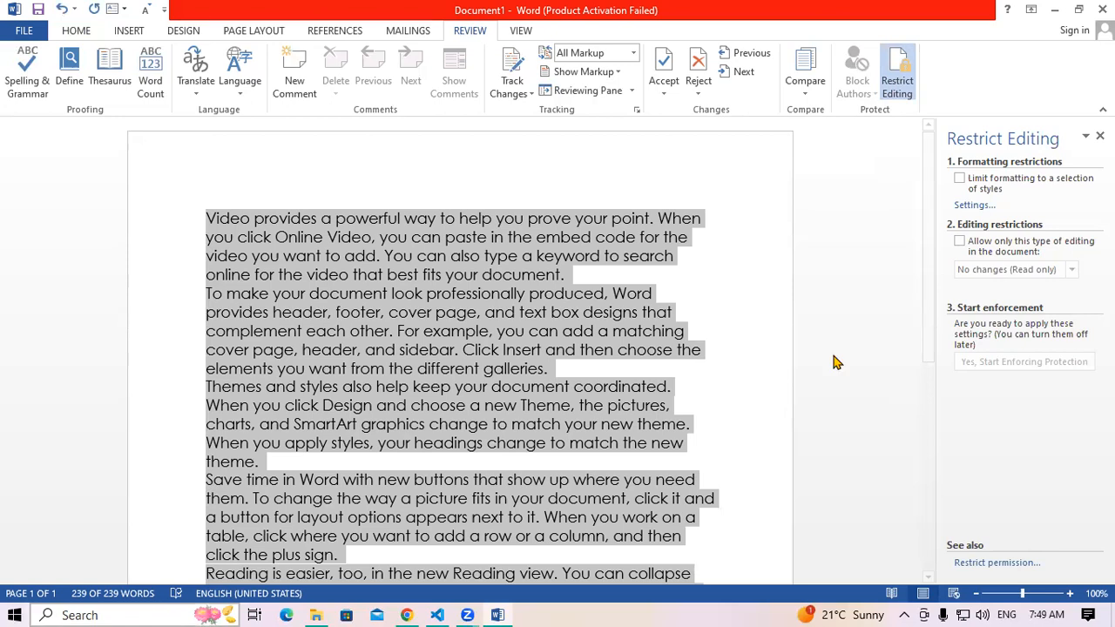
pyautogui.click(960, 242)
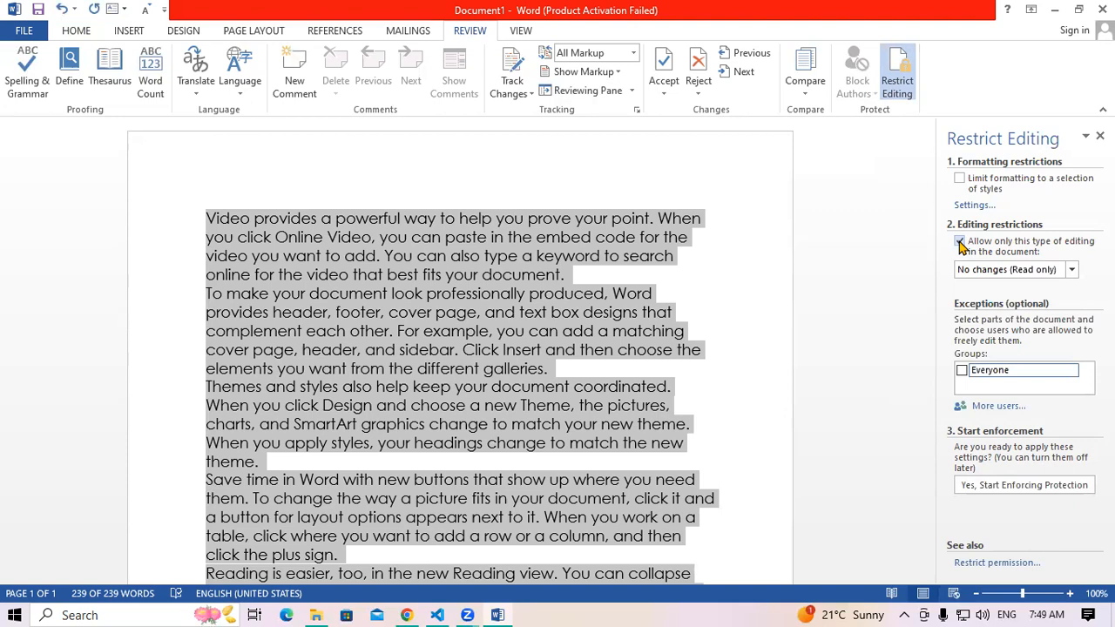
pyautogui.click(1072, 271)
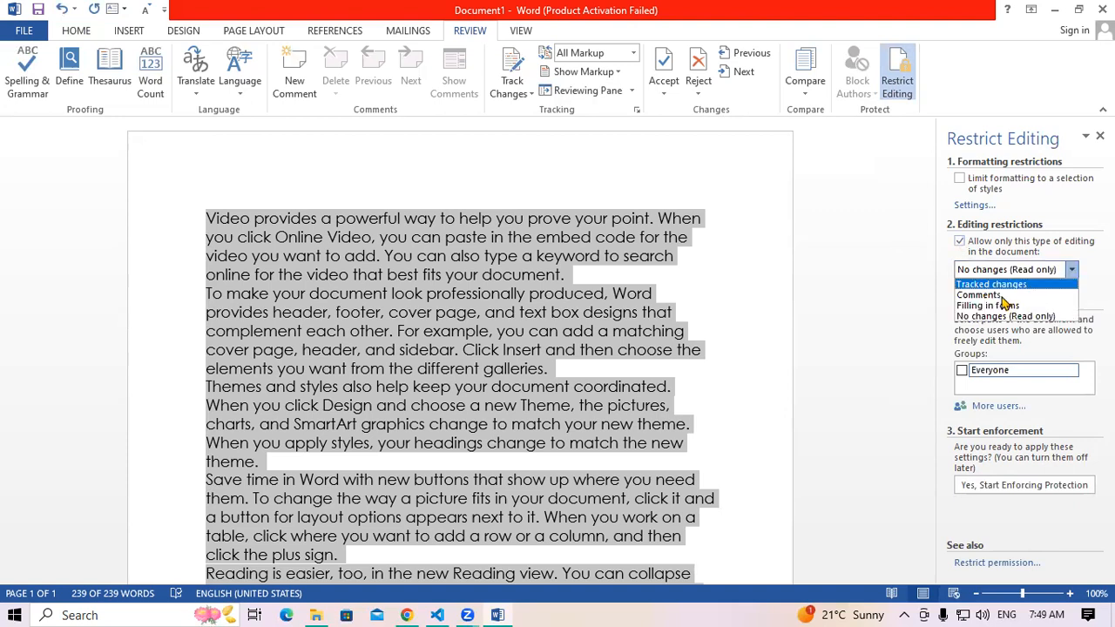
pyautogui.click(979, 295)
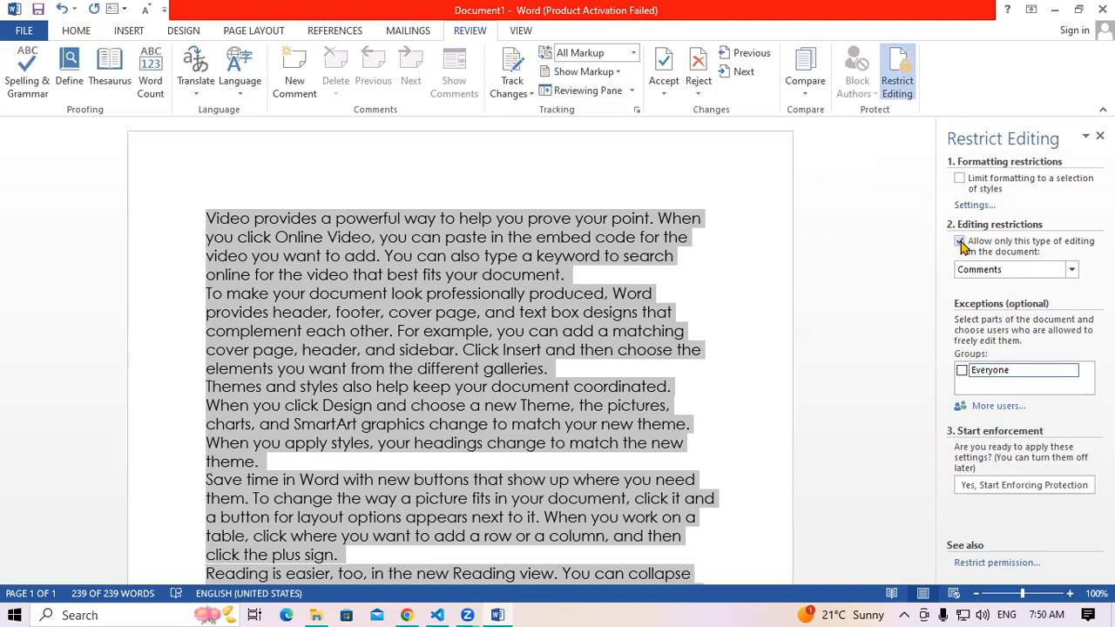
pyautogui.click(1071, 272)
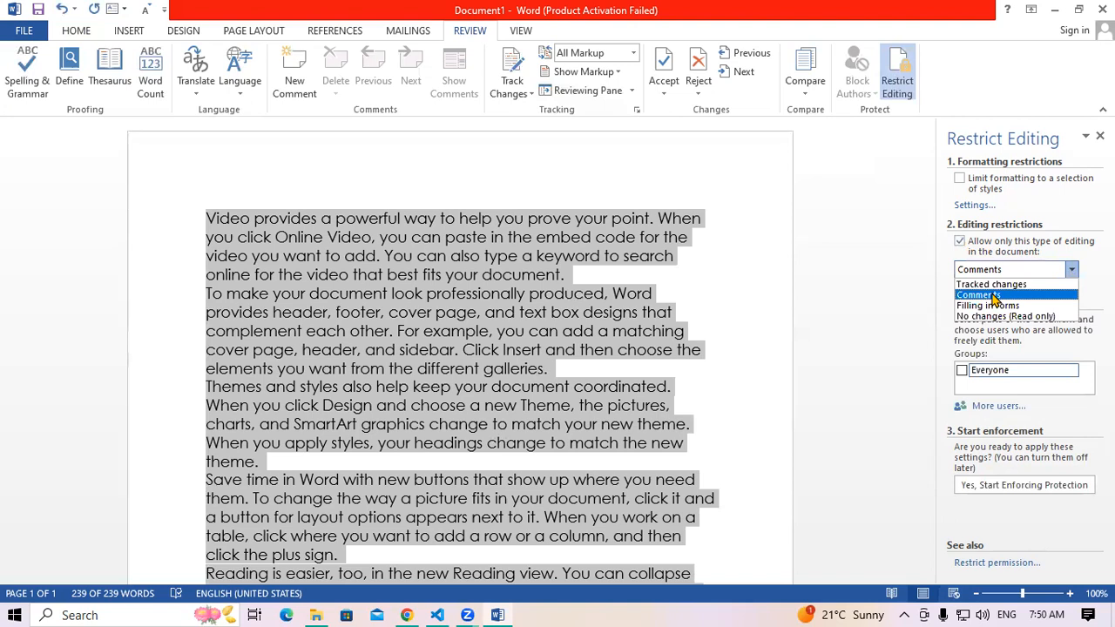
pyautogui.click(993, 298)
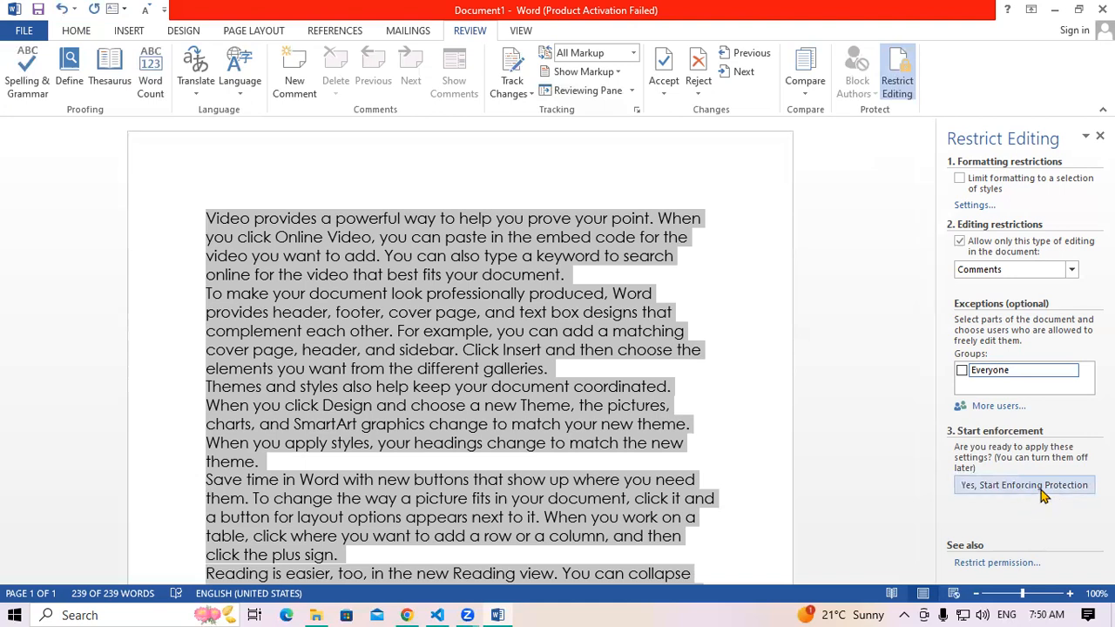
pyautogui.click(955, 485)
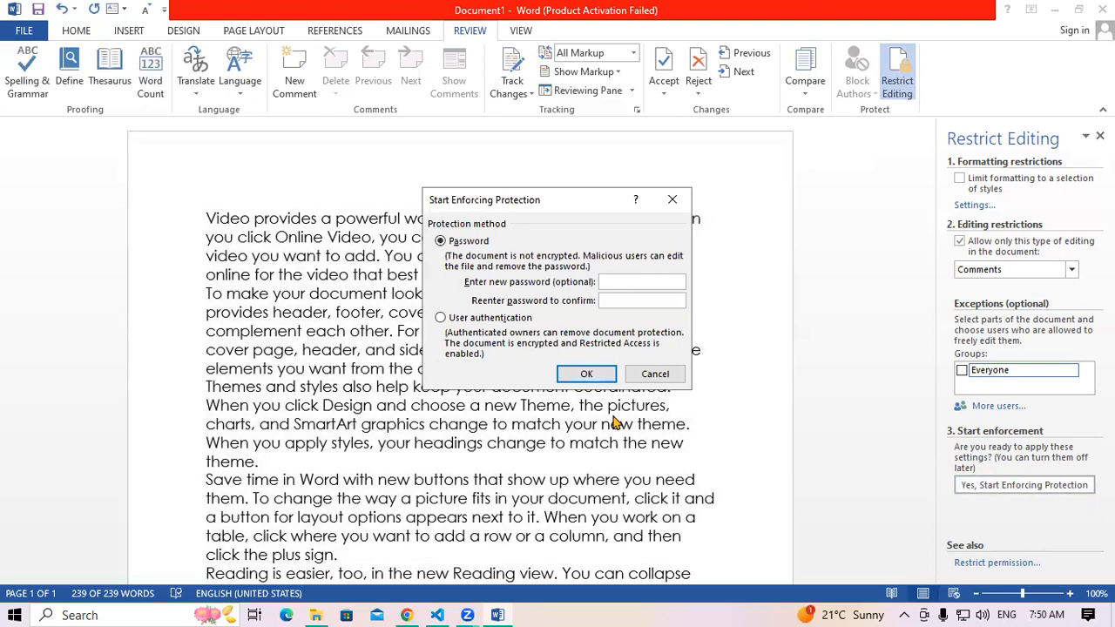
# Enter the protection password, confirm it, and enforce the comments-only protection
pyautogui.write('123')
pyautogui.press('Tab')
pyautogui.write('123')
pyautogui.click(587, 374)
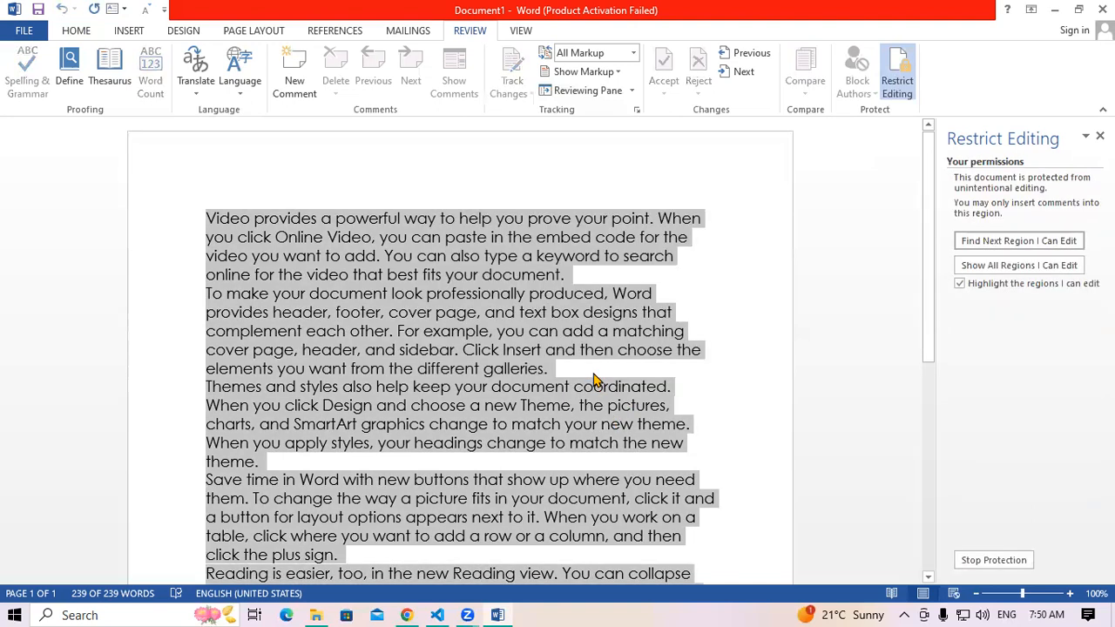
# Close the Restrict Editing pane and select the opening paragraphs of text
pyautogui.click(1100, 135)
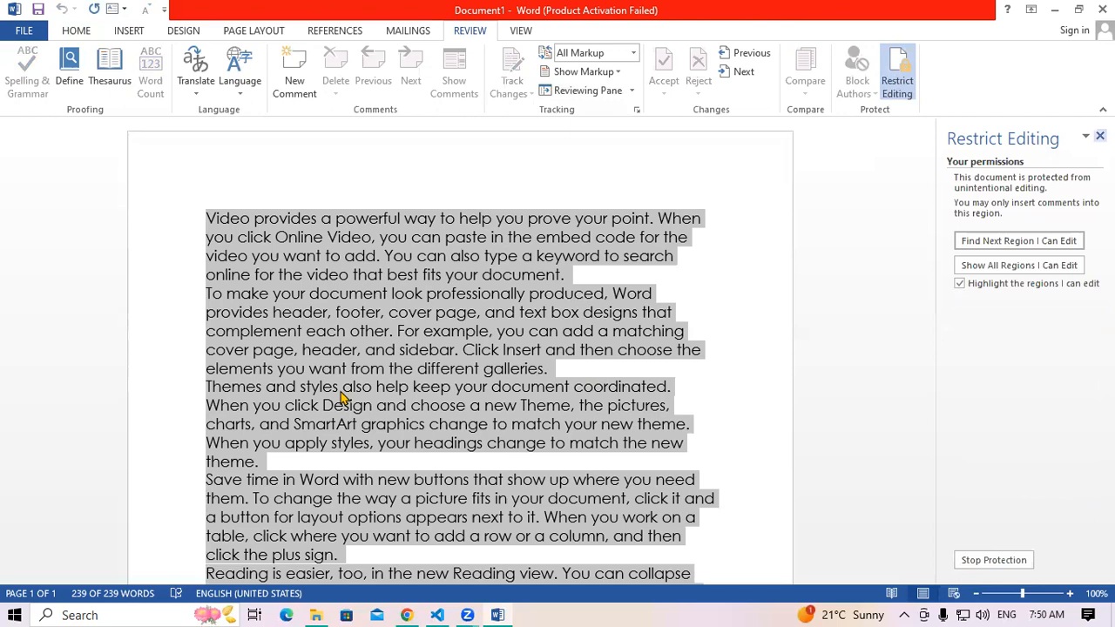
pyautogui.click(367, 297)
pyautogui.moveTo(296, 216); pyautogui.dragTo(712, 509)
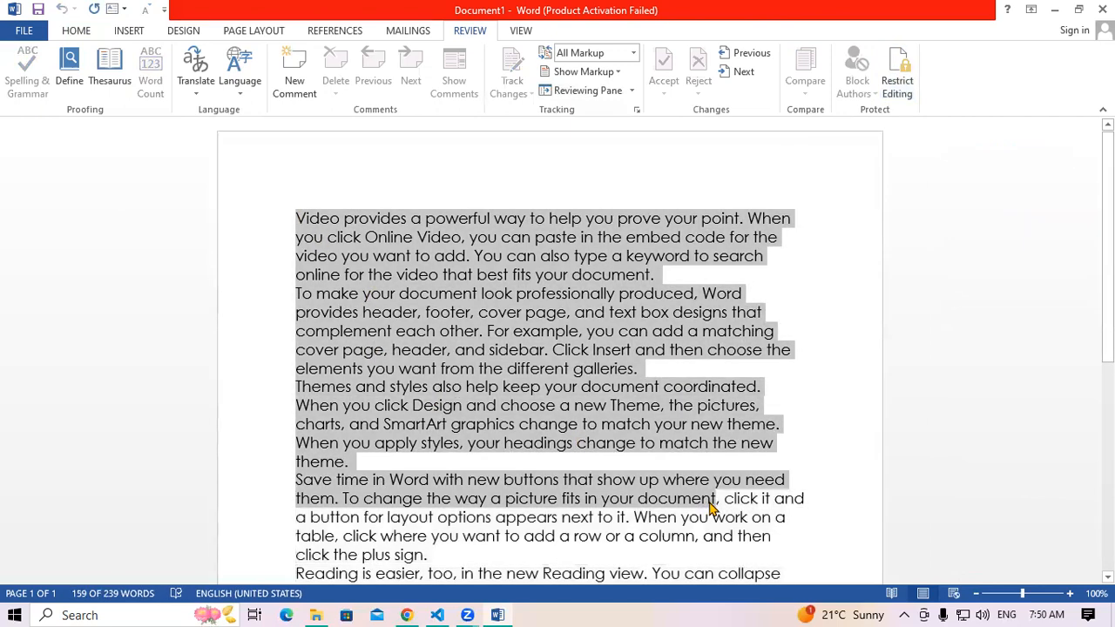
pyautogui.press('BackSpace')
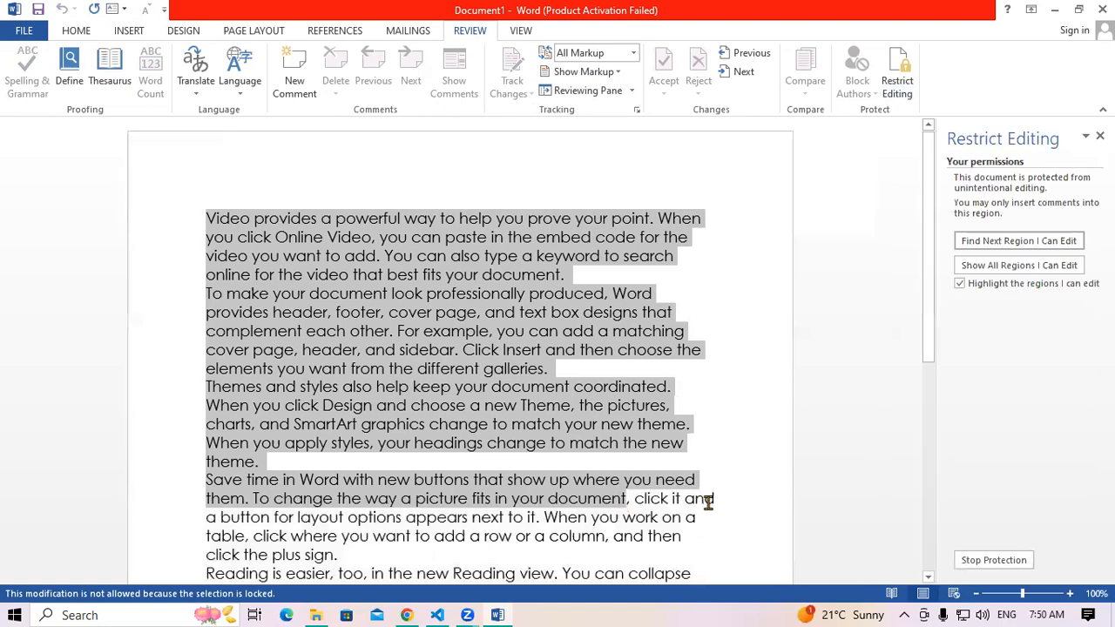
pyautogui.press('BackSpace')
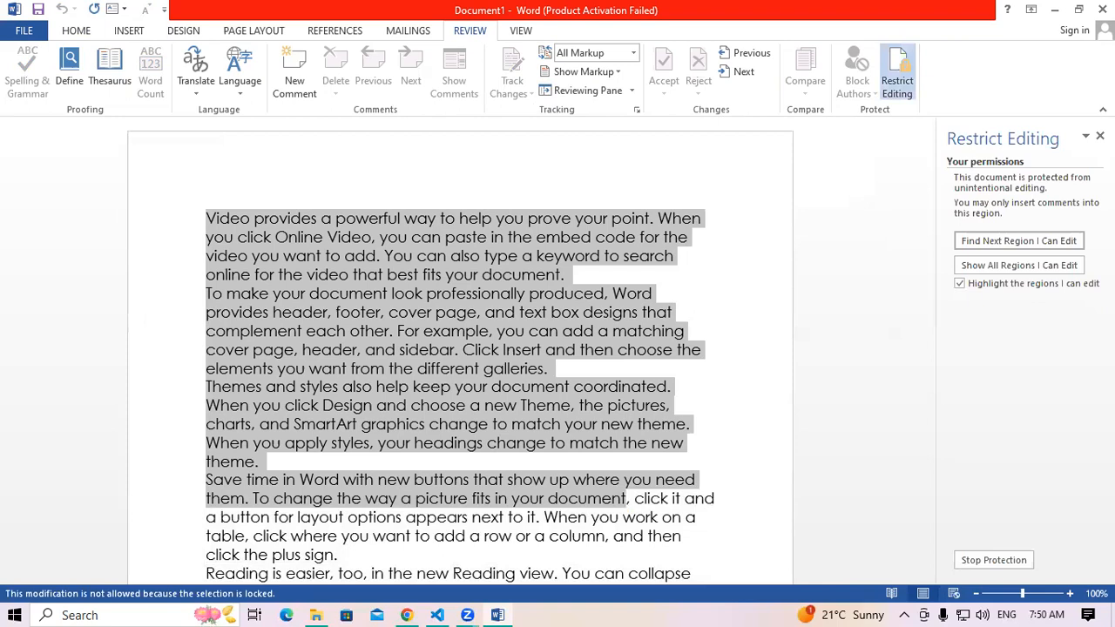
pyautogui.click(1100, 136)
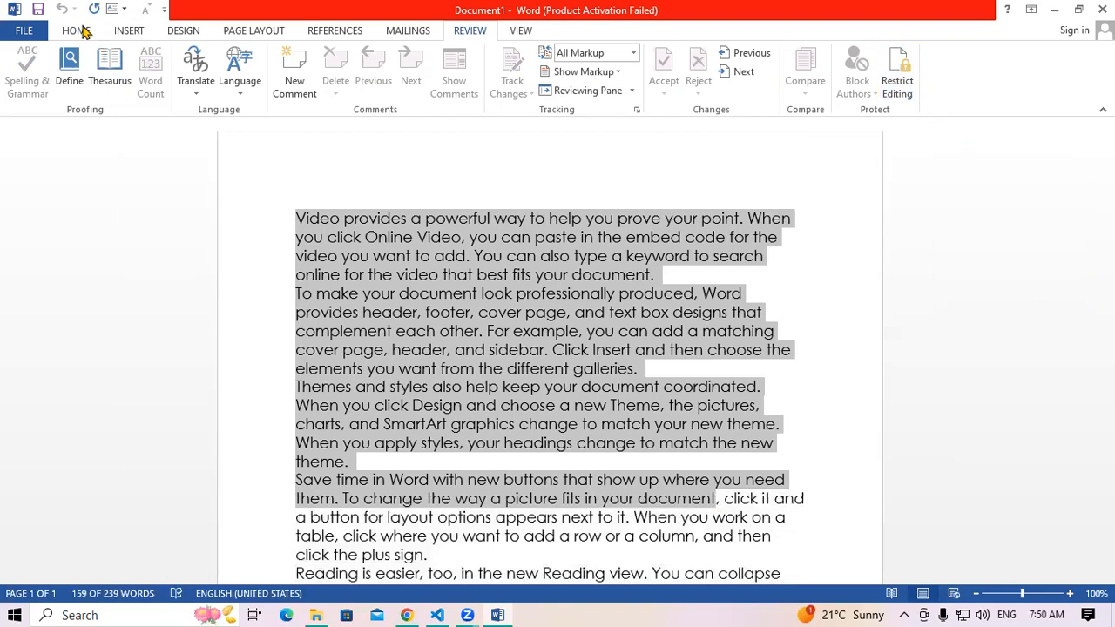
pyautogui.click(77, 30)
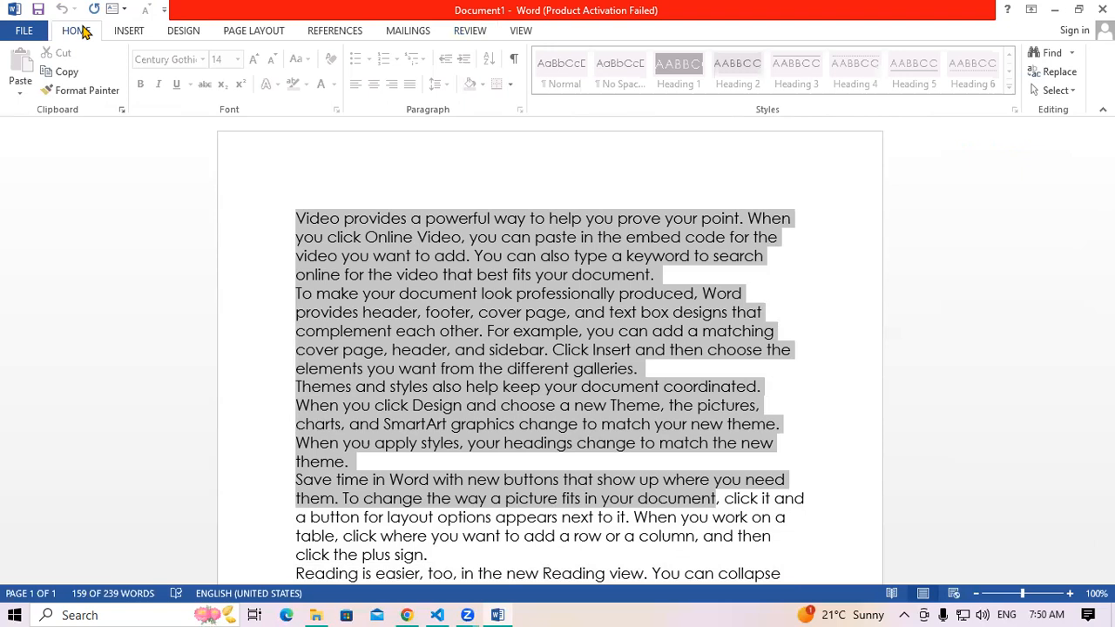
pyautogui.click(468, 33)
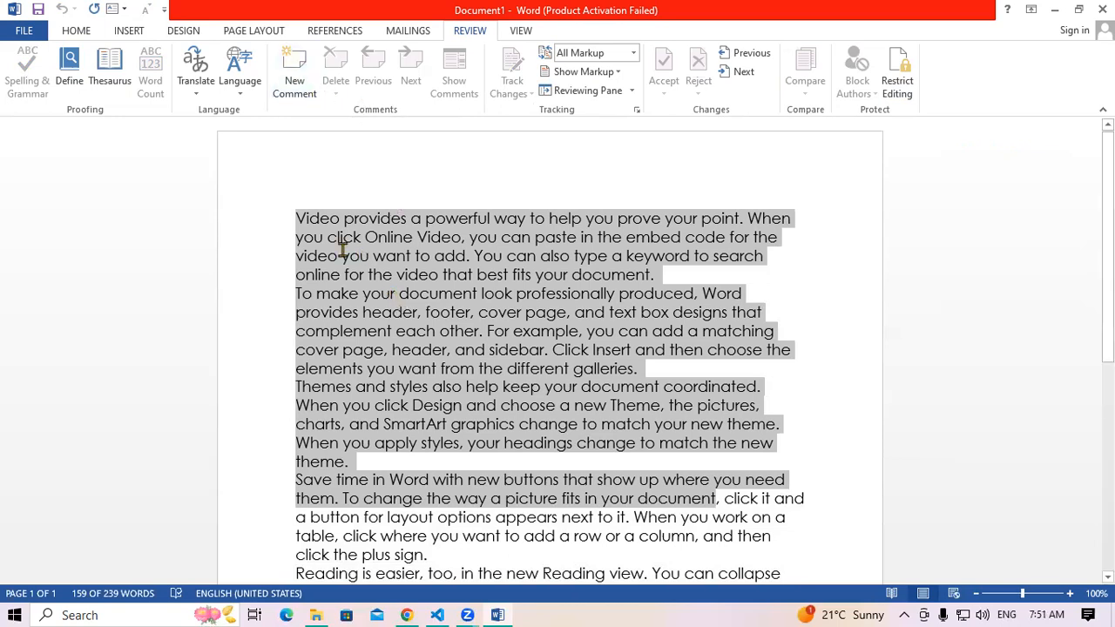
pyautogui.click(307, 227)
pyautogui.moveTo(297, 217); pyautogui.dragTo(774, 221)
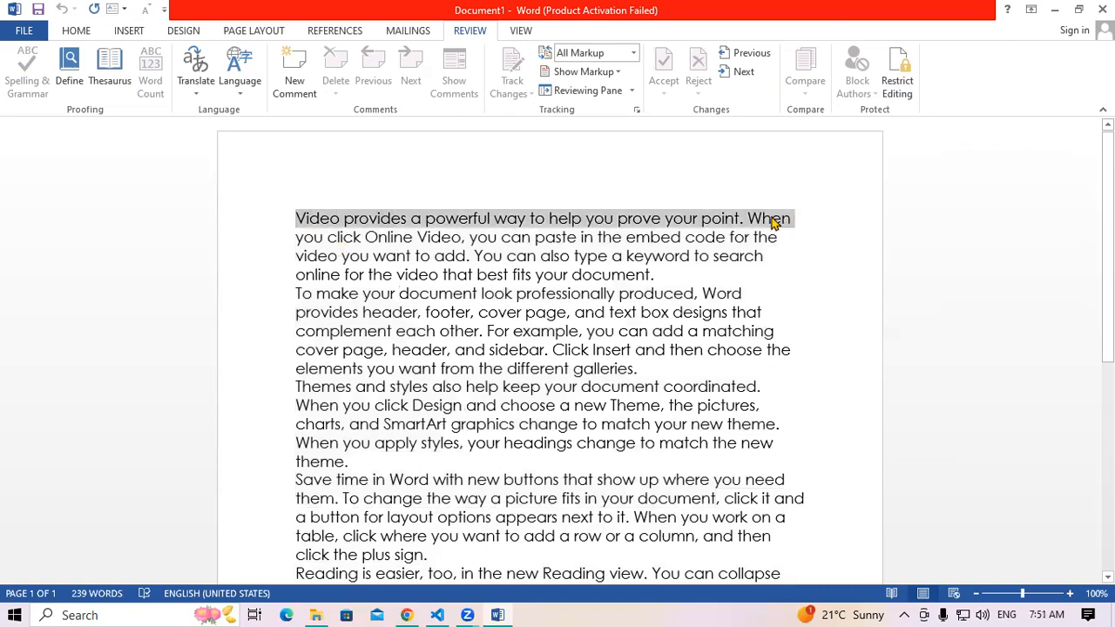
# Add placeholder-text comments to the opening line, the Themes and styles sentence, and the Save time paragraph
pyautogui.click(290, 92)
pyautogui.write('Yo5yh56uh6')
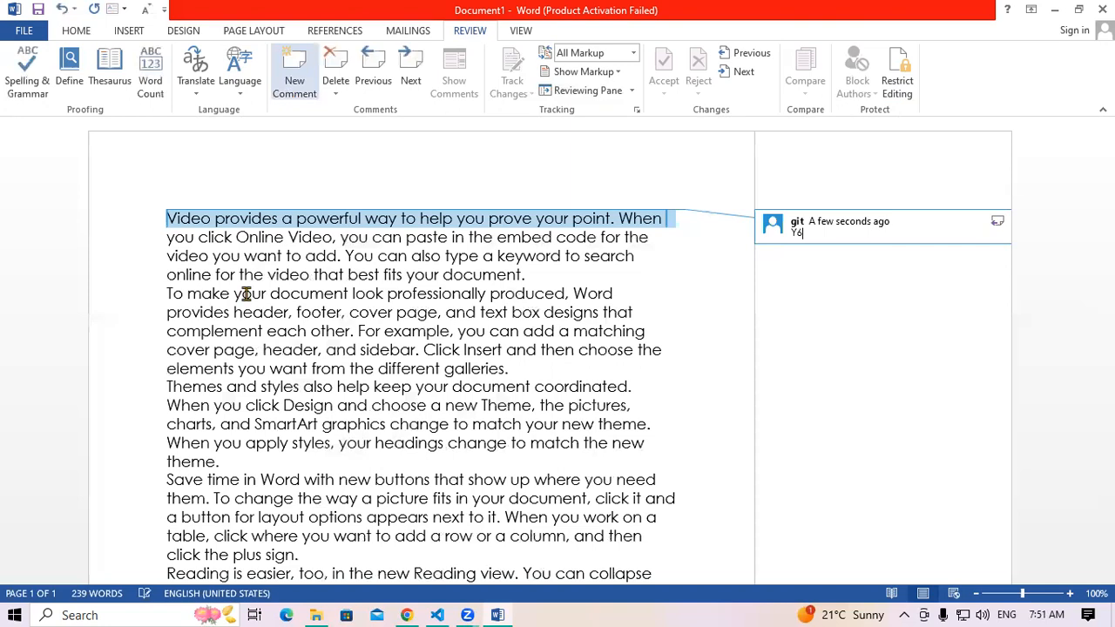
pyautogui.click(258, 388)
pyautogui.moveTo(518, 394); pyautogui.dragTo(624, 393)
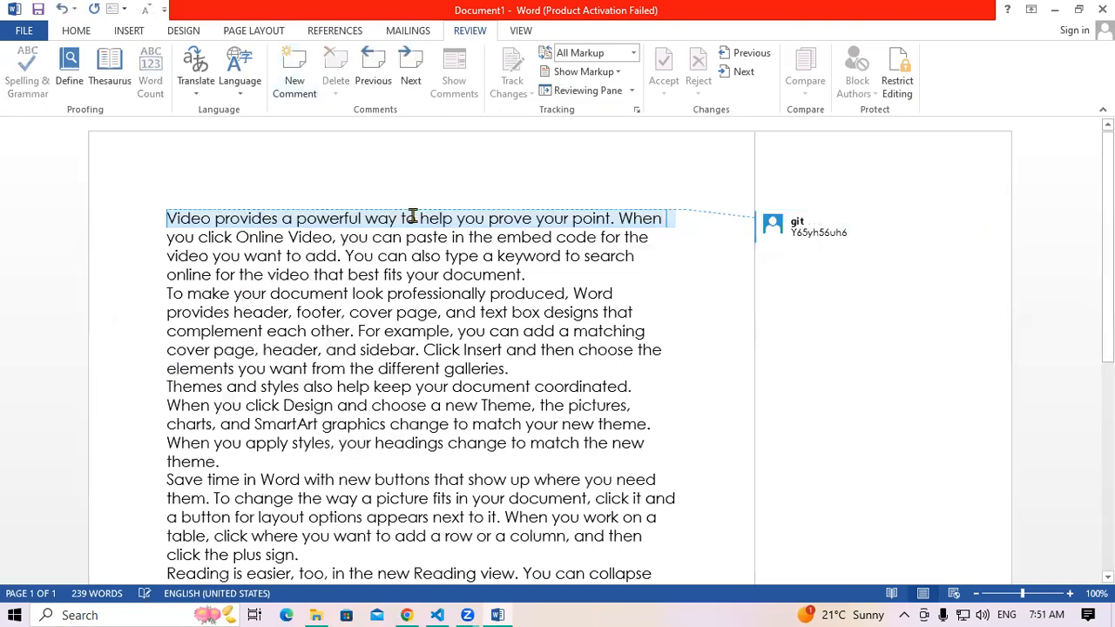
pyautogui.click(306, 97)
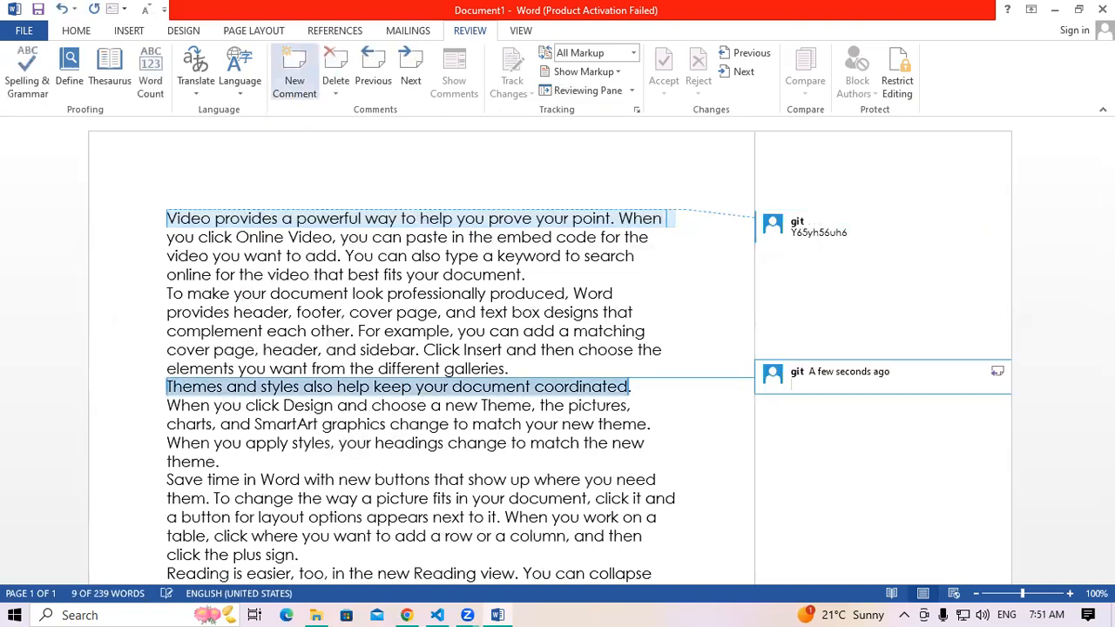
pyautogui.write('J7jh67ujh7J7jh67ujh7')
pyautogui.moveTo(166, 479); pyautogui.dragTo(595, 498)
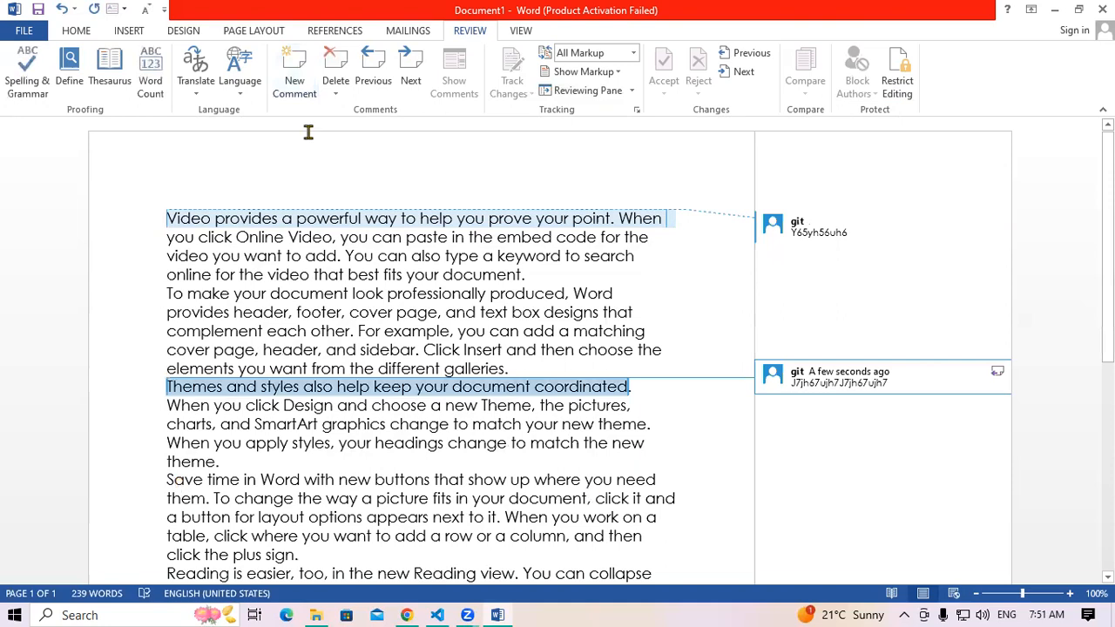
pyautogui.click(299, 91)
pyautogui.write('6jy7567j5y7')
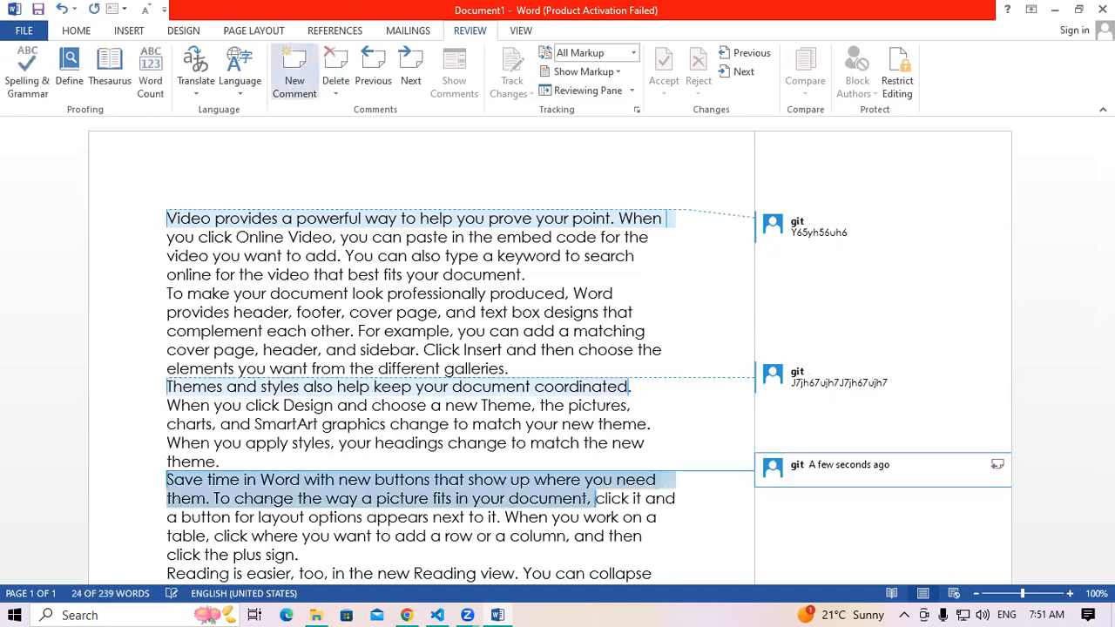
pyautogui.click(411, 333)
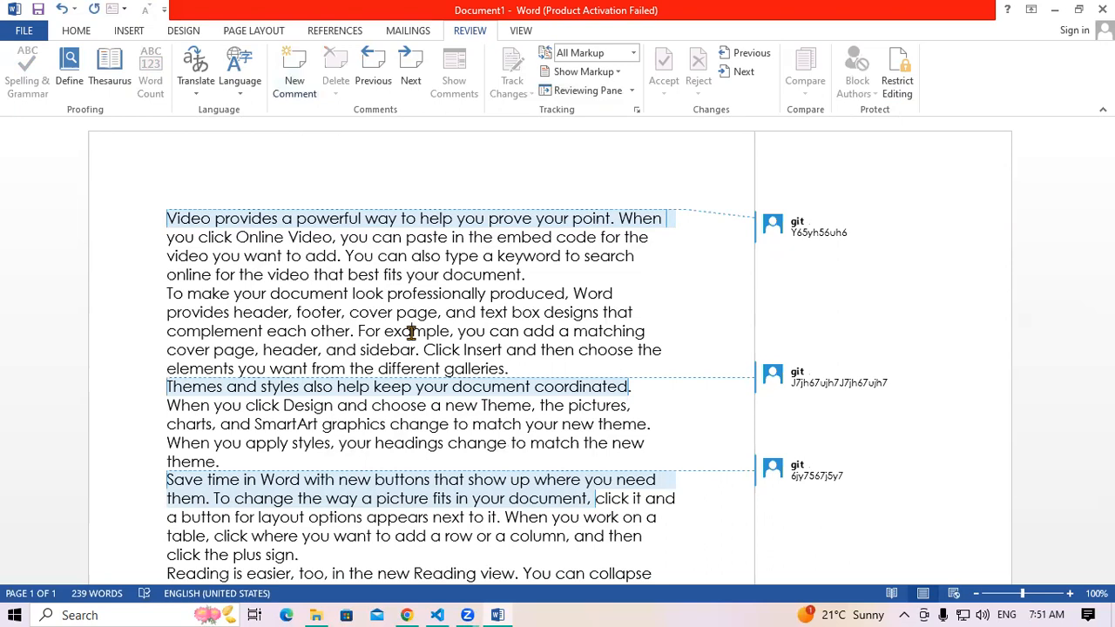
# Try Stop Protection with a wrong password and dismiss the 'password is incorrect' message
pyautogui.click(906, 80)
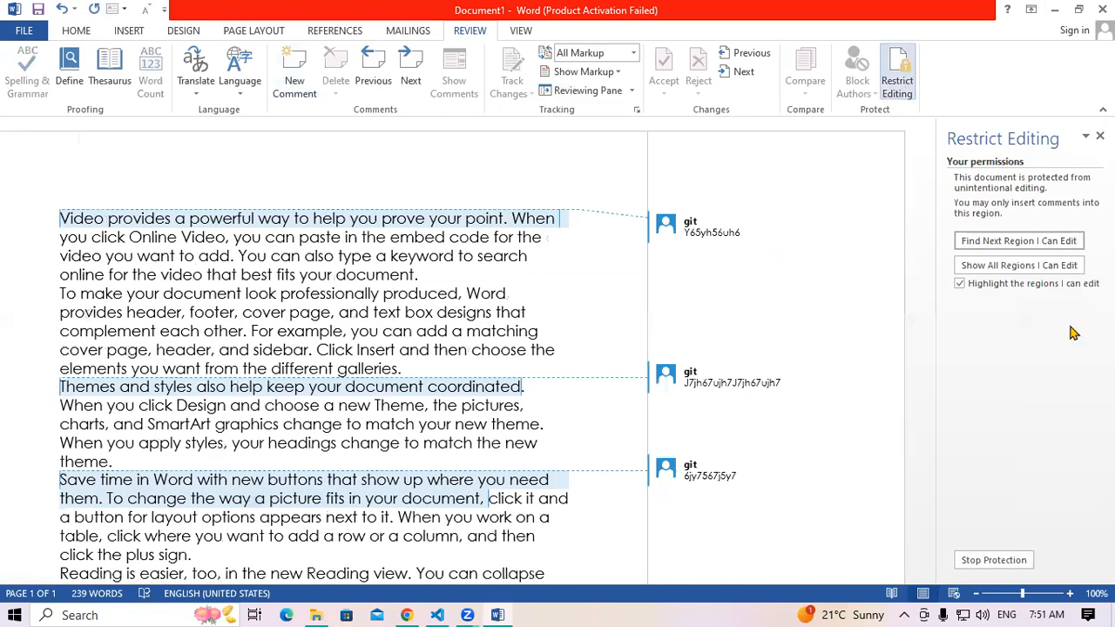
pyautogui.click(991, 562)
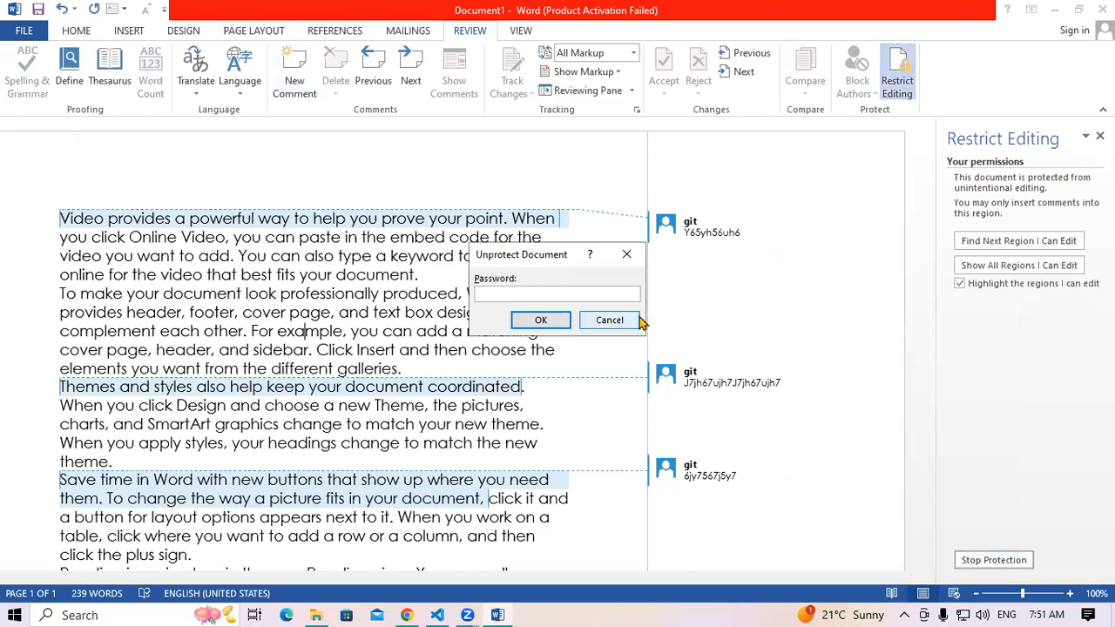
pyautogui.write('•••')
pyautogui.click(542, 320)
pyautogui.click(568, 371)
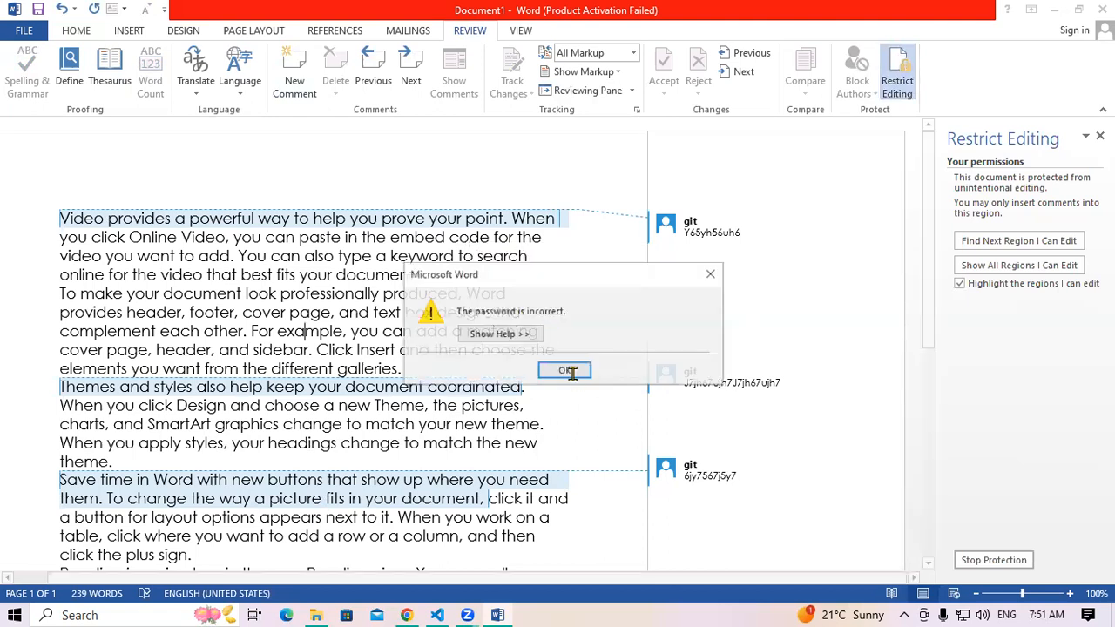
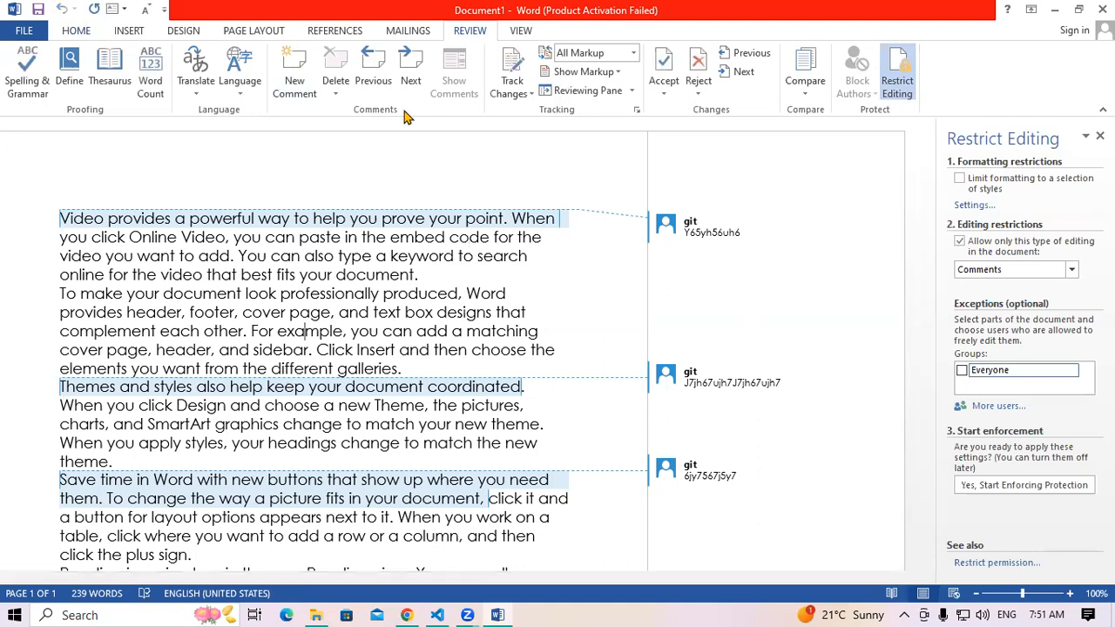
# Close the Restrict Editing pane and select all the document text
pyautogui.scroll(6, 407, 113)
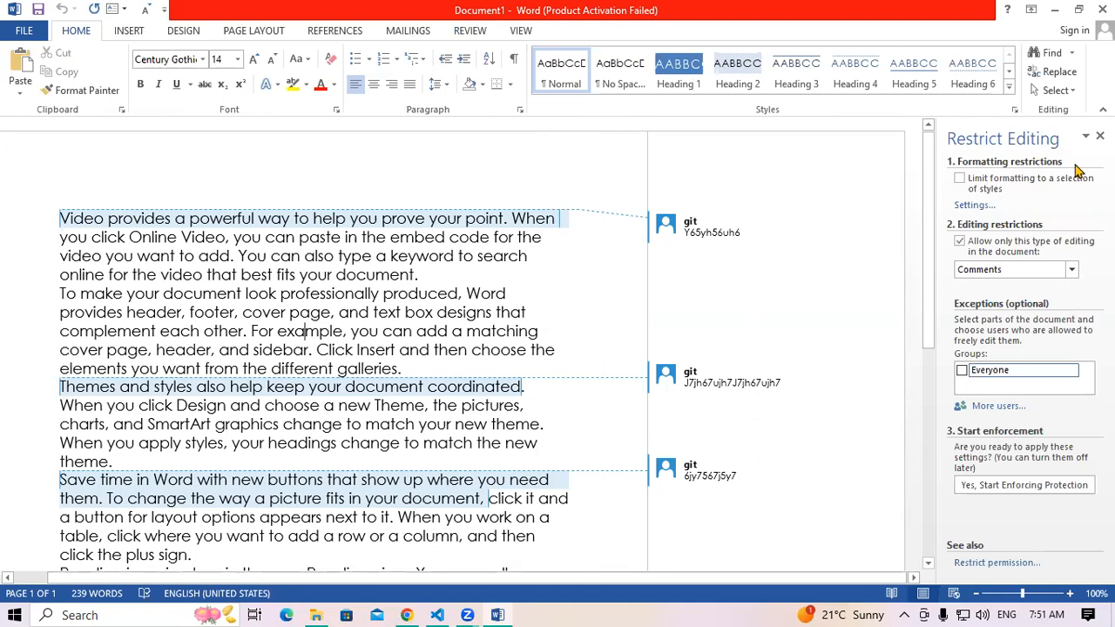
pyautogui.click(1100, 136)
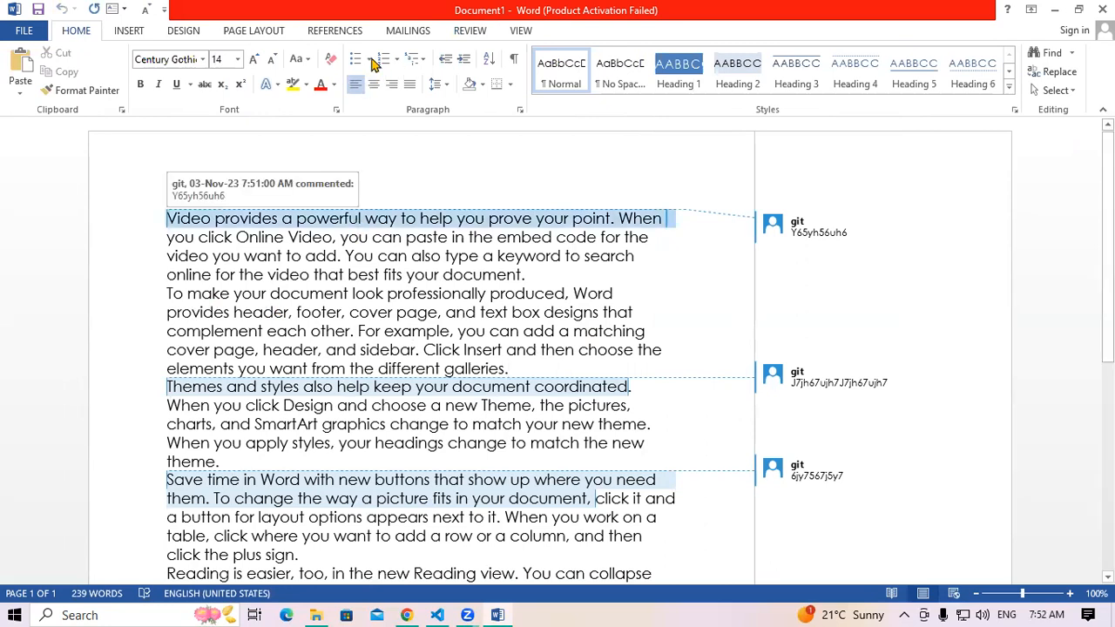
pyautogui.hotkey('ctrl', 'a')
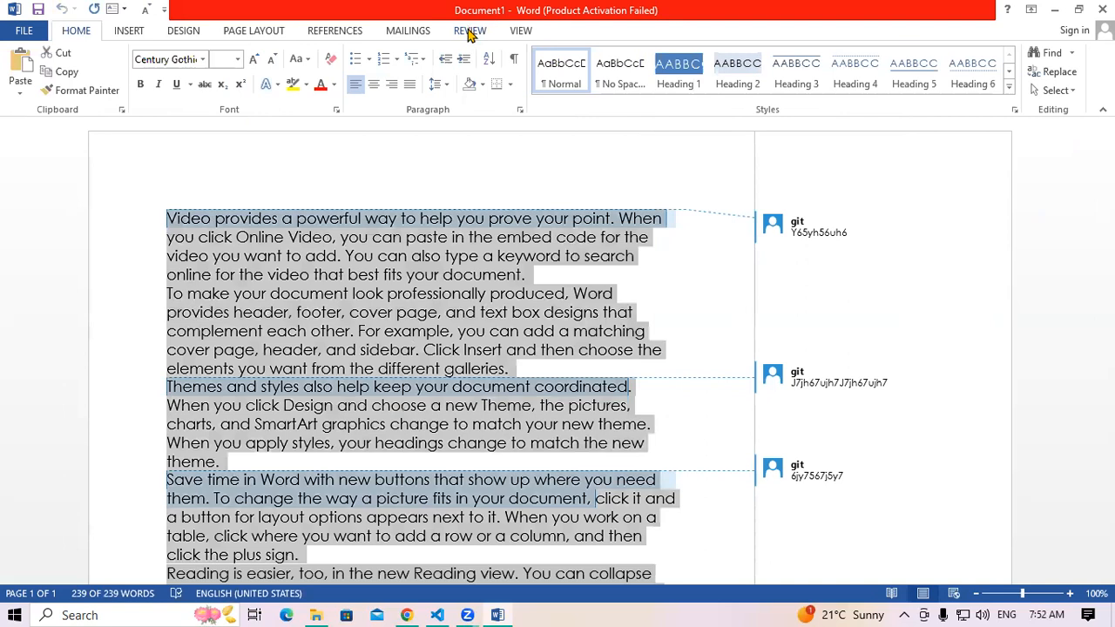
# Set Restrict Editing to No changes (Read only), then cancel the first enforcement attempt
pyautogui.click(471, 32)
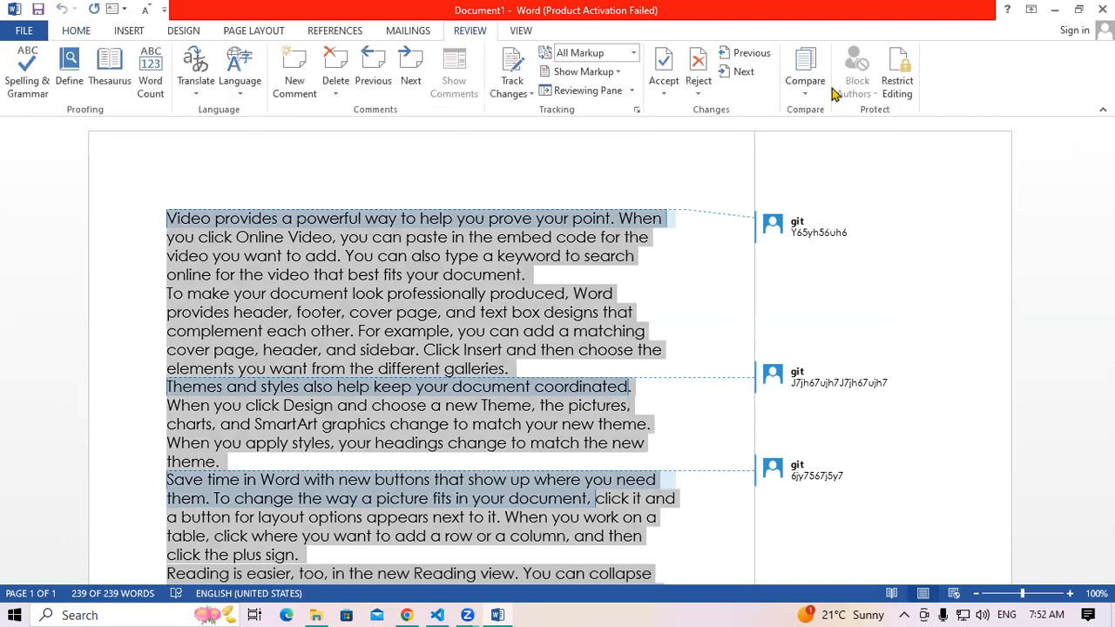
pyautogui.click(914, 77)
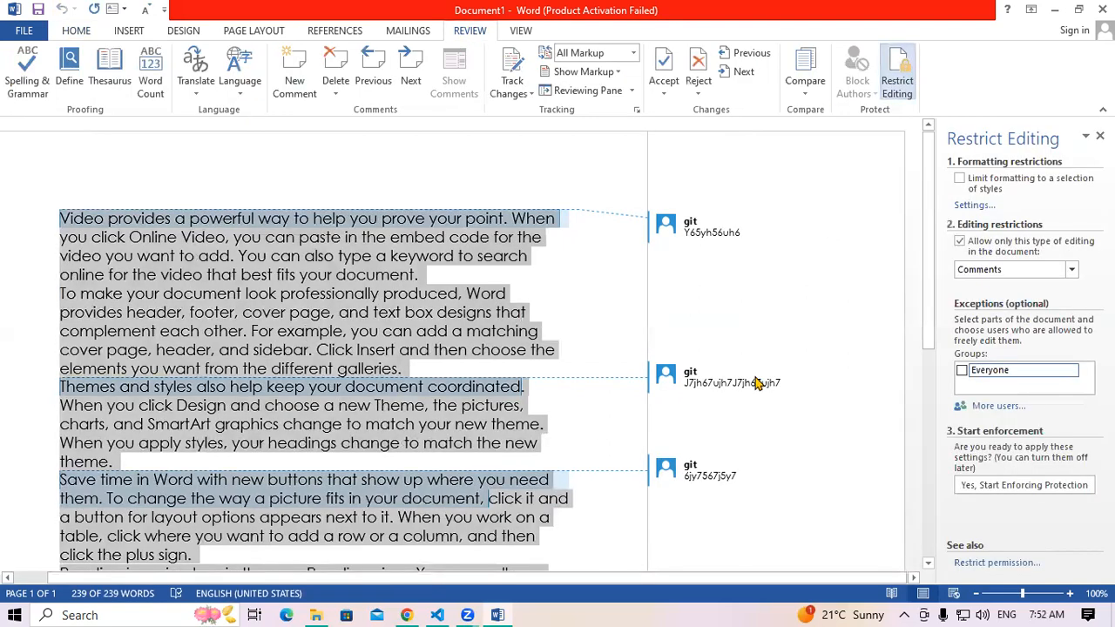
pyautogui.click(1070, 270)
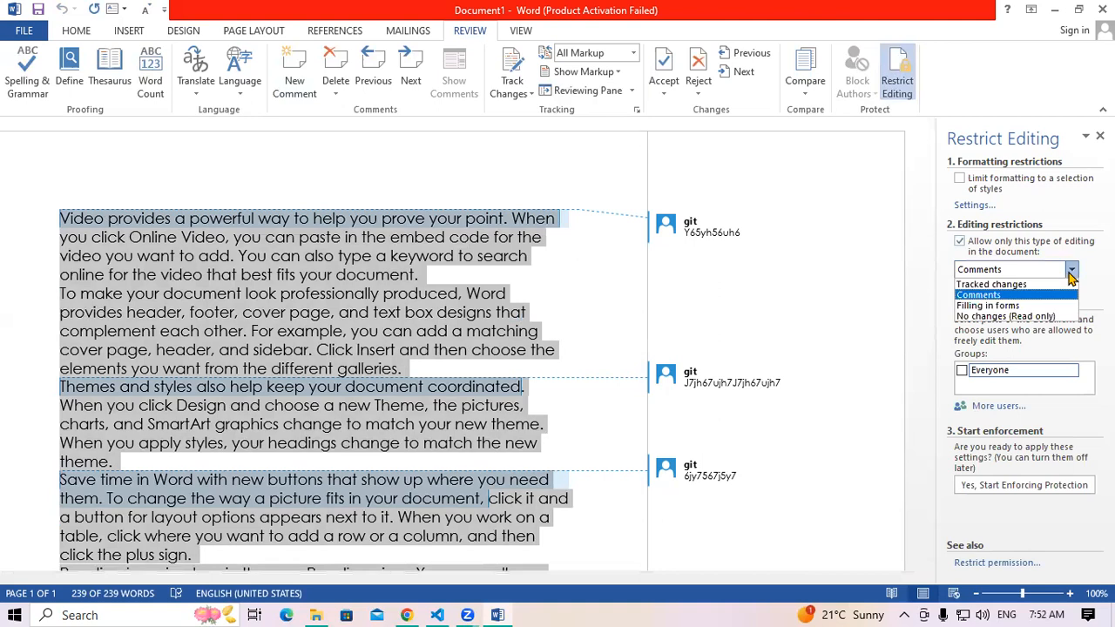
pyautogui.click(1028, 317)
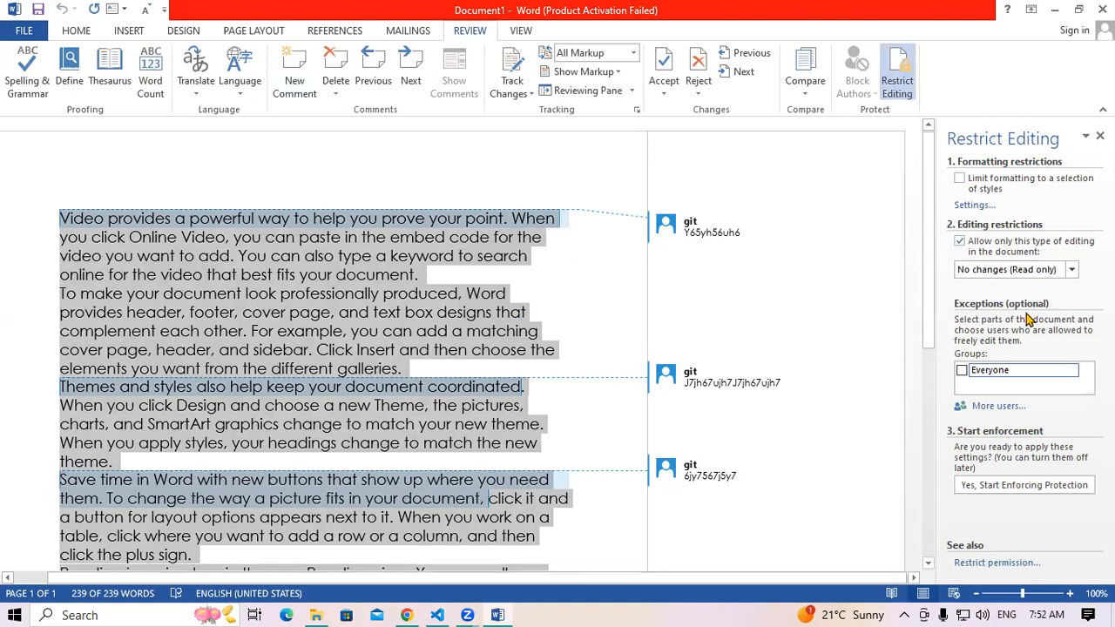
pyautogui.click(1019, 489)
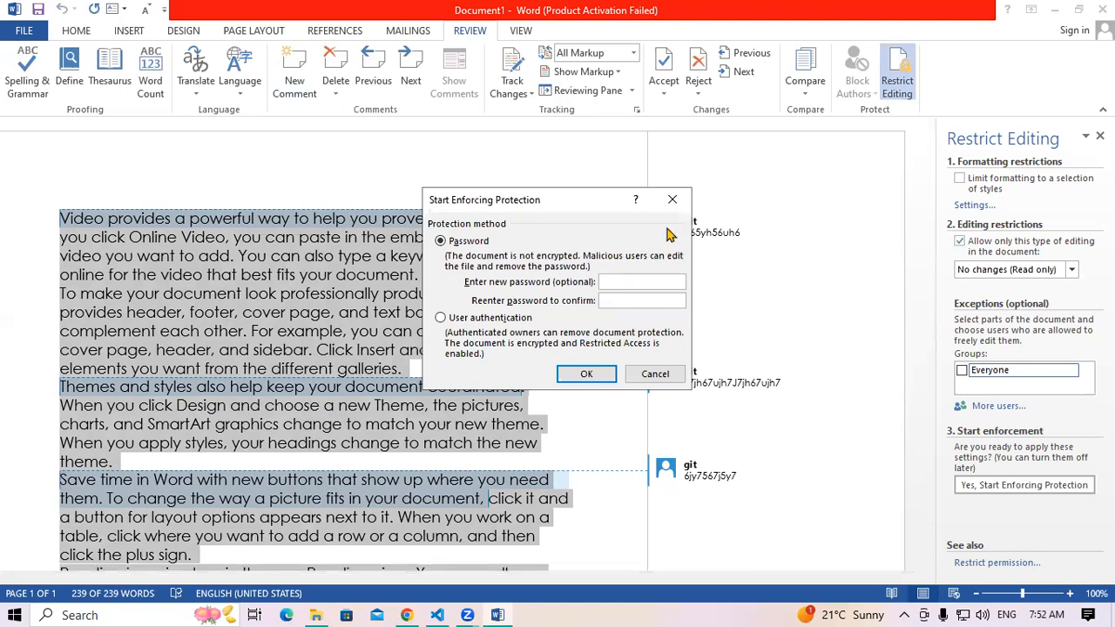
pyautogui.click(673, 200)
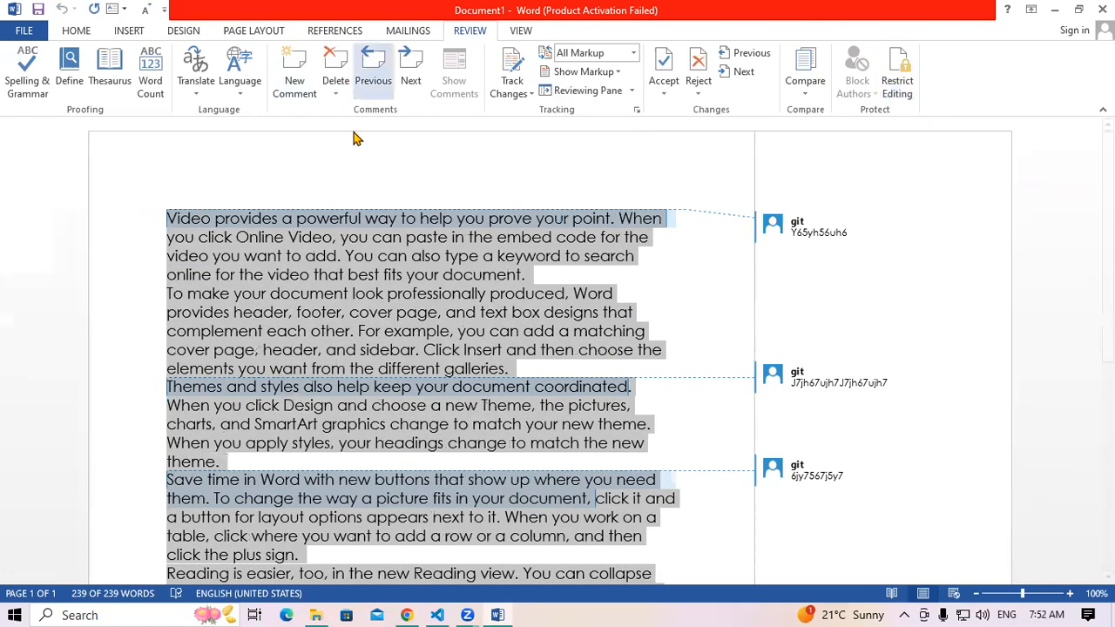
# Delete all comments in the document and select all the text again
pyautogui.click(335, 93)
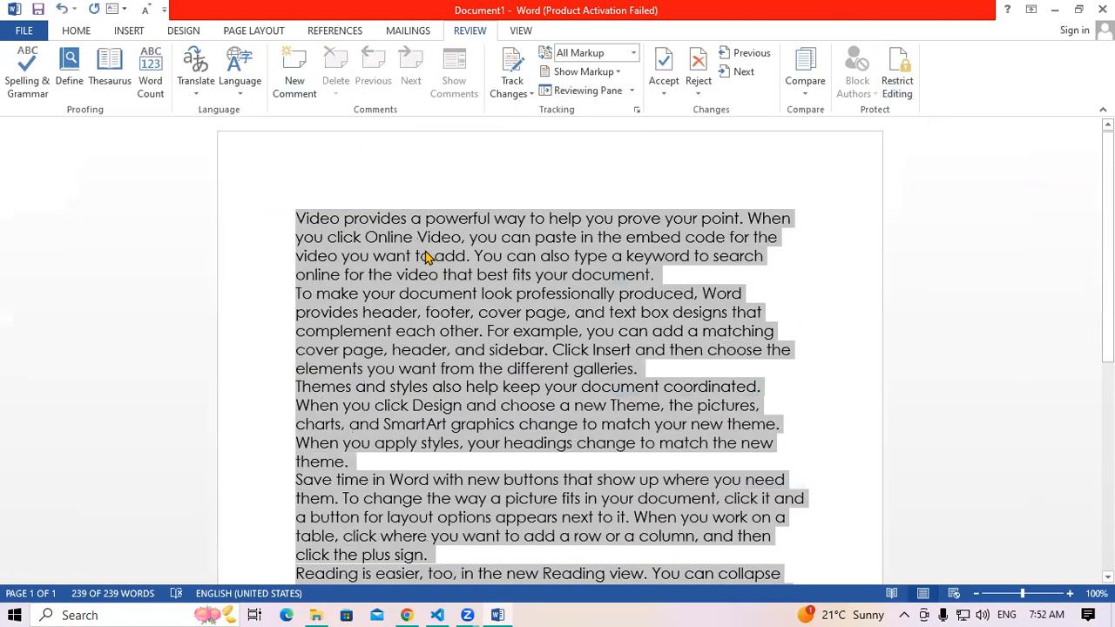
pyautogui.click(427, 257)
pyautogui.hotkey('ctrl', 'a')
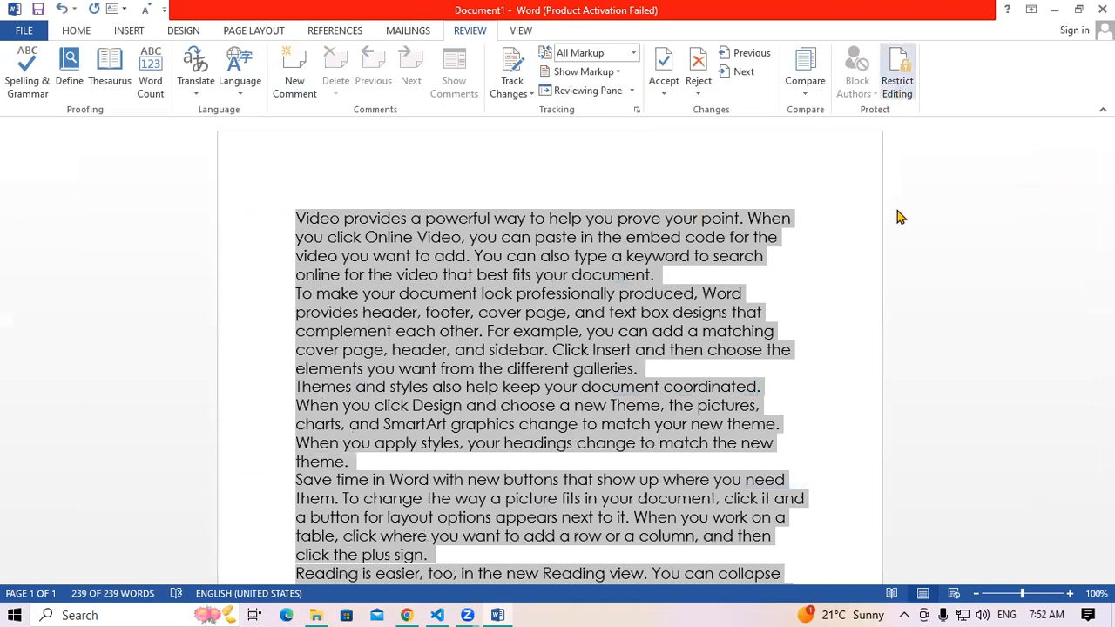
# Start enforcing read-only protection, entering the password and confirming it
pyautogui.click(997, 489)
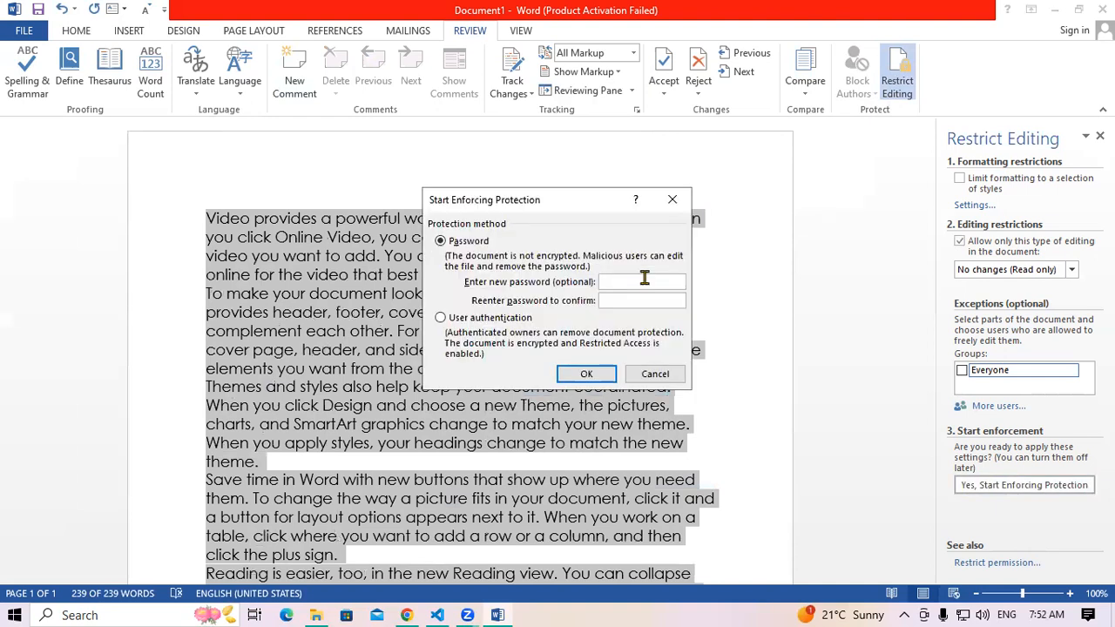
pyautogui.write('123')
pyautogui.click(626, 305)
pyautogui.write('123')
pyautogui.click(615, 374)
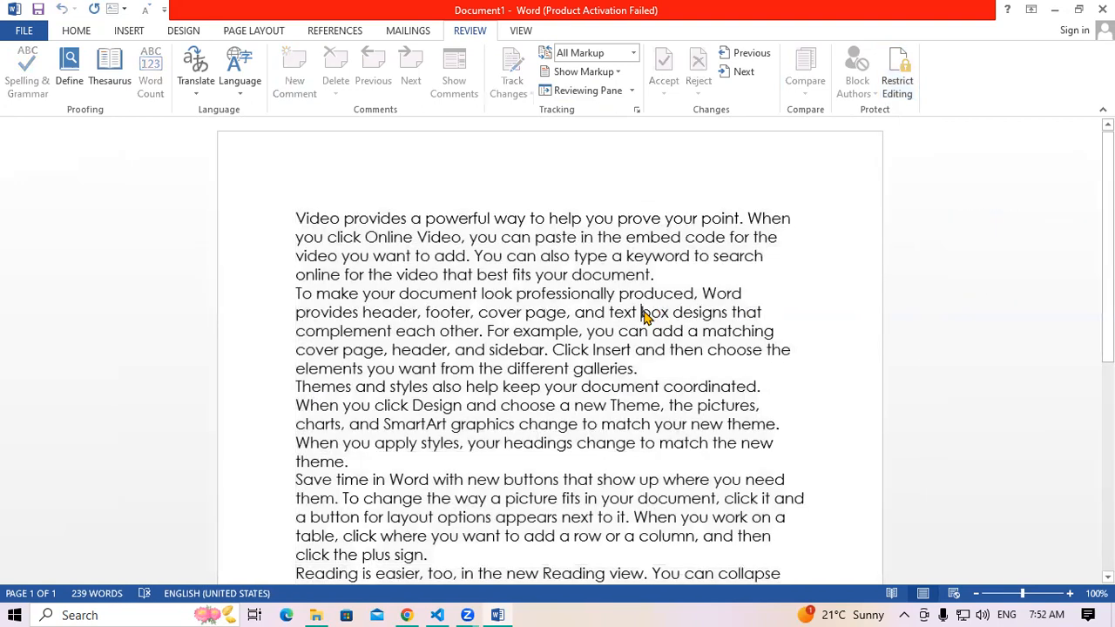
pyautogui.click(78, 33)
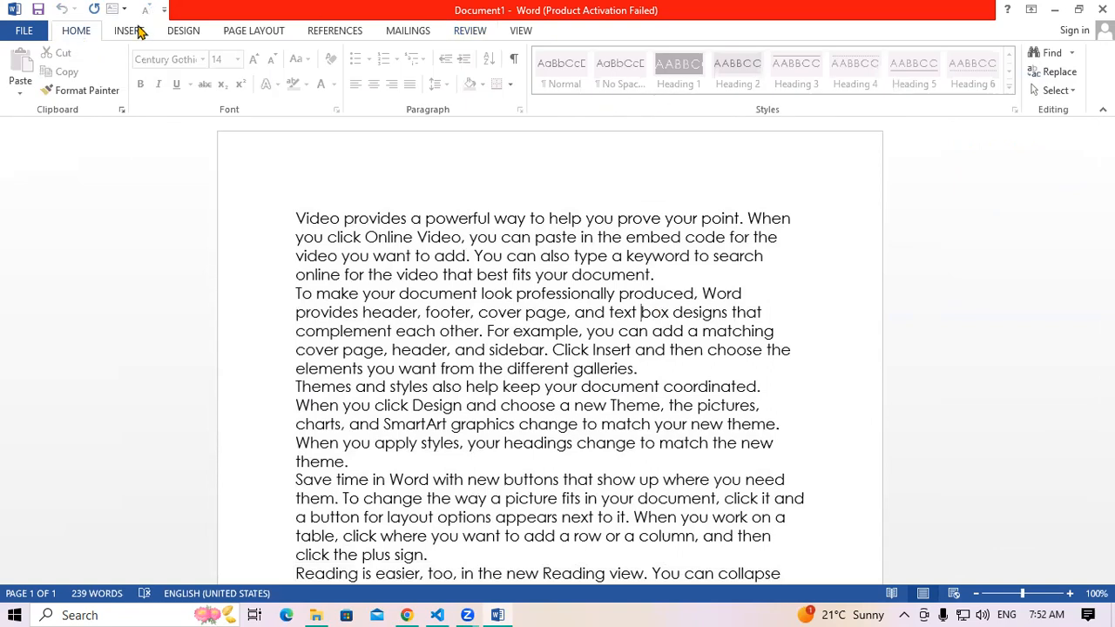
pyautogui.scroll(-1, 359, 85)
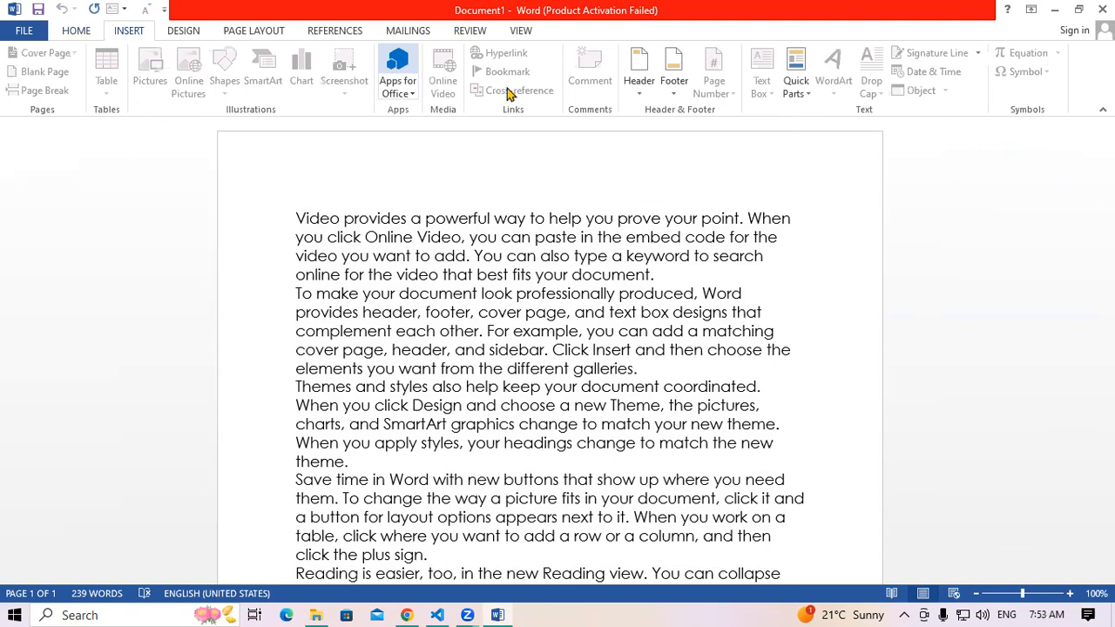
pyautogui.click(495, 339)
pyautogui.click(416, 257)
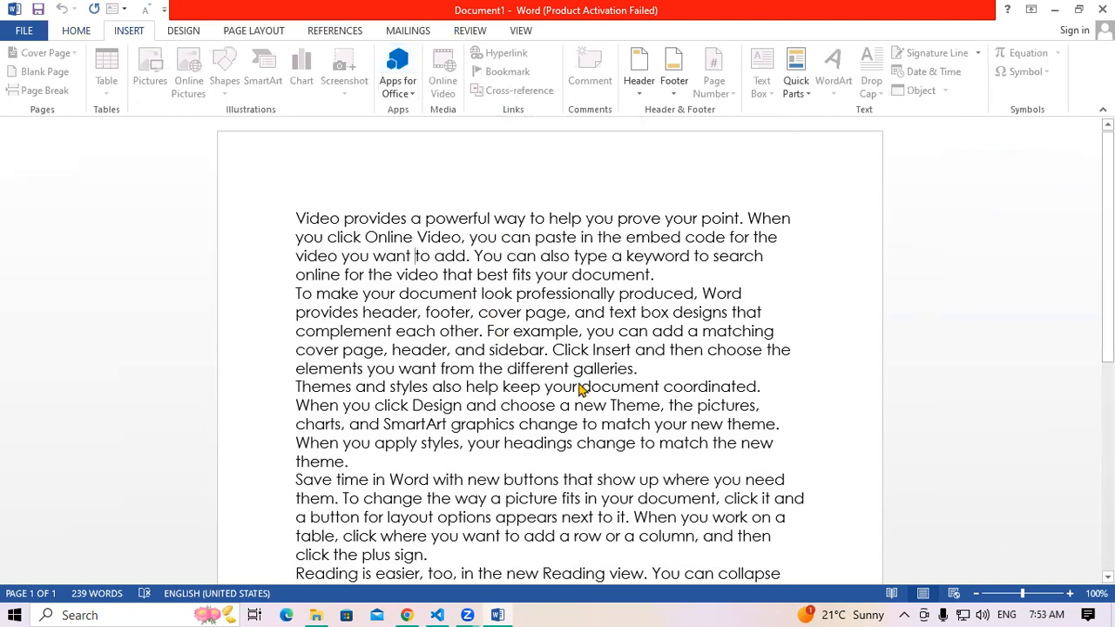
pyautogui.keyDown('shift'); pyautogui.click(579, 386); pyautogui.keyUp('shift')
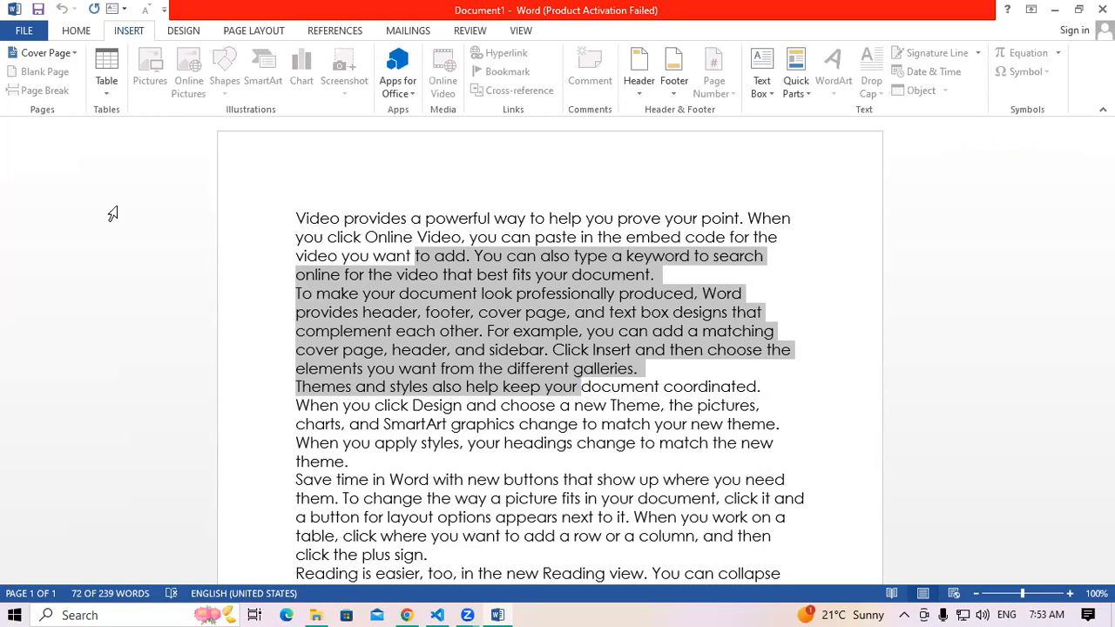
# Save the file to the Desktop under the name 'document 3'
pyautogui.click(26, 33)
pyautogui.click(52, 163)
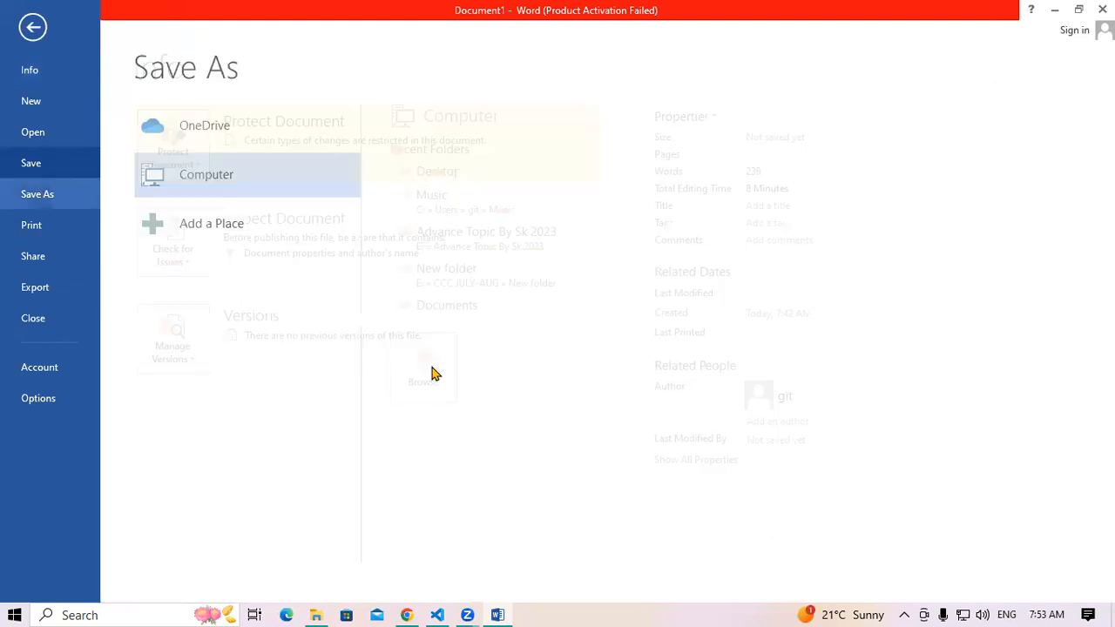
pyautogui.click(427, 367)
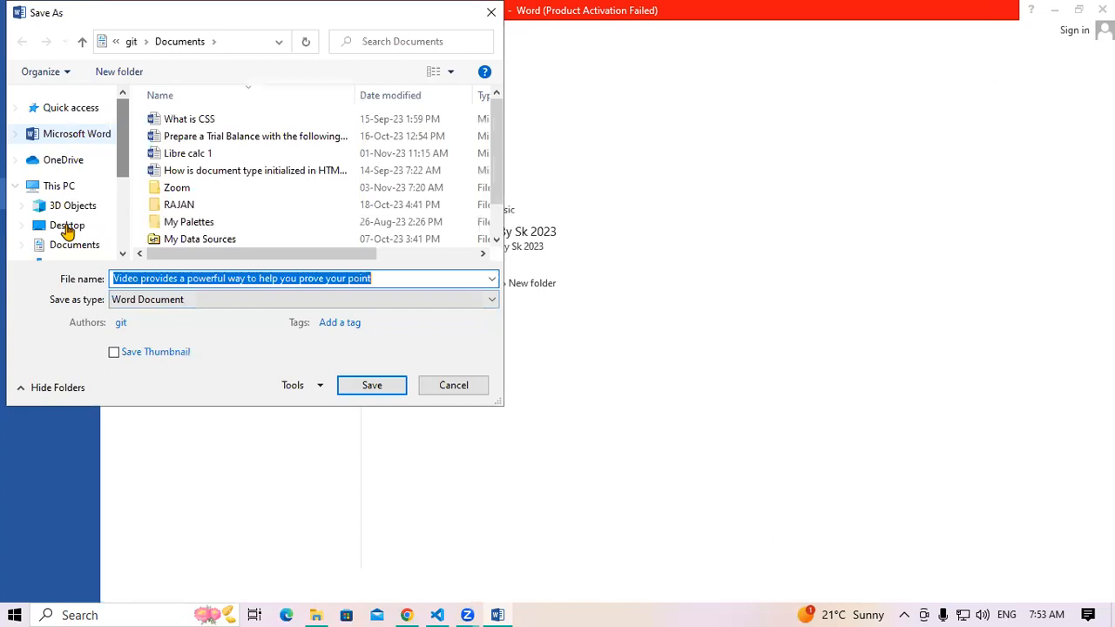
pyautogui.click(381, 277)
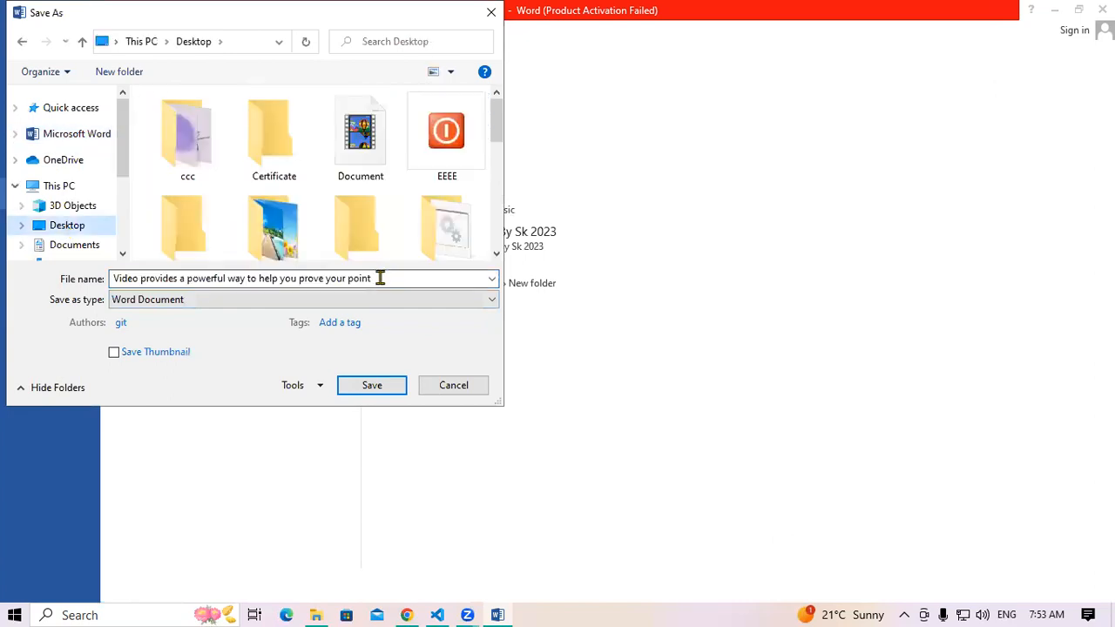
pyautogui.hotkey('ctrl', 'a')
pyautogui.write('d')
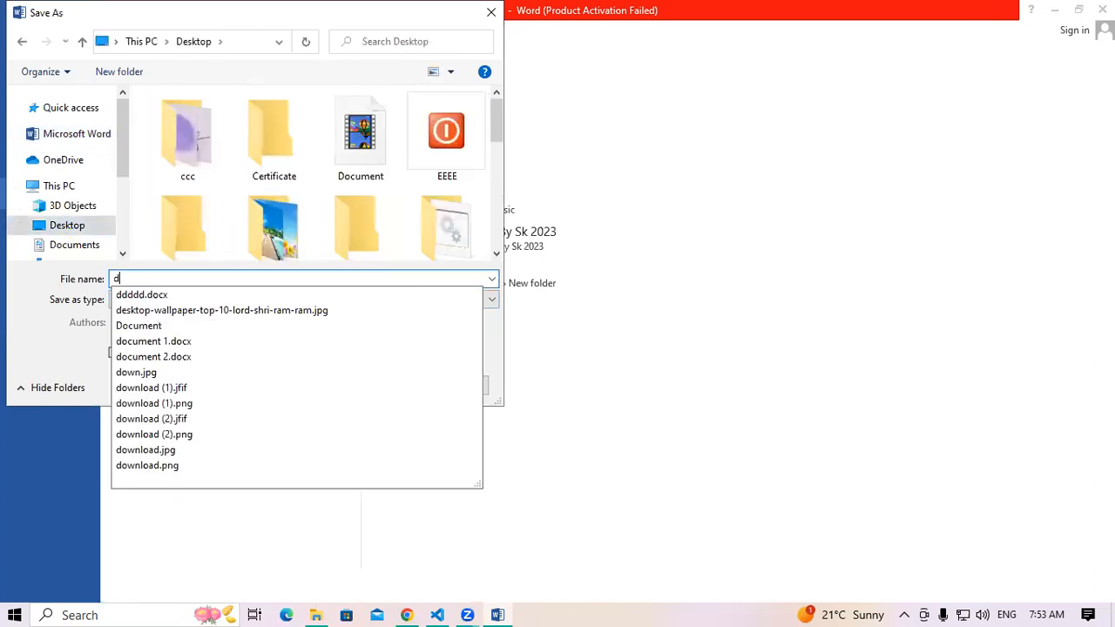
pyautogui.write('ocumen')
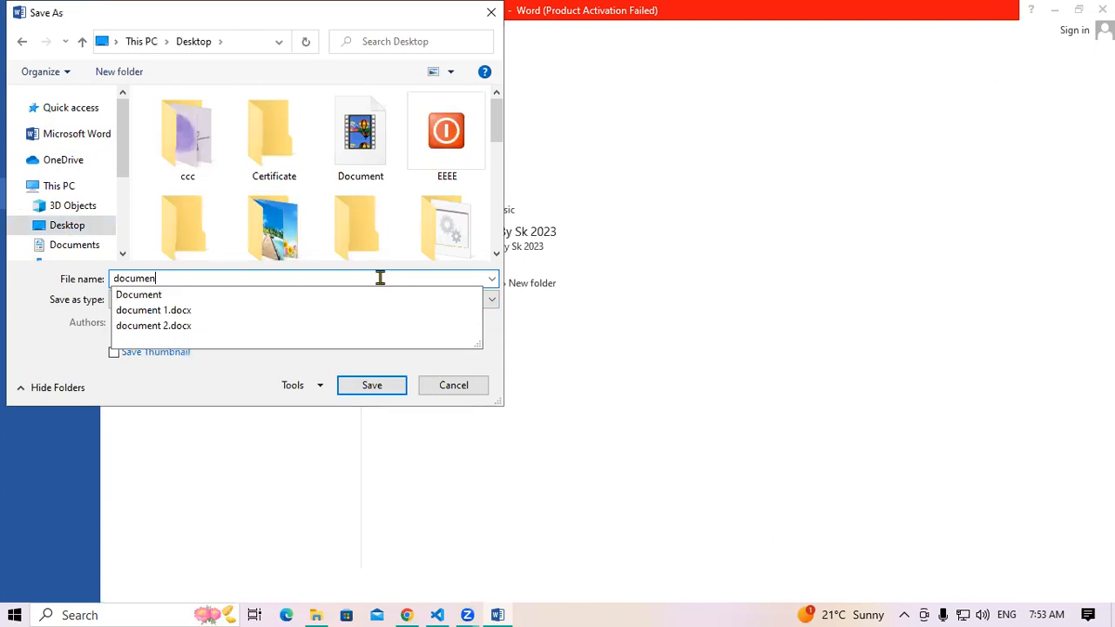
pyautogui.write('t 3')
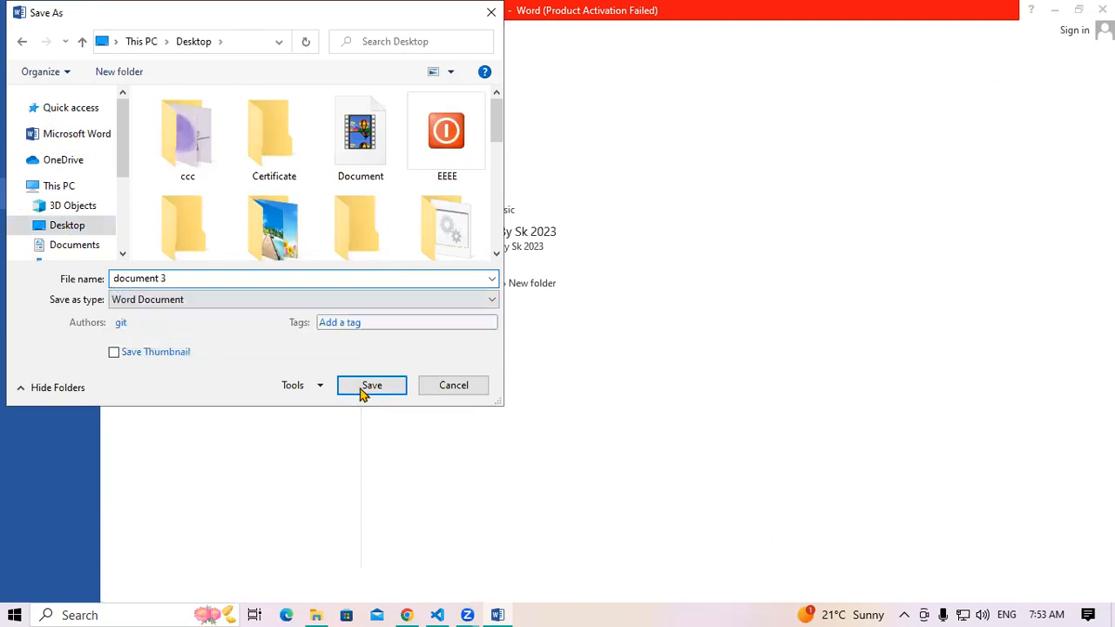
pyautogui.click(369, 386)
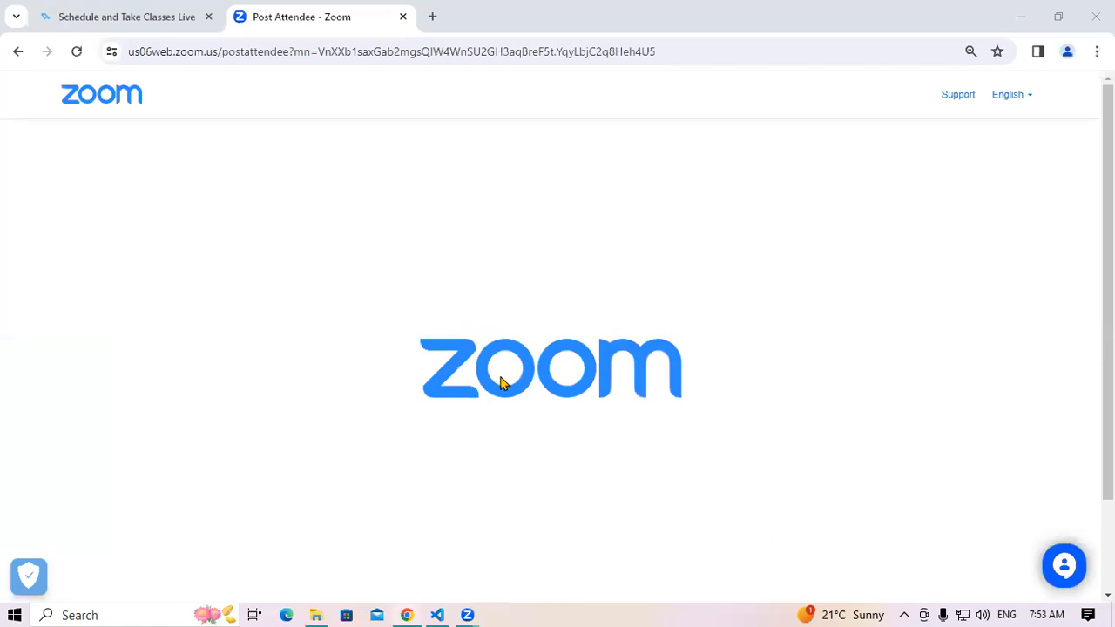
# Dismiss the Office activation notice, open a blank document, and launch File Explorer with Win+E
pyautogui.press('super+r')
pyautogui.press('Escape')
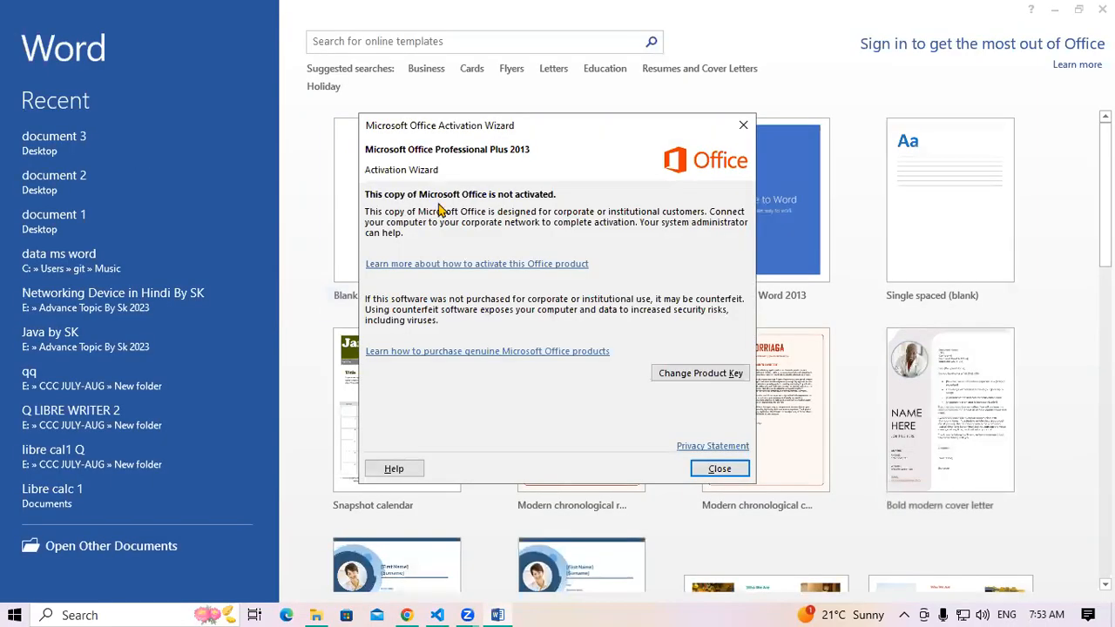
pyautogui.press('Escape')
pyautogui.click(391, 218)
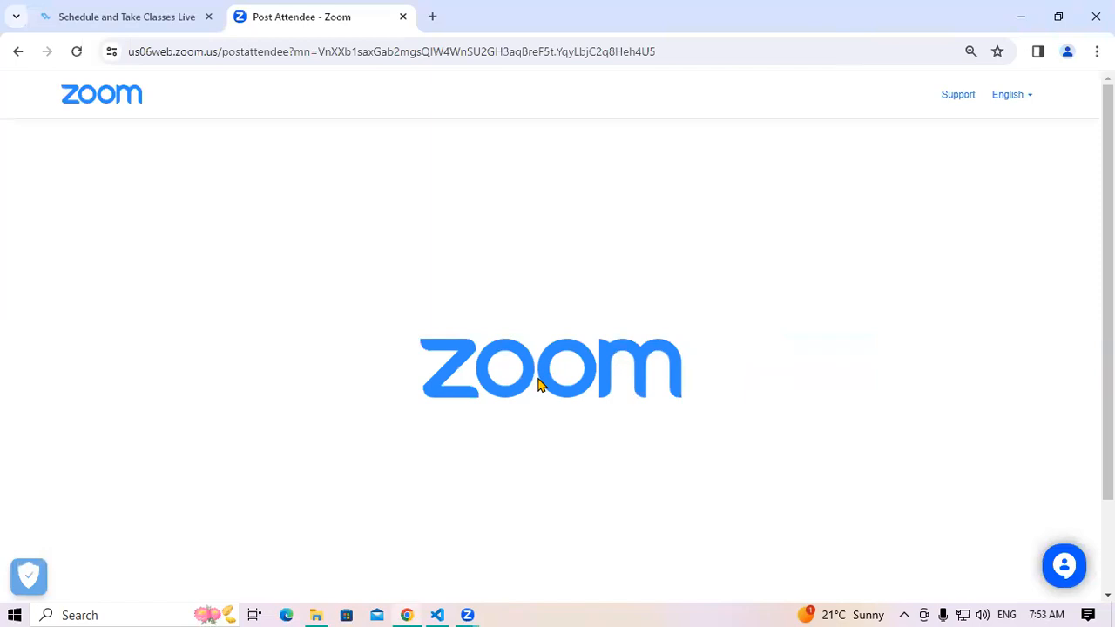
pyautogui.press('super+e')
# Browse the Desktop folder and open 'document 3' in Word
pyautogui.click(61, 187)
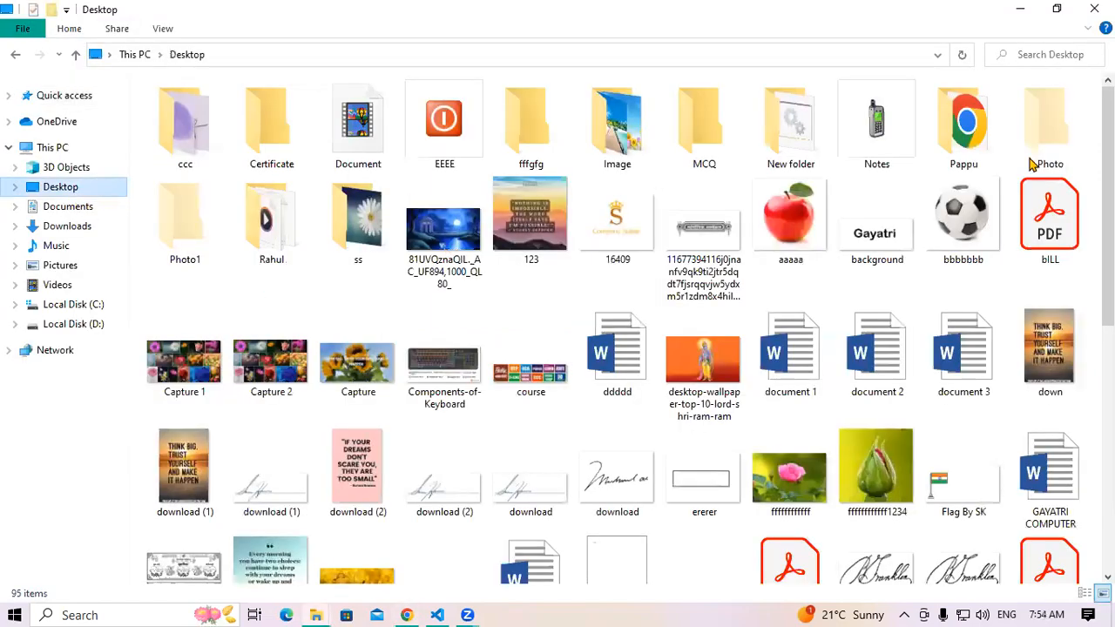
pyautogui.scroll(-1, 631, 328)
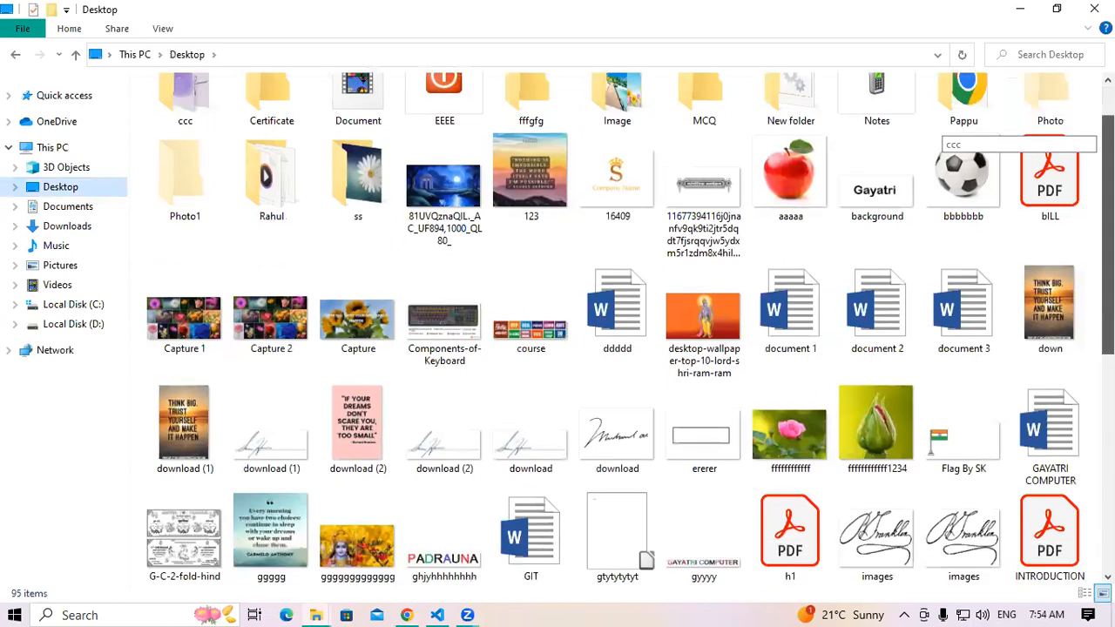
pyautogui.scroll(-3, 618, 329)
pyautogui.scroll(-3, 619, 329)
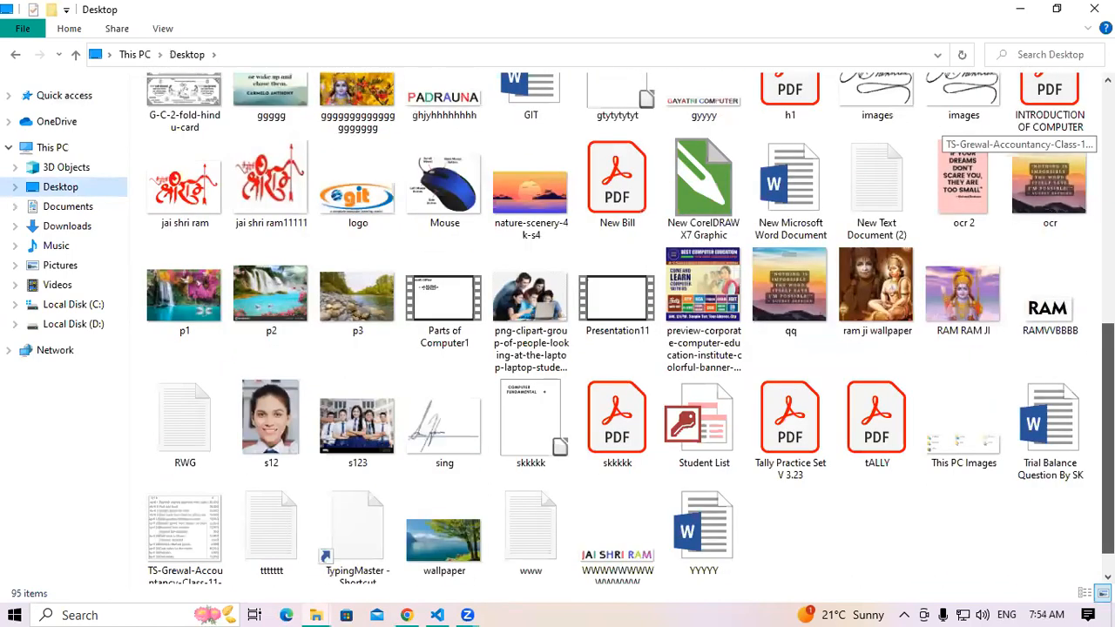
pyautogui.scroll(-1, 631, 329)
pyautogui.scroll(3, 618, 329)
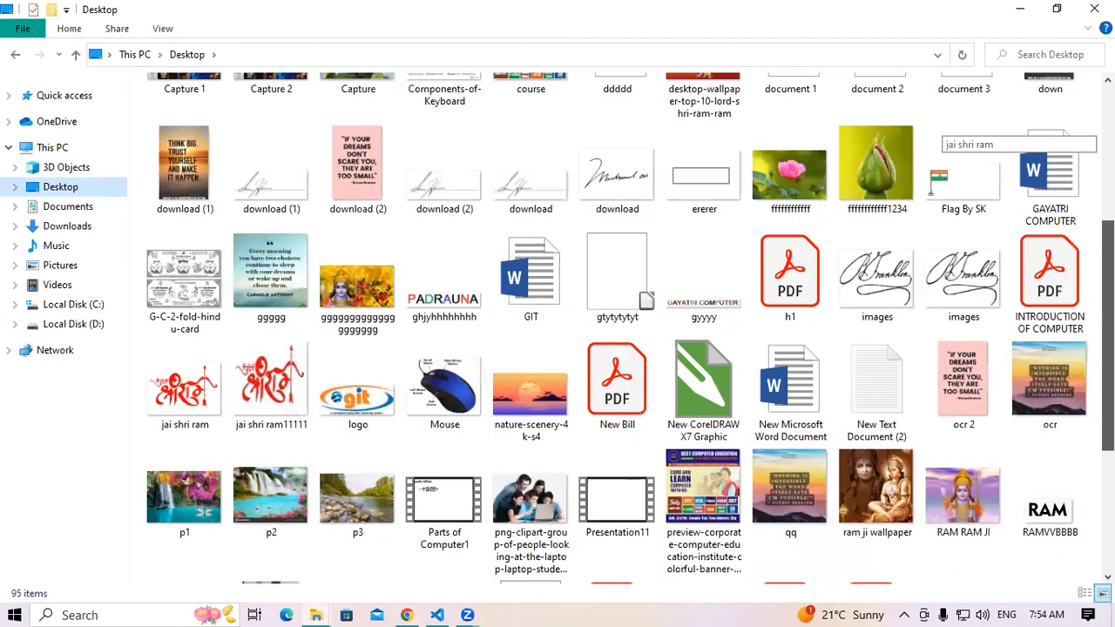
pyautogui.scroll(4, 618, 328)
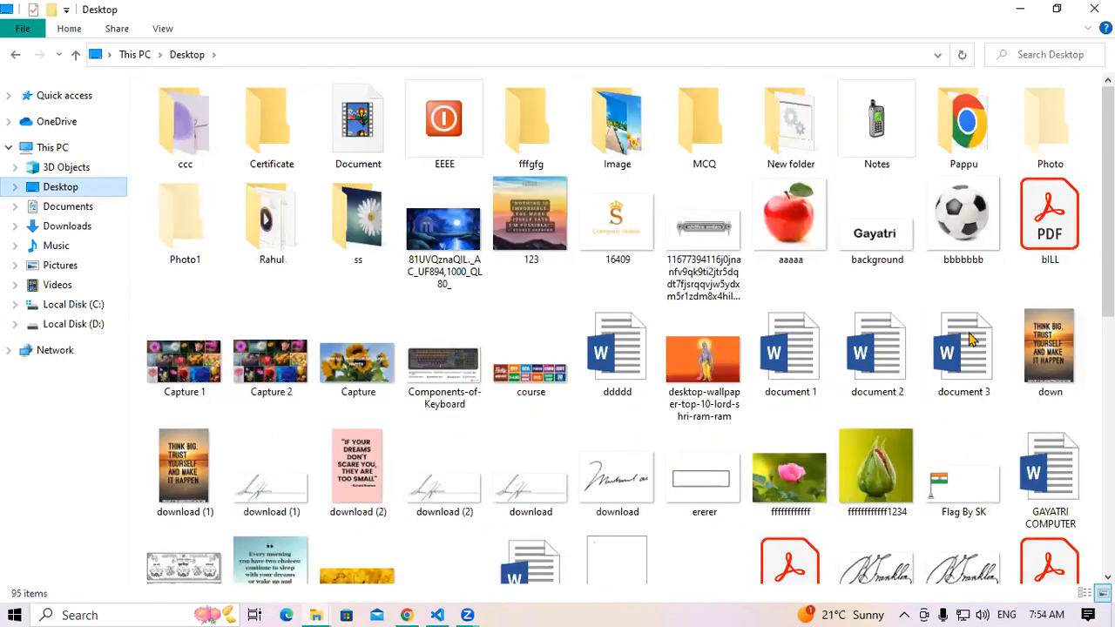
pyautogui.click(973, 340)
pyautogui.doubleClick(973, 339)
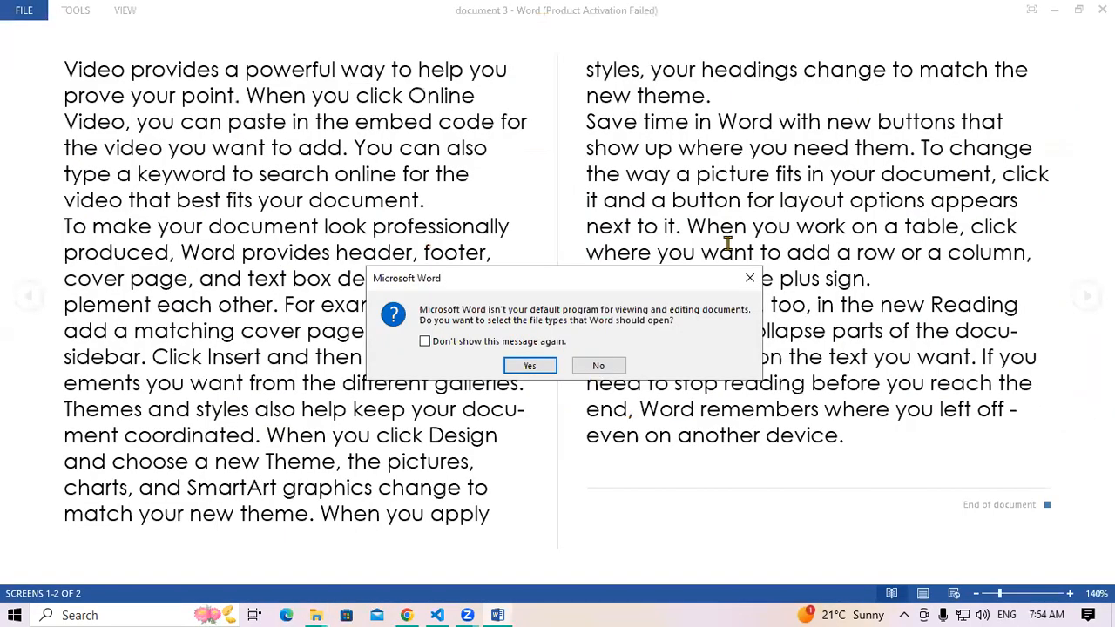
# Dismiss the default-program and activation prompts and switch from reading view to Edit Document
pyautogui.click(750, 278)
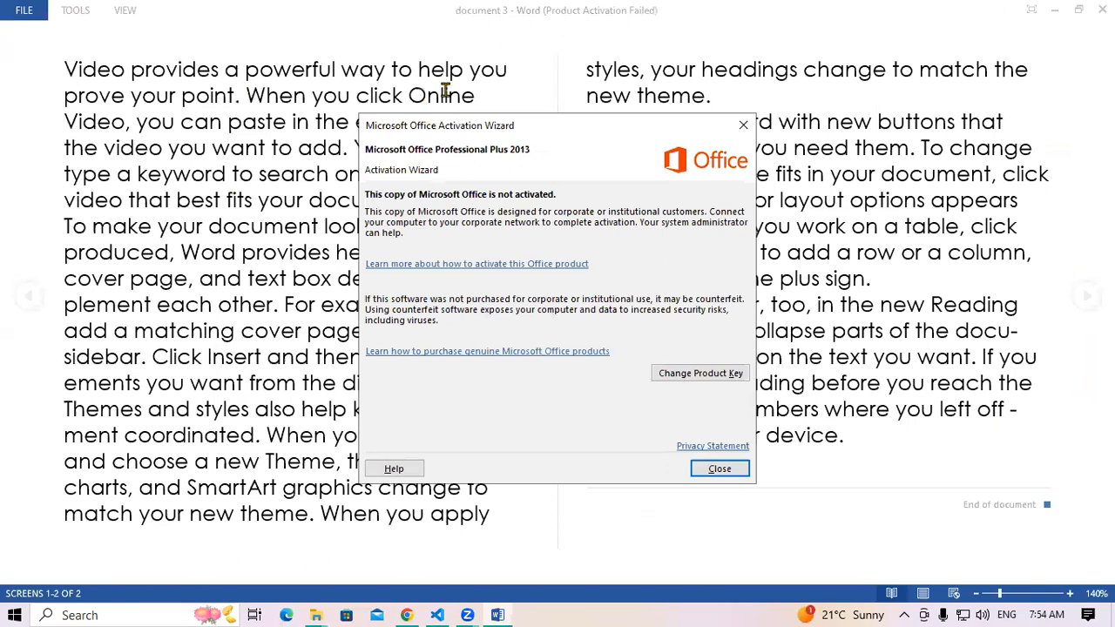
pyautogui.press('Escape')
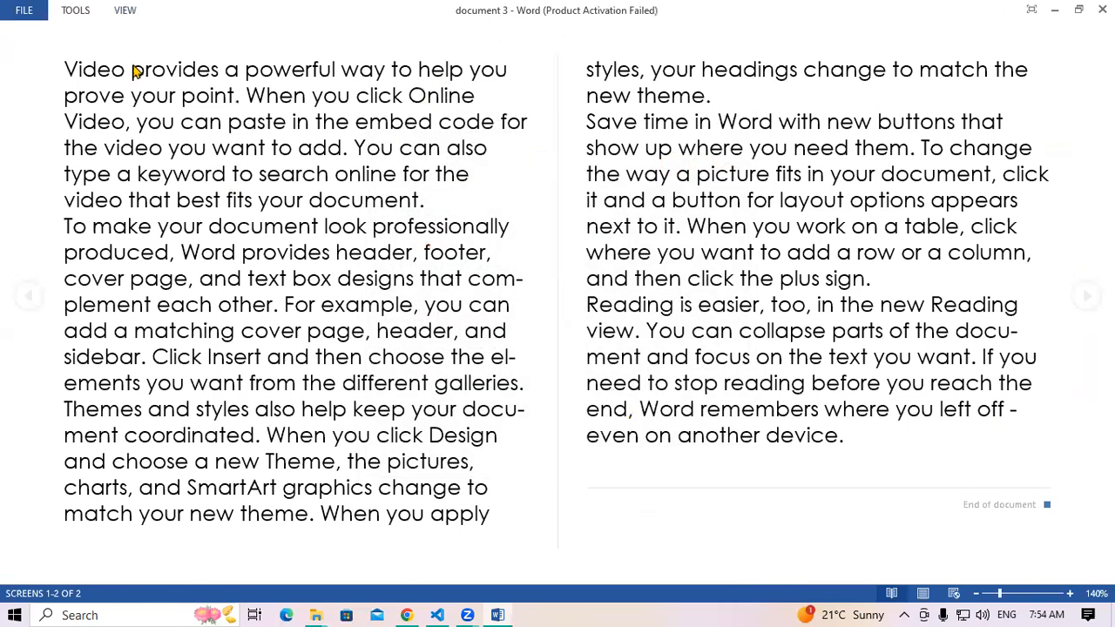
pyautogui.click(126, 12)
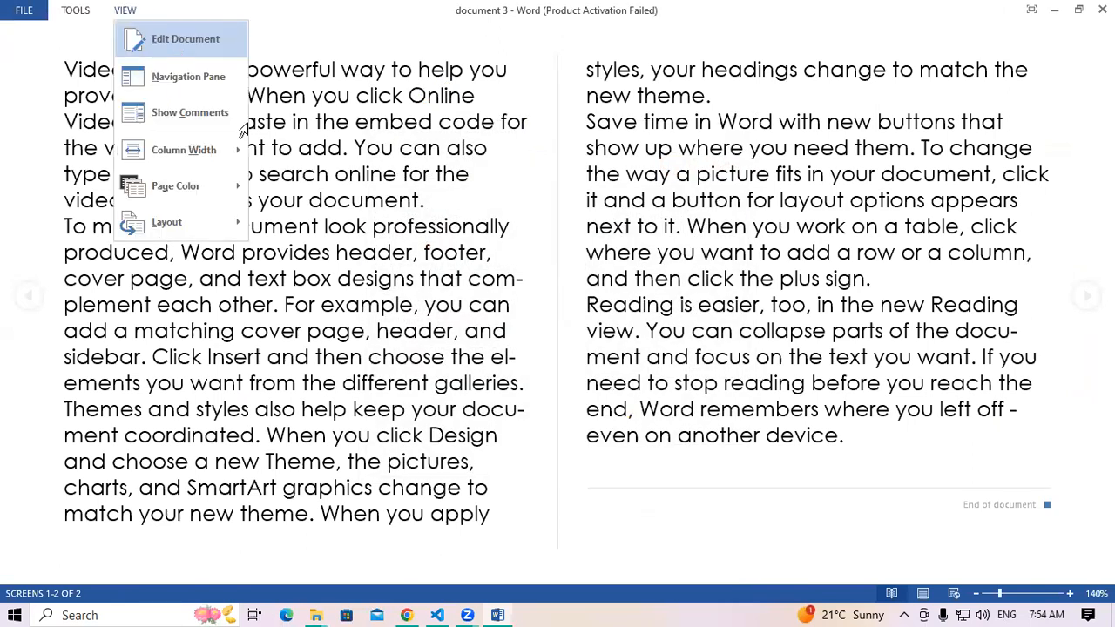
pyautogui.click(180, 54)
# Confirm the text through the Themes paragraph can't be deleted, then close Word with Alt+F4
pyautogui.moveTo(436, 238); pyautogui.dragTo(570, 411)
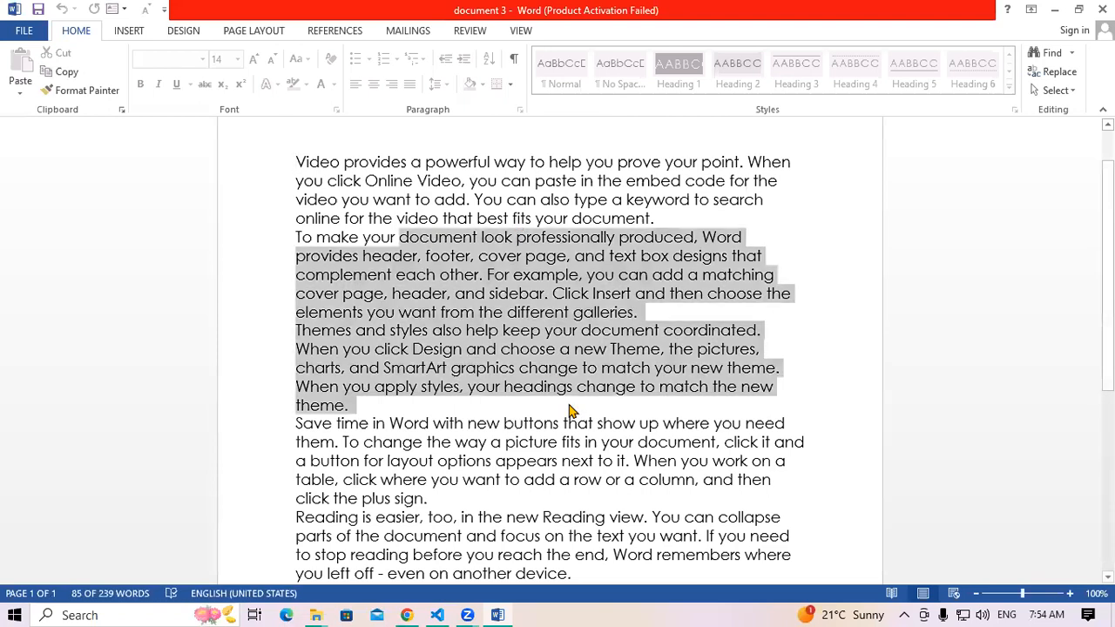
pyautogui.press('Delete')
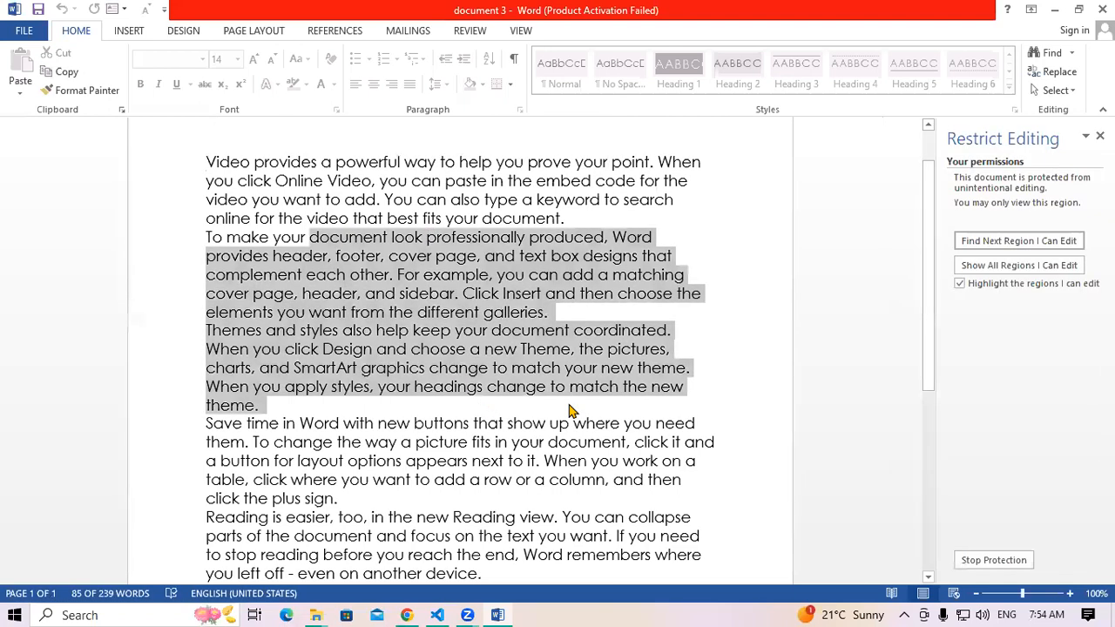
pyautogui.press('Delete')
pyautogui.hotkey('alt', 'F4')
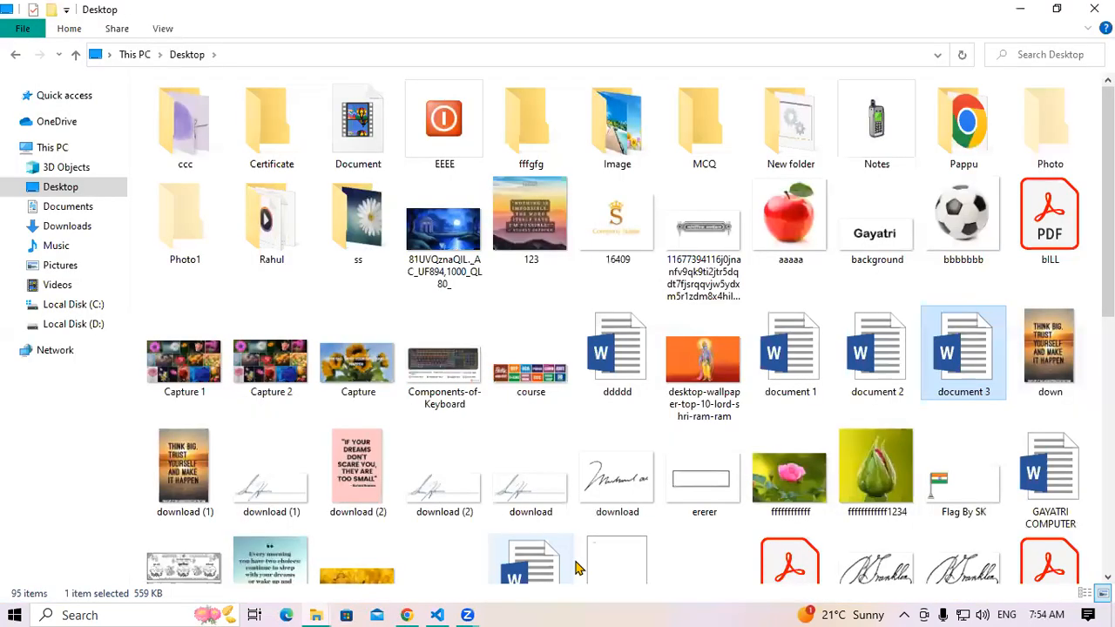
pyautogui.press('super+r')
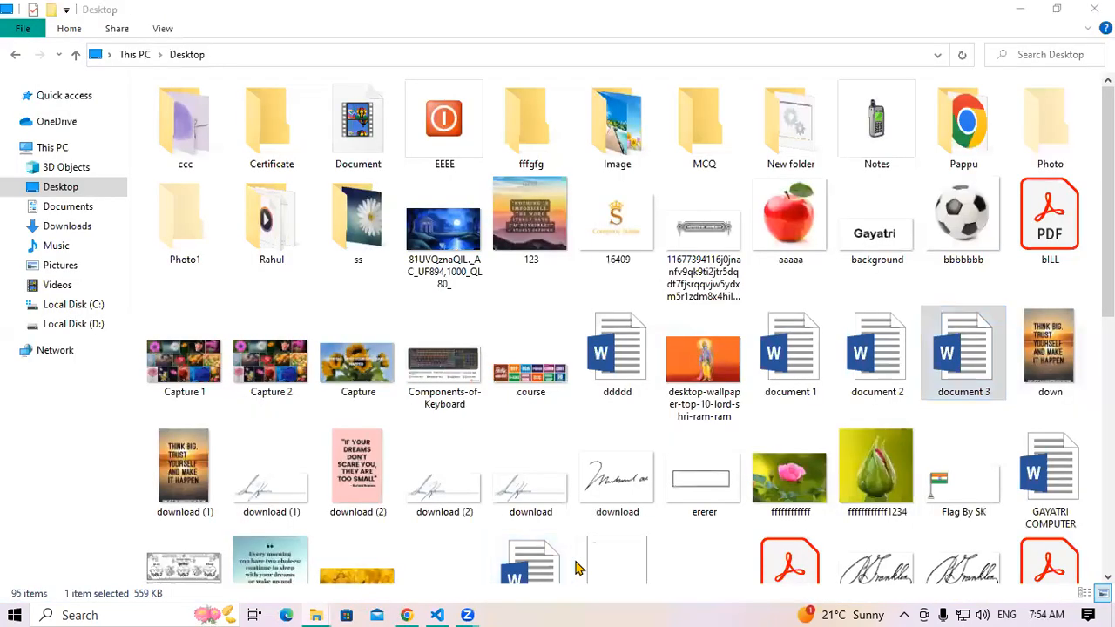